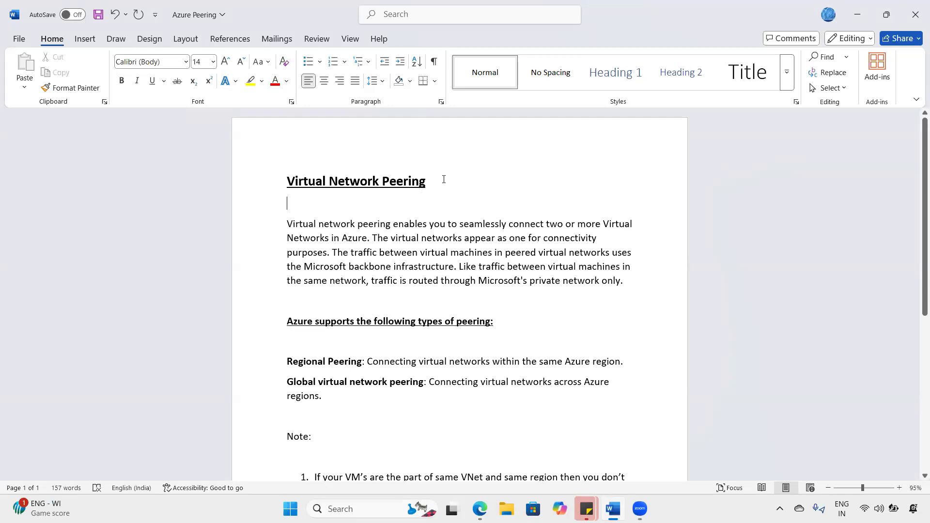
Step: Highlight the Virtual Network Peering title, then sketch two labelled network boxes beside the page
drag(427, 181, 293, 172)
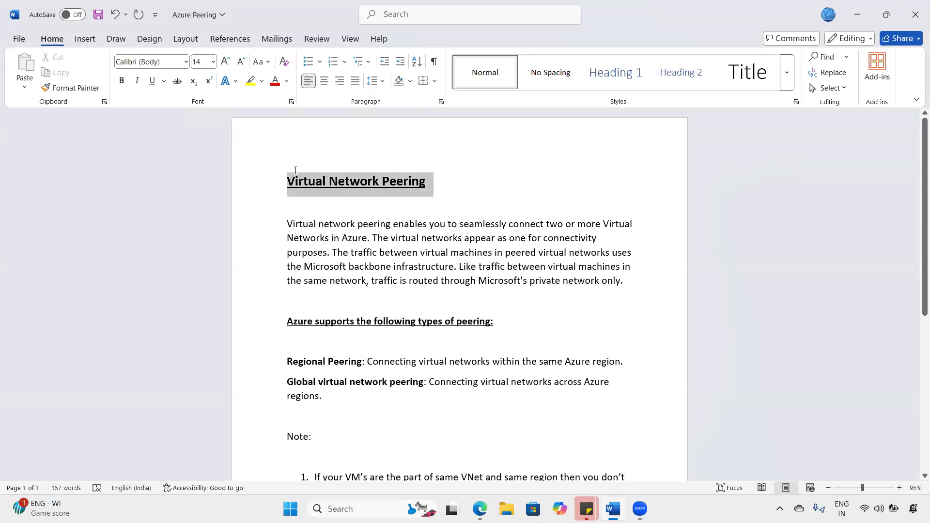
click(411, 205)
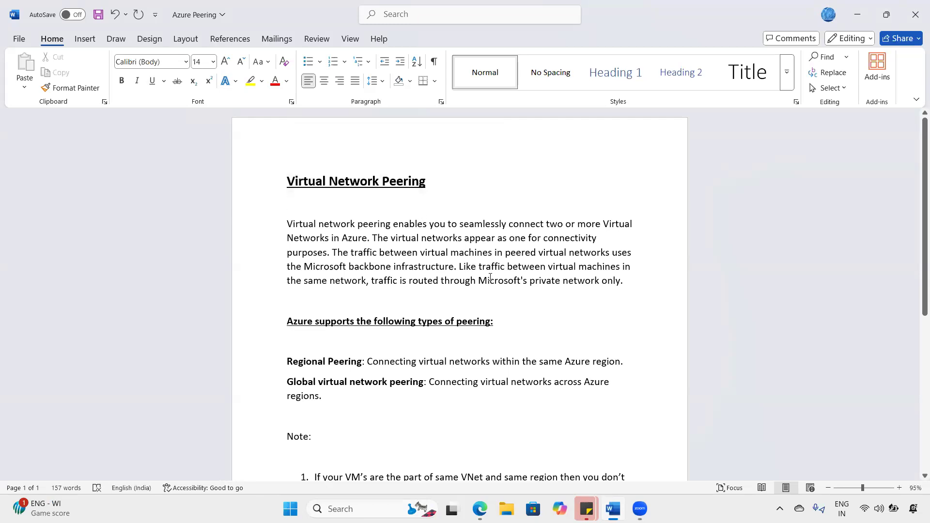
click(662, 69)
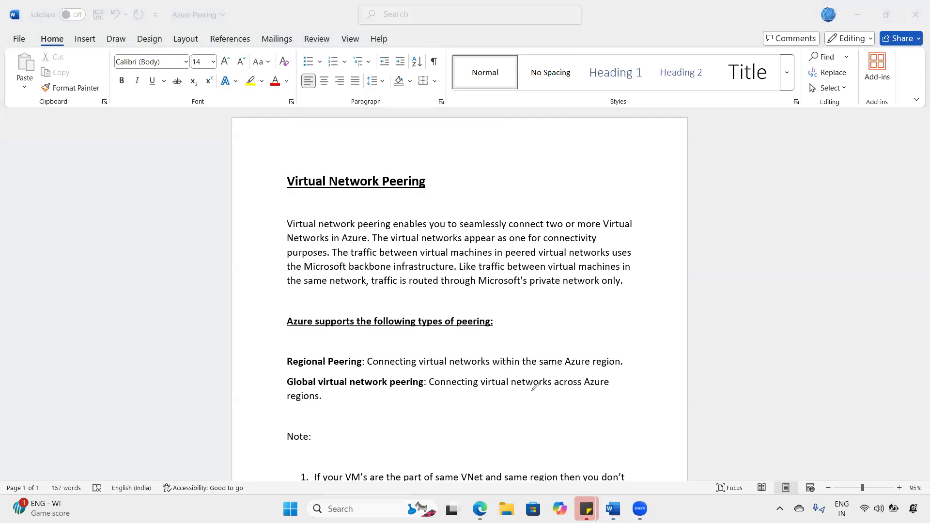
drag(708, 267, 720, 323)
mouse_move(709, 266)
mouse_down()
mouse_move(757, 246)
mouse_move(730, 317)
mouse_up()
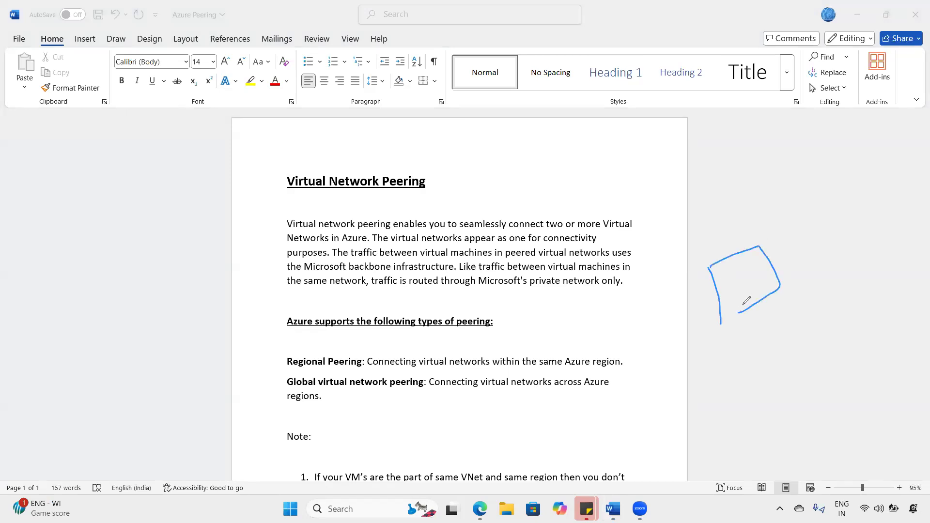
mouse_move(794, 238)
mouse_down()
mouse_move(798, 268)
mouse_move(795, 255)
mouse_move(821, 262)
mouse_move(800, 257)
mouse_move(798, 267)
mouse_up()
mouse_move(740, 264)
mouse_down()
mouse_move(740, 280)
mouse_move(761, 286)
mouse_up()
mouse_move(829, 227)
mouse_down()
mouse_move(818, 255)
mouse_move(848, 230)
mouse_up()
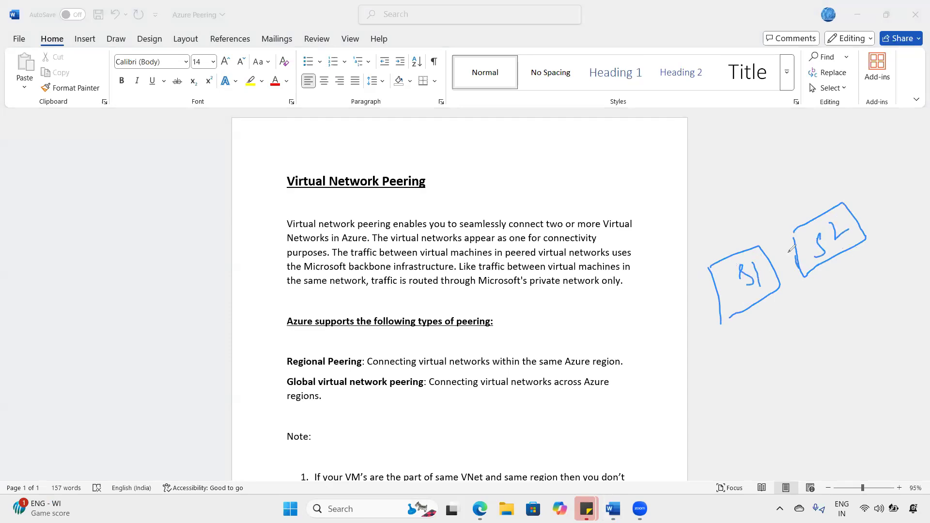
Step: Connect the Vnet box to its subnet boxes, loop the subnets, and write 'System' underneath
mouse_move(709, 177)
mouse_down()
mouse_move(724, 212)
mouse_move(790, 173)
mouse_move(728, 212)
mouse_move(737, 184)
mouse_move(745, 193)
mouse_move(770, 180)
mouse_move(744, 252)
mouse_up()
drag(758, 199, 806, 222)
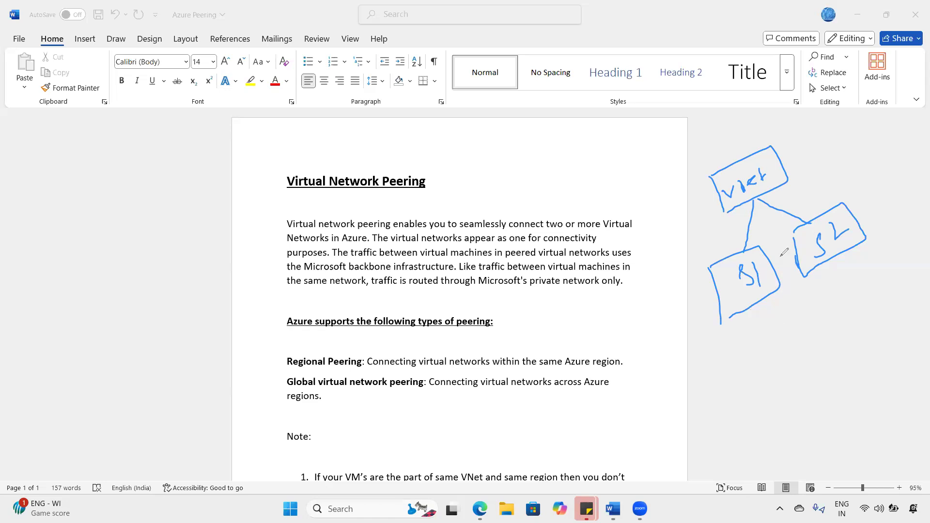
drag(689, 183, 729, 154)
click(701, 262)
mouse_move(702, 256)
mouse_down()
mouse_move(860, 177)
mouse_move(871, 237)
mouse_move(696, 260)
mouse_move(692, 253)
mouse_move(714, 237)
mouse_up()
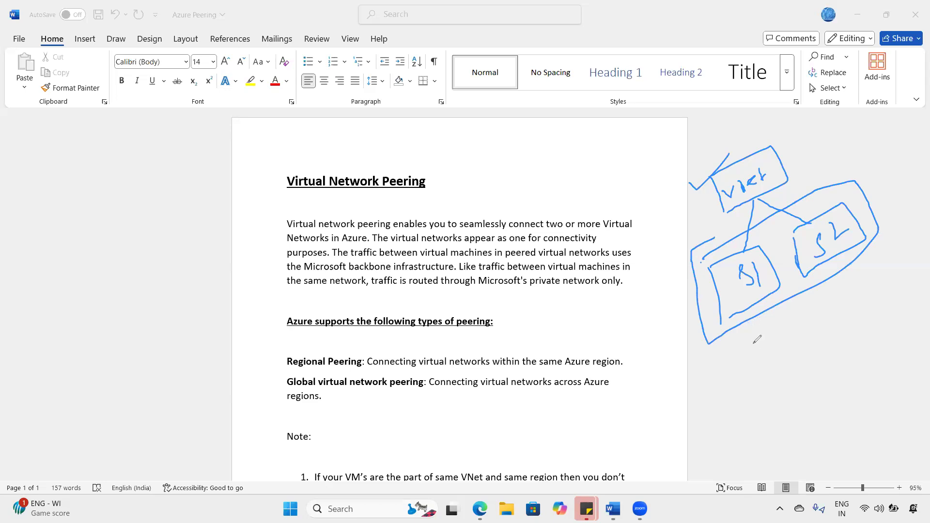
mouse_move(728, 344)
mouse_down()
mouse_move(723, 372)
mouse_move(749, 371)
mouse_move(758, 356)
mouse_up()
drag(774, 324, 779, 343)
drag(774, 336, 813, 319)
mouse_move(831, 302)
mouse_down()
mouse_move(842, 296)
mouse_move(852, 314)
mouse_move(868, 291)
mouse_move(897, 285)
mouse_up()
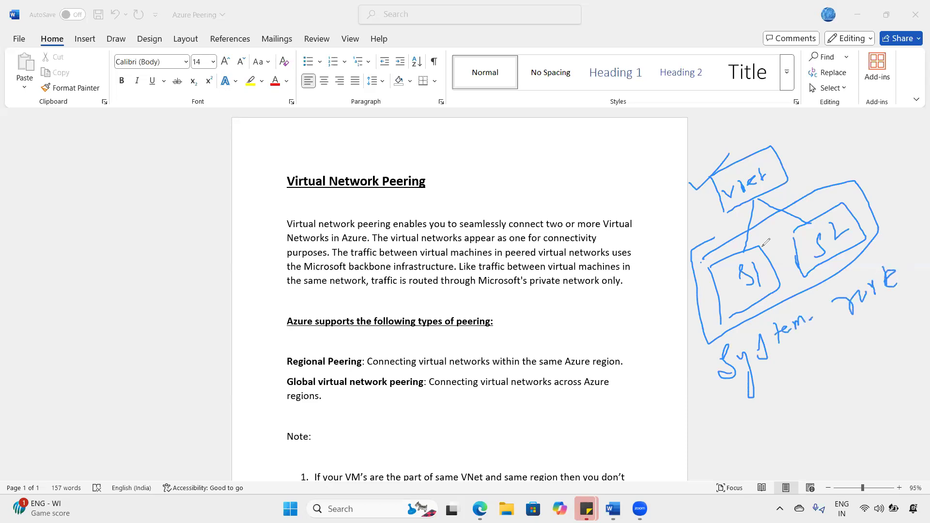
mouse_move(710, 206)
mouse_down()
mouse_move(730, 183)
mouse_move(745, 198)
mouse_up()
Step: Clear all sketches, circle and tick 'Peering' in the title, then remove those marks
click(39, 427)
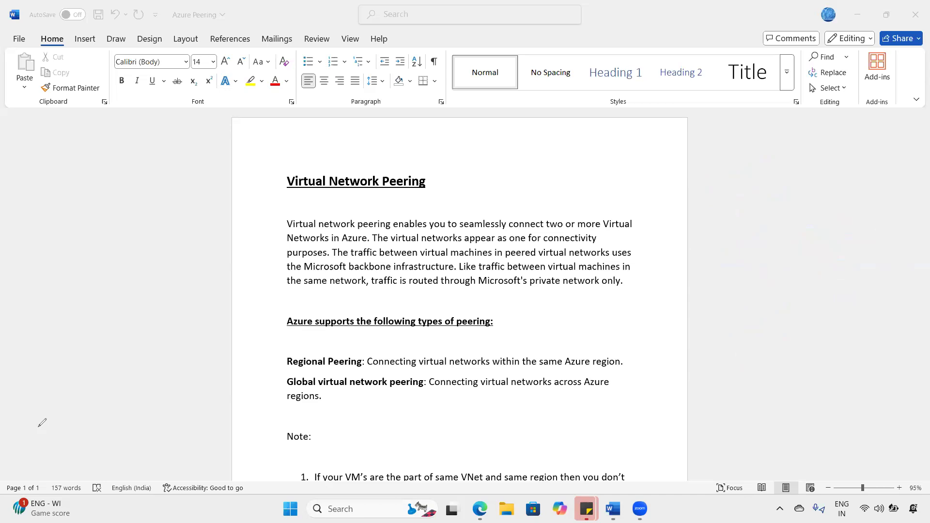
mouse_move(401, 168)
mouse_down()
mouse_move(386, 183)
mouse_move(437, 160)
mouse_move(391, 171)
mouse_up()
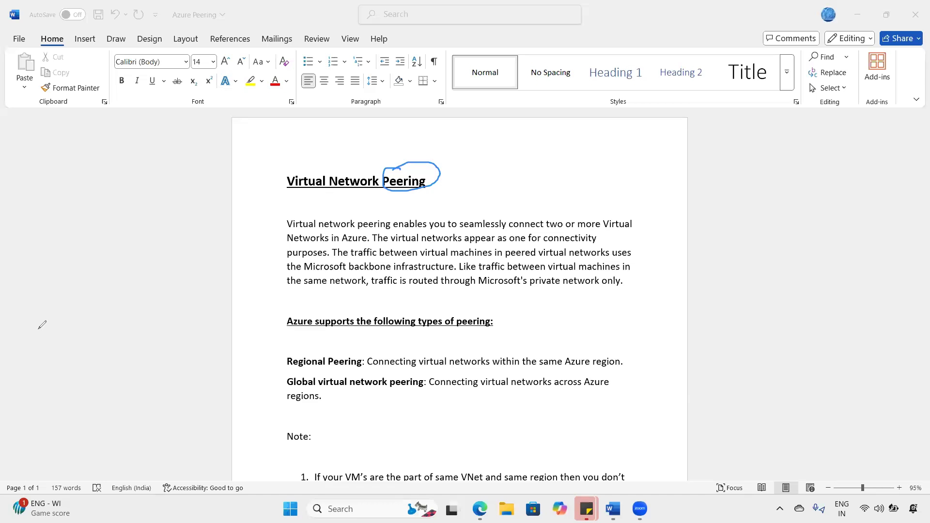
drag(268, 184, 318, 152)
key(Escape)
scroll(48, 306, down, 1)
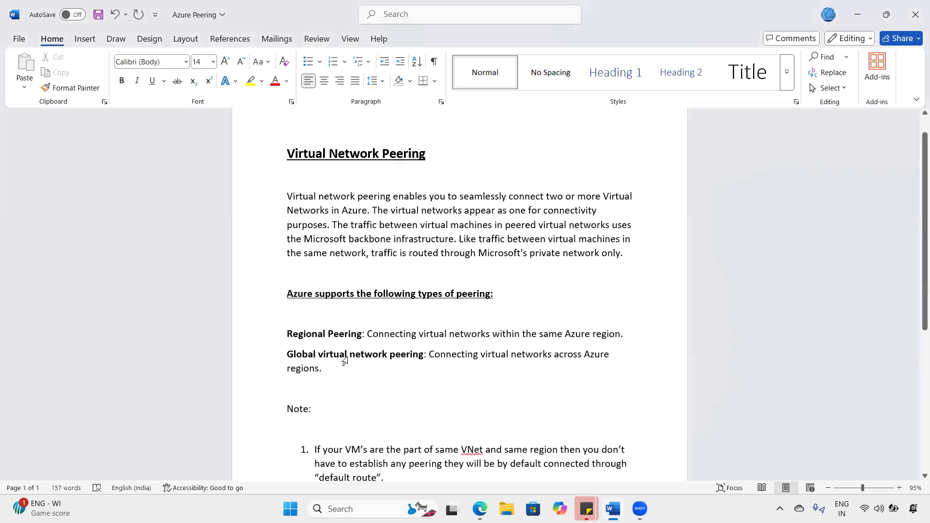
Step: Sketch network boxes numbered 1 and 2, each labelled UK-S
click(594, 72)
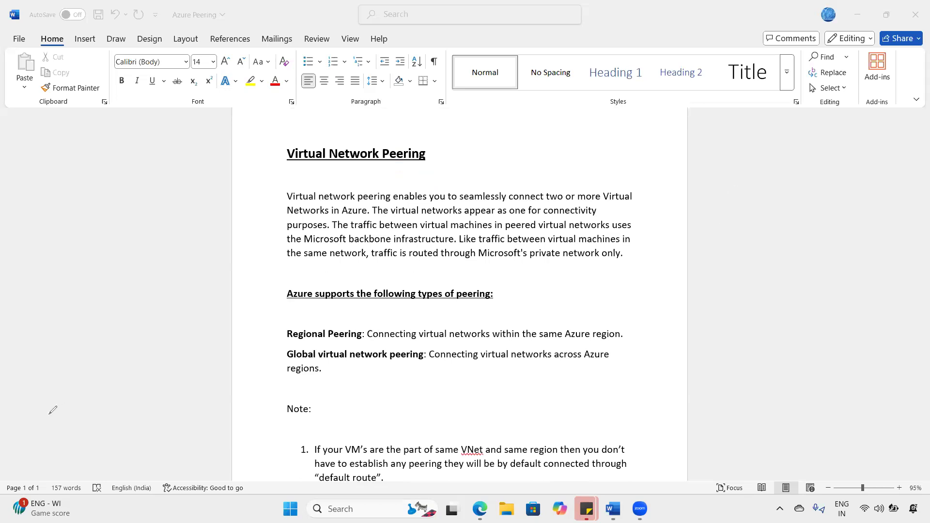
mouse_move(700, 205)
mouse_down()
mouse_move(709, 239)
mouse_move(765, 214)
mouse_move(721, 240)
mouse_move(736, 224)
mouse_up()
drag(732, 224, 747, 216)
drag(828, 177, 840, 204)
mouse_move(831, 177)
mouse_down()
mouse_move(866, 154)
mouse_move(841, 215)
mouse_move(857, 185)
mouse_move(844, 202)
mouse_move(869, 186)
mouse_up()
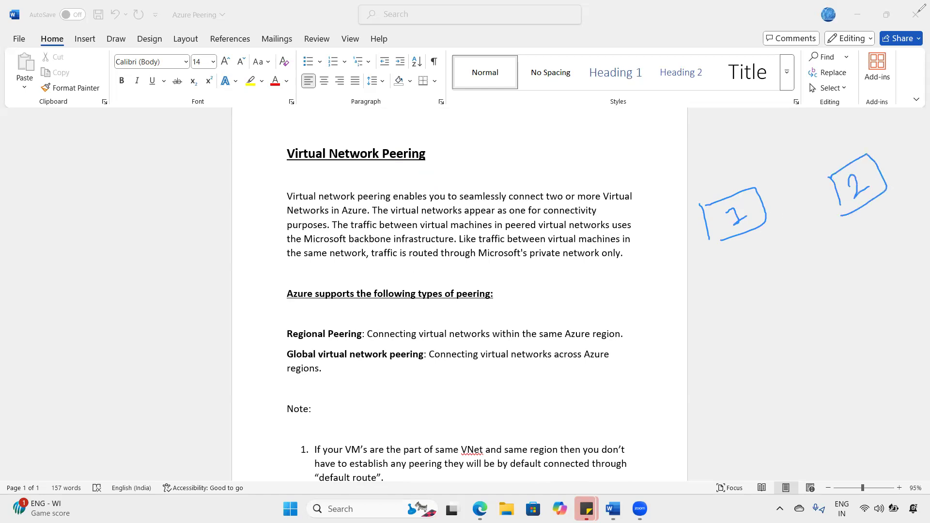
drag(709, 166, 736, 173)
drag(743, 156, 741, 162)
drag(826, 135, 866, 136)
mouse_move(869, 117)
mouse_down()
mouse_move(879, 129)
mouse_move(869, 137)
mouse_up()
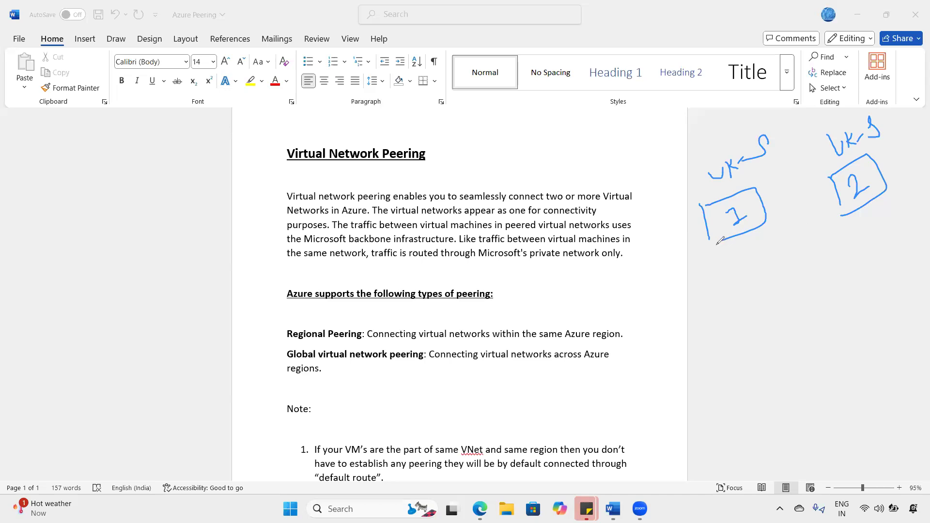
Step: Draw two small subnet boxes under each network box, linked by a dashed line
mouse_move(719, 244)
mouse_down()
mouse_move(720, 268)
mouse_move(742, 280)
mouse_move(717, 293)
mouse_up()
mouse_move(765, 232)
mouse_down()
mouse_move(764, 249)
mouse_move(777, 246)
mouse_move(787, 262)
mouse_move(761, 264)
mouse_up()
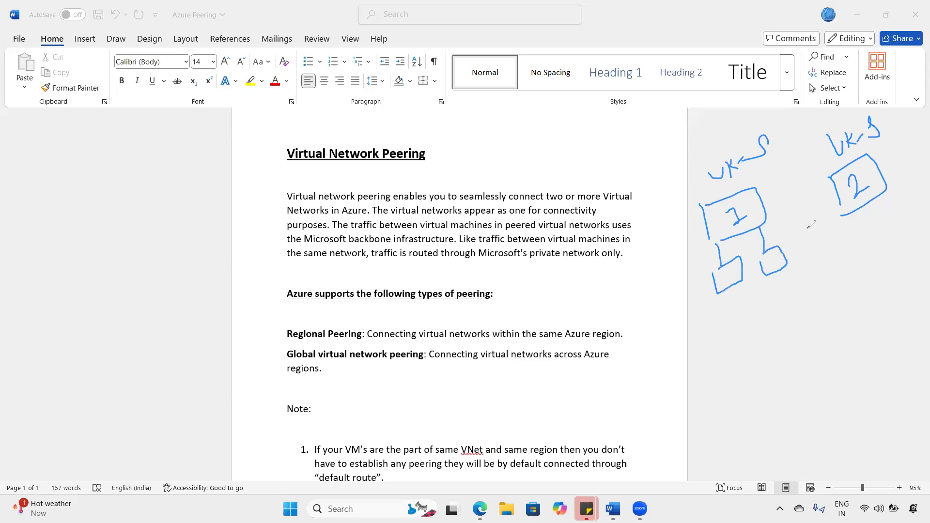
drag(856, 207, 857, 223)
mouse_move(861, 218)
mouse_down()
mouse_move(875, 220)
mouse_move(860, 249)
mouse_move(849, 228)
mouse_up()
mouse_move(878, 191)
mouse_down()
mouse_move(891, 236)
mouse_move(886, 224)
mouse_up()
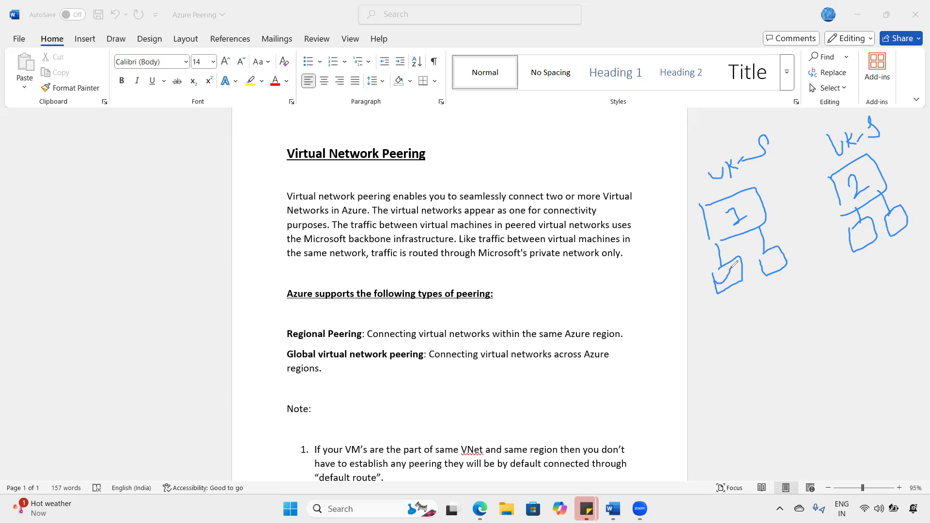
drag(777, 248, 784, 245)
drag(745, 270, 763, 262)
drag(863, 231, 895, 231)
Step: Circle the small boxes under each network, undo, and redraw the loop under box 1
mouse_move(716, 264)
mouse_down()
mouse_move(780, 235)
mouse_move(758, 286)
mouse_move(712, 273)
mouse_move(742, 236)
mouse_move(736, 246)
mouse_up()
mouse_move(858, 224)
mouse_down()
mouse_move(920, 227)
mouse_move(861, 218)
mouse_up()
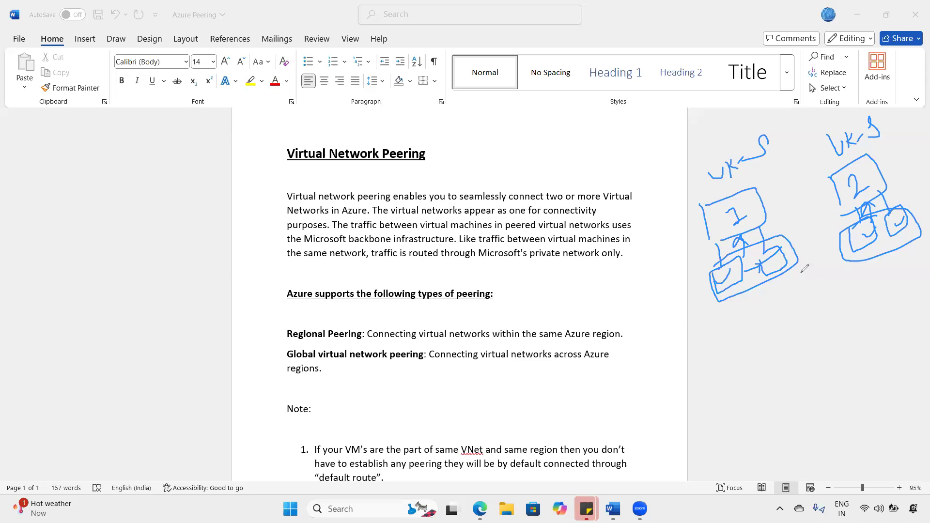
key(ctrl+z)
key(ctrl+z)
key(ctrl+z)
key(ctrl+z)
key(ctrl+z)
key(ctrl+z)
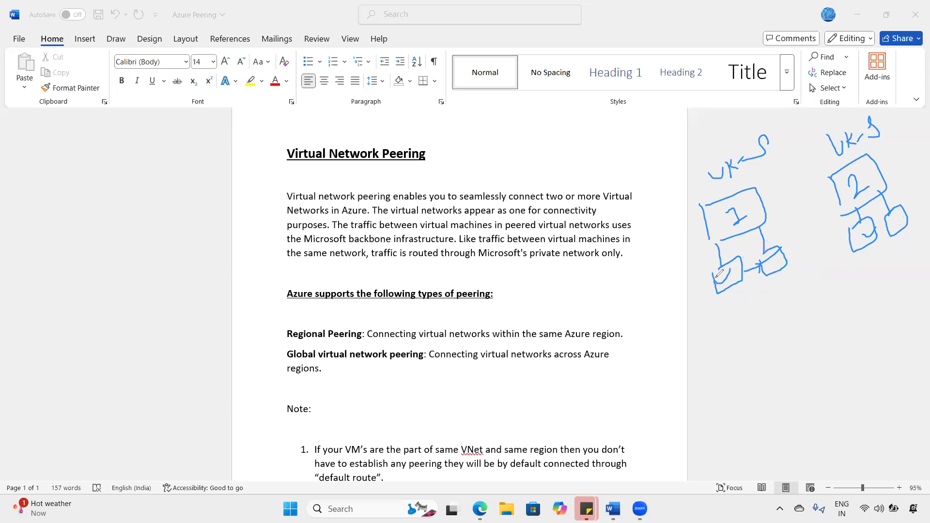
mouse_move(716, 266)
mouse_down()
mouse_move(778, 233)
mouse_move(772, 286)
mouse_move(708, 316)
mouse_move(764, 247)
mouse_move(912, 234)
mouse_move(891, 199)
mouse_move(826, 255)
mouse_up()
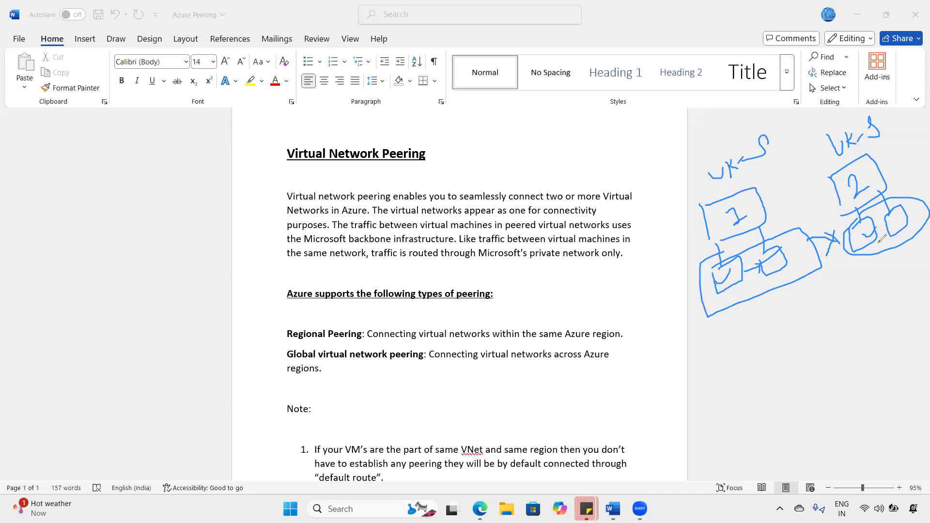
Step: Undo the last strokes and redraw loops around the lower boxes of networks 1 and 2
key(ctrl+z)
key(ctrl+z)
key(ctrl+z)
key(ctrl+z)
key(ctrl+z)
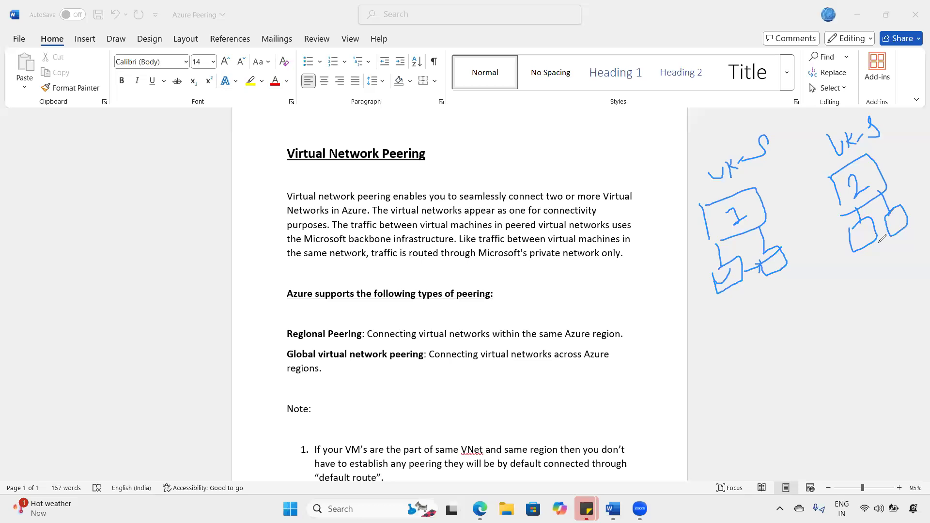
mouse_move(688, 274)
mouse_down()
mouse_move(771, 244)
mouse_move(802, 262)
mouse_move(732, 294)
mouse_move(705, 273)
mouse_up()
drag(730, 224, 741, 210)
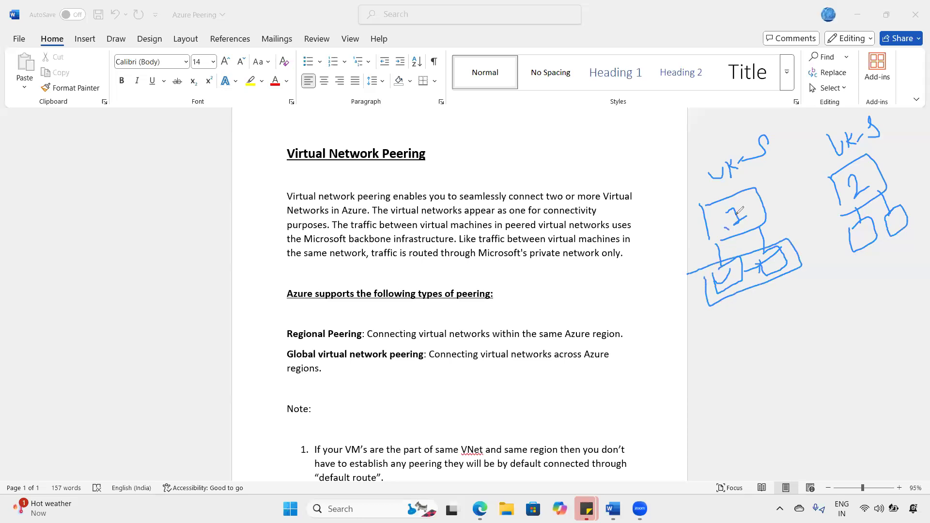
mouse_move(854, 222)
mouse_down()
mouse_move(926, 200)
mouse_move(853, 258)
mouse_up()
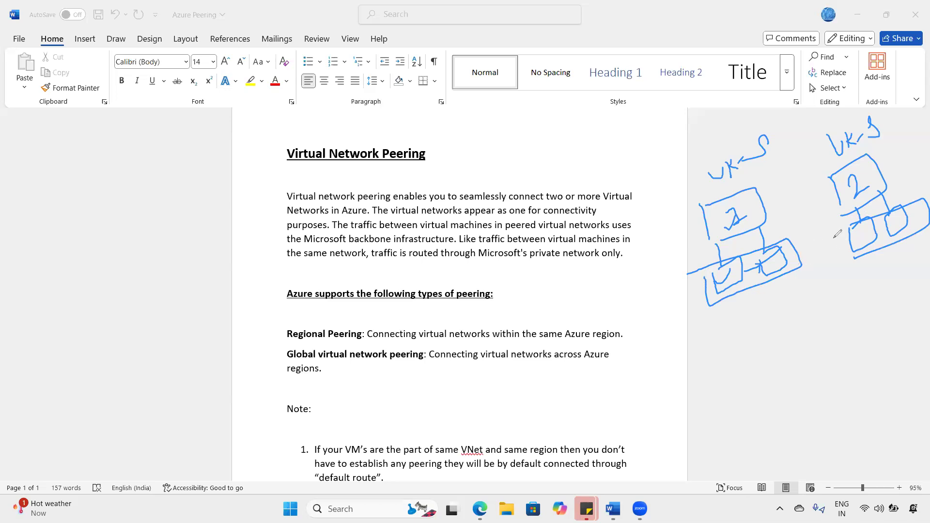
drag(738, 290, 764, 276)
Step: Draw and undo an arrow from network 2 to 1, then draw a circled P top right
mouse_move(890, 250)
mouse_down()
mouse_move(845, 300)
mouse_move(775, 315)
mouse_move(756, 296)
mouse_move(819, 322)
mouse_move(926, 251)
mouse_move(910, 256)
mouse_up()
key(ctrl+z)
key(ctrl+z)
key(ctrl+z)
key(ctrl+z)
key(ctrl+z)
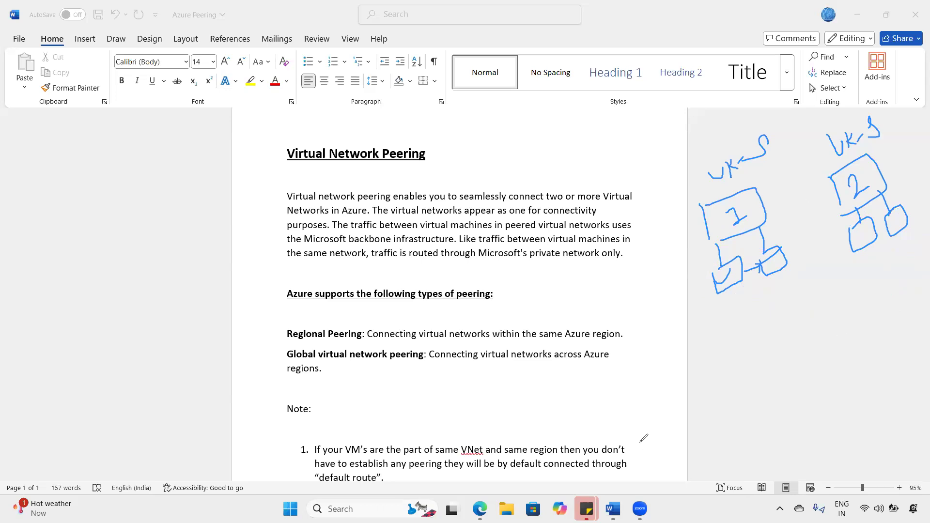
mouse_move(651, 112)
mouse_down()
mouse_move(659, 148)
mouse_move(655, 127)
mouse_move(638, 127)
mouse_move(677, 137)
mouse_move(649, 110)
mouse_up()
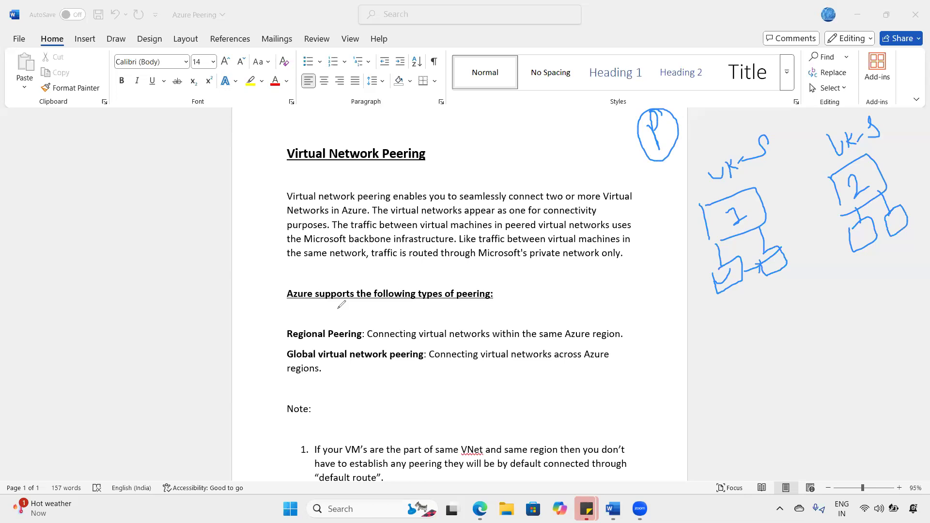
Step: Bracket and underline Regional and Global virtual network peering, and underline both UK-S labels
drag(282, 323, 273, 381)
drag(285, 344, 353, 342)
drag(294, 365, 363, 363)
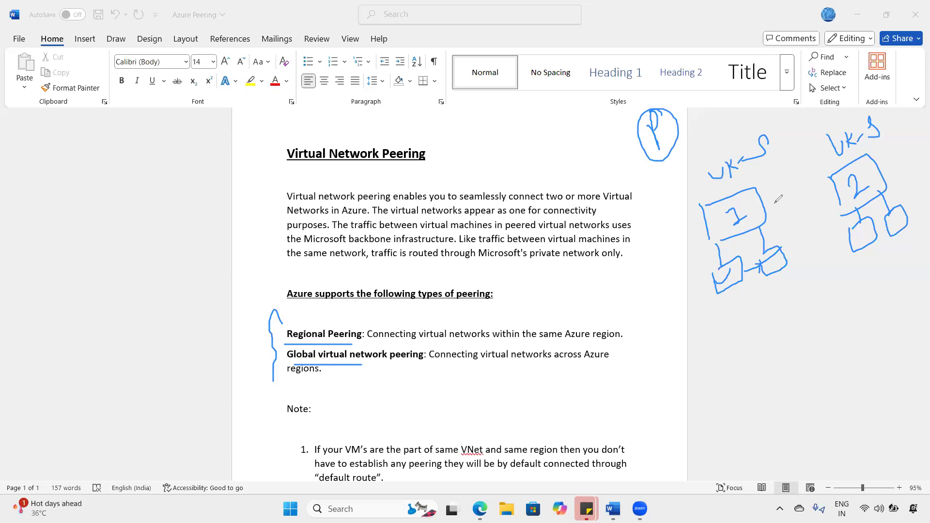
mouse_move(735, 176)
mouse_down()
mouse_move(776, 157)
mouse_move(876, 137)
mouse_up()
Step: Circle each diagram's subnet boxes, mark the bracket, and draw a link from box 1 to box 2
mouse_move(703, 274)
mouse_down()
mouse_move(777, 236)
mouse_move(791, 264)
mouse_move(709, 313)
mouse_move(703, 275)
mouse_up()
mouse_move(843, 232)
mouse_down()
mouse_move(914, 194)
mouse_move(848, 264)
mouse_move(853, 223)
mouse_up()
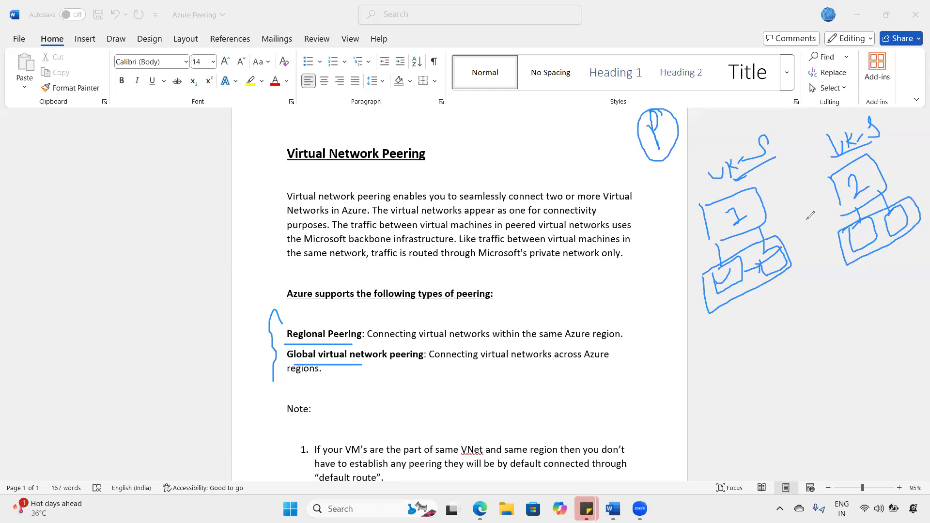
click(260, 336)
drag(286, 312, 260, 336)
drag(765, 207, 831, 191)
mouse_move(801, 205)
mouse_down()
mouse_move(797, 185)
mouse_move(805, 182)
mouse_up()
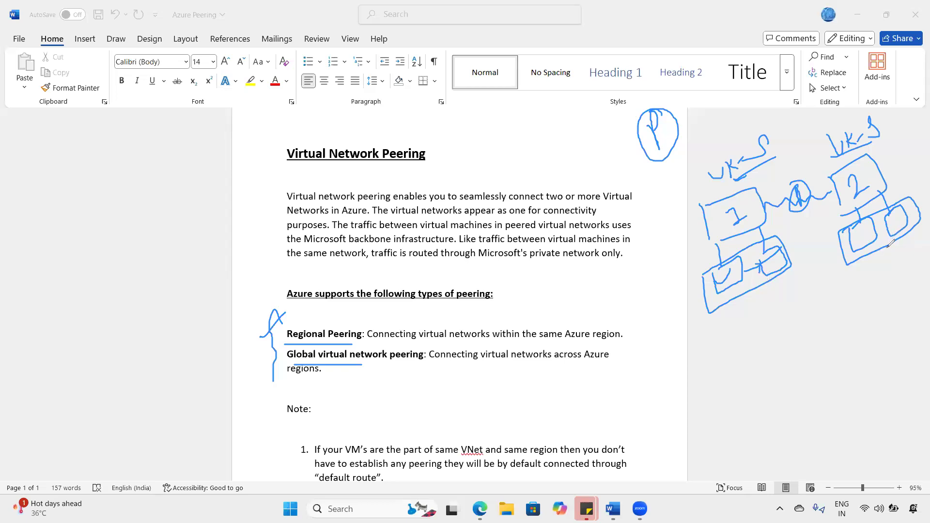
Step: Circle the words Regional Peering and the S in both UK-S labels
mouse_move(320, 324)
mouse_down()
mouse_move(282, 326)
mouse_move(300, 342)
mouse_up()
drag(368, 328, 308, 319)
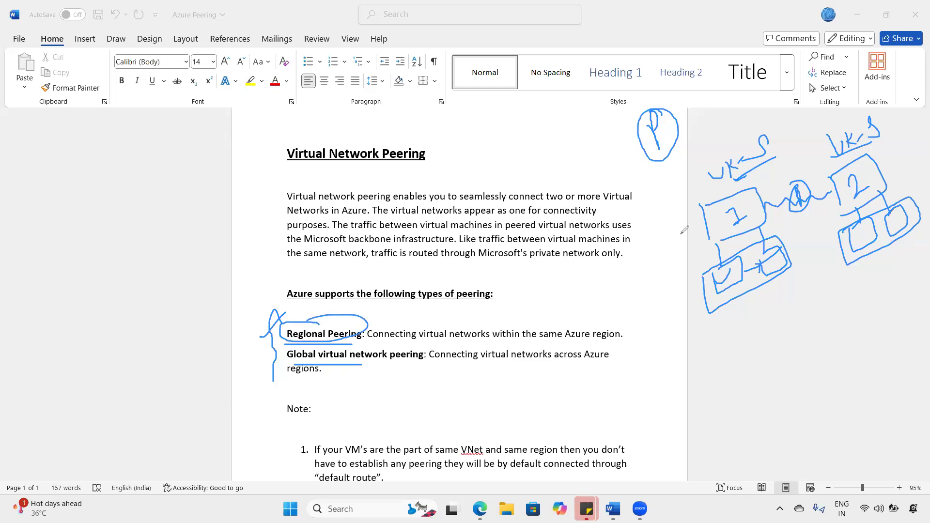
mouse_move(779, 126)
mouse_down()
mouse_move(778, 165)
mouse_move(781, 128)
mouse_up()
mouse_move(866, 136)
mouse_down()
mouse_move(885, 132)
mouse_move(872, 141)
mouse_up()
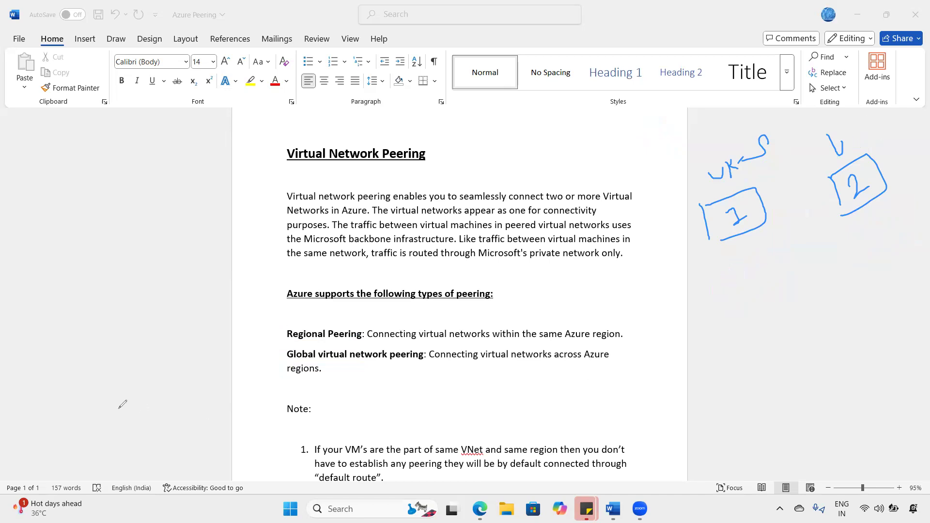
Step: Sketch two new numbered region boxes, labelled UKS and EastUS
mouse_move(698, 235)
mouse_down()
mouse_move(693, 196)
mouse_move(714, 187)
mouse_move(749, 211)
mouse_up()
mouse_move(820, 169)
mouse_down()
mouse_move(828, 201)
mouse_move(884, 144)
mouse_move(816, 215)
mouse_up()
mouse_move(721, 200)
mouse_down()
mouse_move(717, 215)
mouse_move(730, 207)
mouse_up()
mouse_move(860, 172)
mouse_down()
mouse_move(866, 186)
mouse_move(876, 179)
mouse_up()
mouse_move(680, 166)
mouse_down()
mouse_move(697, 165)
mouse_move(708, 178)
mouse_move(722, 163)
mouse_move(736, 170)
mouse_up()
mouse_move(829, 131)
mouse_down()
mouse_move(818, 145)
mouse_move(838, 152)
mouse_up()
drag(848, 139, 855, 144)
drag(859, 138, 887, 137)
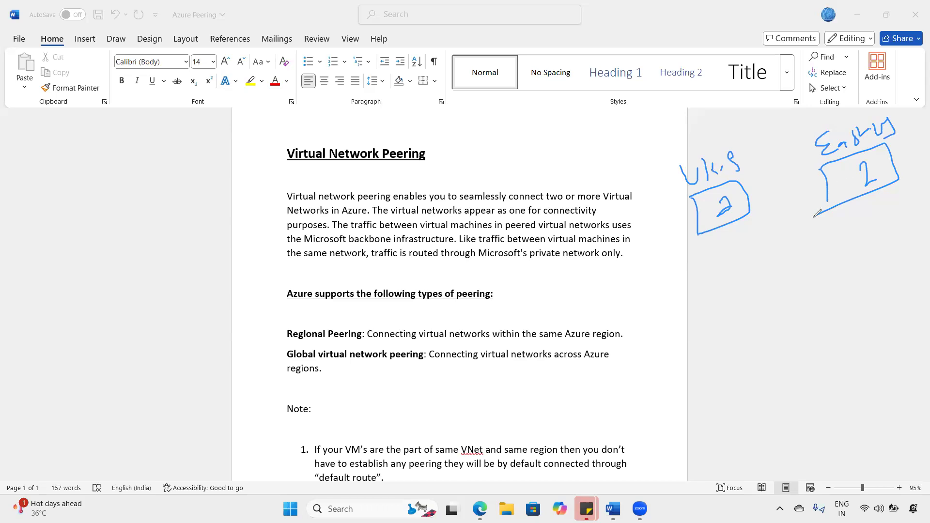
Step: Draw VMs under the UKS and EastUS boxes, group each into a network, and cross out a link between them
mouse_move(712, 236)
mouse_down()
mouse_move(729, 276)
mouse_move(705, 284)
mouse_move(704, 264)
mouse_move(740, 246)
mouse_up()
drag(832, 209, 843, 233)
drag(872, 198, 874, 213)
mouse_move(874, 211)
mouse_down()
mouse_move(894, 217)
mouse_move(868, 214)
mouse_up()
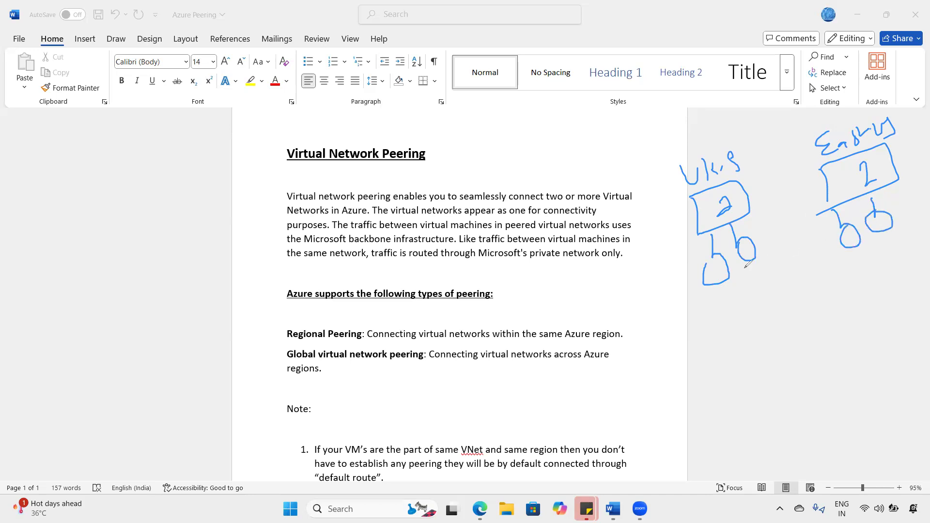
mouse_move(741, 291)
mouse_down()
mouse_move(708, 251)
mouse_move(741, 290)
mouse_up()
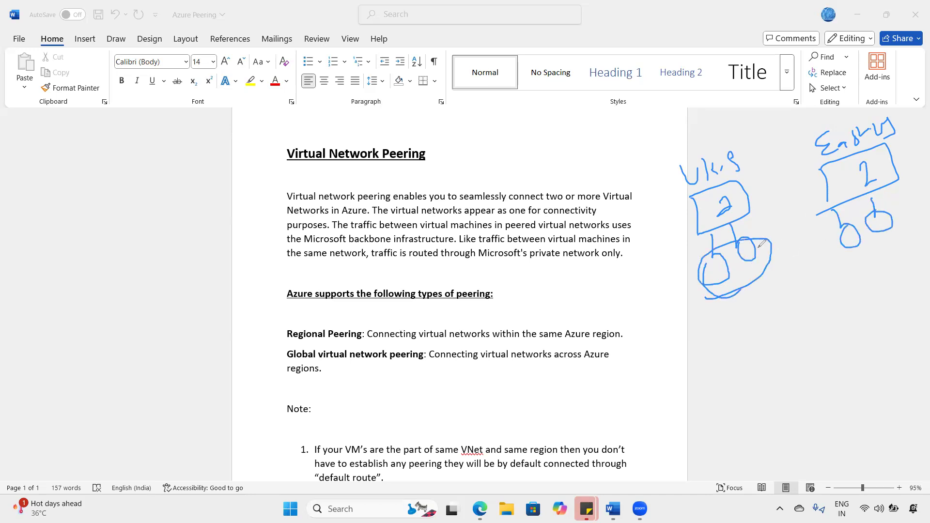
mouse_move(846, 222)
mouse_down()
mouse_move(839, 235)
mouse_move(920, 226)
mouse_move(853, 219)
mouse_up()
drag(770, 249, 833, 239)
drag(787, 233, 821, 243)
drag(804, 218, 793, 264)
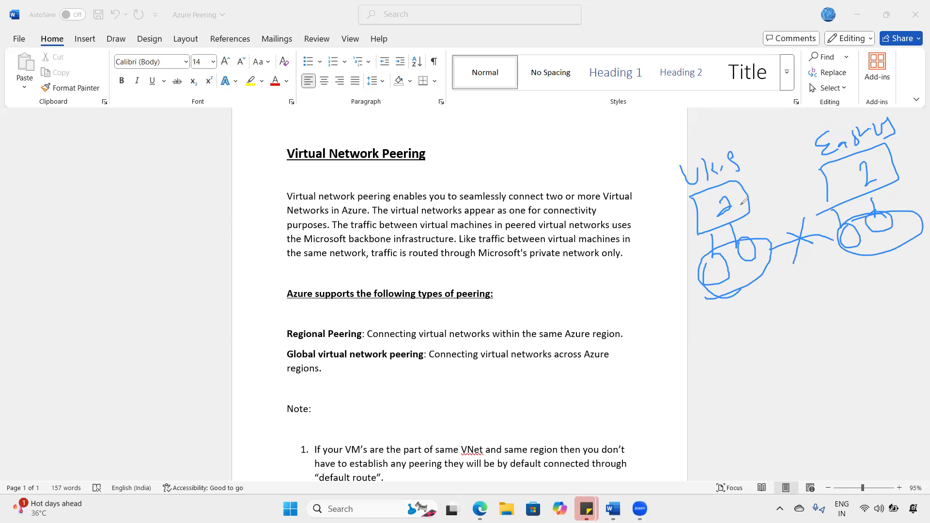
Step: Join the UKS and EastUS boxes with a double-headed arrow, then strike through both region labels
drag(697, 186, 729, 178)
mouse_move(747, 190)
mouse_down()
mouse_move(826, 177)
mouse_move(831, 186)
mouse_up()
mouse_move(759, 186)
mouse_down()
mouse_move(748, 195)
mouse_move(764, 207)
mouse_up()
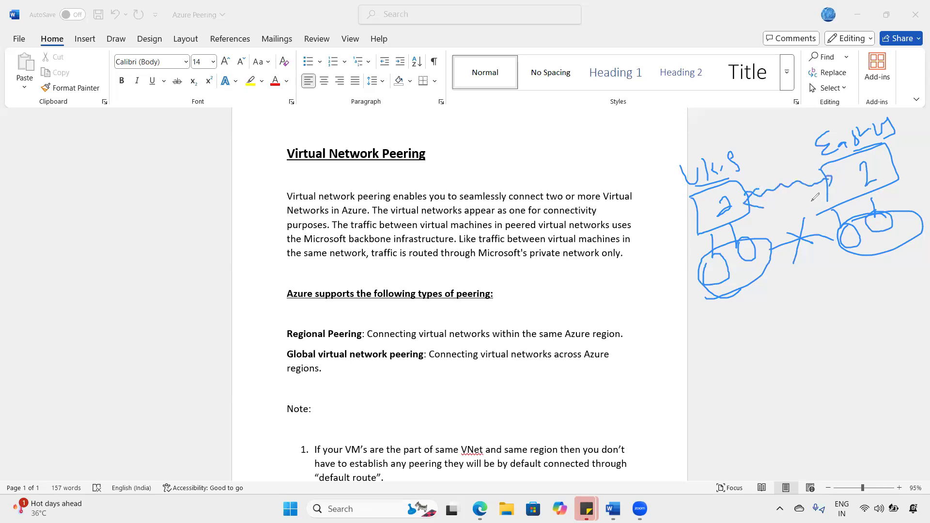
mouse_move(854, 237)
mouse_down()
mouse_move(856, 249)
mouse_move(876, 246)
mouse_up()
mouse_move(780, 182)
mouse_down()
mouse_move(776, 196)
mouse_move(794, 183)
mouse_move(772, 175)
mouse_up()
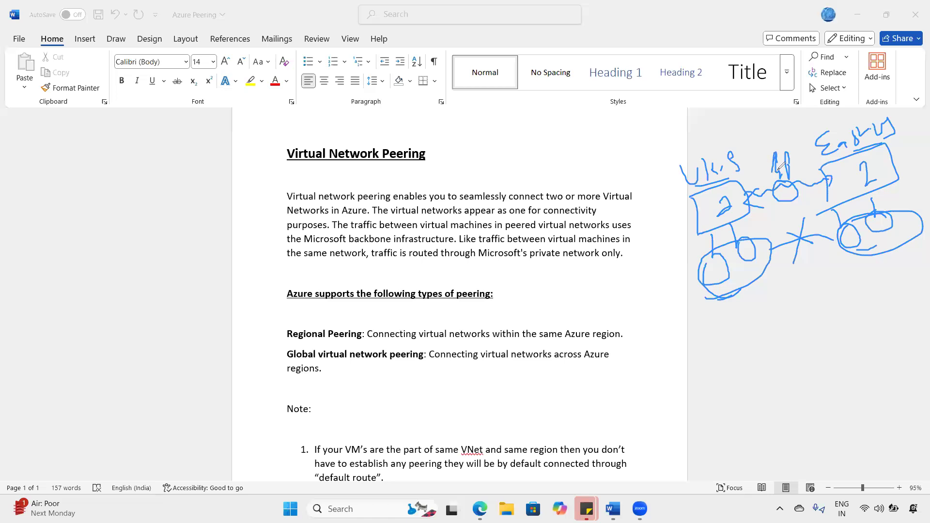
drag(675, 172, 690, 156)
drag(833, 136, 862, 113)
Step: Underline the Global and Regional peering lines in ink, then erase both underlines
mouse_move(269, 359)
mouse_down()
mouse_move(288, 345)
mouse_move(334, 361)
mouse_up()
drag(290, 361, 330, 357)
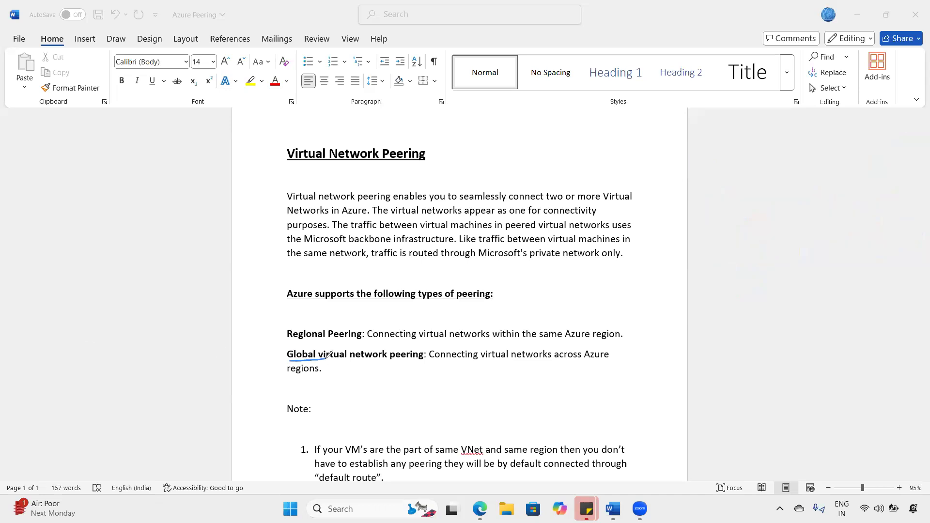
drag(287, 347, 331, 345)
click(38, 409)
Step: Select the same-VNet, same-region and default-connection wording in Note item 1
scroll(376, 371, down, 2)
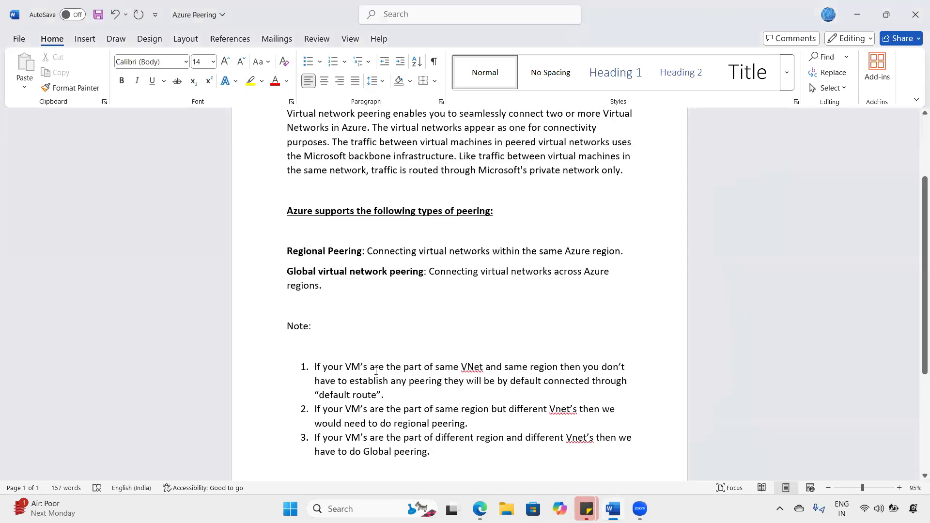
drag(370, 369, 523, 372)
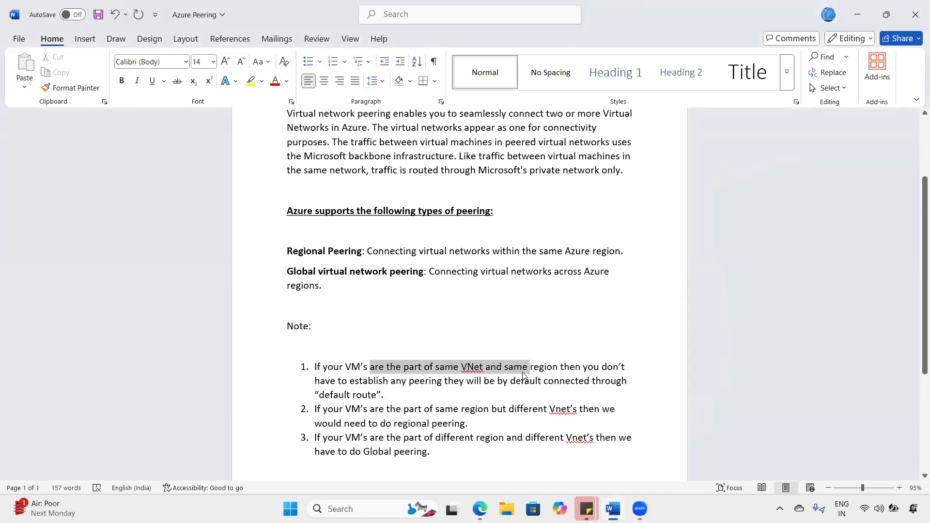
click(522, 372)
drag(474, 367, 643, 366)
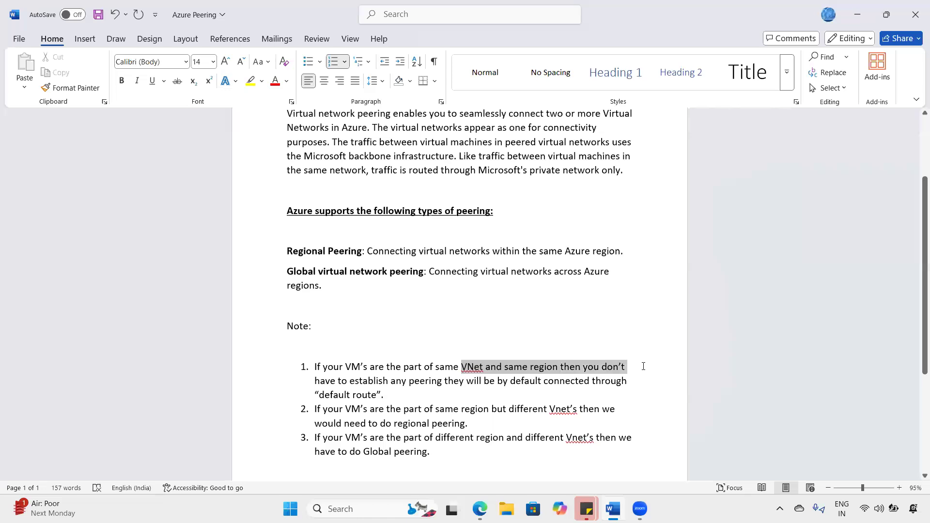
drag(416, 382, 614, 389)
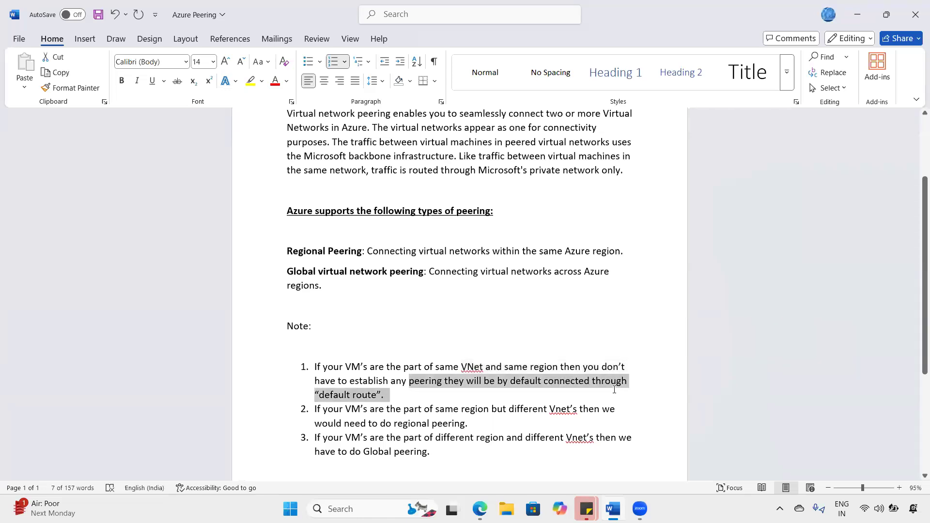
click(579, 389)
Step: Select the condition text of Note item 2 through to its end
scroll(456, 361, down, 2)
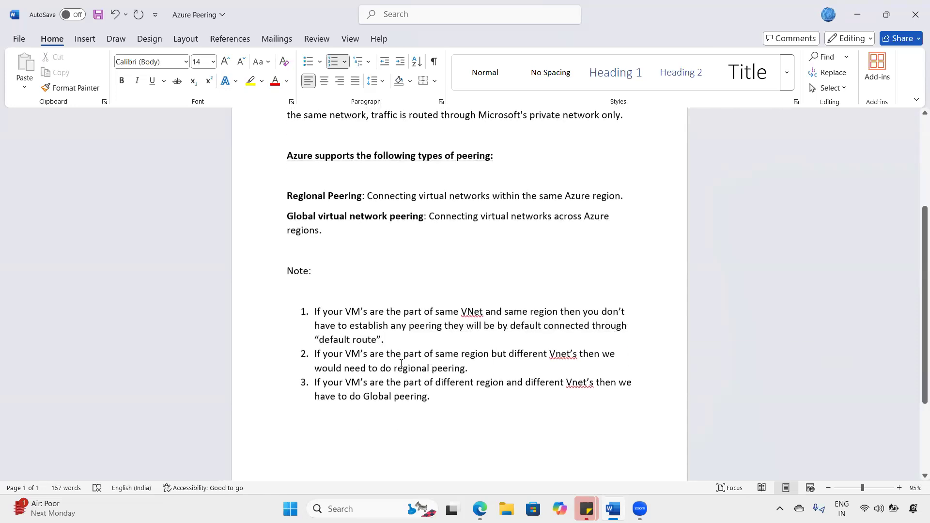
drag(386, 357, 514, 357)
drag(595, 356, 601, 363)
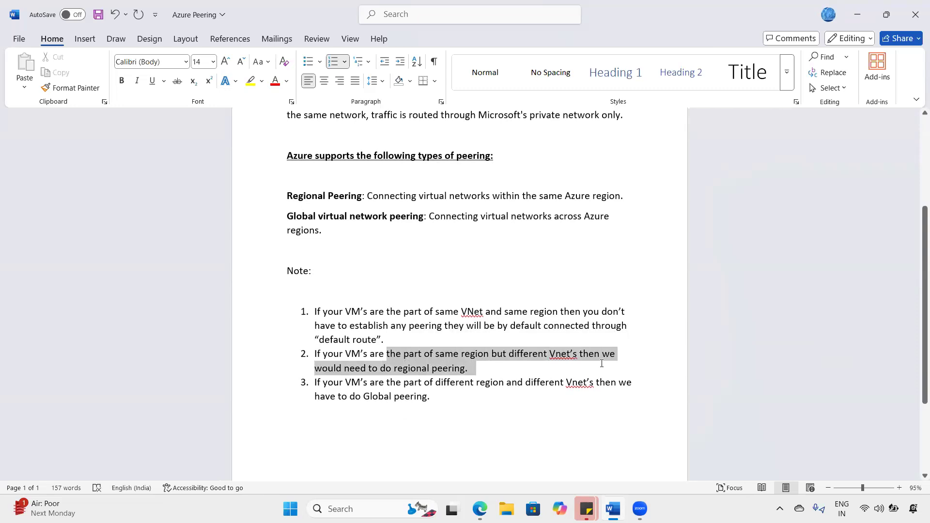
click(601, 365)
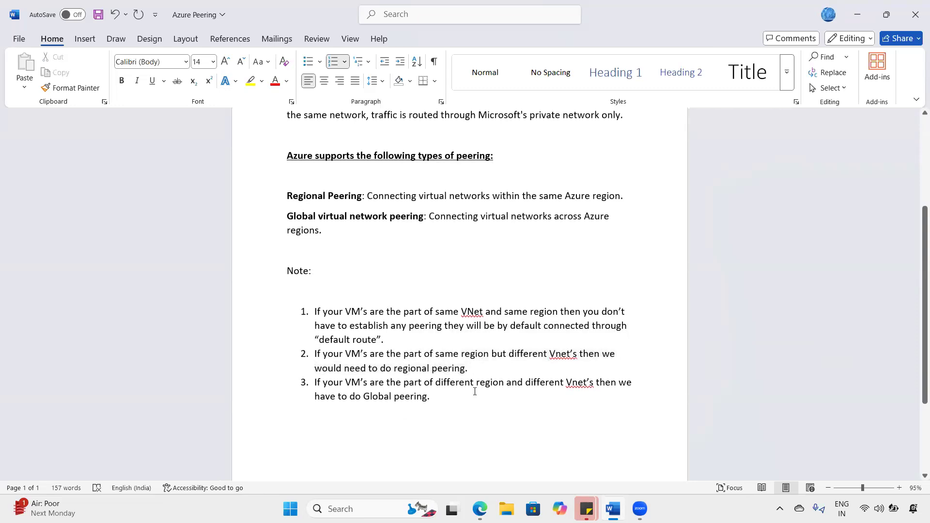
Step: Select the condition and Global peering wording in Note item 3, then deselect
drag(387, 382, 493, 393)
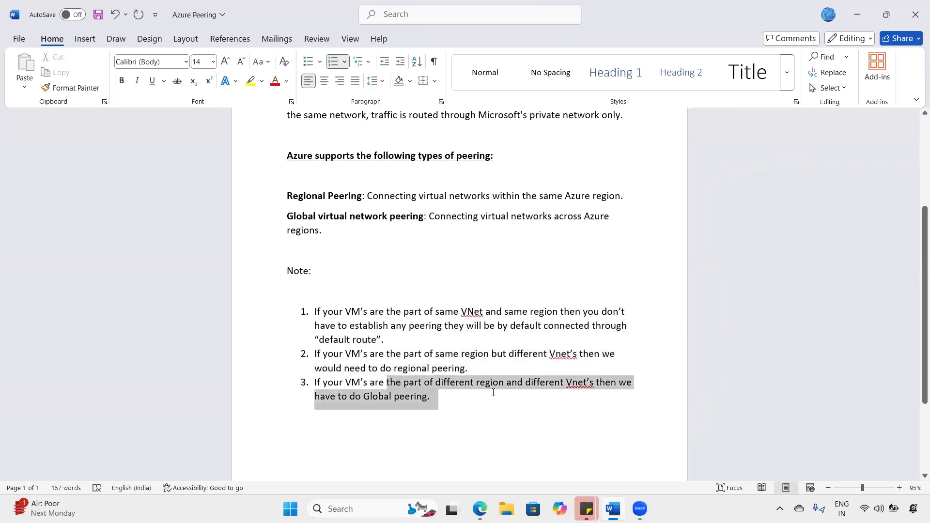
drag(368, 396, 519, 407)
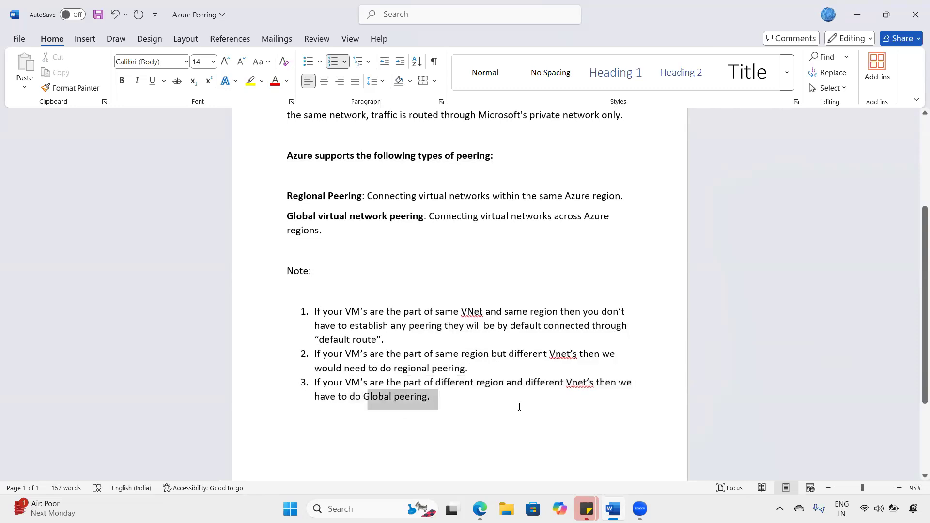
scroll(381, 310, up, 3)
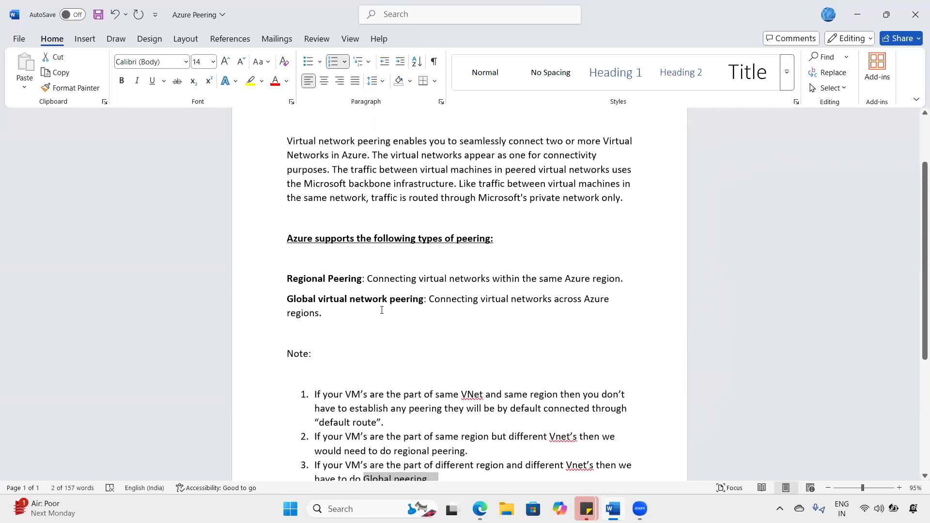
drag(368, 258, 447, 462)
click(443, 463)
scroll(442, 463, down, 5)
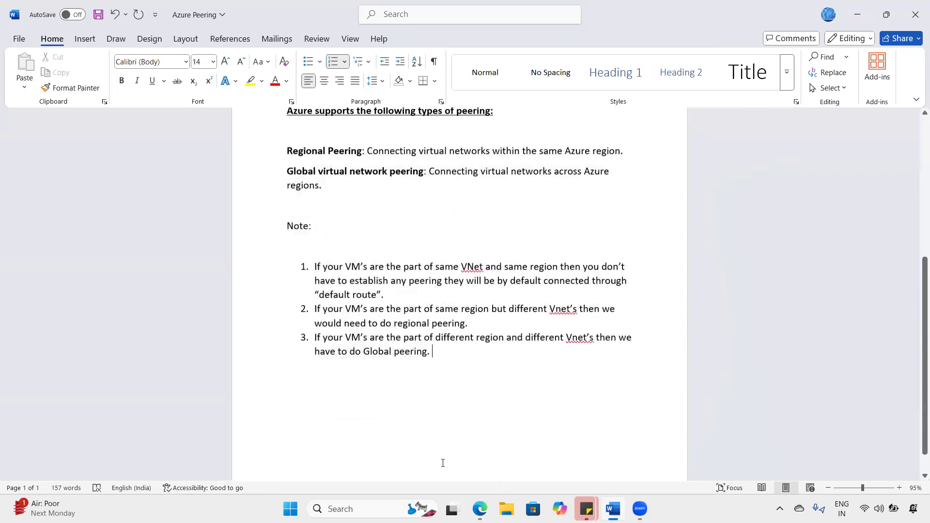
scroll(442, 463, up, 4)
scroll(442, 463, up, 1)
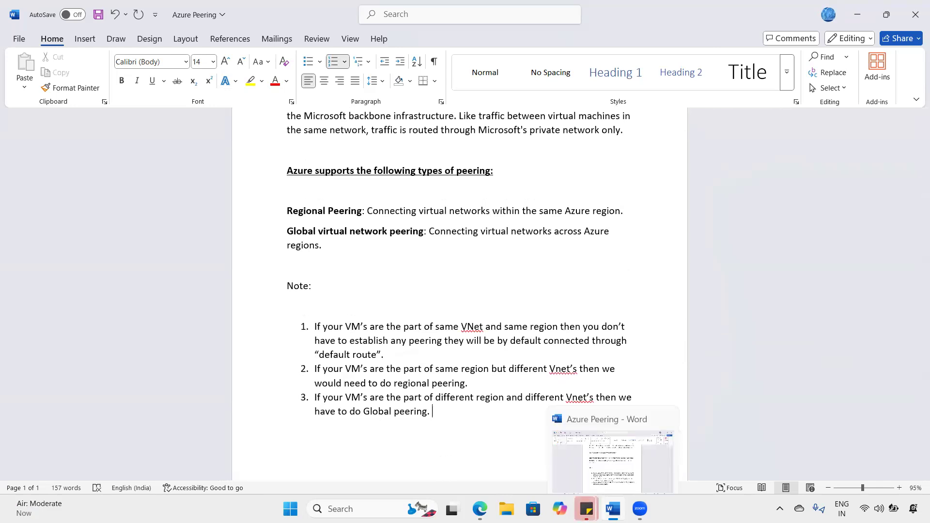
Step: Launch a new blank Word document with winword from the Run box
key(super+r)
text(winw)
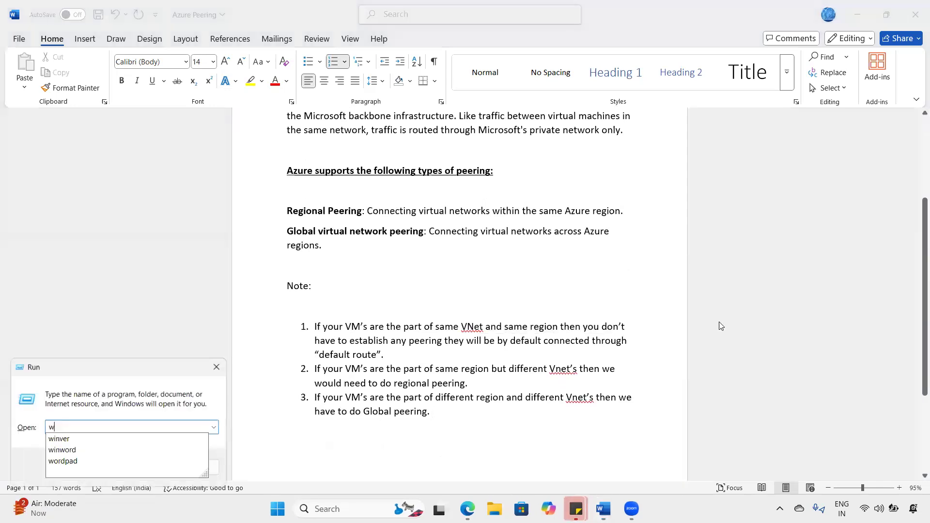
text(ord)
key(Return)
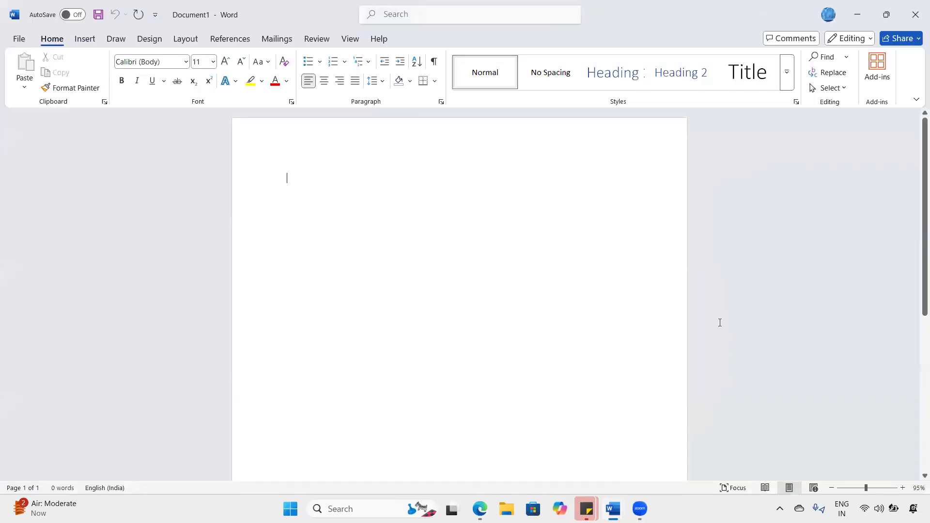
Step: Type lines Vnet01 and Vnet02, each followed by '- Uk south'
text(V)
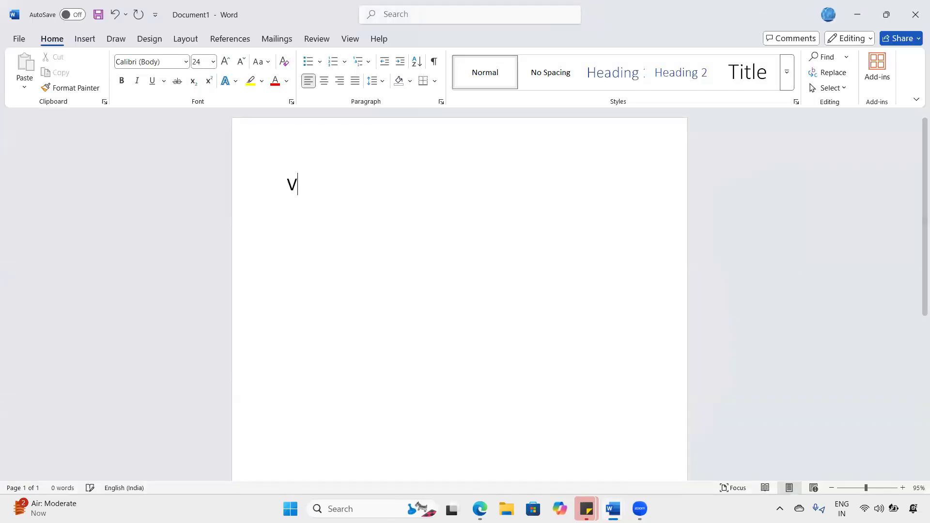
text(net01 )
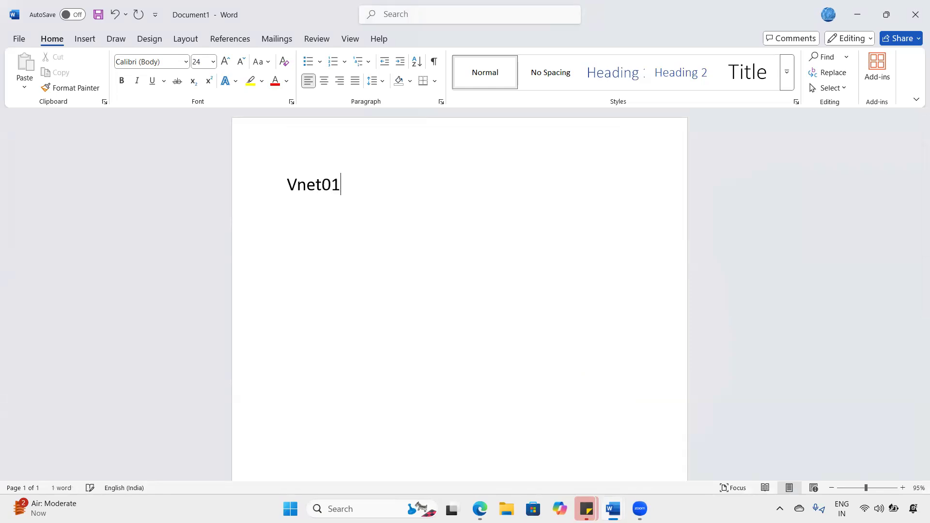
text(Vnet02)
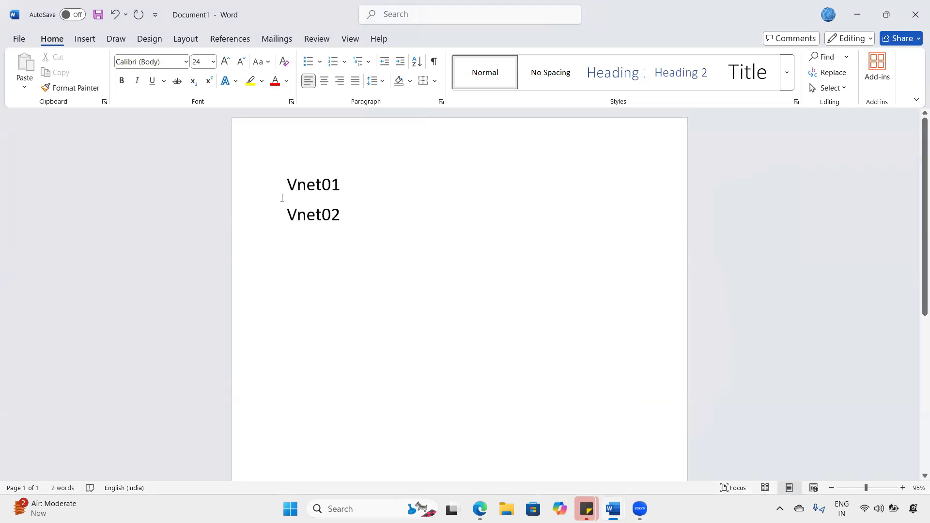
click(371, 182)
text(-)
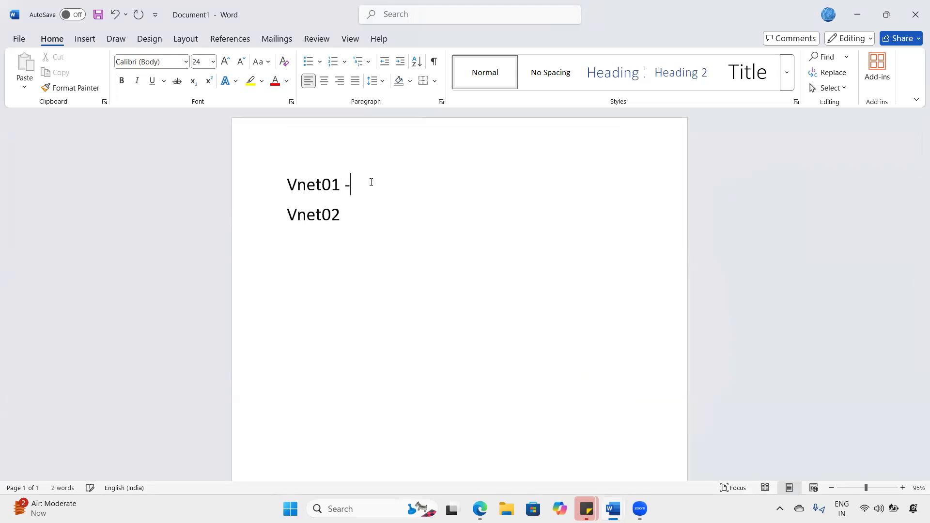
text( Uk south)
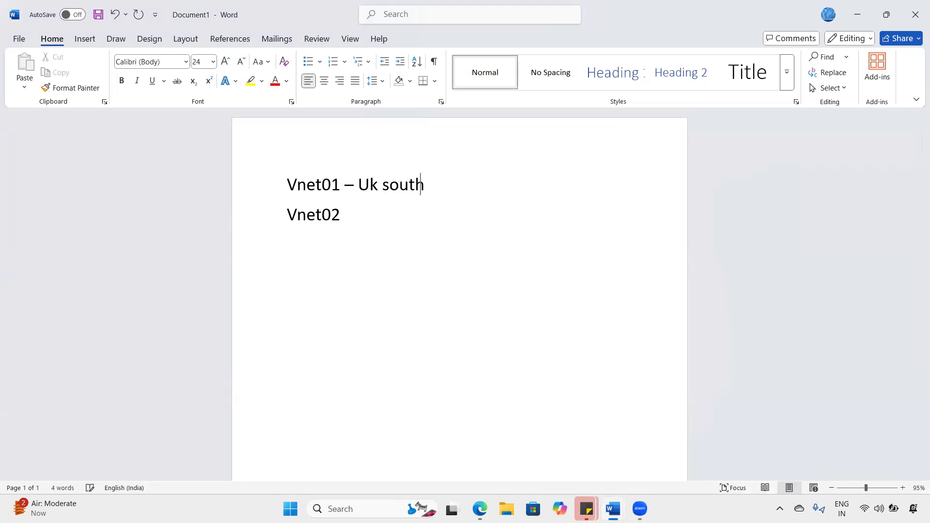
click(341, 215)
text(- Uk south)
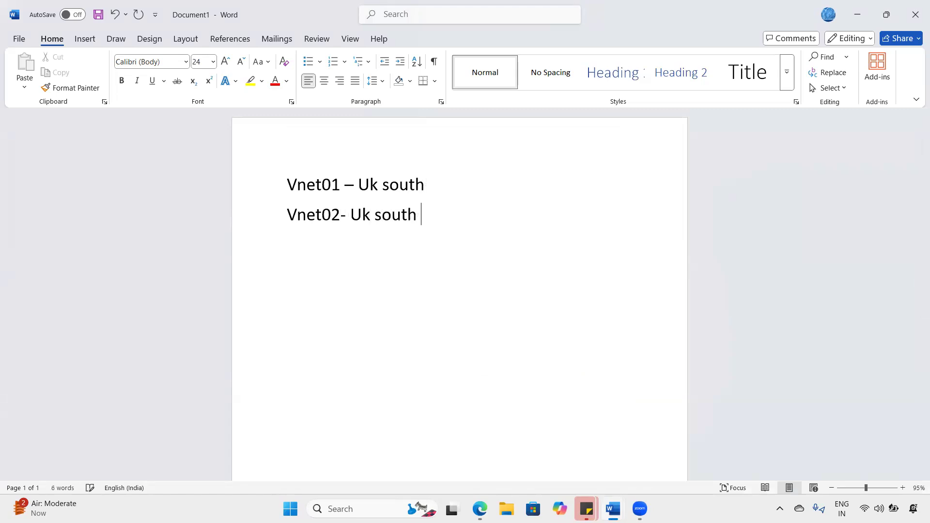
Step: Append '< Vm-01' and '< Vm-02' to the Vnet01 and Vnet02 lines
triple_click(297, 185)
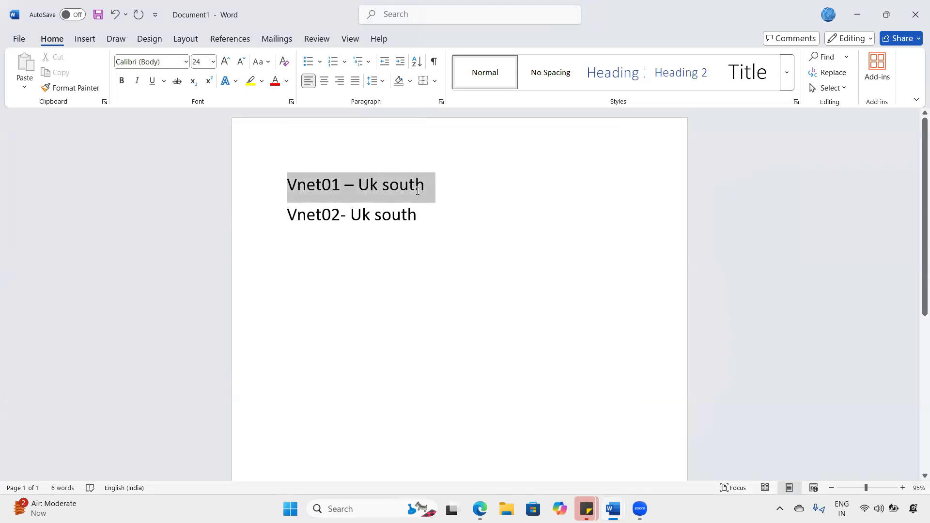
drag(290, 216, 402, 216)
click(402, 216)
click(469, 177)
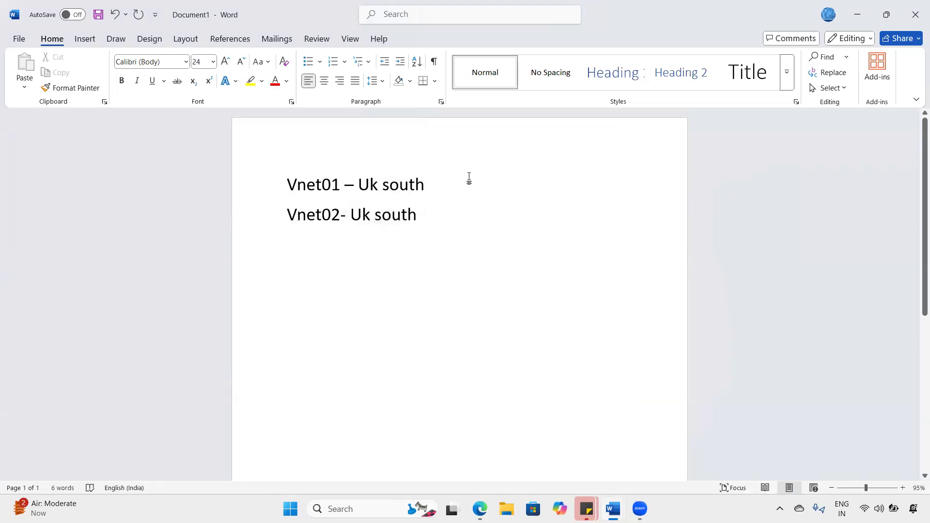
text(<,)
key(BackSpace)
key(BackSpace)
text(Vm-01)
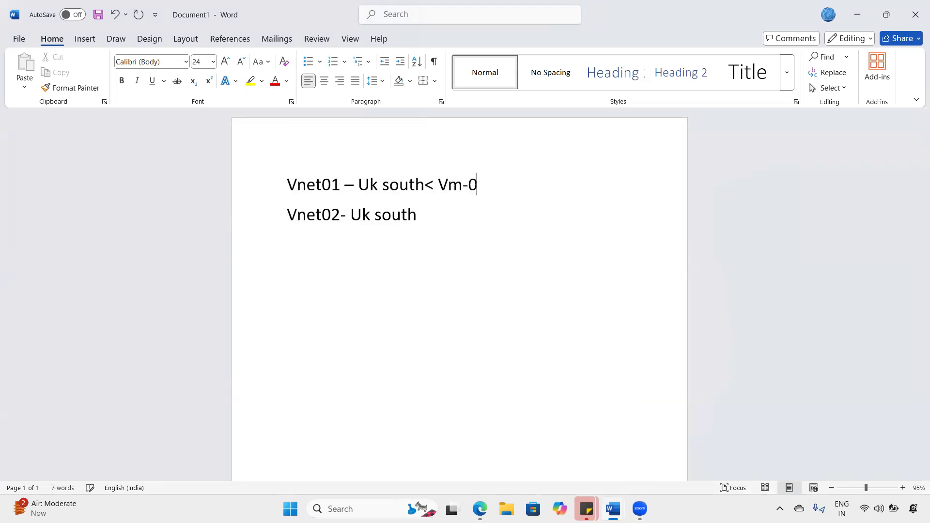
text( < Vm-02)
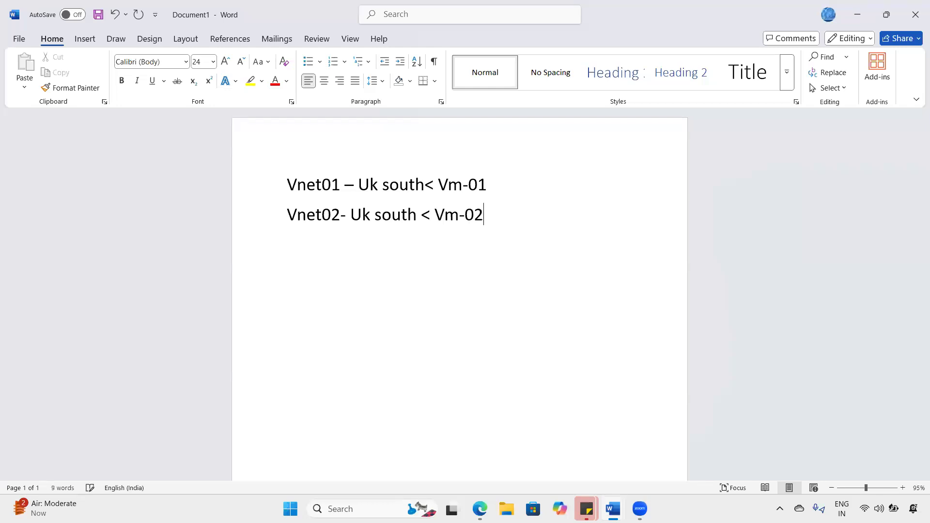
Step: Highlight Vm-01 and Vm-02 in turn to point out each VM, then deselect
drag(438, 184, 485, 214)
click(487, 213)
drag(438, 188, 487, 197)
drag(435, 216, 498, 218)
click(498, 218)
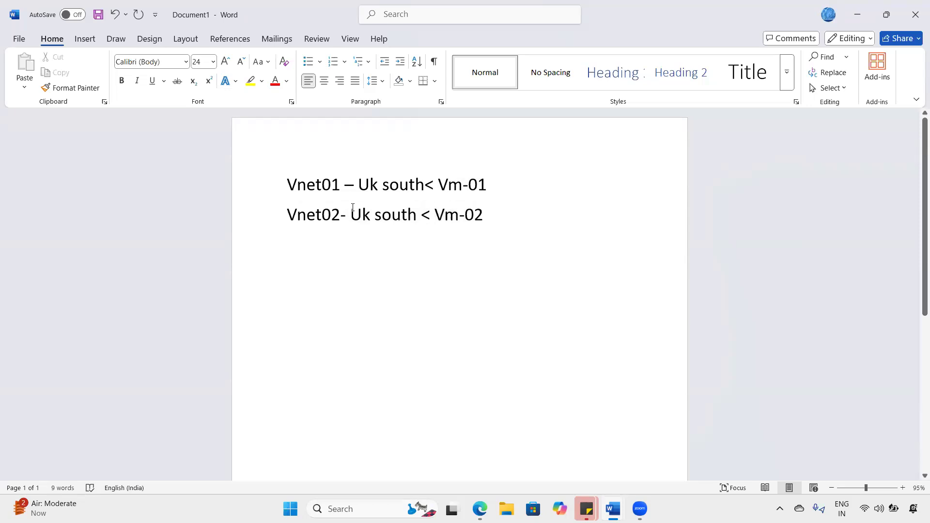
Step: Insert a 'Regional peering' heading line above the Vnet01 and Vnet02 lines
click(290, 180)
key(Return)
text(Regio)
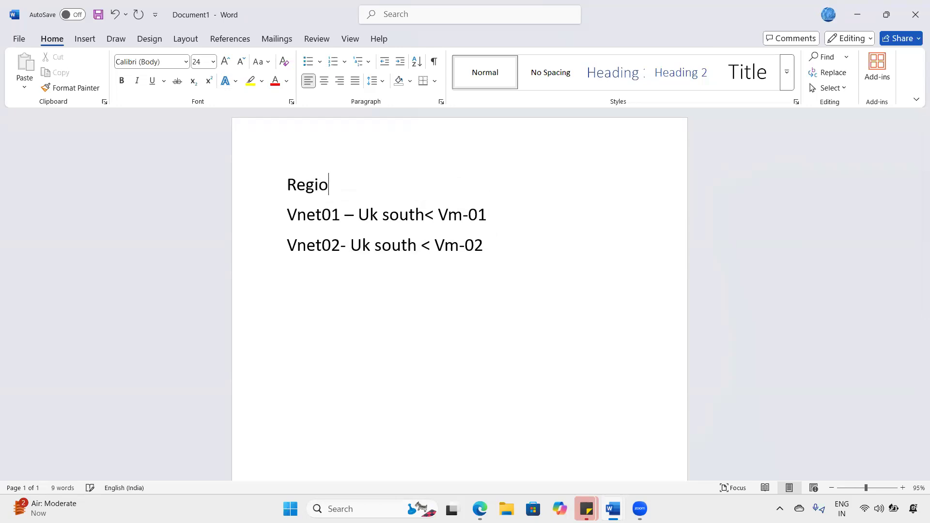
text(nal peering)
Step: Draft 'Global peering' notes below Vnet02, with a 'Vnet- Vm (East US)' line
key(Down)
key(Down)
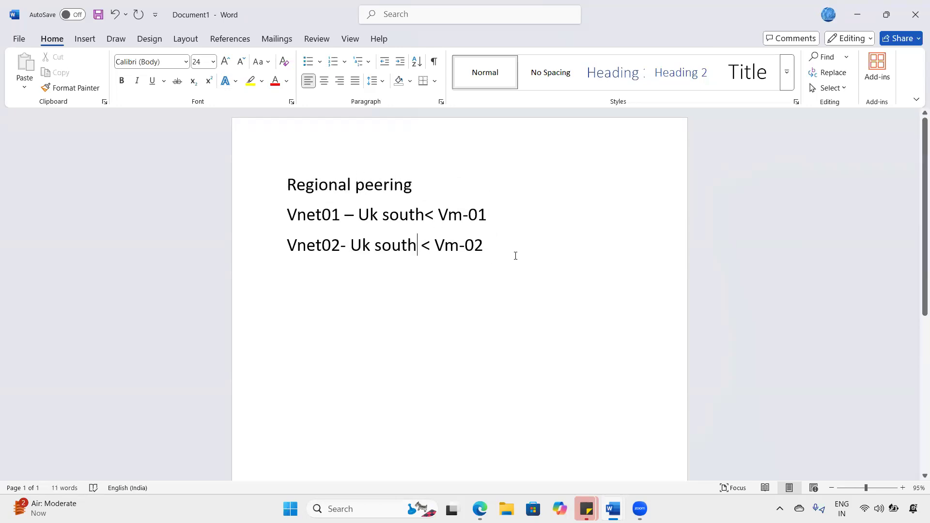
key(Return)
key(Return)
text(Global peering:)
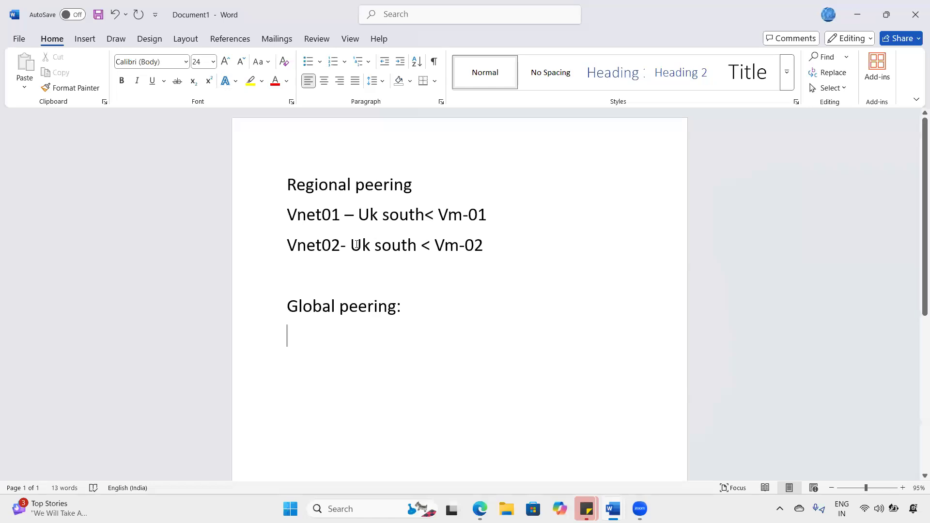
shift+click(467, 223)
click(466, 223)
key(Return)
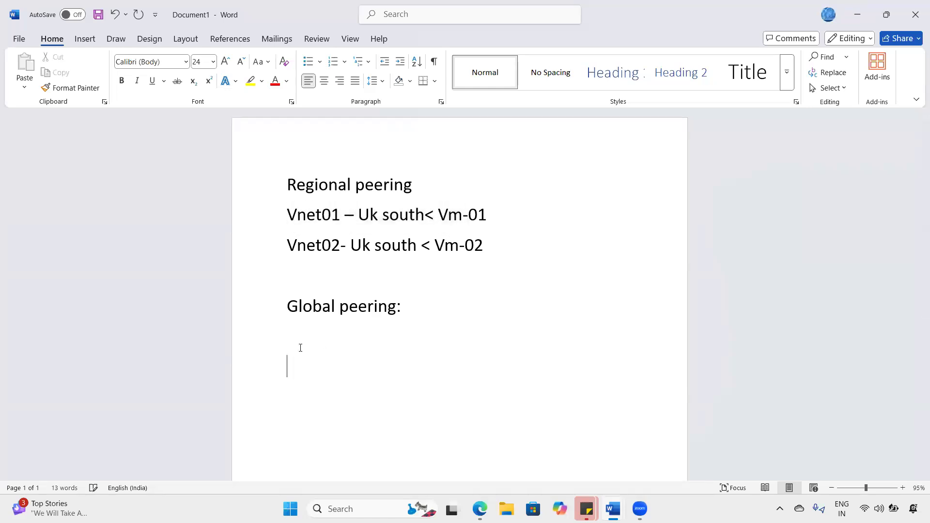
triple_click(643, 248)
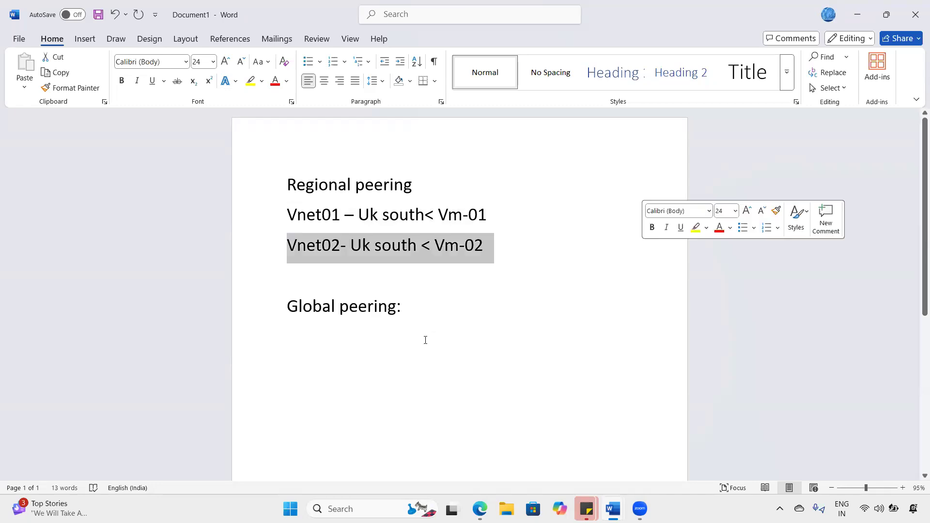
click(335, 355)
text(Vn)
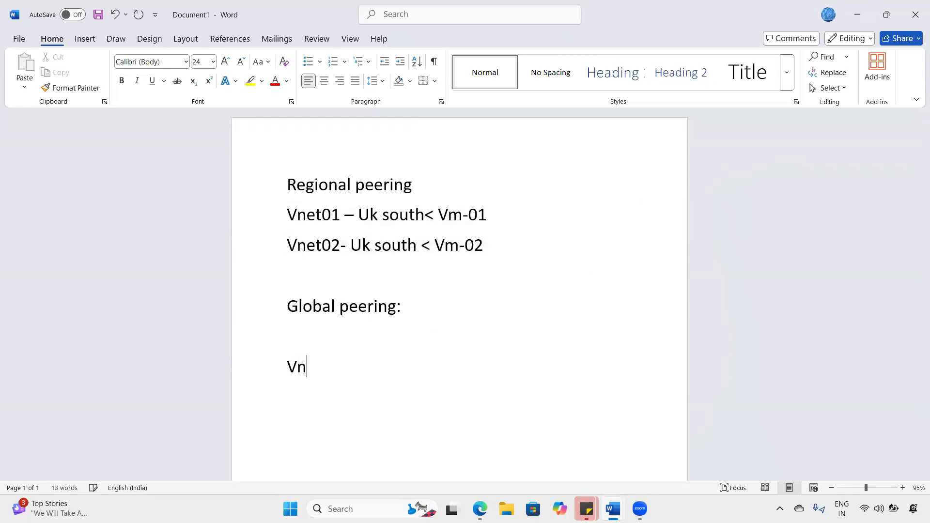
text(et- )
text(Vm)
text(-03)
text(=2)
key(BackSpace)
key(BackSpace)
key(BackSpace)
key(BackSpace)
key(BackSpace)
text((East US))
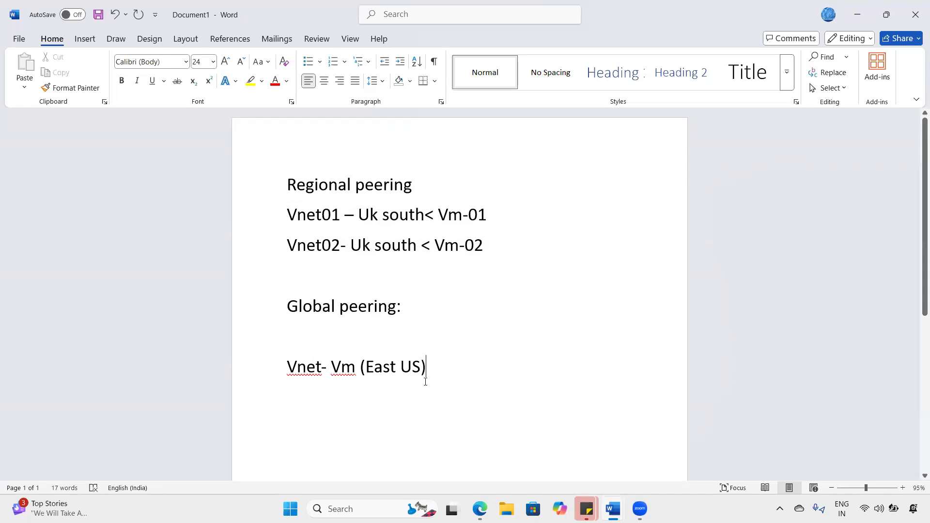
Step: Delete the Global peering notes and leftover 'US)' text, keeping the three regional peering lines
drag(290, 338, 424, 382)
drag(304, 306, 405, 372)
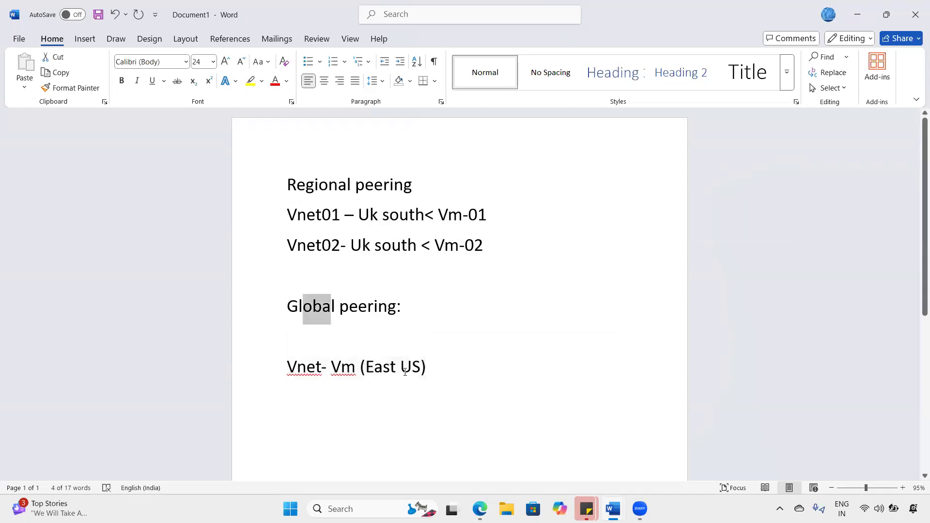
key(BackSpace)
key(BackSpace)
drag(339, 284, 236, 283)
key(BackSpace)
drag(272, 199, 400, 269)
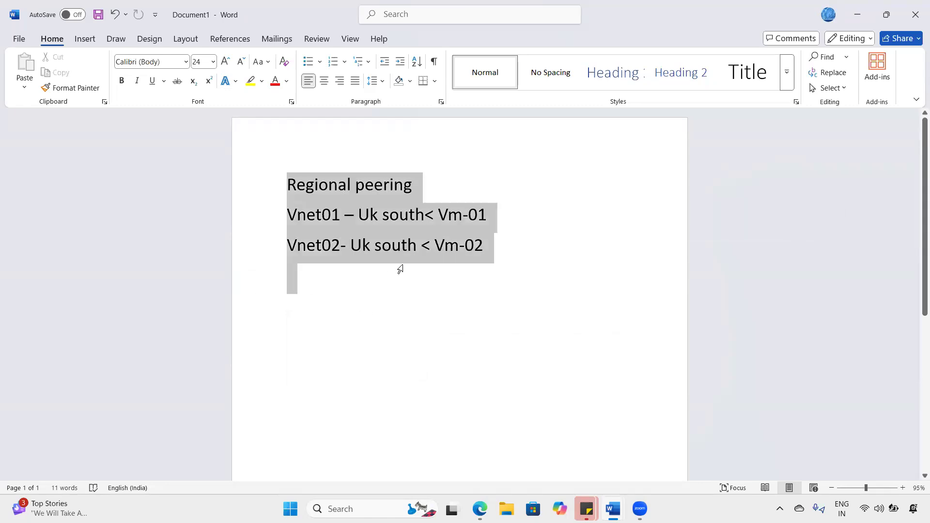
click(400, 269)
drag(314, 185, 491, 260)
click(494, 265)
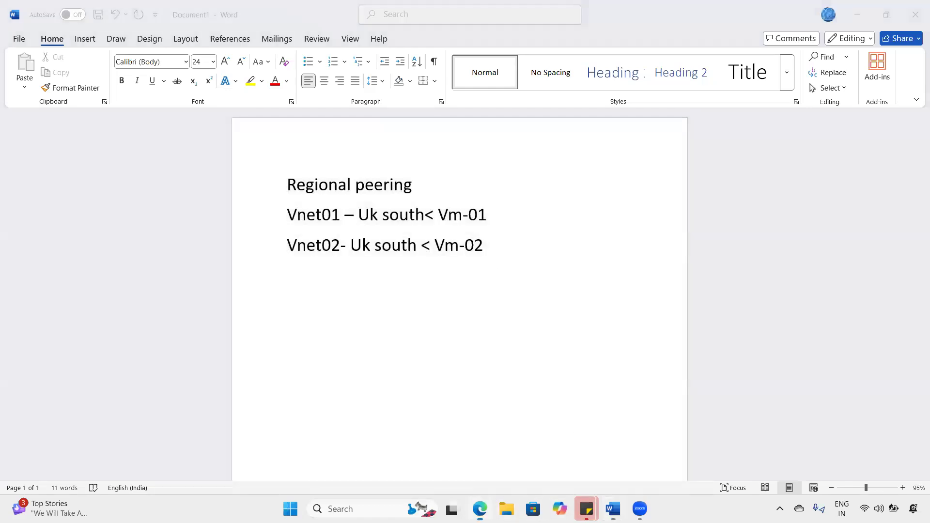
key(alt+Tab)
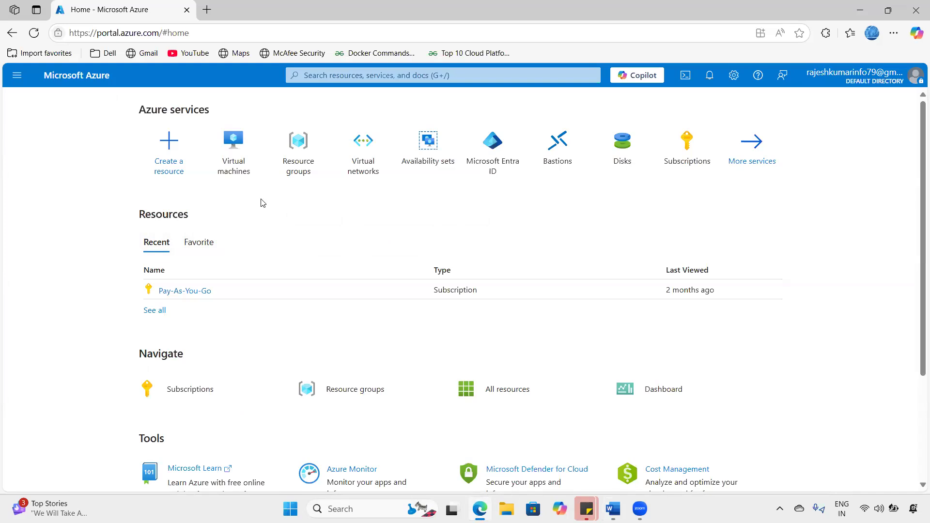
Step: Start a new virtual network named vnet-01 in new resource group pop, UK South
click(374, 159)
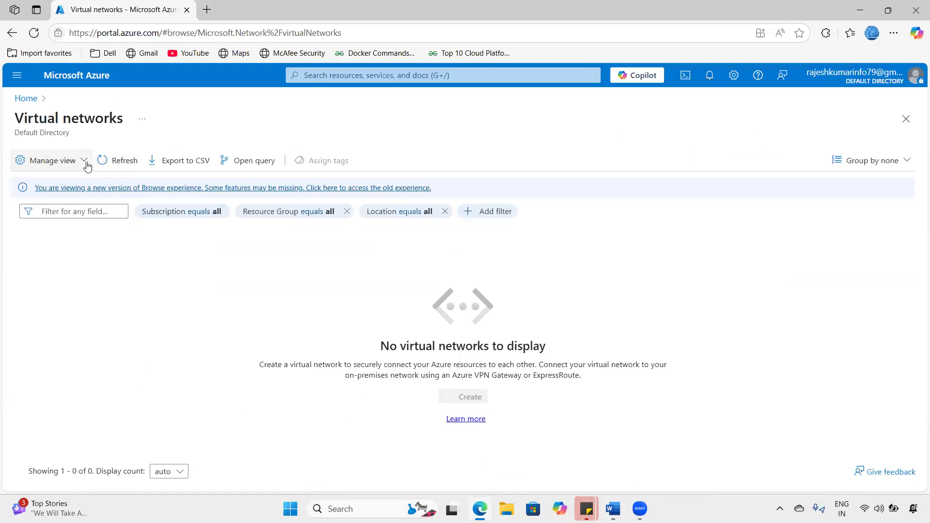
click(54, 168)
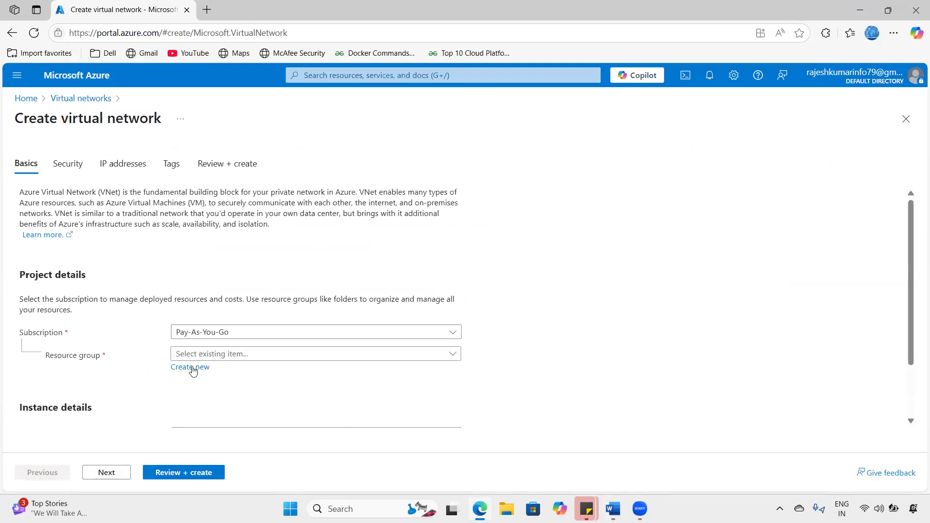
click(193, 367)
text(pop)
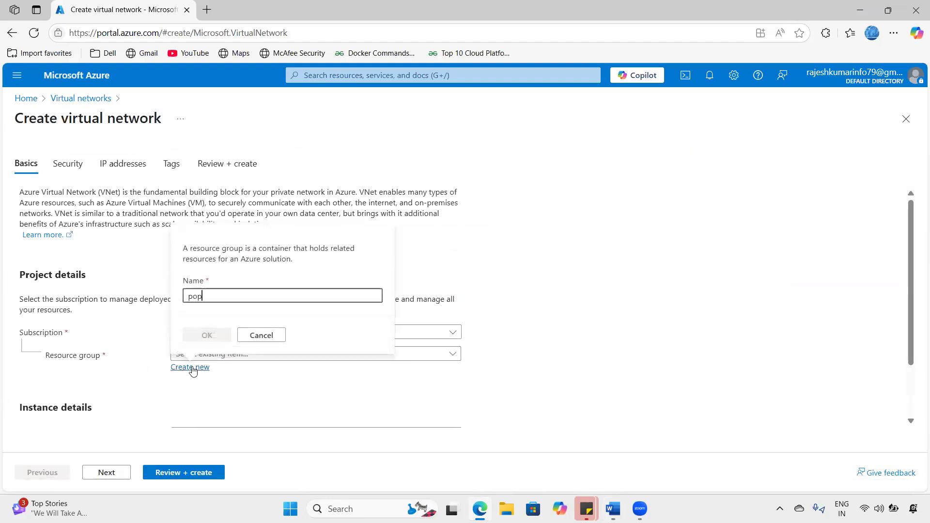
click(207, 336)
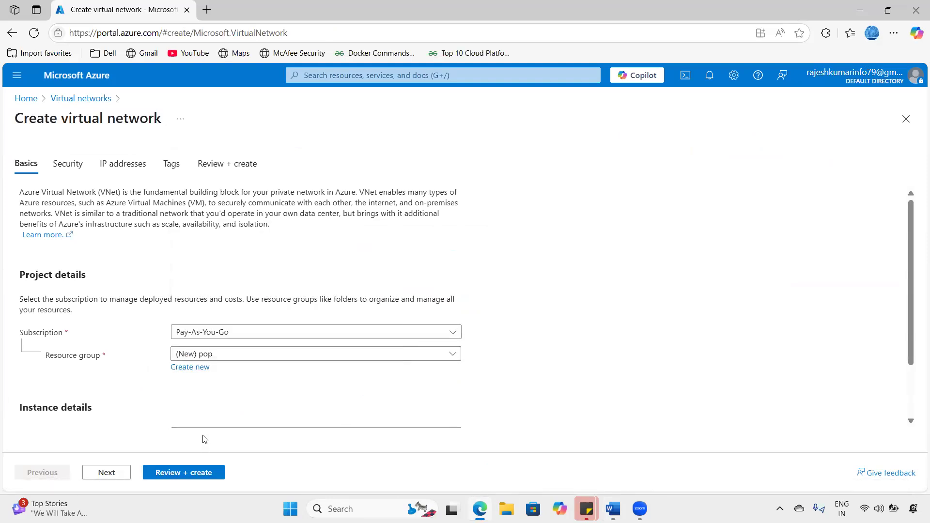
scroll(211, 406, down, 1)
click(209, 373)
text(vnet-01)
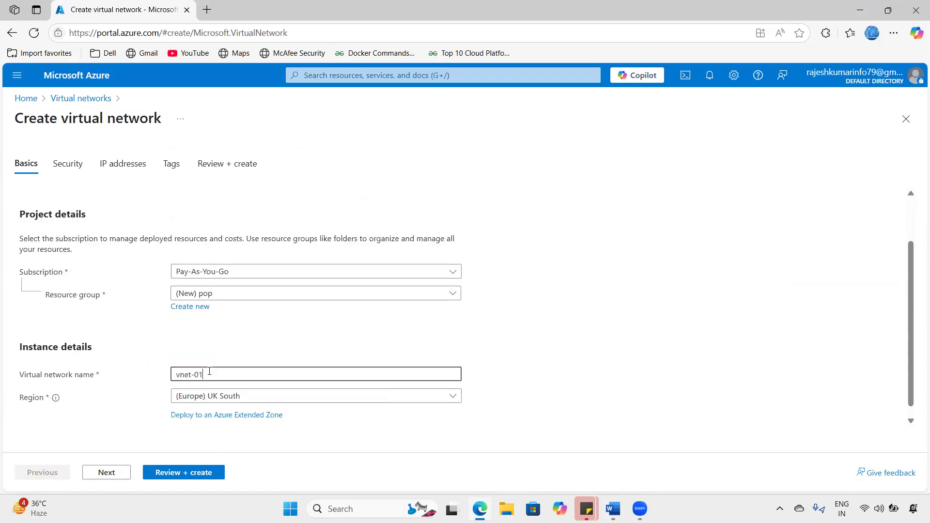
click(114, 480)
Step: Set the virtual network address space to 10.0.0.0/23
click(115, 479)
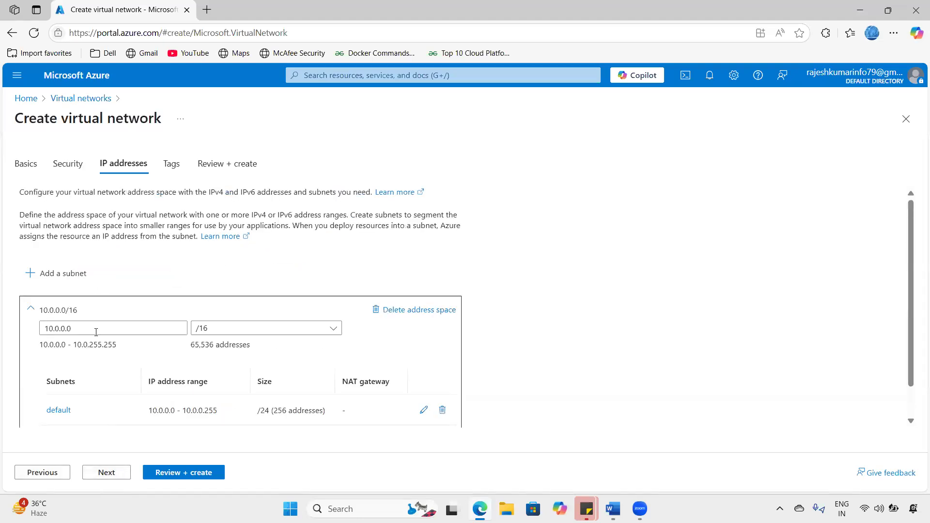
drag(87, 328, 35, 328)
scroll(227, 335, down, 1)
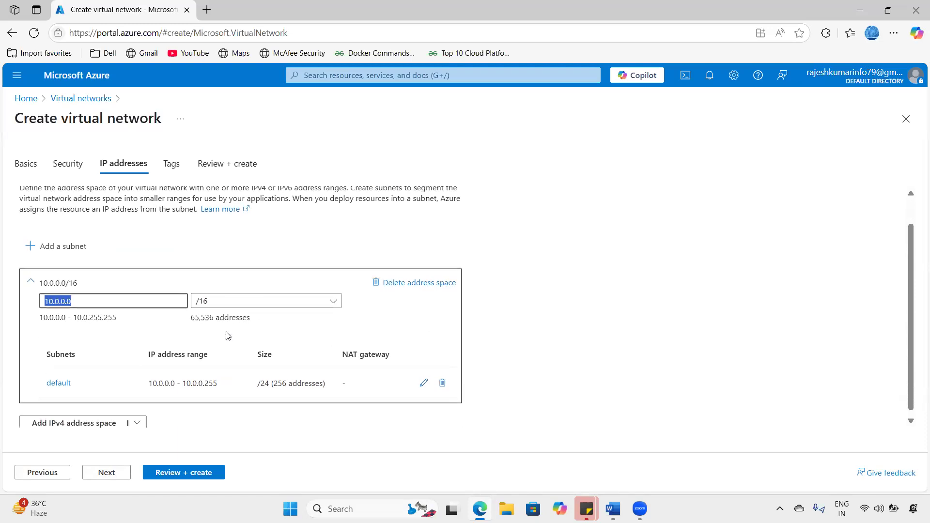
click(238, 294)
scroll(356, 393, down, 3)
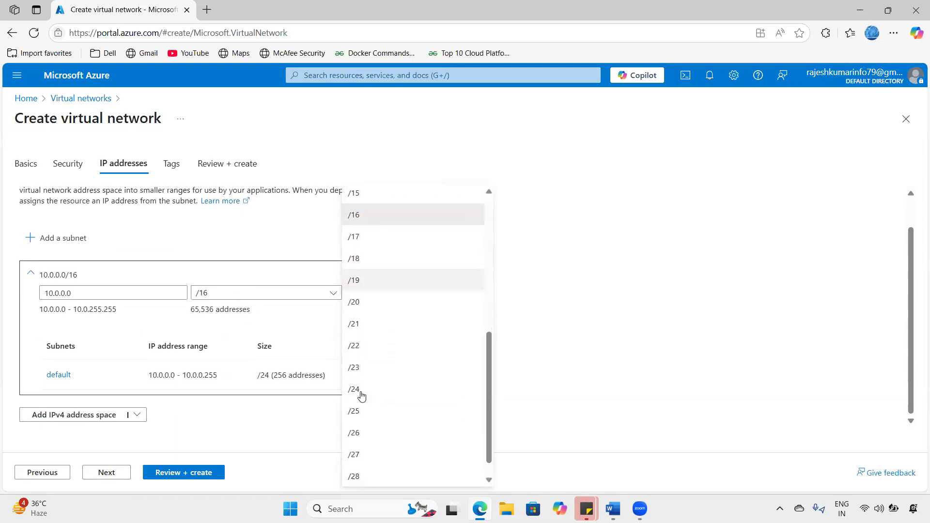
click(362, 397)
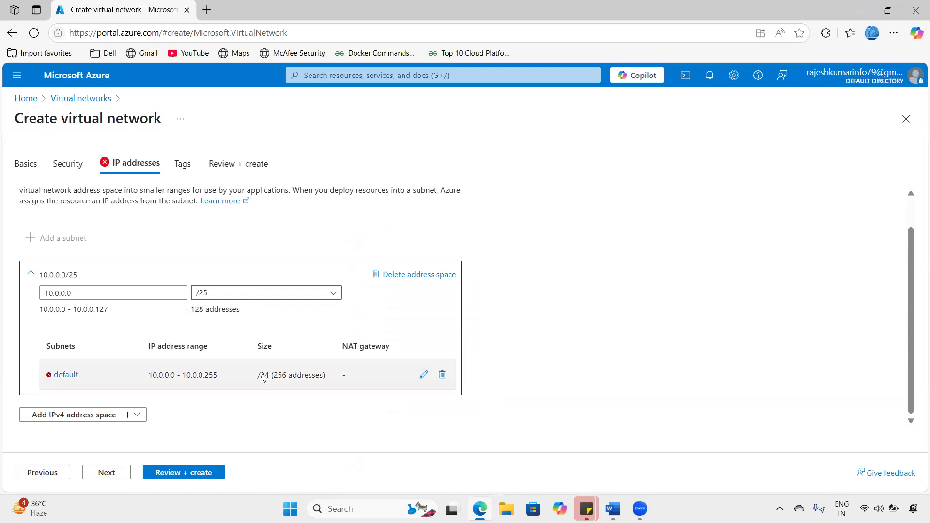
click(250, 300)
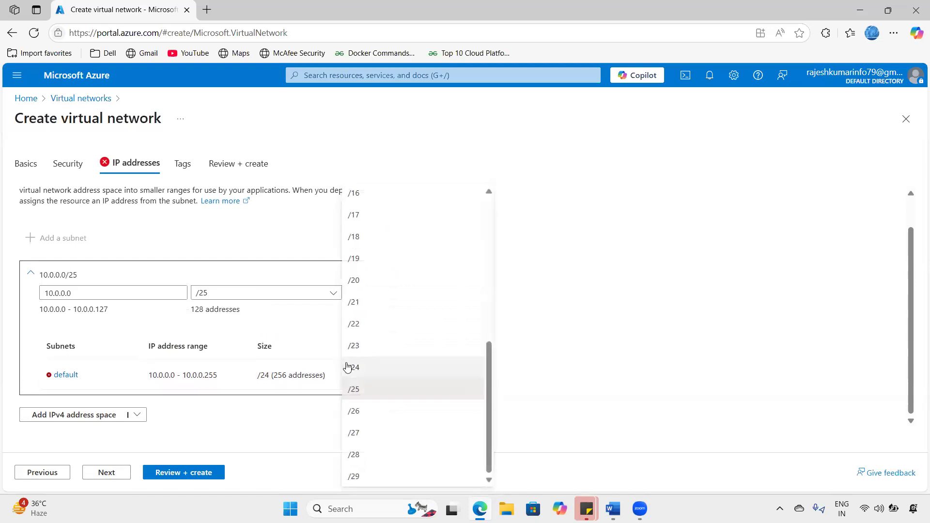
click(349, 365)
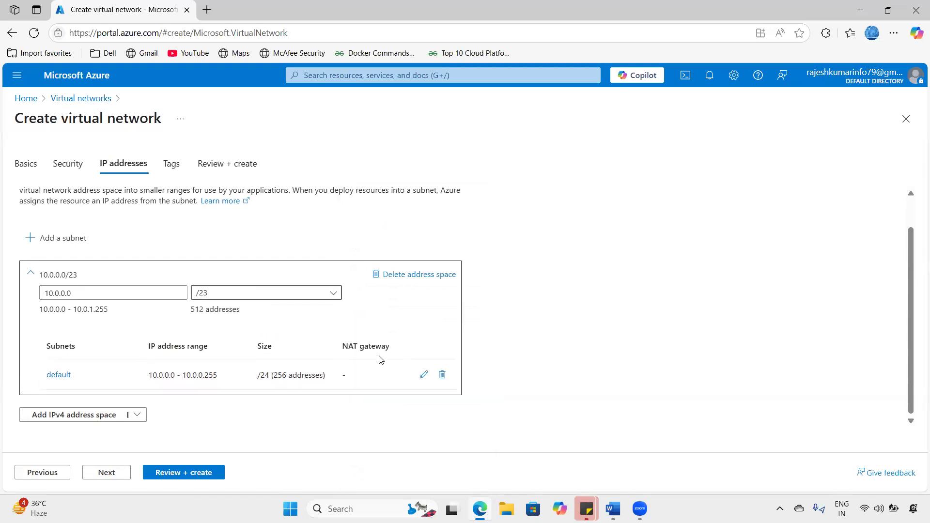
Step: Rename the default subnet to s1 and resize it to /23 (512 addresses)
click(423, 376)
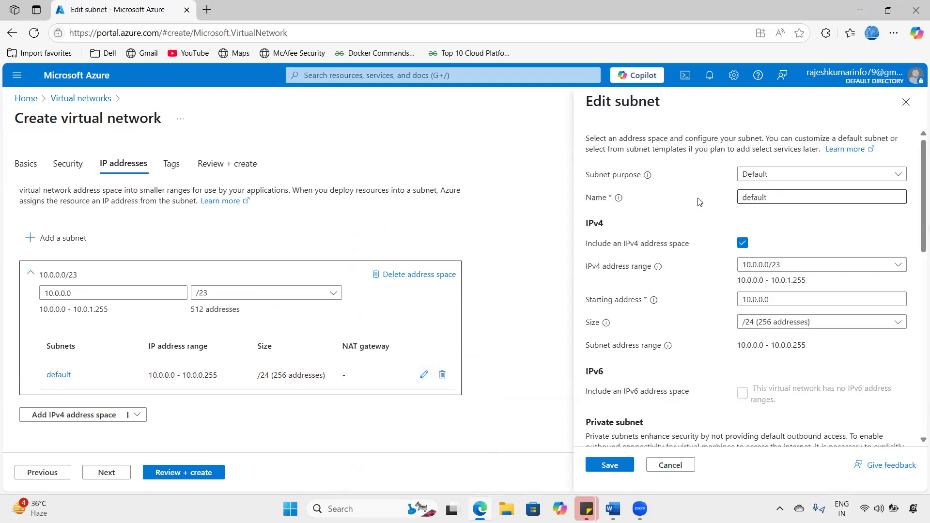
text(s1)
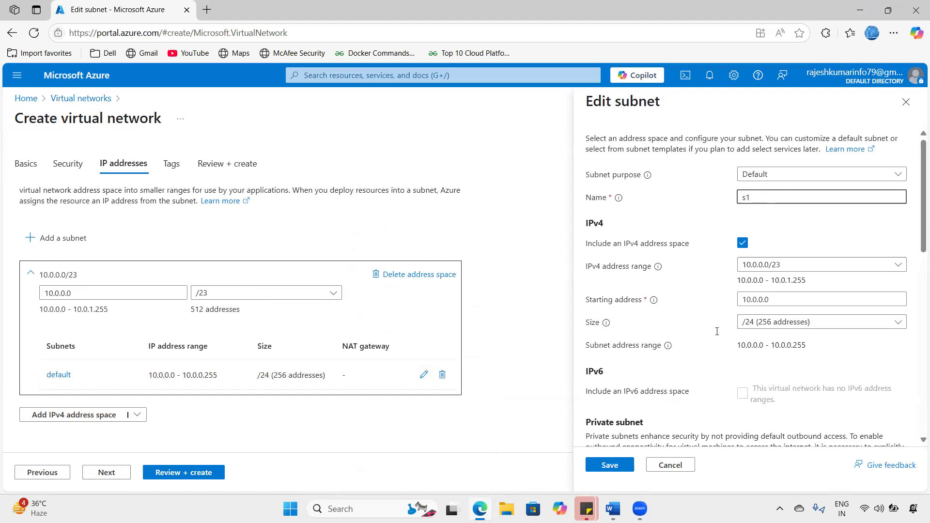
click(621, 466)
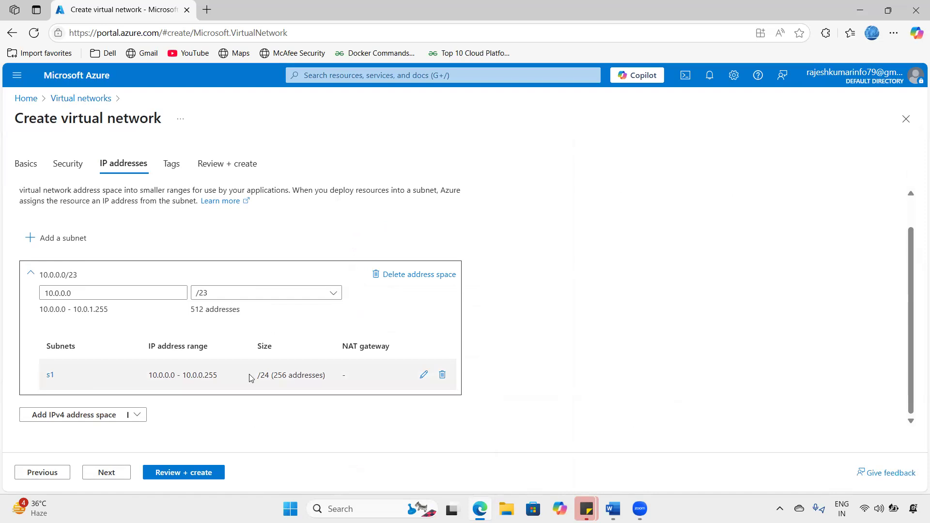
drag(194, 312, 242, 316)
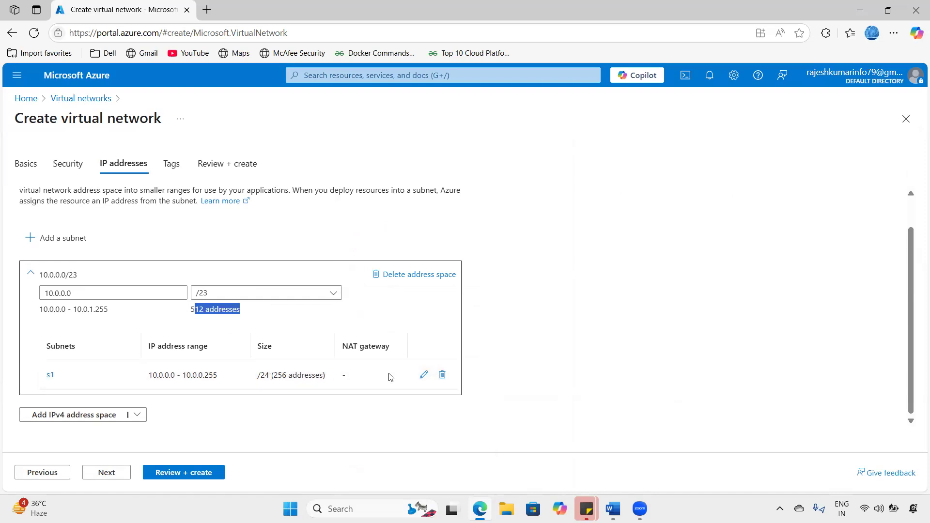
click(425, 376)
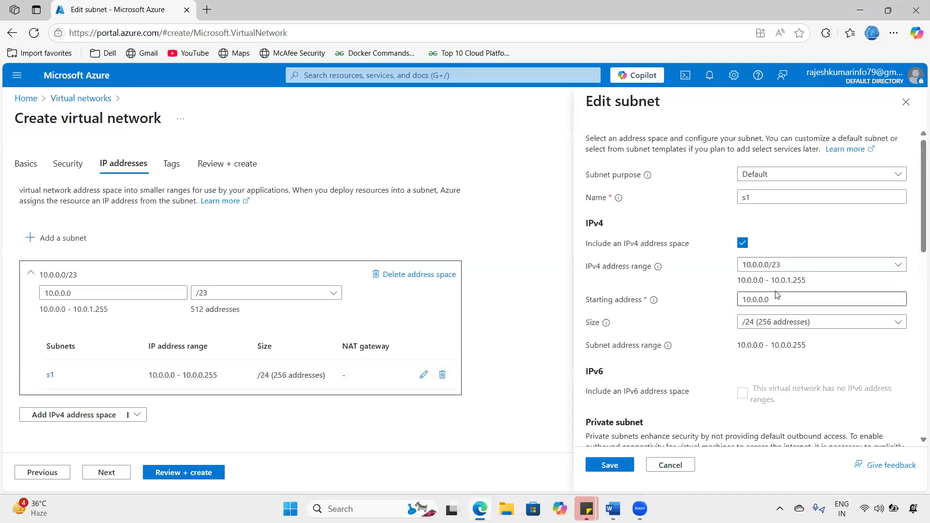
click(779, 321)
click(774, 301)
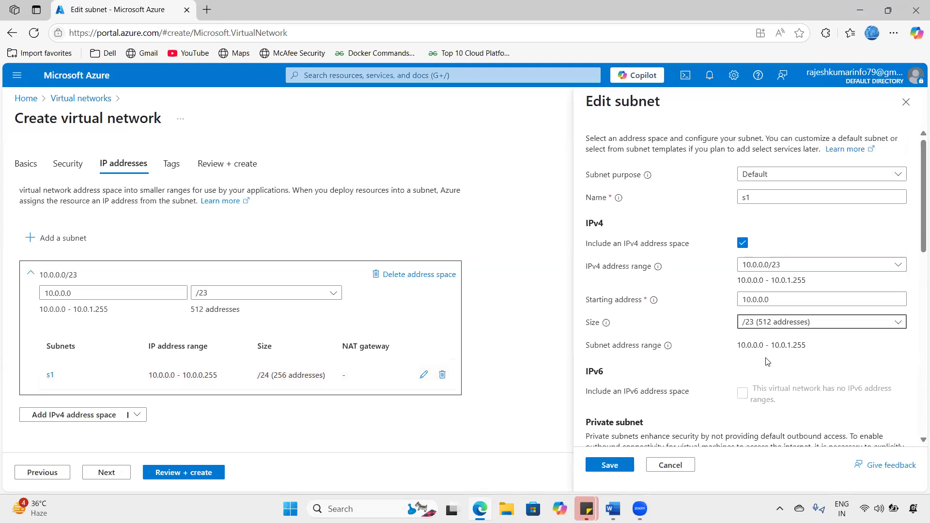
click(775, 321)
click(641, 440)
click(609, 465)
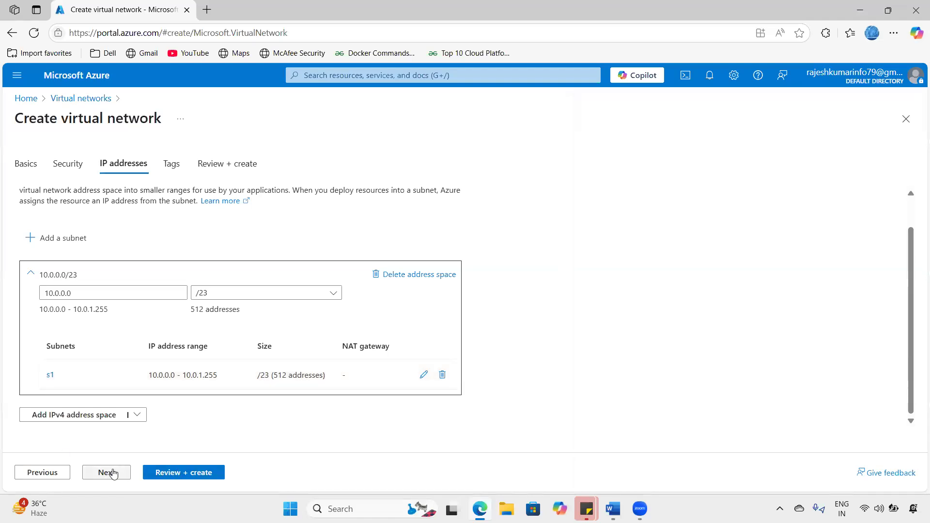
click(113, 473)
Step: Validate and create vnet-01, then return to the portal home page
click(174, 473)
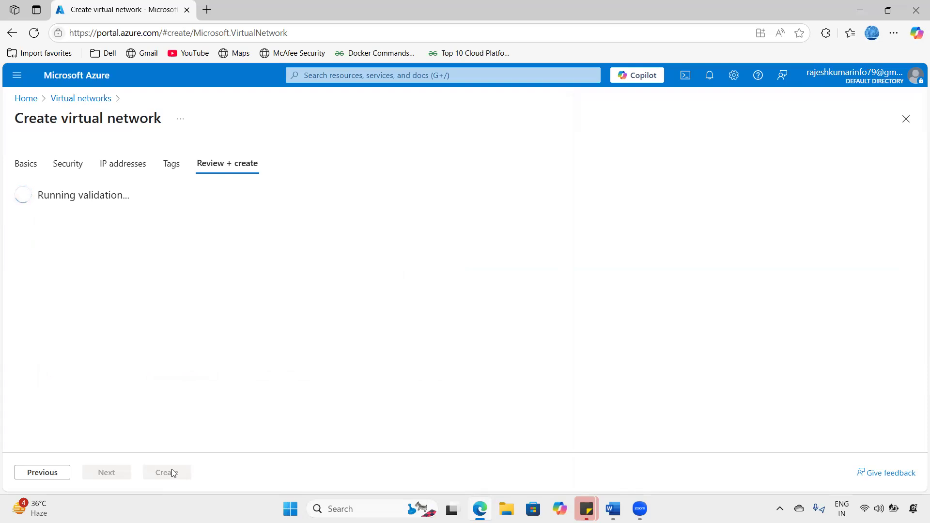
click(185, 473)
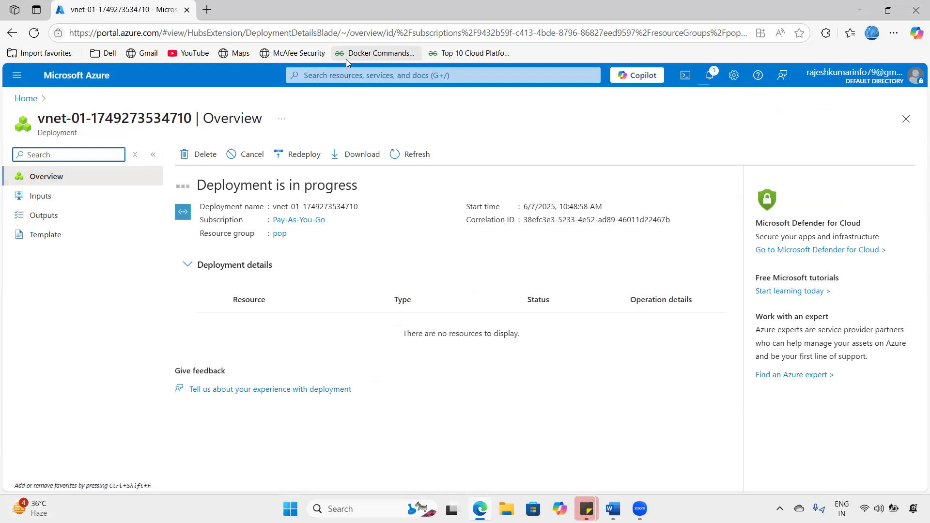
click(113, 74)
Step: Open the Virtual networks list and reload it until vnet-01 appears
click(233, 148)
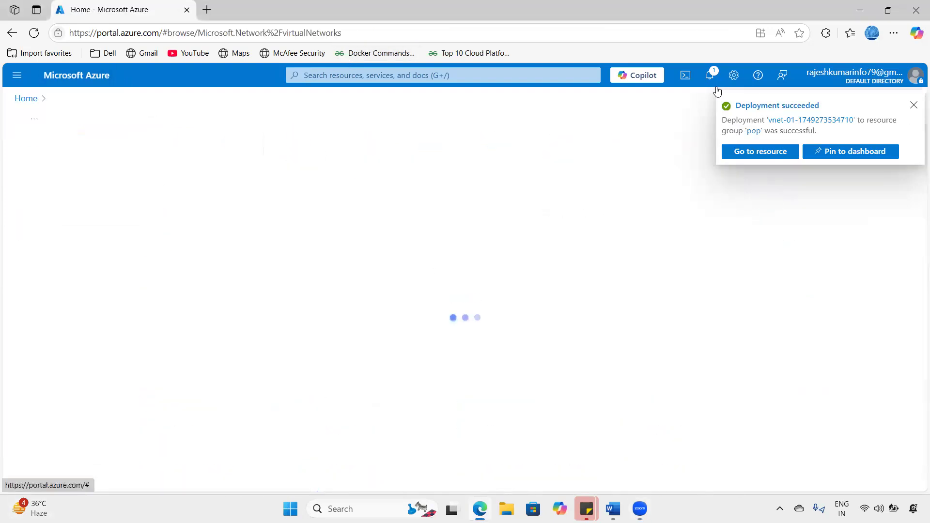
click(710, 76)
click(710, 76)
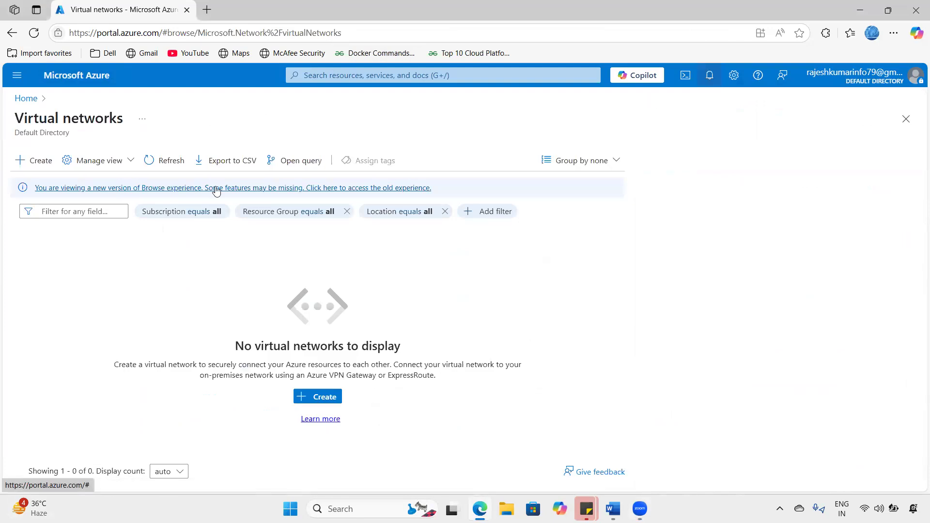
click(149, 161)
click(149, 161)
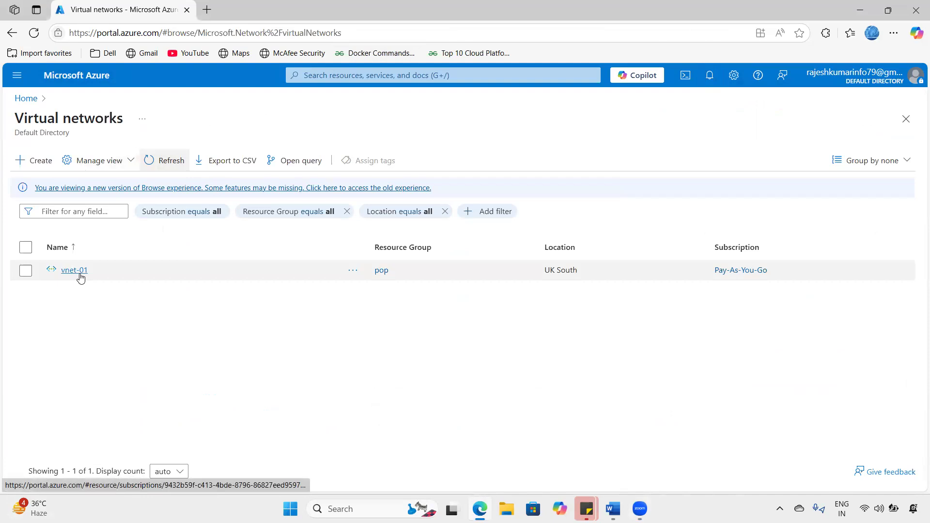
Step: Start a second network named vnet-02 in resource group pop and advance to IP addresses
click(36, 160)
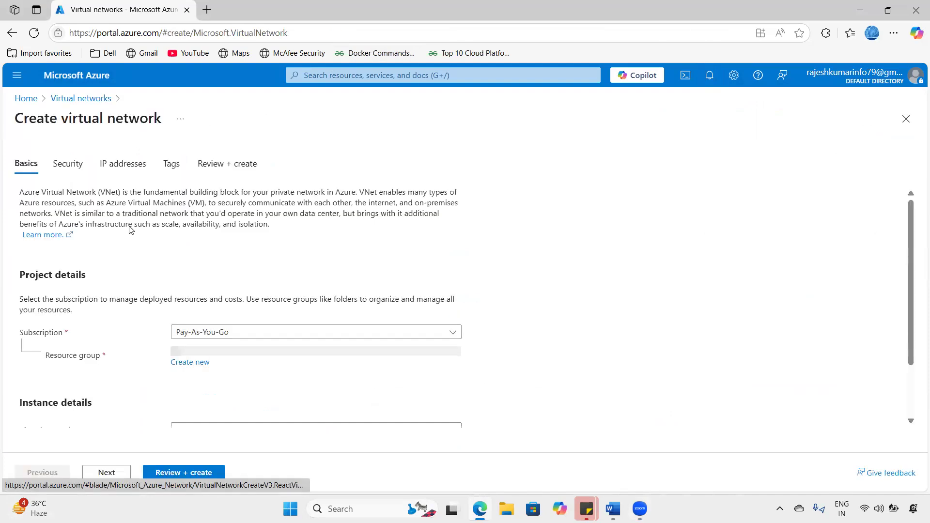
click(210, 354)
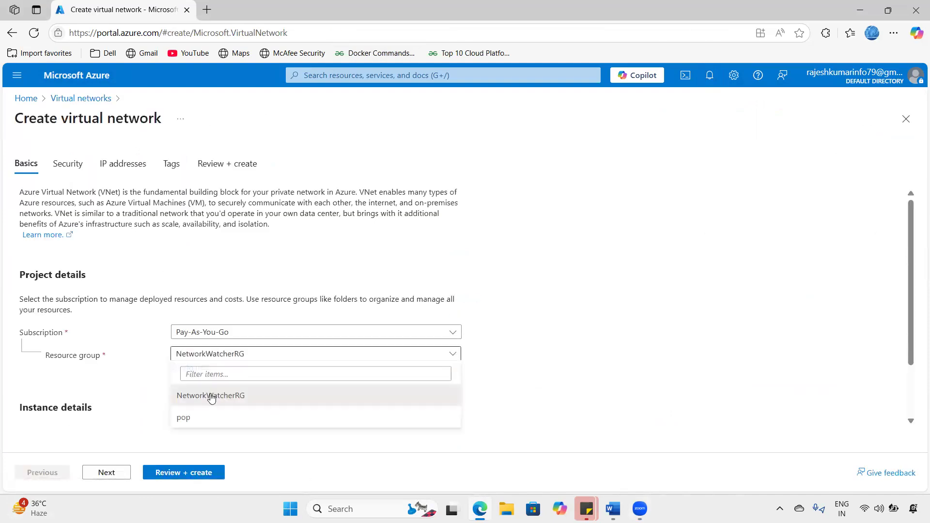
click(183, 417)
scroll(232, 383, down, 1)
click(220, 373)
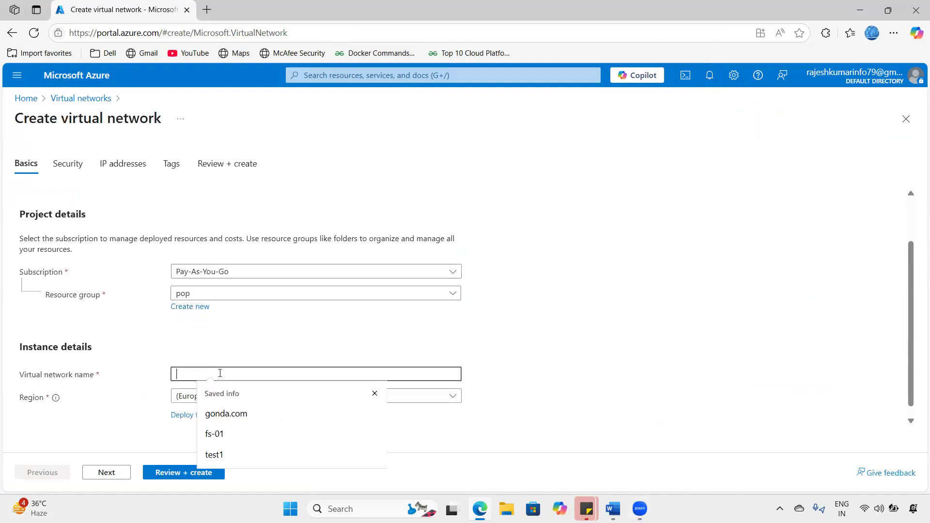
text(vnet-02)
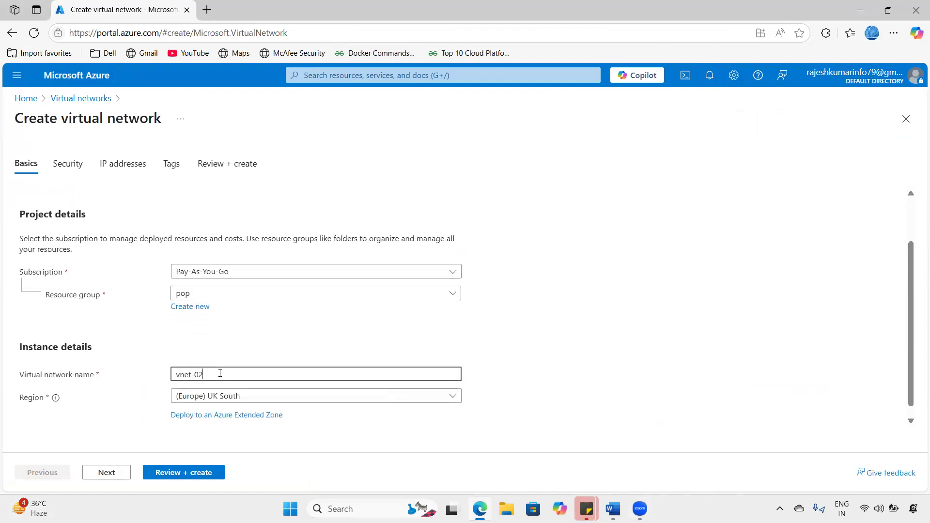
click(408, 429)
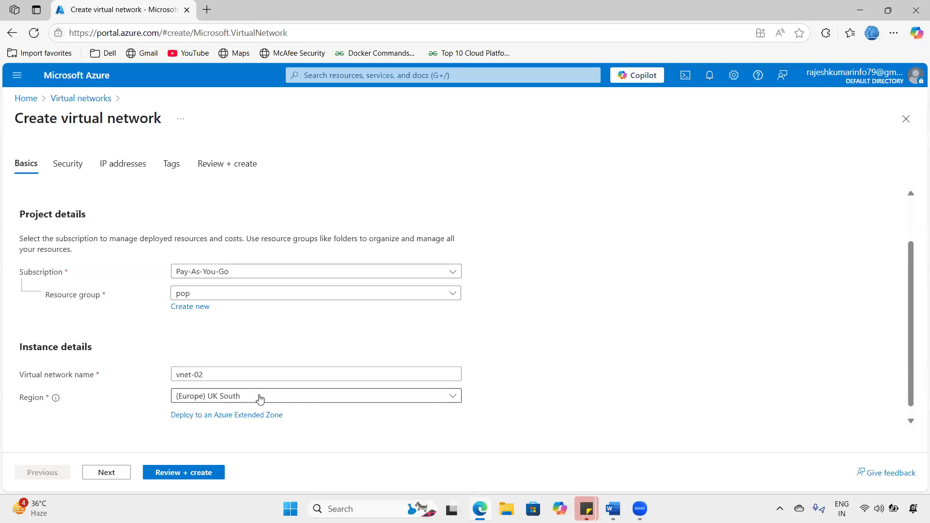
scroll(260, 396, down, 1)
click(107, 474)
click(104, 472)
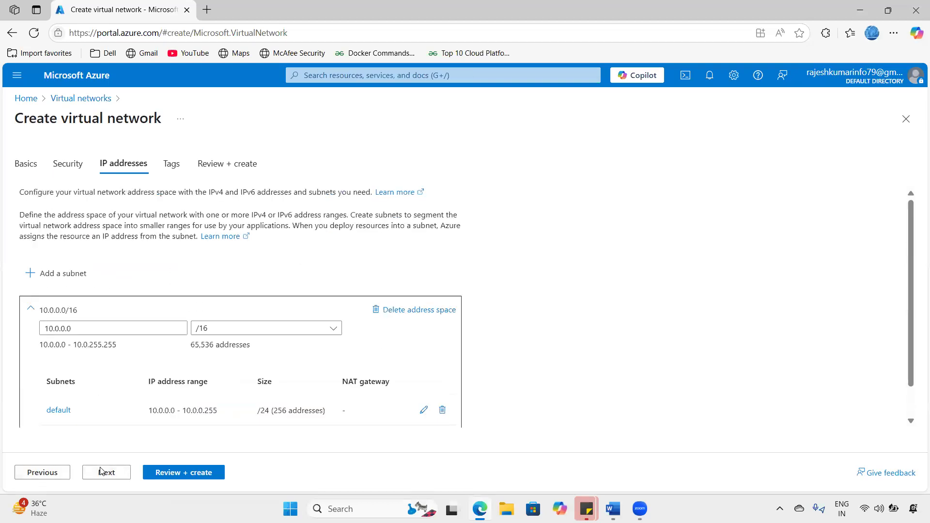
Step: Set vnet-02's address space to 172.16.0.0/23
drag(94, 358, 36, 365)
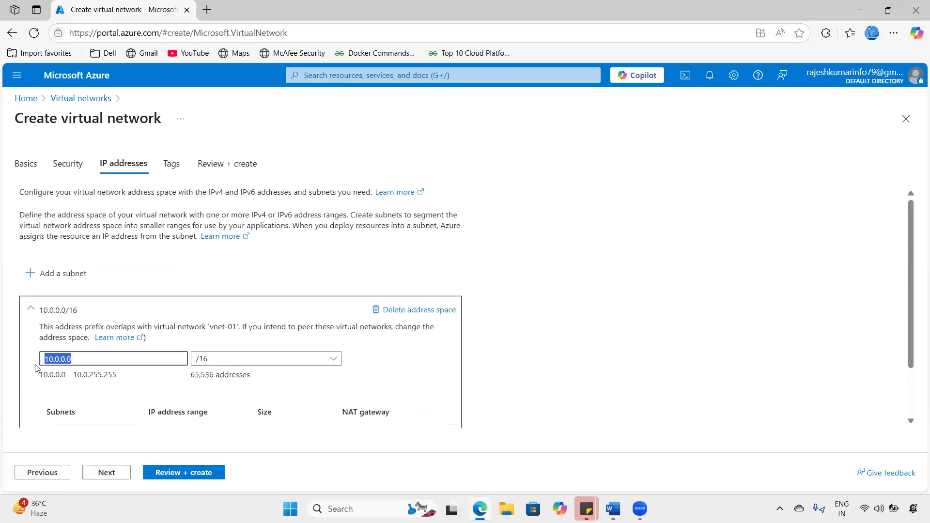
text(1)
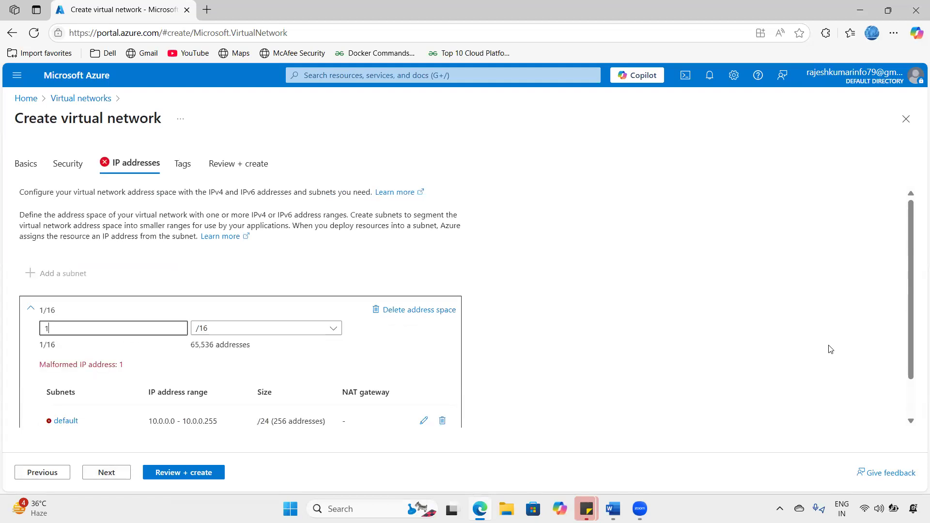
text(72.16.0.0)
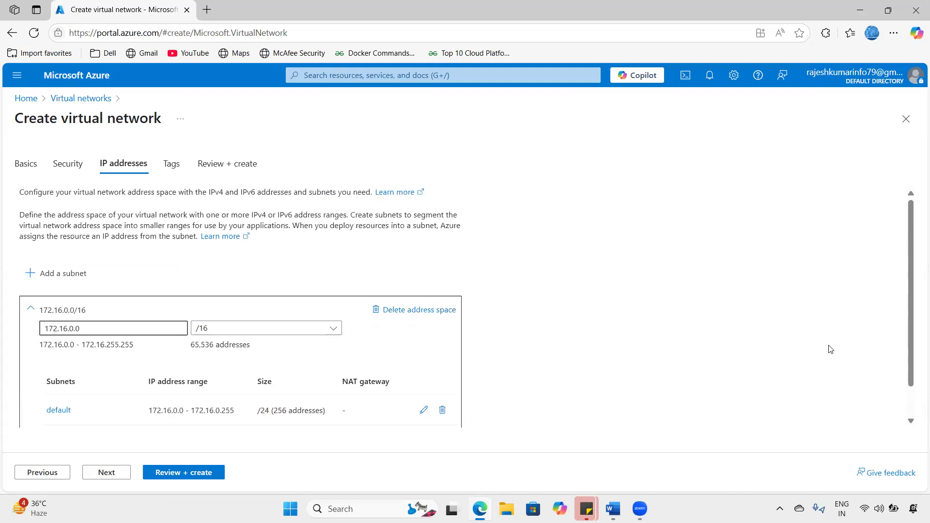
click(333, 329)
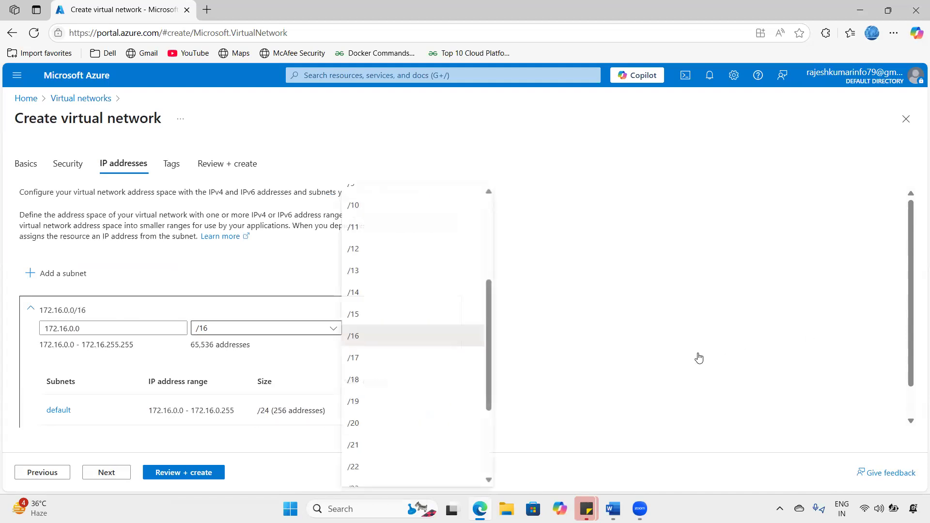
scroll(361, 381, down, 2)
click(368, 371)
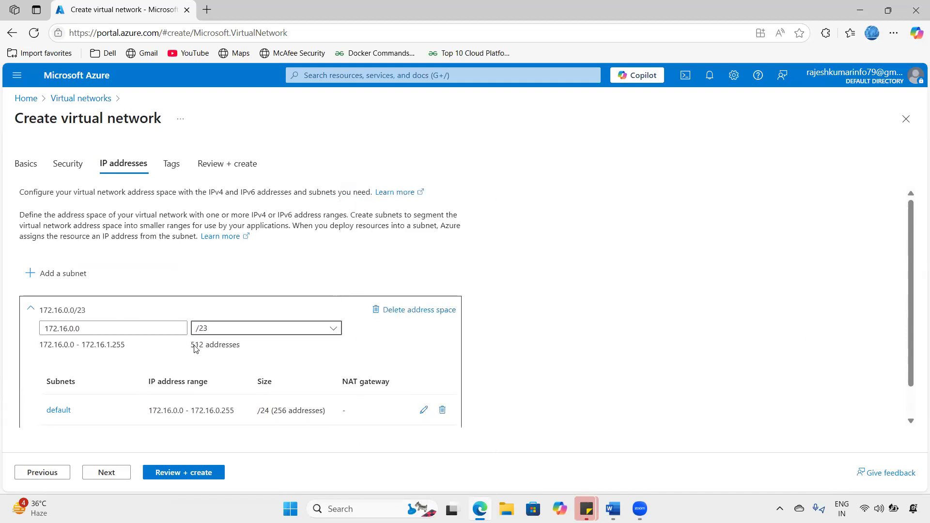
Step: Rename the default subnet to s2, save it, and run Review + create validation
click(423, 411)
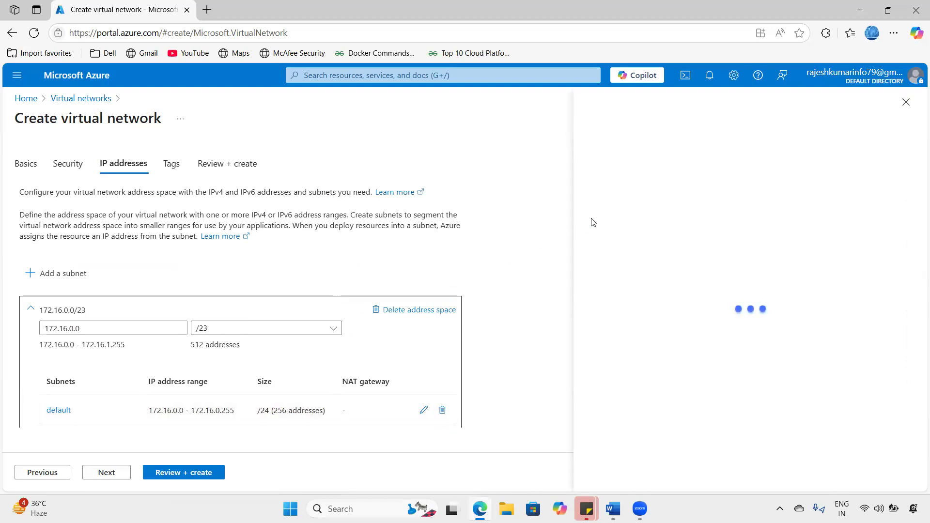
drag(767, 200, 731, 200)
text(s2)
click(733, 271)
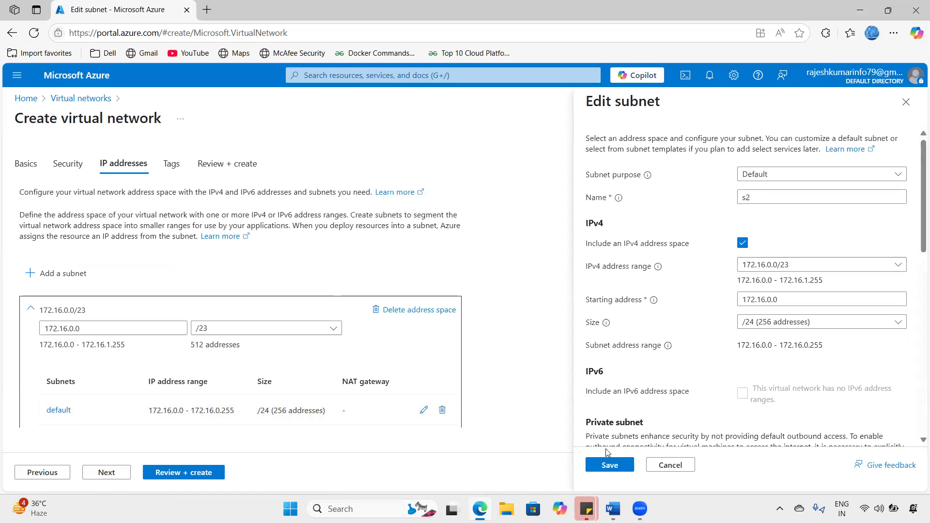
click(609, 465)
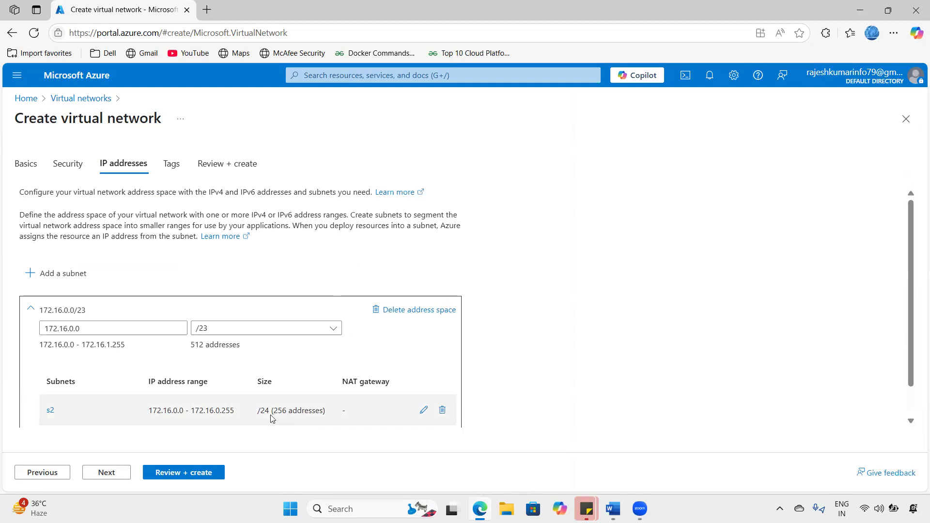
click(120, 473)
click(179, 472)
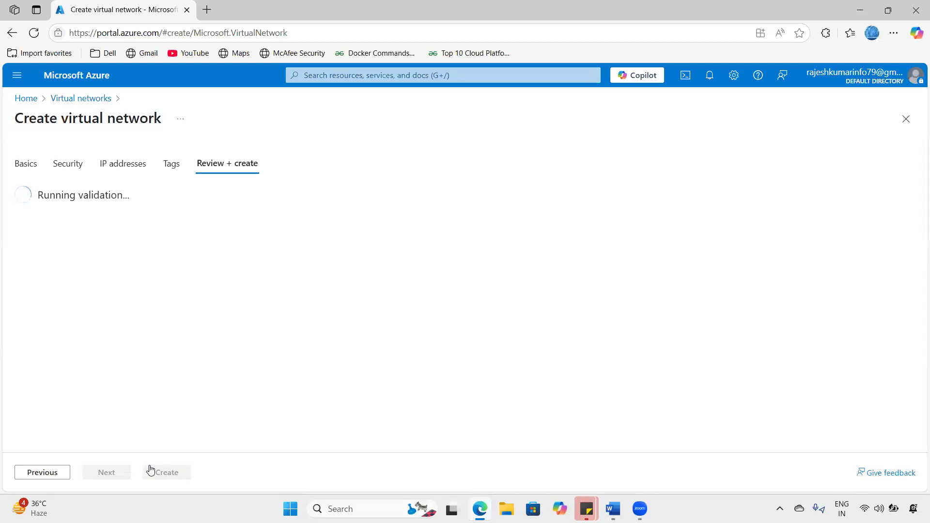
Step: Create vnet-02 and return to the portal home page after deployment
click(164, 478)
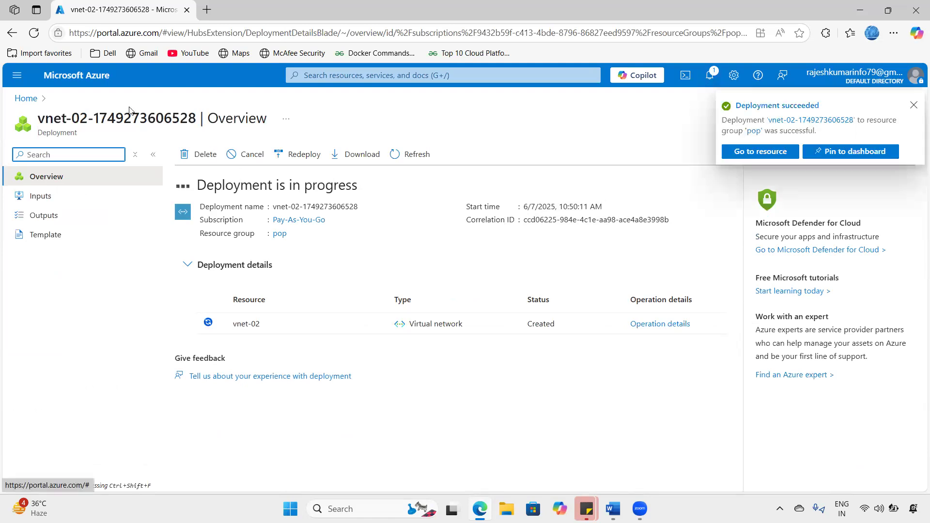
click(108, 81)
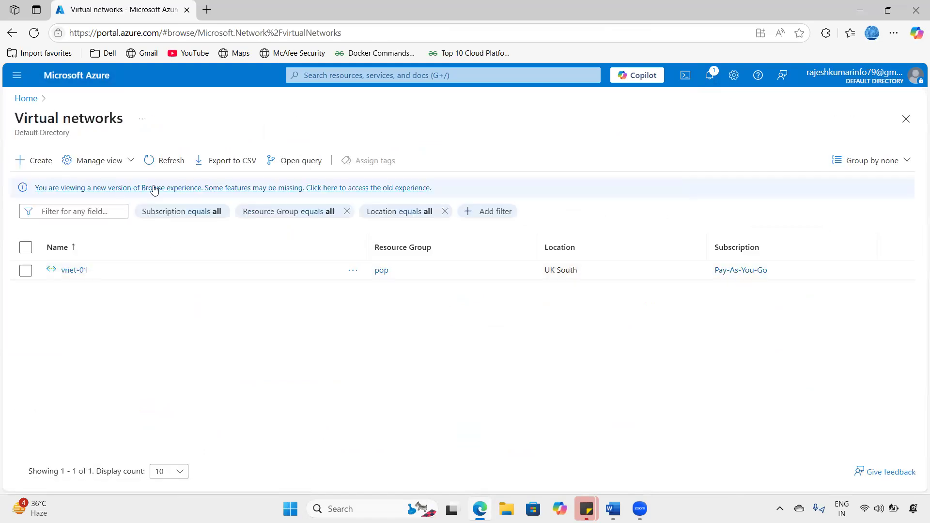
Step: Reload the list until vnet-02 appears, then check vnet-01's connected devices and open vnet-02
click(171, 165)
click(171, 166)
drag(544, 273, 580, 295)
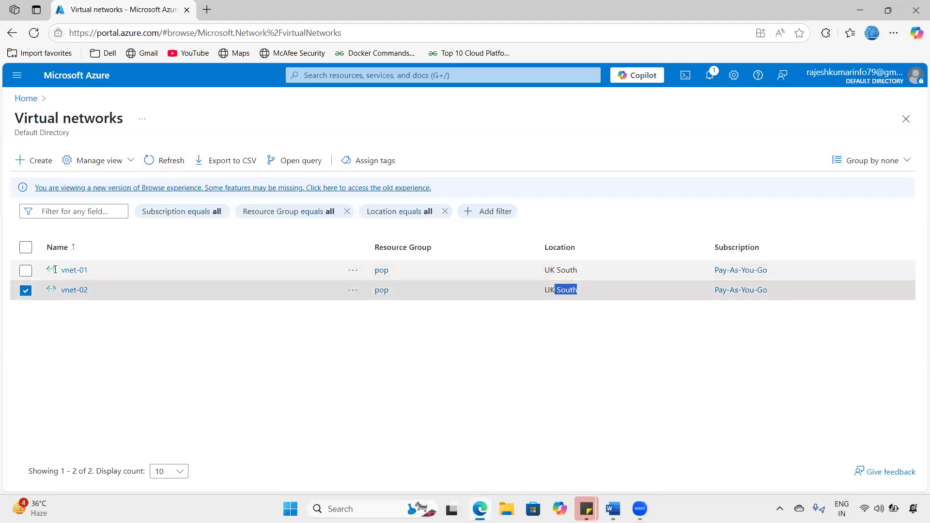
click(75, 270)
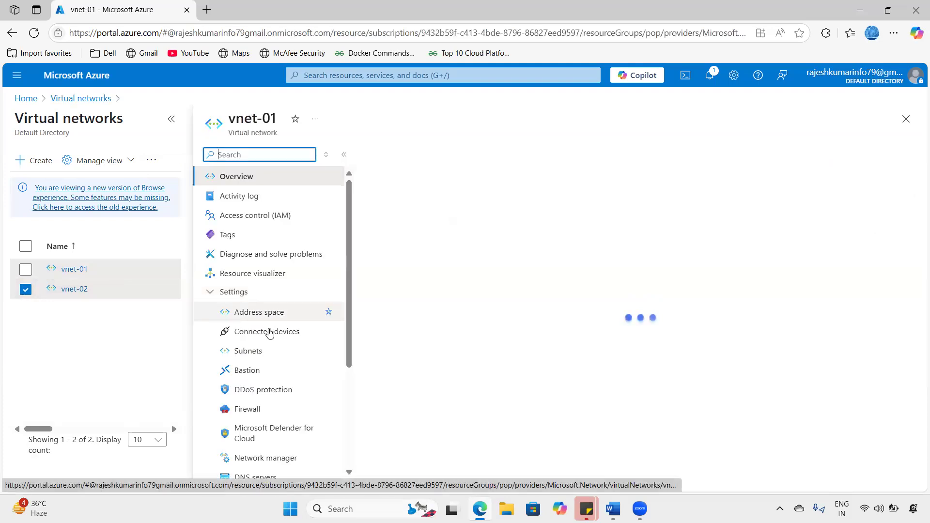
click(267, 331)
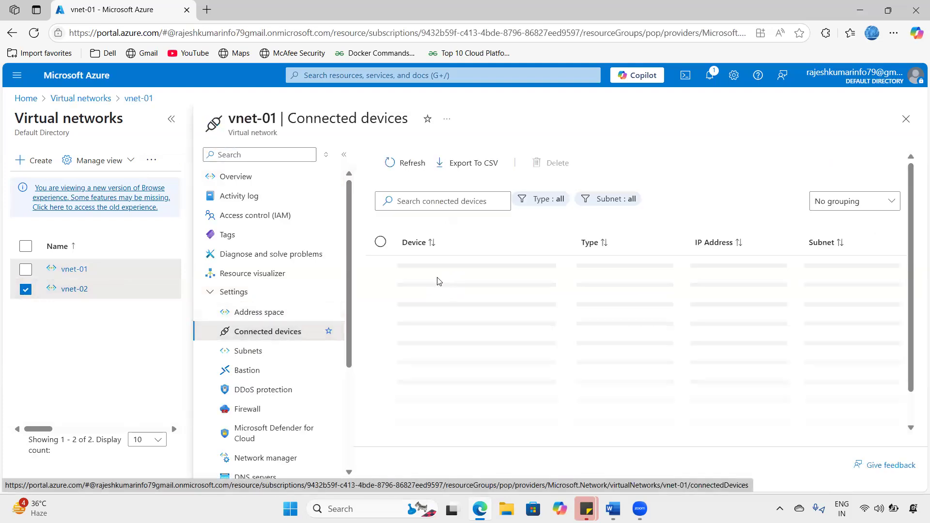
click(74, 289)
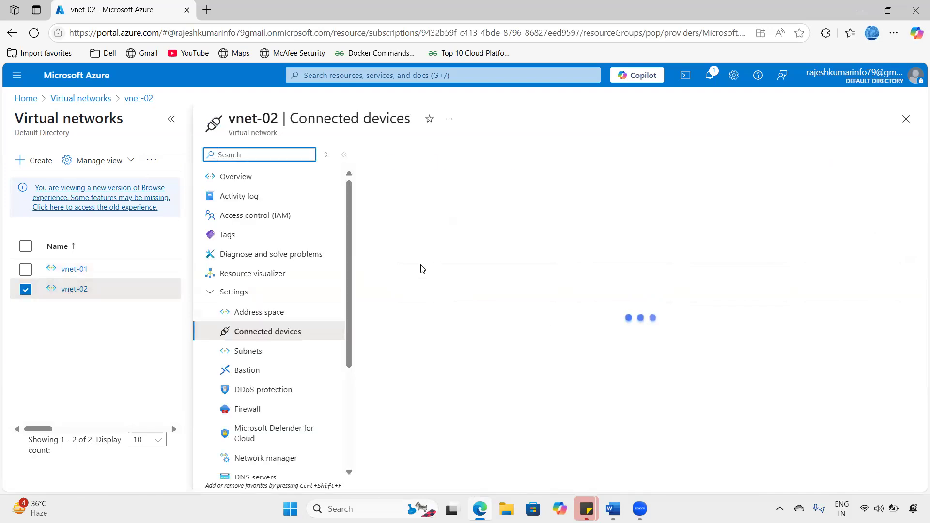
Step: Duplicate the portal tab and bring the second tab back to the Azure Home page
right_click(108, 20)
click(148, 87)
click(123, 11)
click(73, 269)
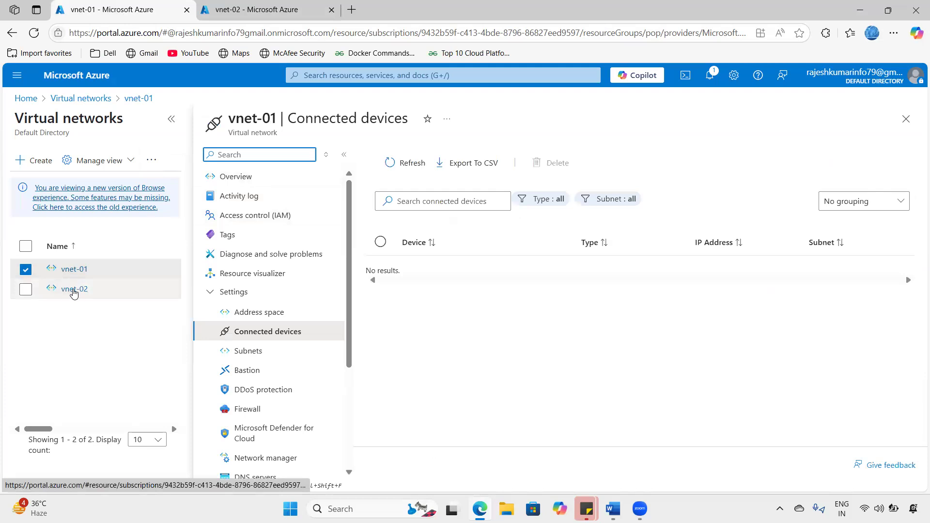
click(74, 289)
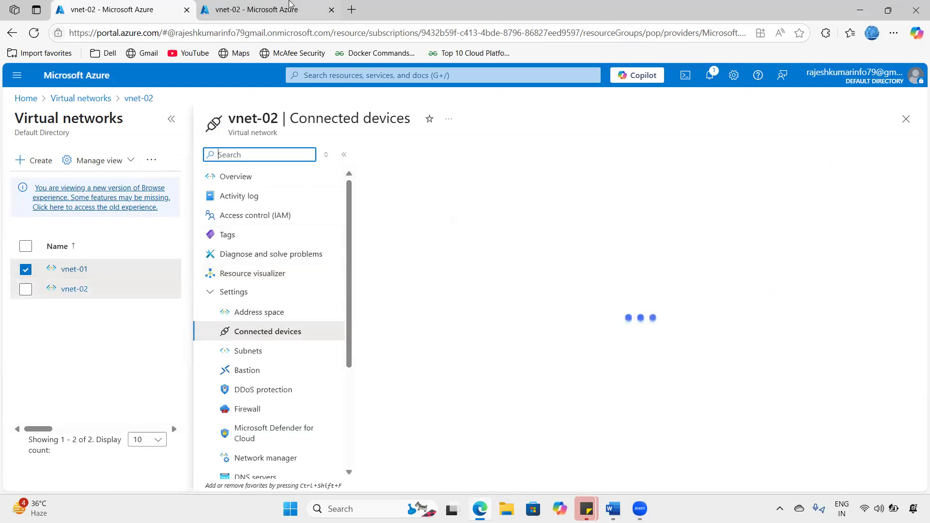
key(ctrl+Tab)
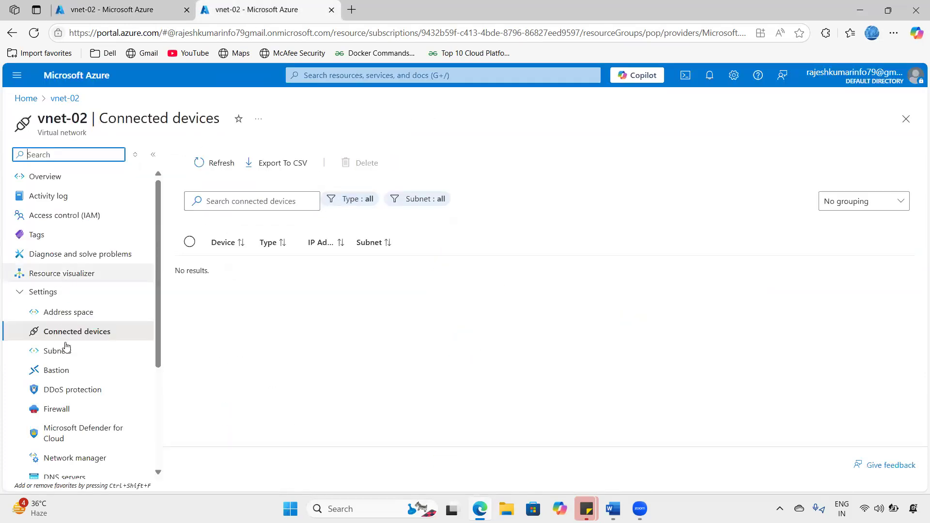
click(67, 82)
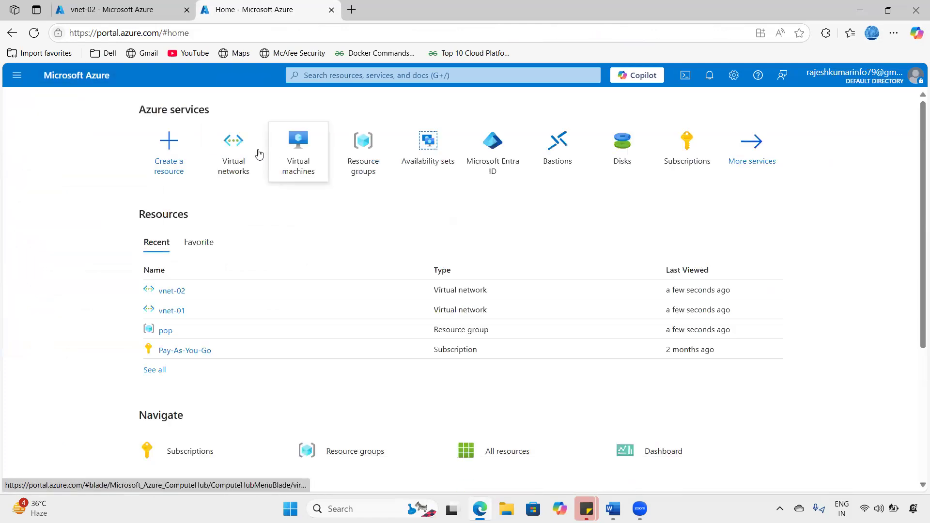
Step: Start a virtual machine named vm-01 in resource group pop with no infrastructure redundancy
click(292, 158)
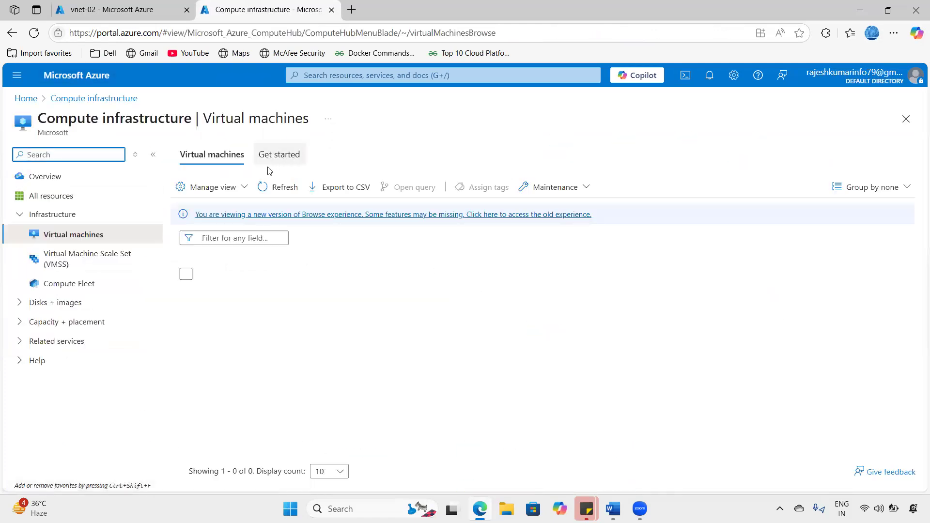
click(224, 189)
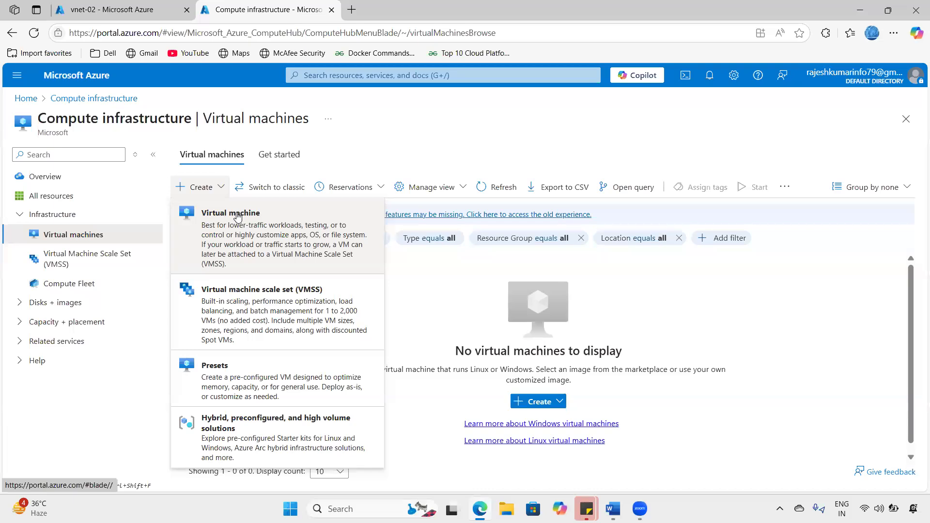
click(246, 232)
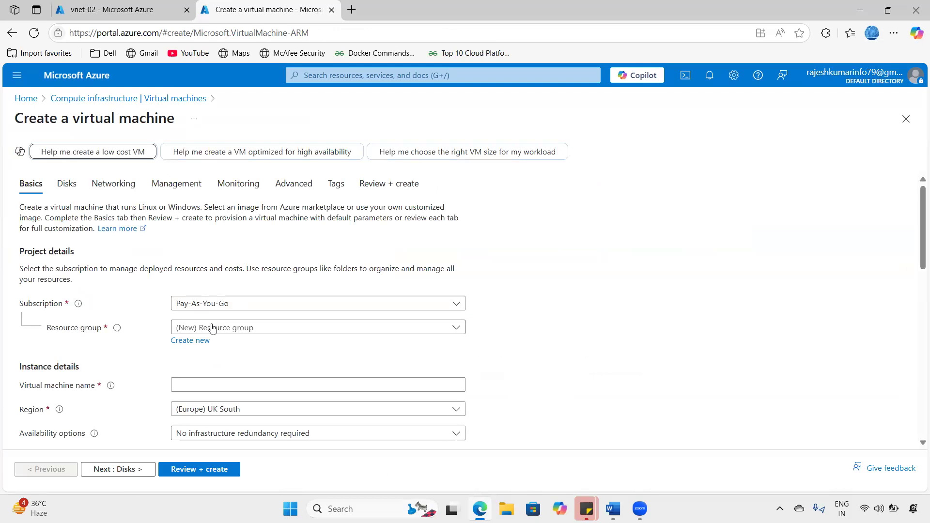
click(207, 328)
click(201, 389)
click(203, 386)
text(vm-01)
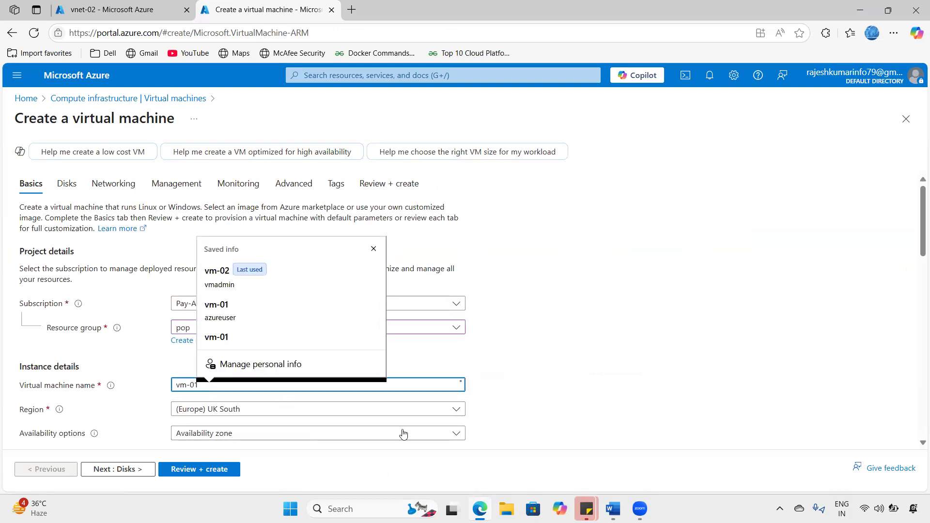
click(245, 433)
click(228, 315)
Step: Enter the administrator username and password, then continue to Disks
scroll(261, 417, down, 4)
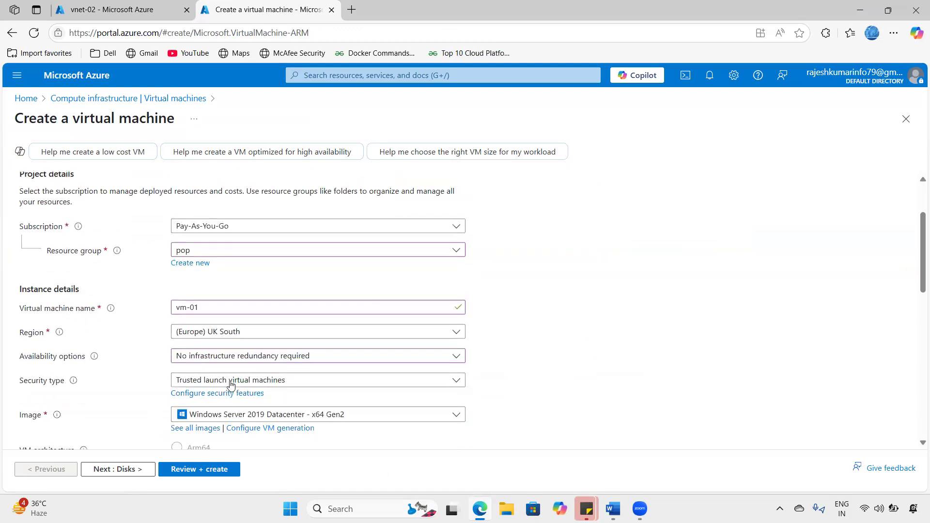
scroll(271, 320, down, 4)
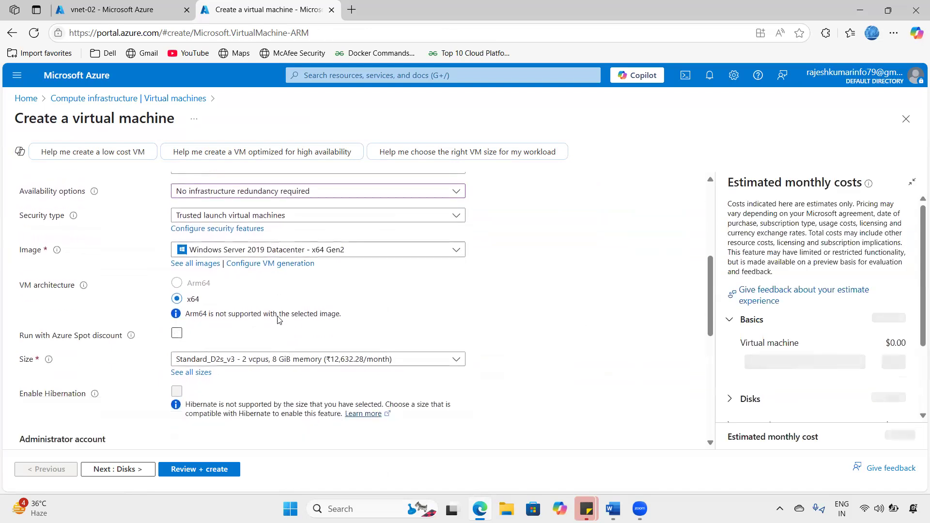
click(276, 334)
text(vmadmin)
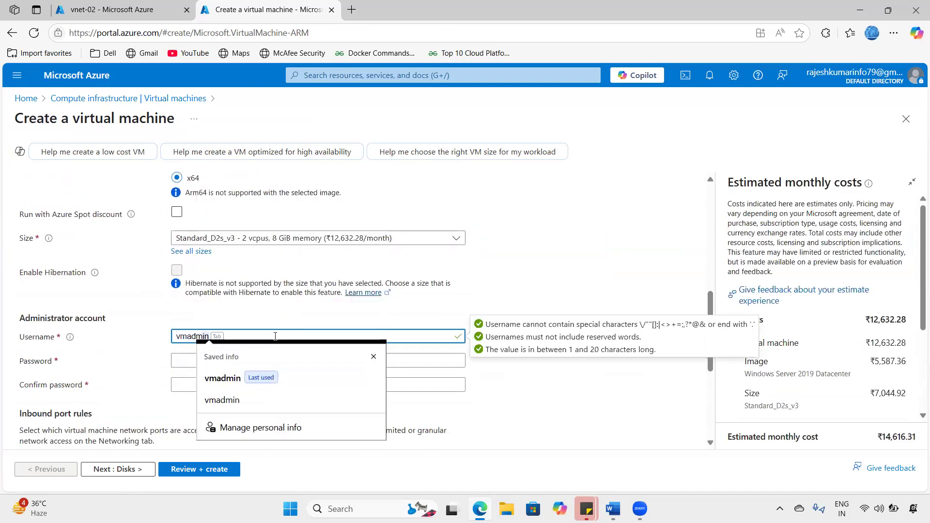
key(Tab)
text(P)
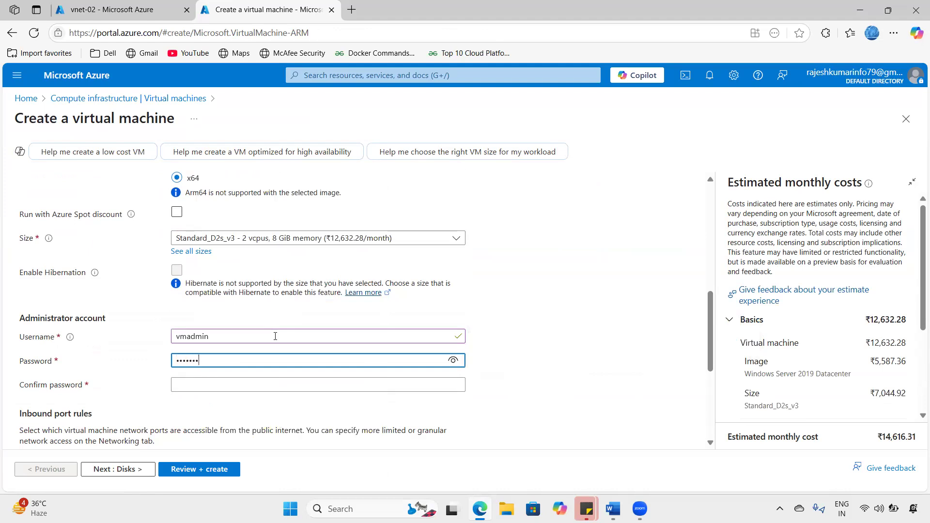
key(Tab)
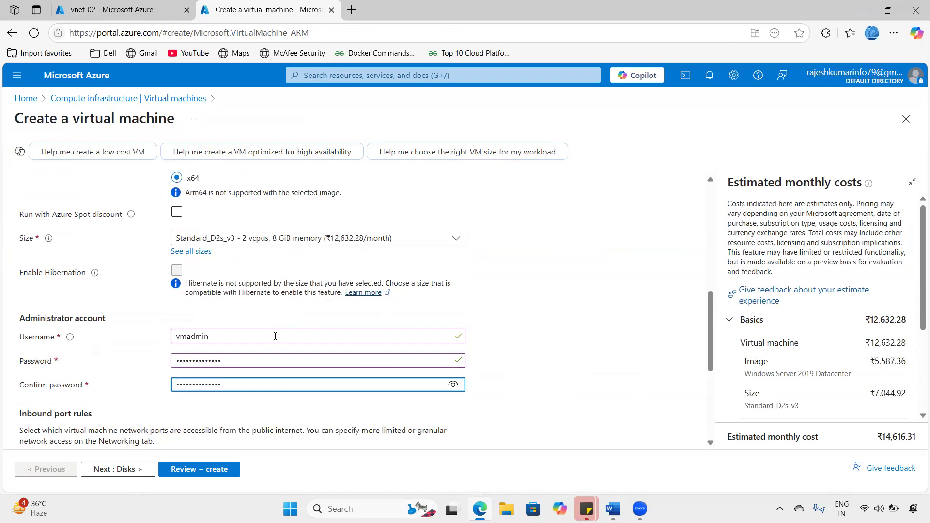
scroll(266, 401, down, 3)
click(143, 469)
Step: Connect vm-01 to vnet-01 and subnet s1 (10.0.0.0/23) with a new public IP
click(142, 469)
drag(84, 115, 226, 119)
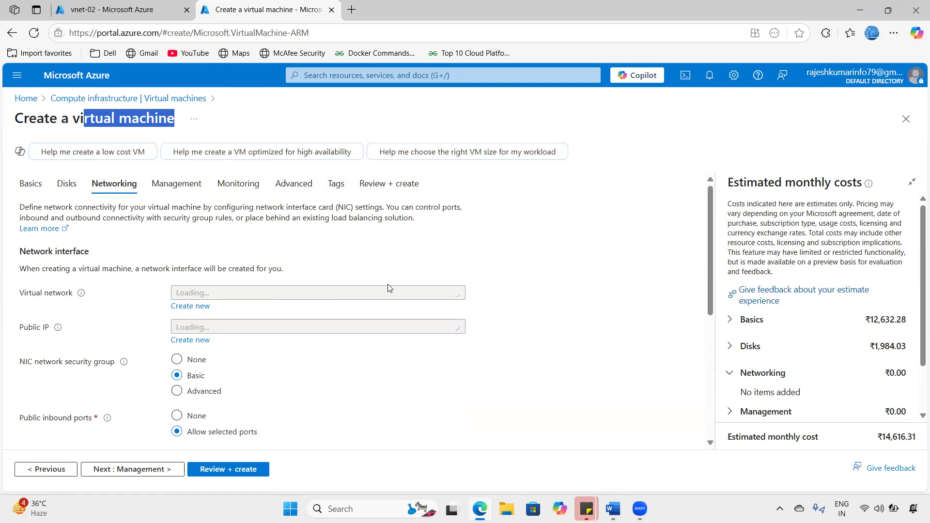
click(228, 294)
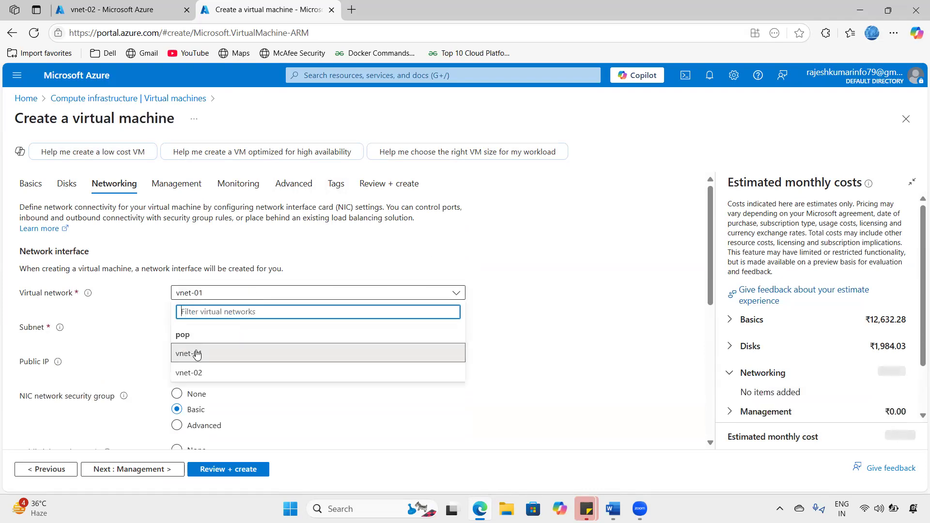
click(195, 353)
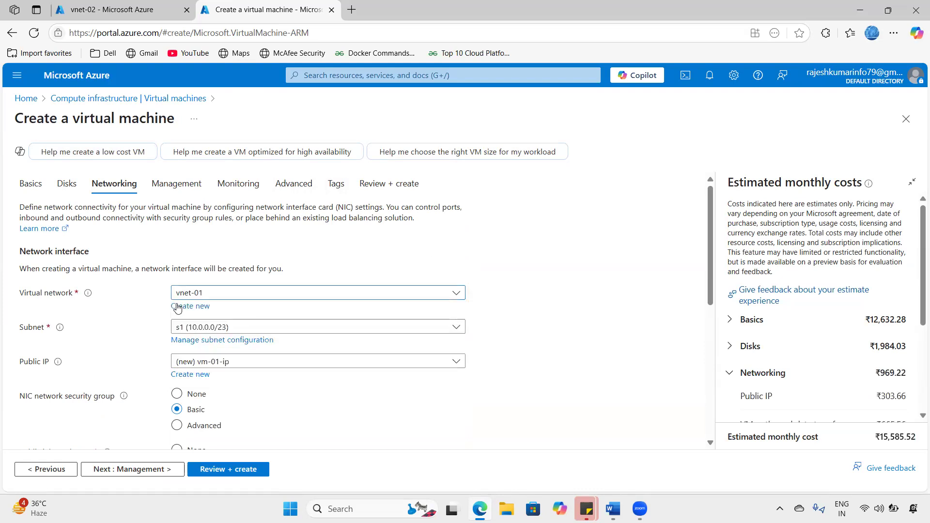
drag(28, 327, 82, 333)
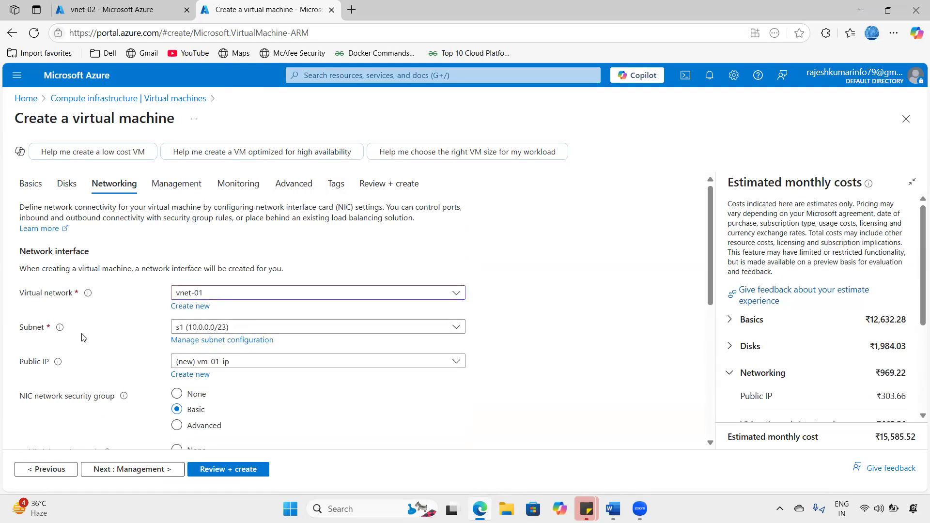
click(269, 328)
click(213, 367)
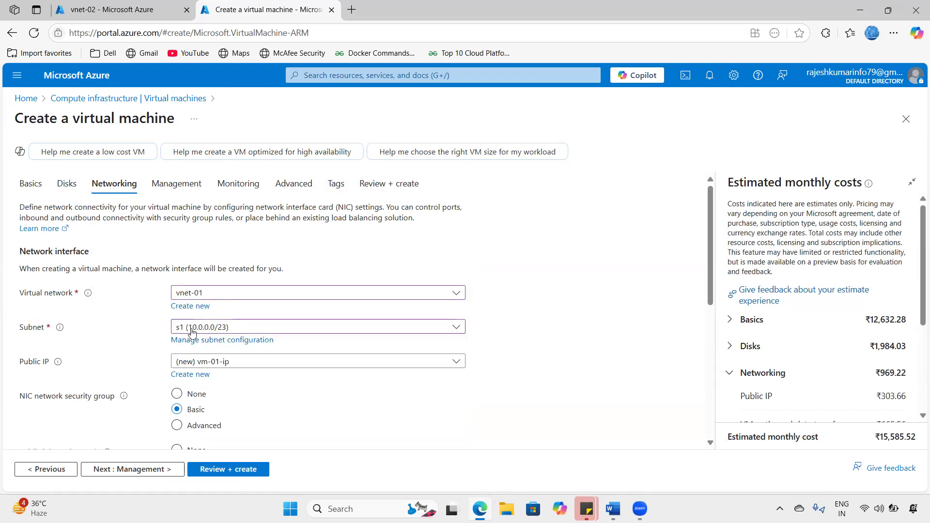
scroll(161, 424, down, 3)
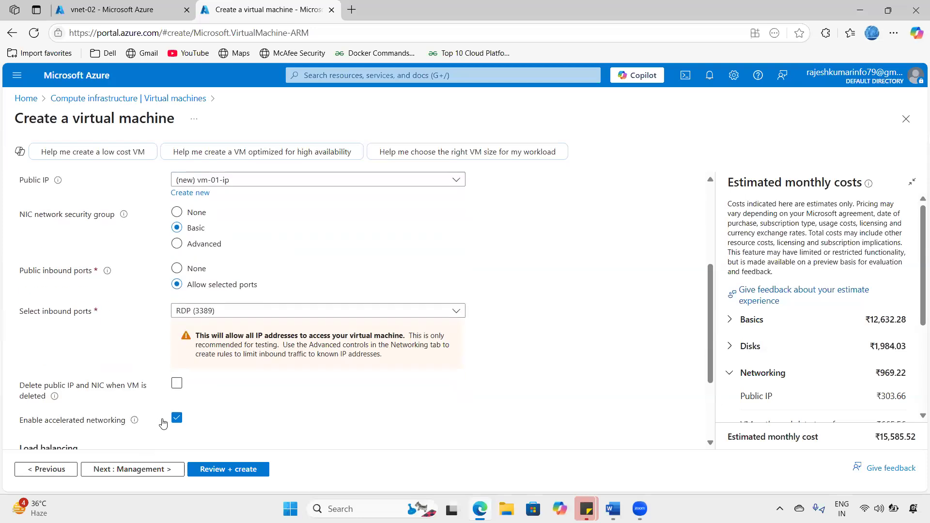
scroll(160, 423, down, 3)
Step: Skip to Review + create for vm-01 and, once validation passes, create it in resource group pop
click(152, 470)
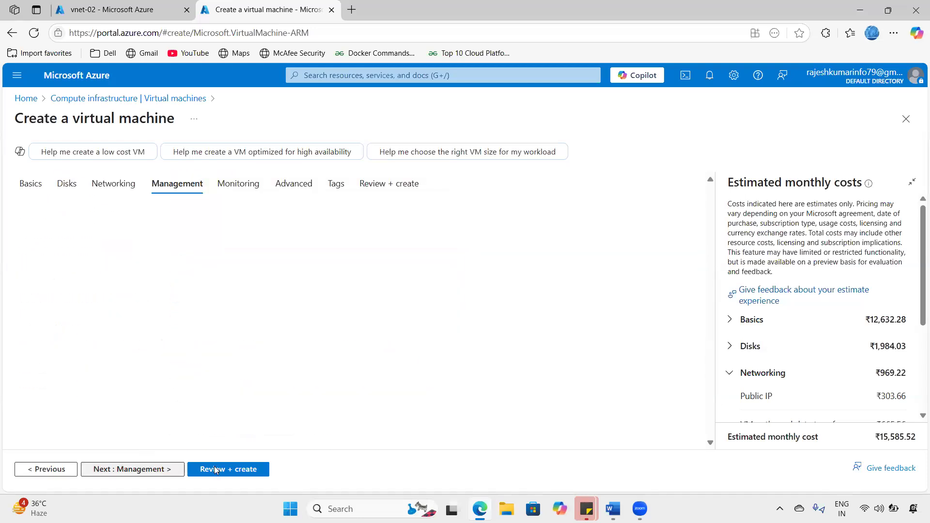
click(215, 470)
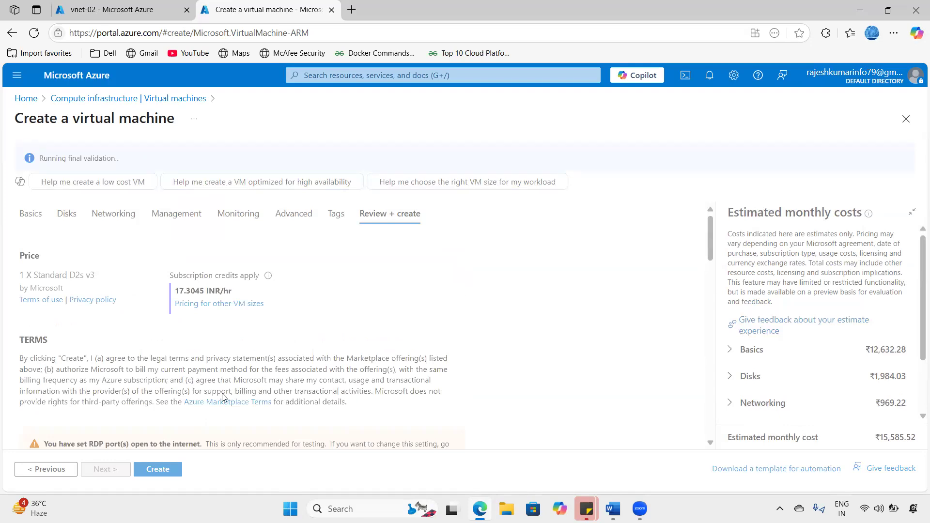
click(165, 470)
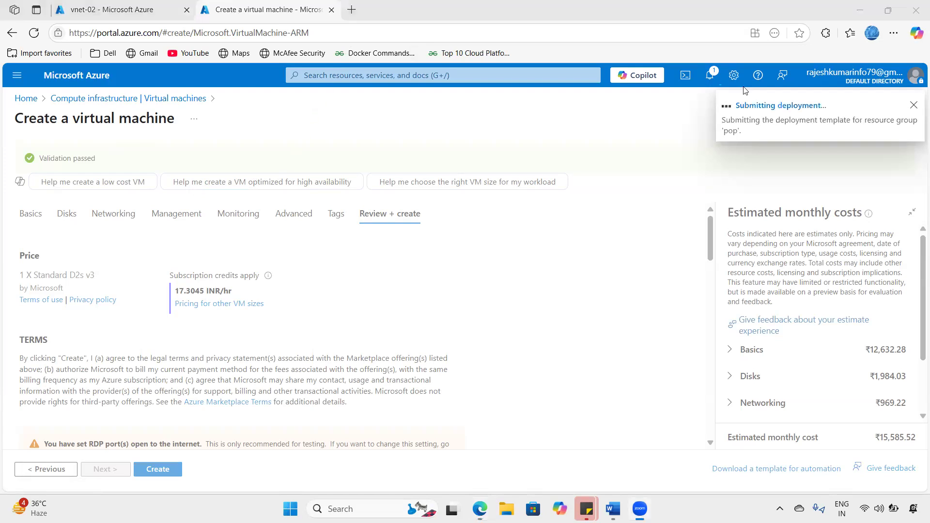
Step: Check notifications for vm-01's deployment, then open the Virtual machines list from Home
click(711, 75)
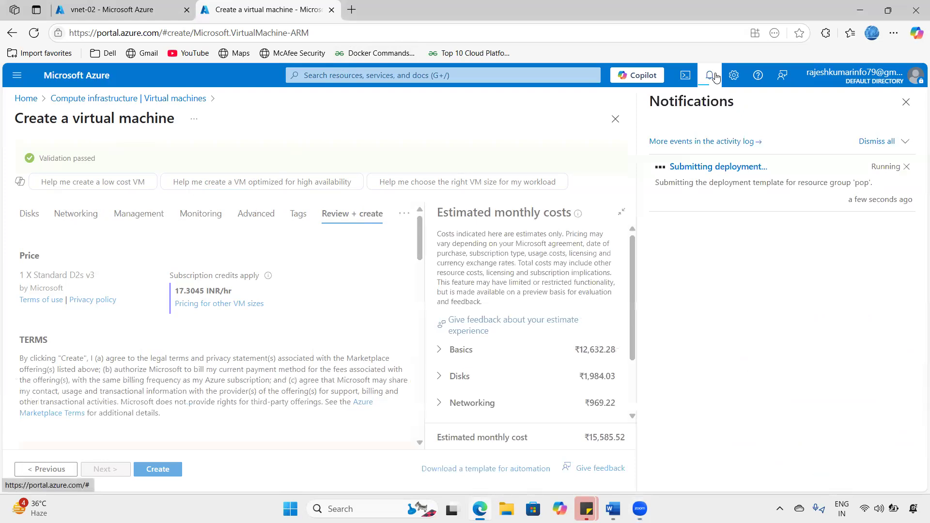
click(711, 76)
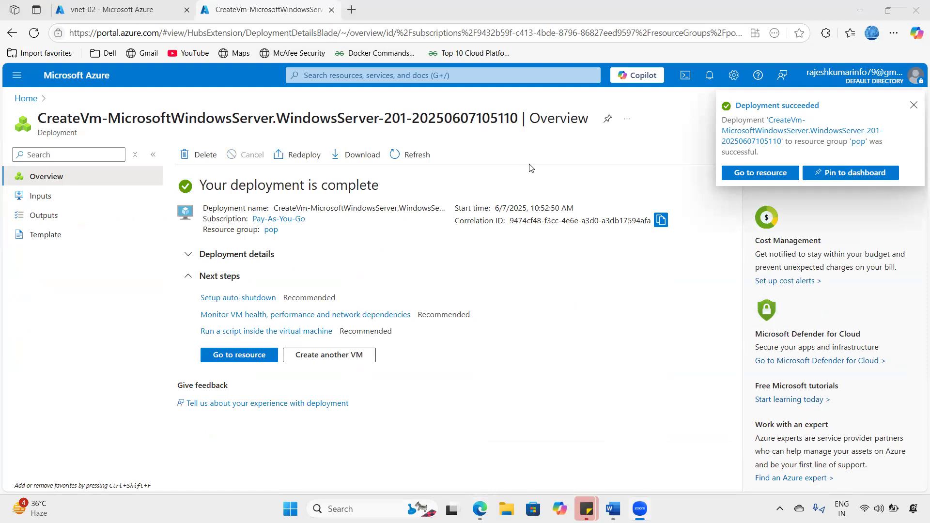
click(85, 76)
click(226, 158)
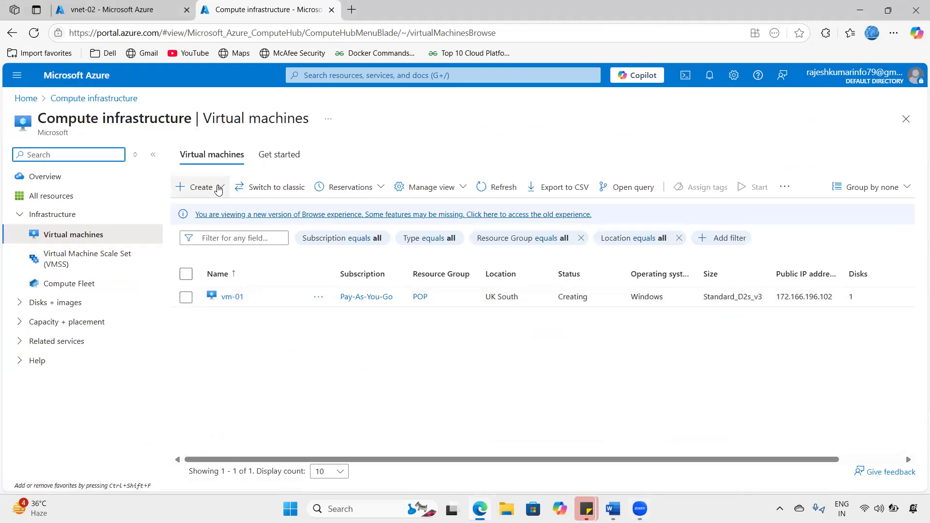
Step: Start a new VM named vm-02 in resource group pop with no infrastructure redundancy
click(218, 188)
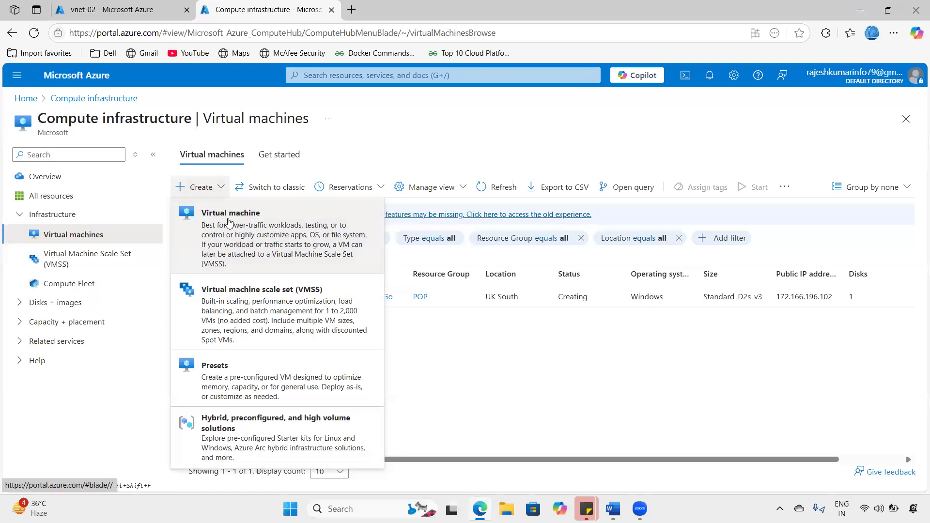
click(229, 223)
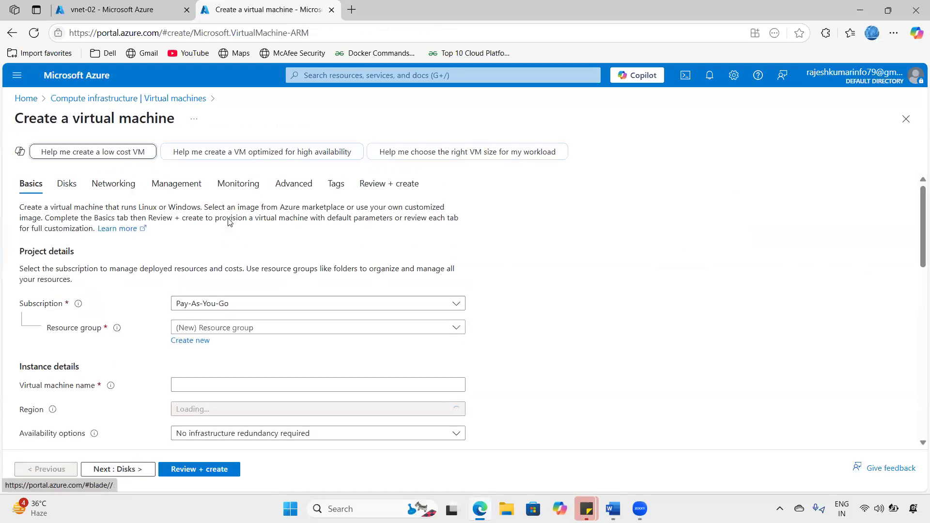
click(247, 328)
click(201, 380)
click(197, 383)
text(vm-0)
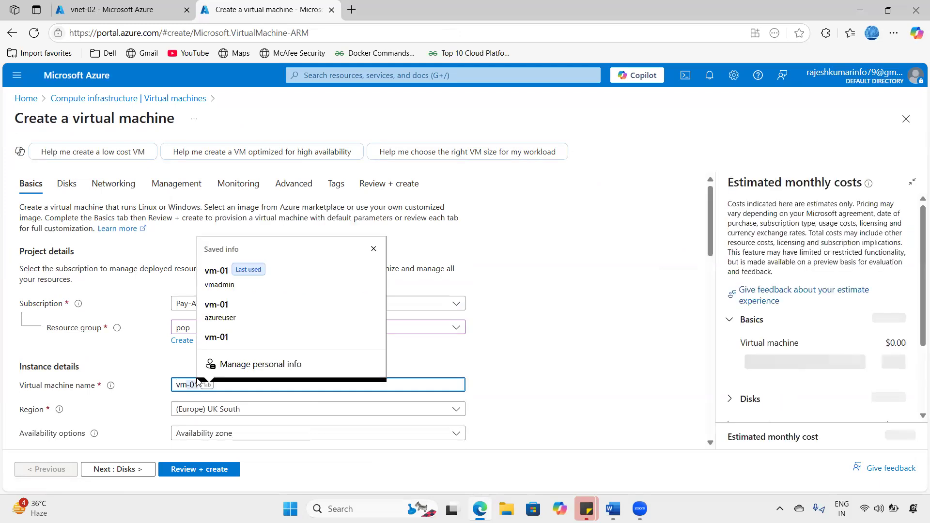
text(2)
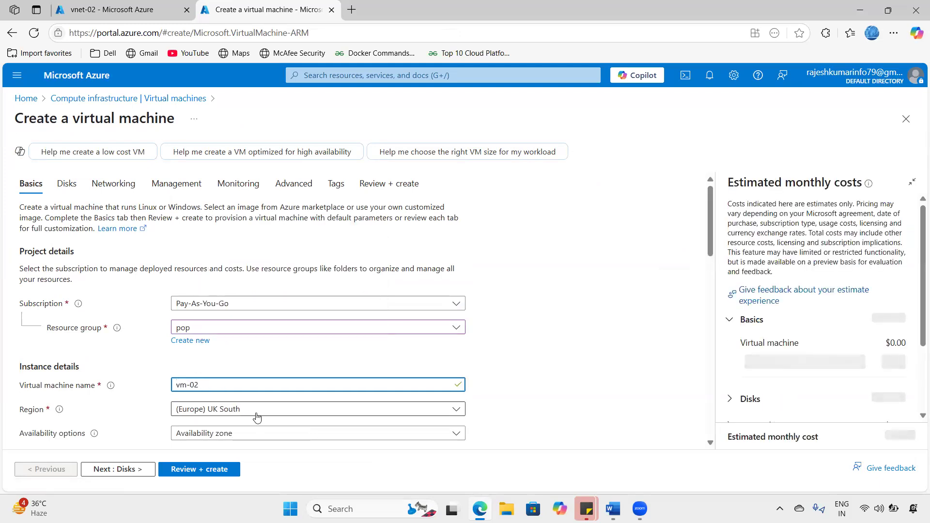
scroll(257, 418, down, 1)
click(242, 372)
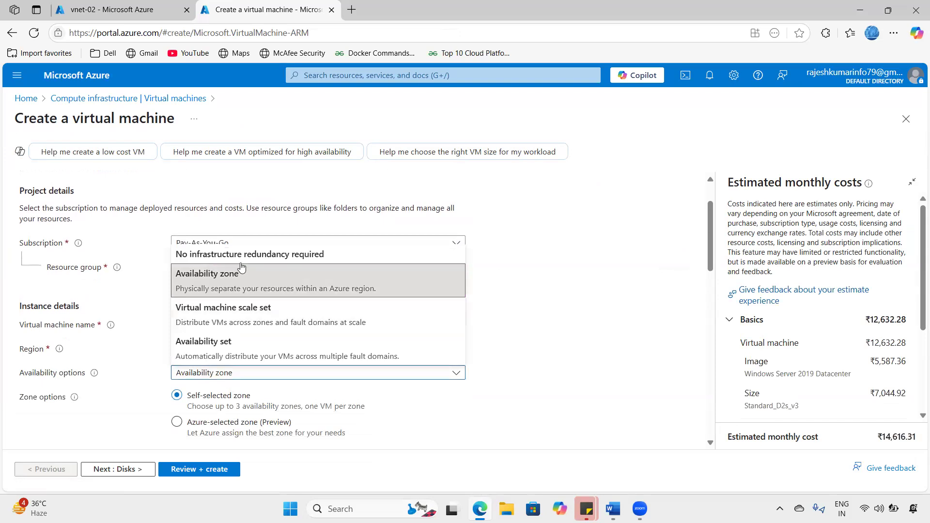
click(240, 260)
Step: Set administrator username vmadmin and enter and confirm the admin password
scroll(285, 383, down, 3)
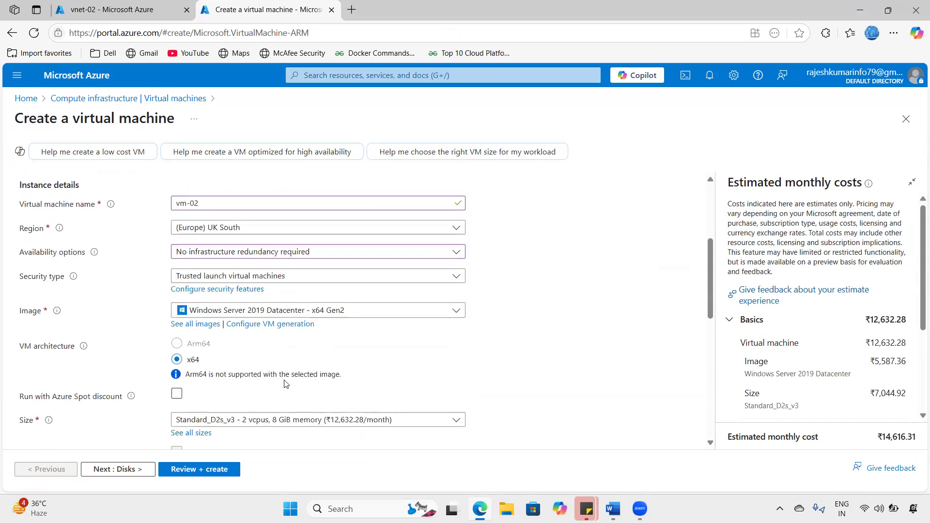
scroll(284, 384, down, 2)
click(278, 398)
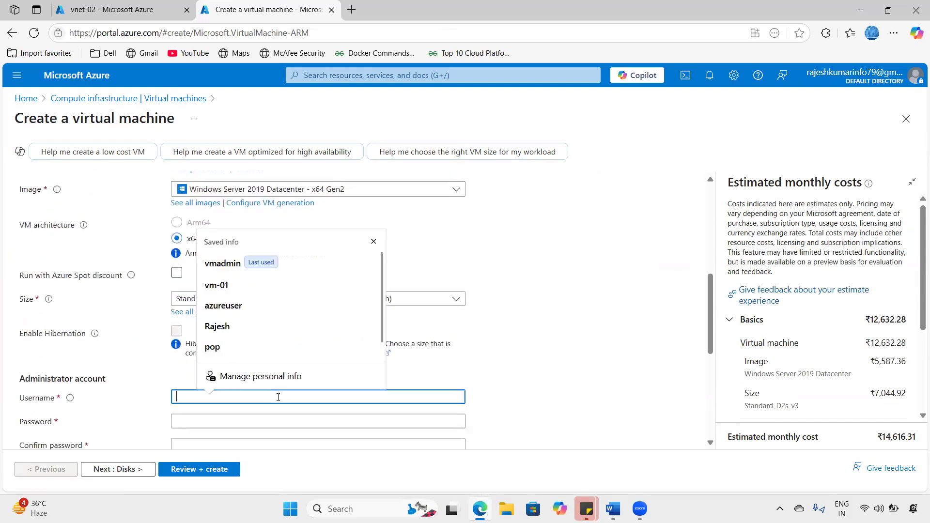
text(vmadmin)
key(Tab)
text(••••••••••••••)
key(Tab)
text(••••••••••••••)
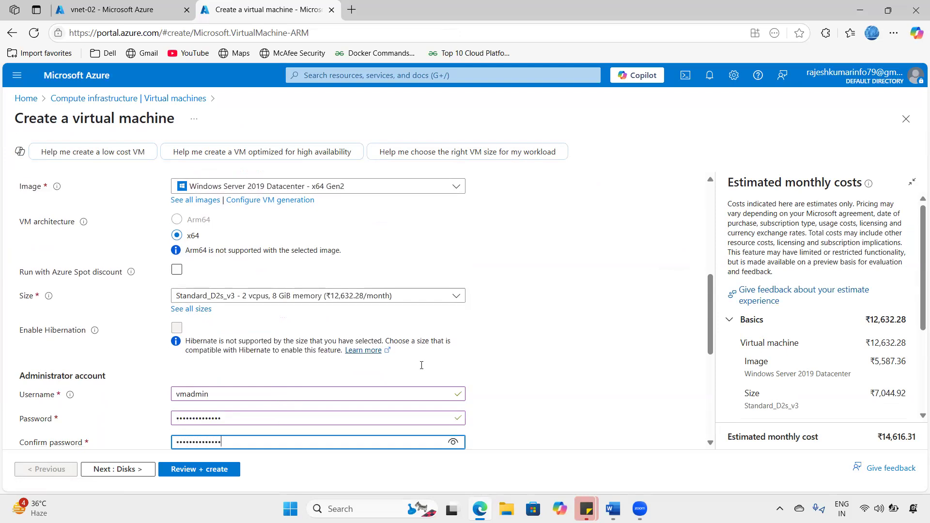
Step: Advance past the Disks step to the Networking settings
scroll(421, 365, down, 6)
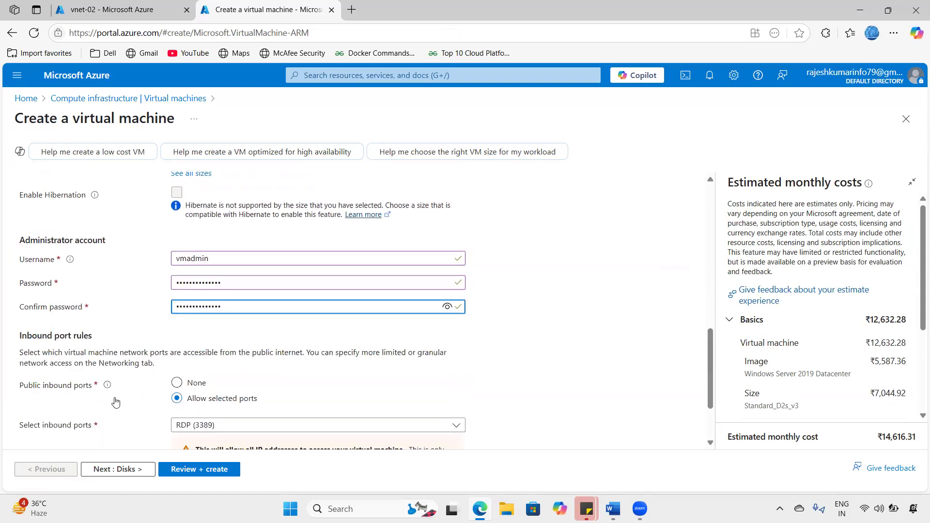
click(121, 470)
click(123, 469)
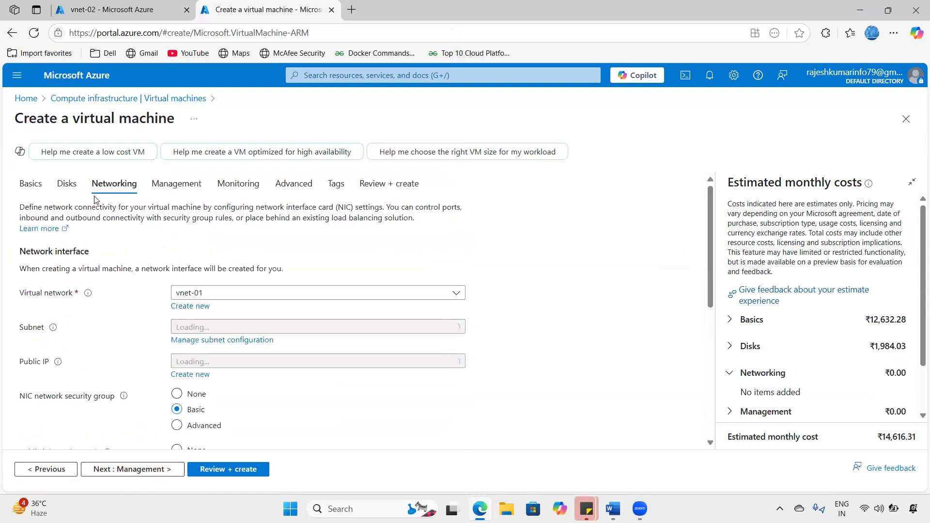
Step: Connect vm-02 to virtual network vnet-02 and subnet s2 (172.16.0.0/24)
drag(104, 118, 155, 119)
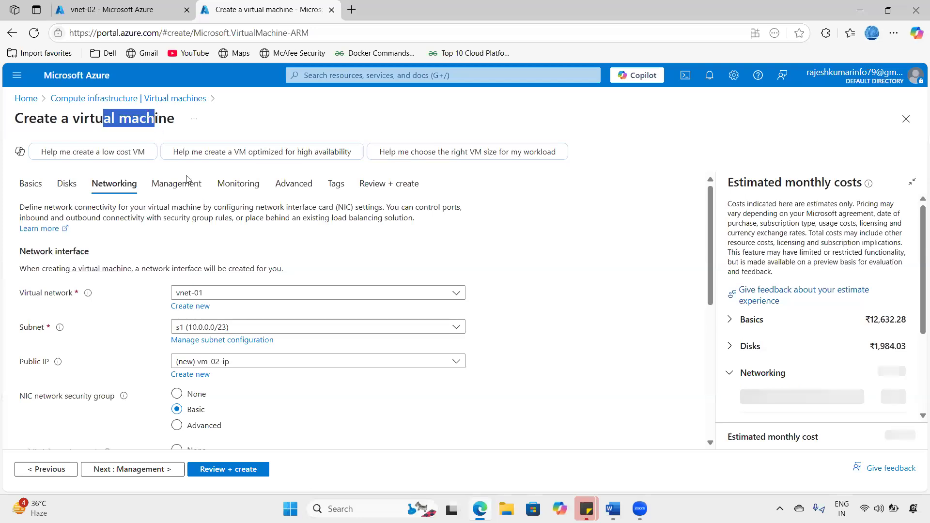
click(230, 293)
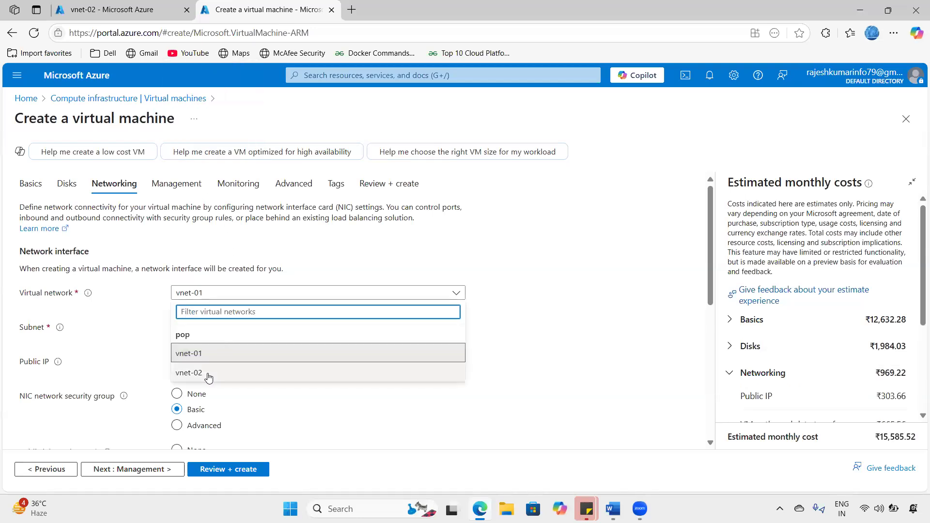
click(208, 374)
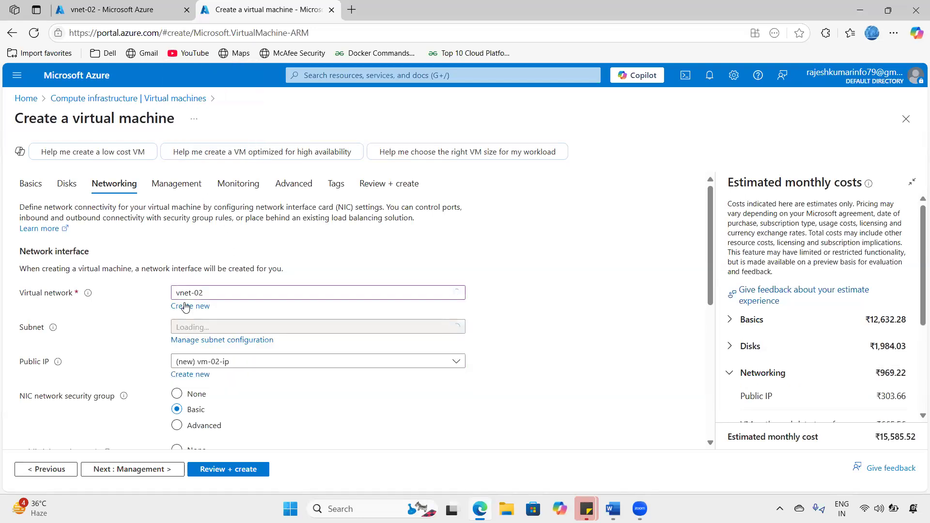
click(298, 328)
click(230, 368)
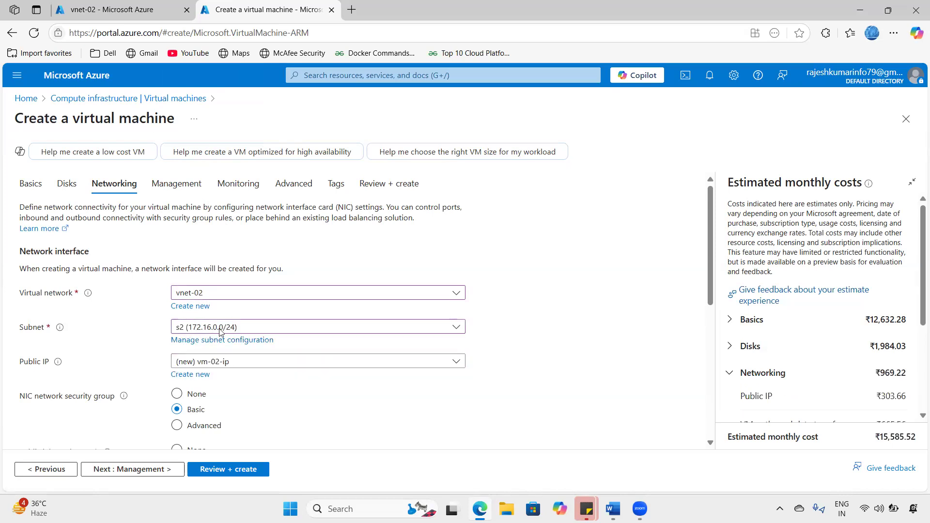
scroll(361, 401, down, 2)
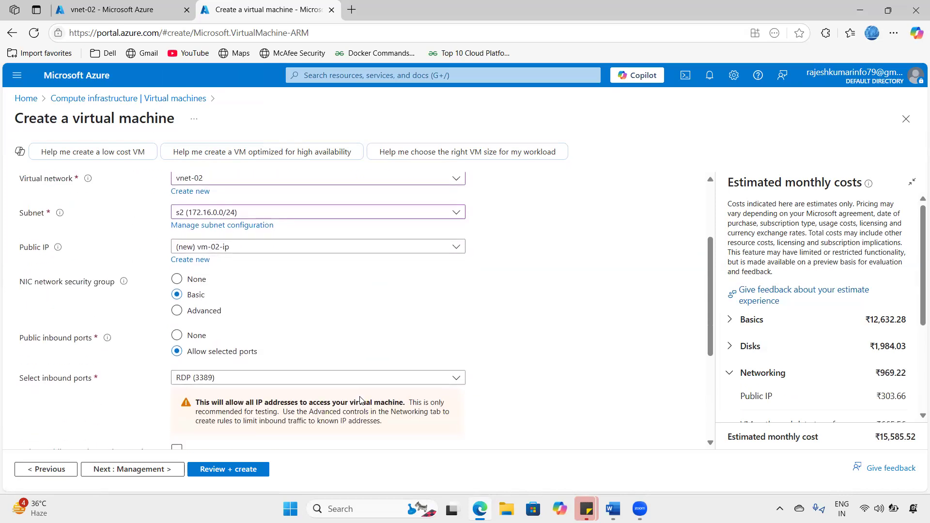
scroll(361, 401, down, 4)
Step: Go through Management to Review + create and deploy vm-02 into resource group pop
click(145, 469)
click(208, 469)
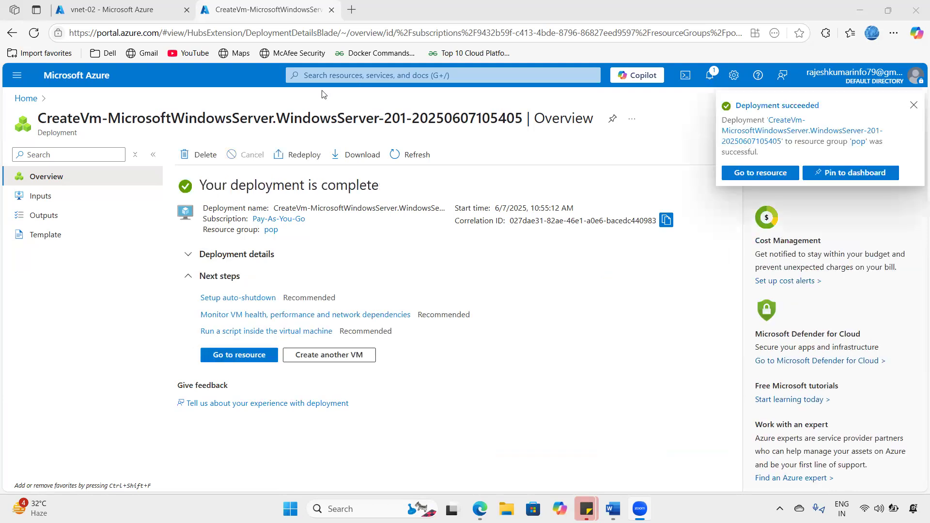
Step: From Home, check notifications and open the Virtual machines list showing vm-01 and vm-02
click(77, 83)
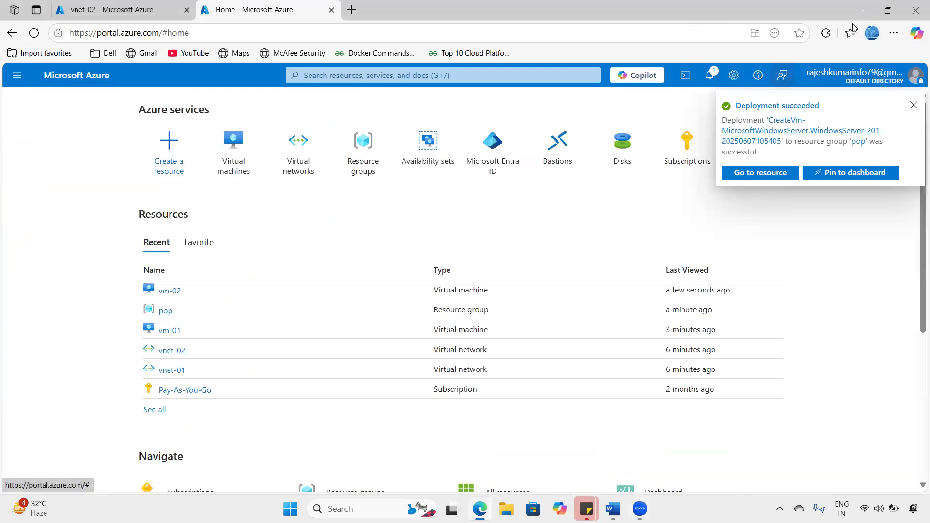
click(708, 75)
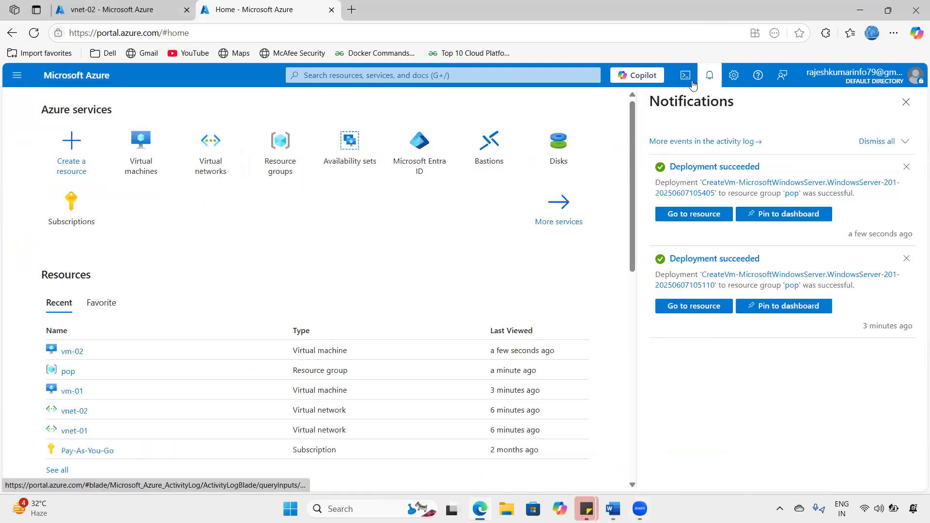
click(706, 84)
click(256, 181)
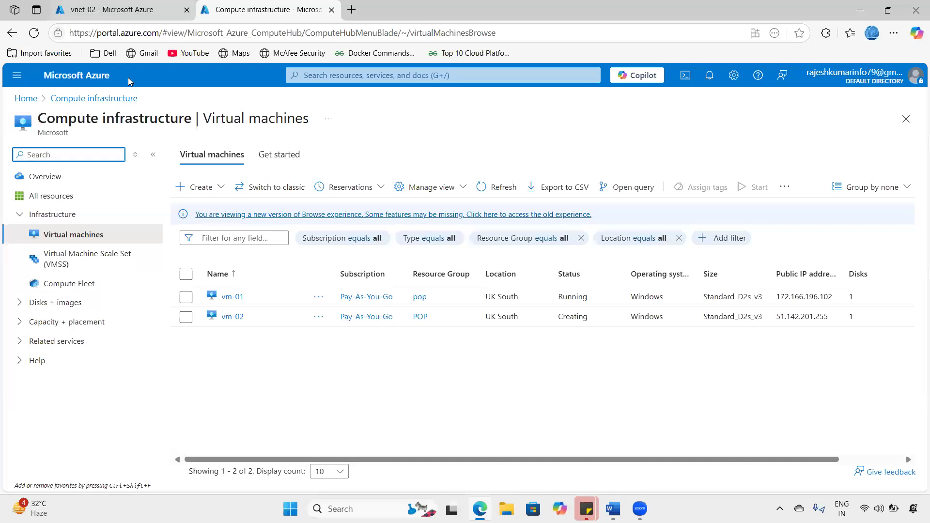
click(116, 20)
click(80, 98)
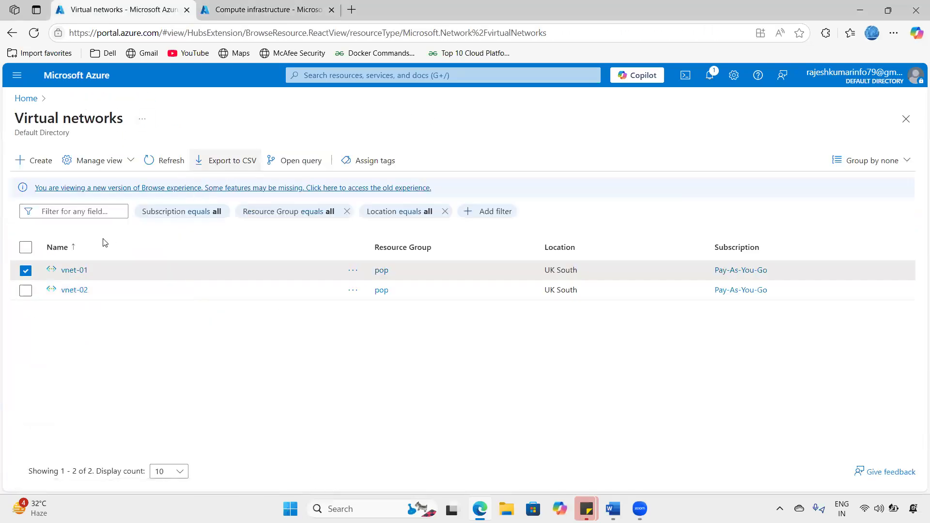
click(76, 270)
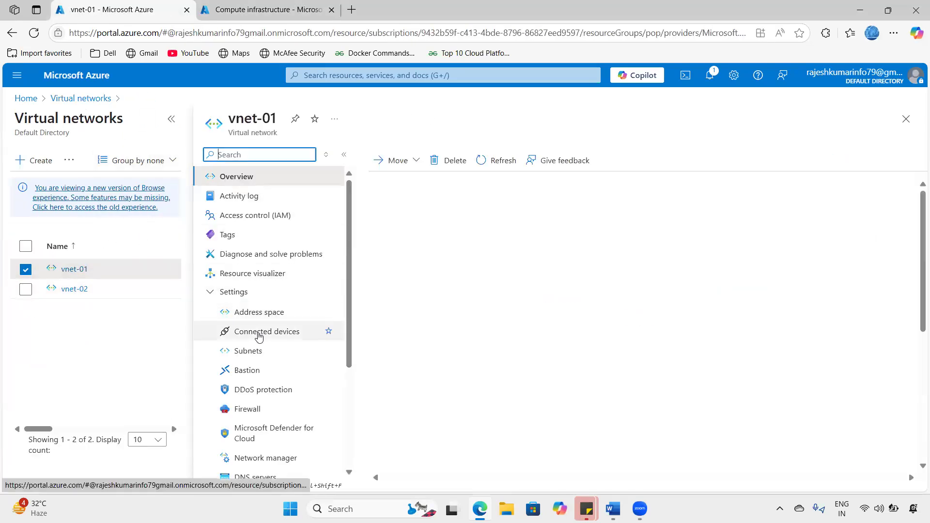
click(257, 333)
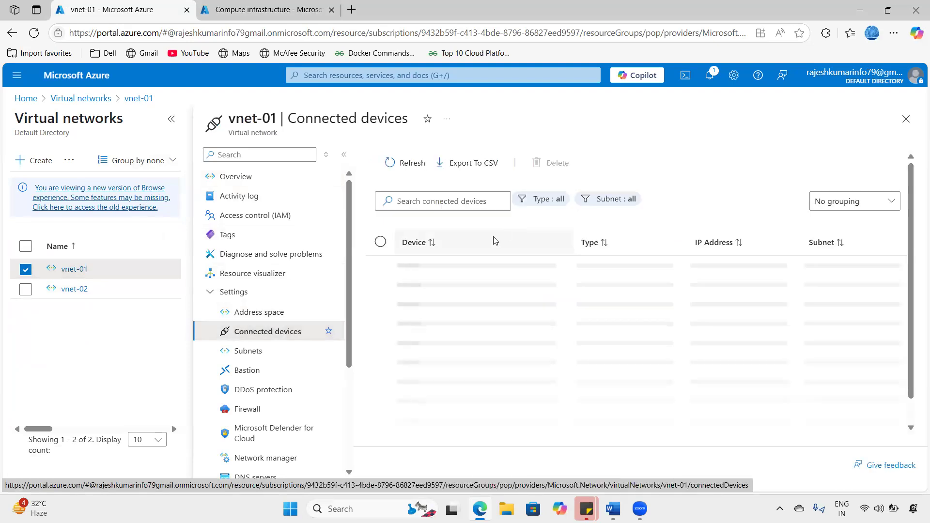
double_click(429, 274)
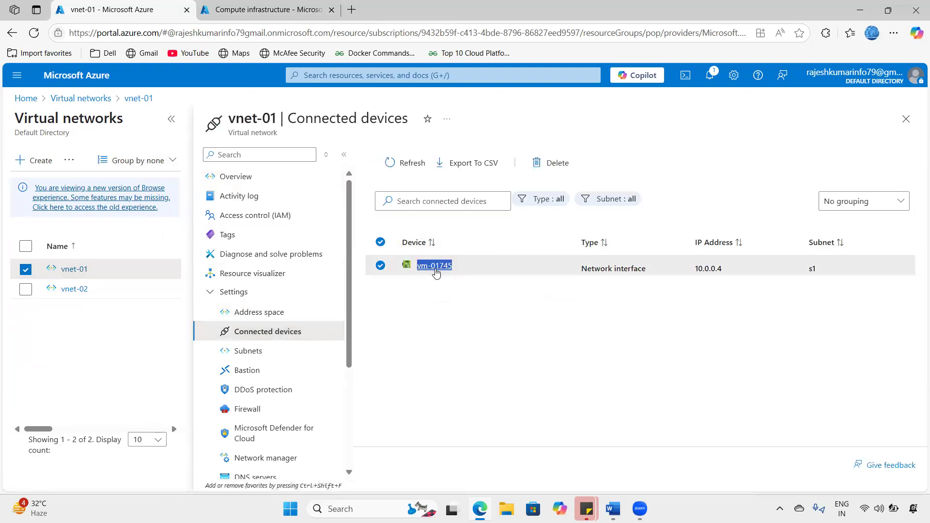
drag(774, 274, 663, 276)
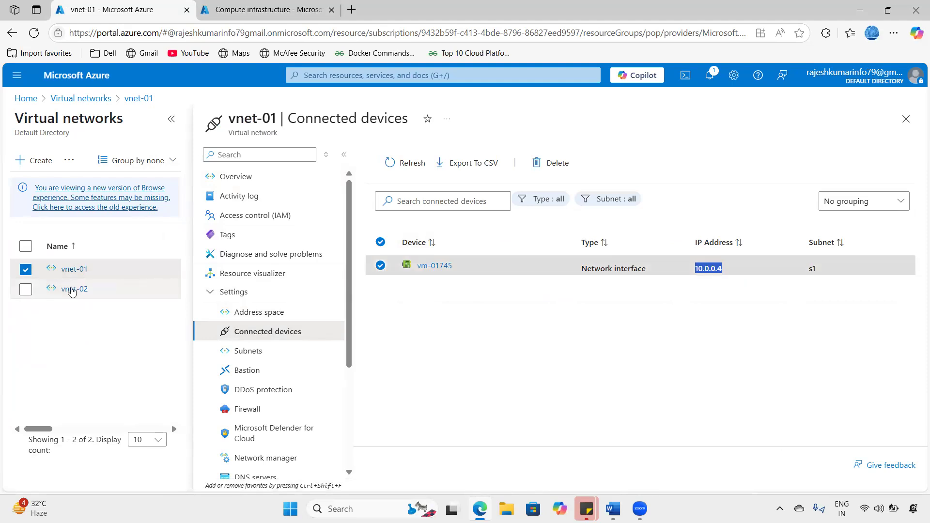
click(74, 289)
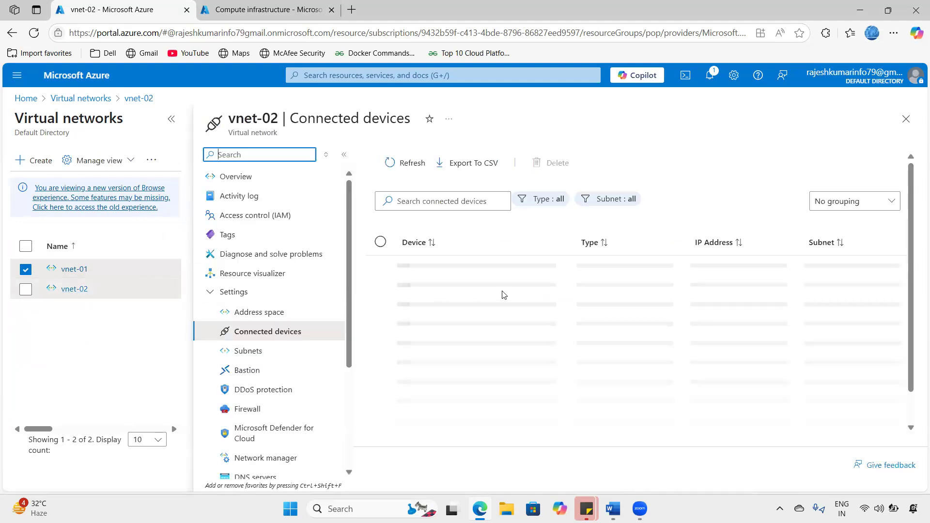
drag(416, 269, 460, 271)
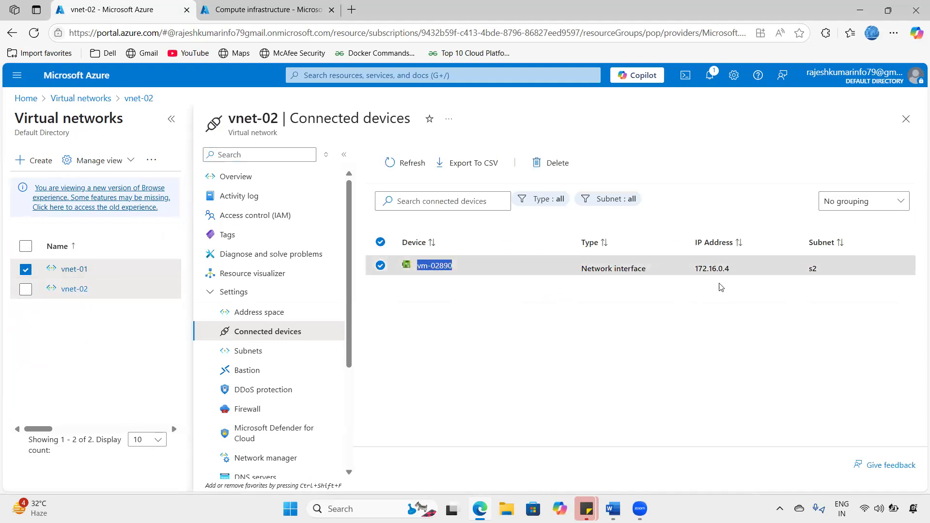
drag(694, 270, 739, 270)
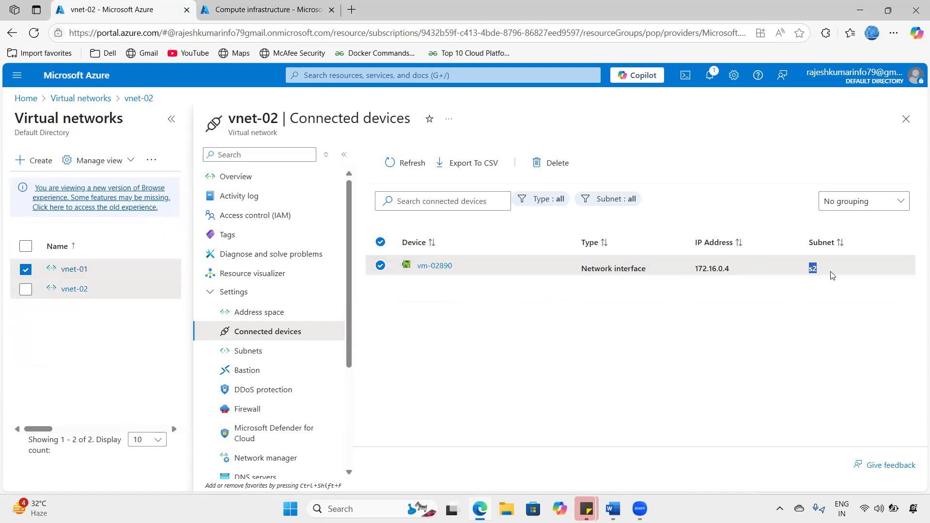
click(254, 10)
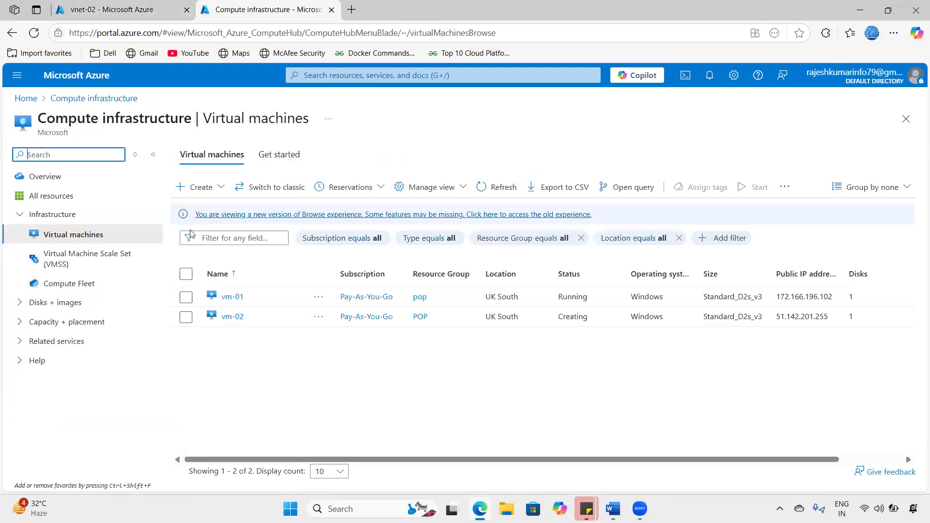
Step: Review the Overview pages of vm-01 and vm-02 in turn, then reopen vm-01
click(232, 299)
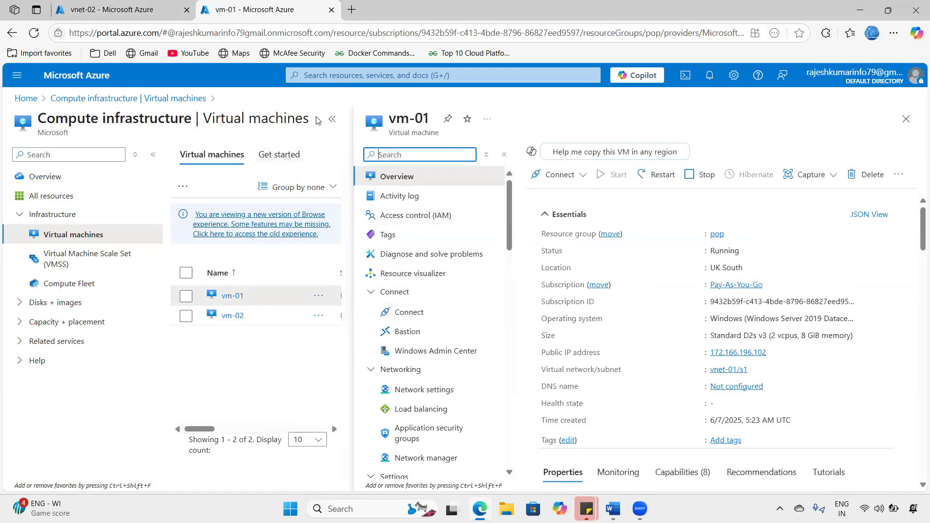
click(331, 120)
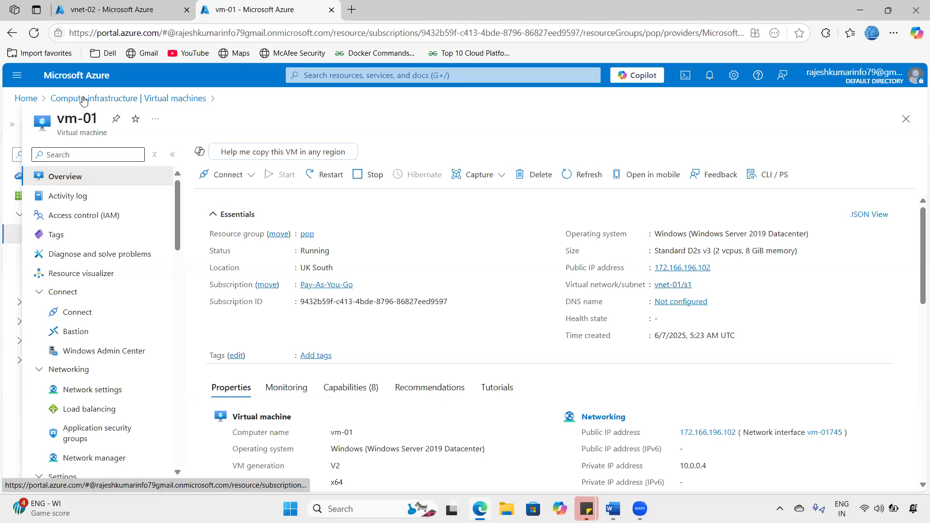
click(108, 98)
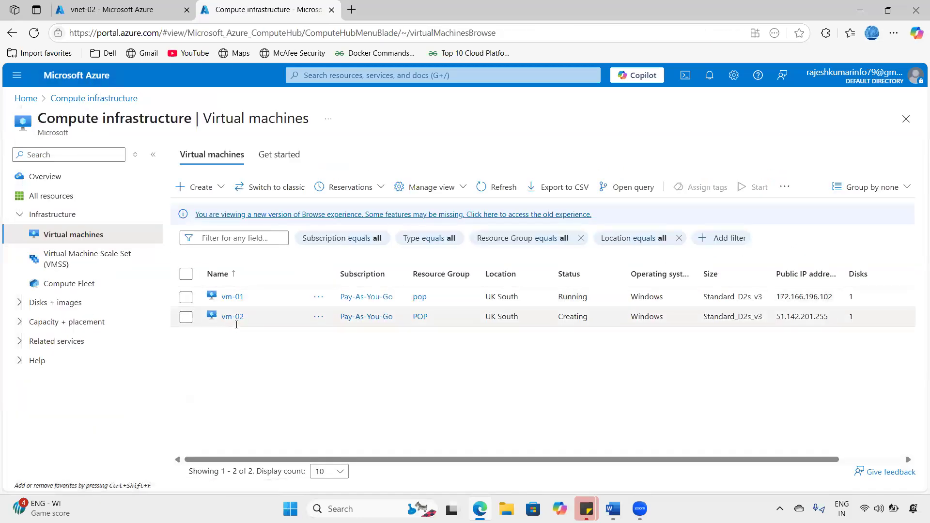
click(233, 316)
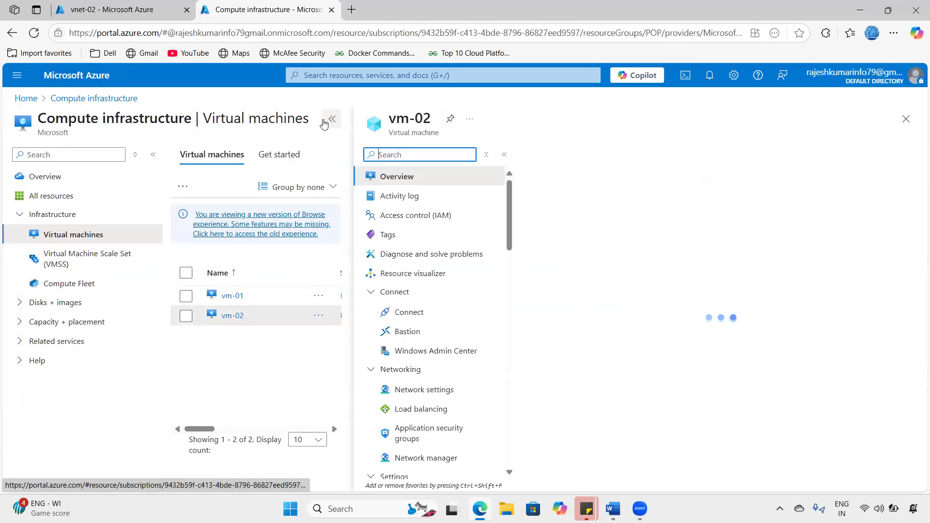
click(332, 119)
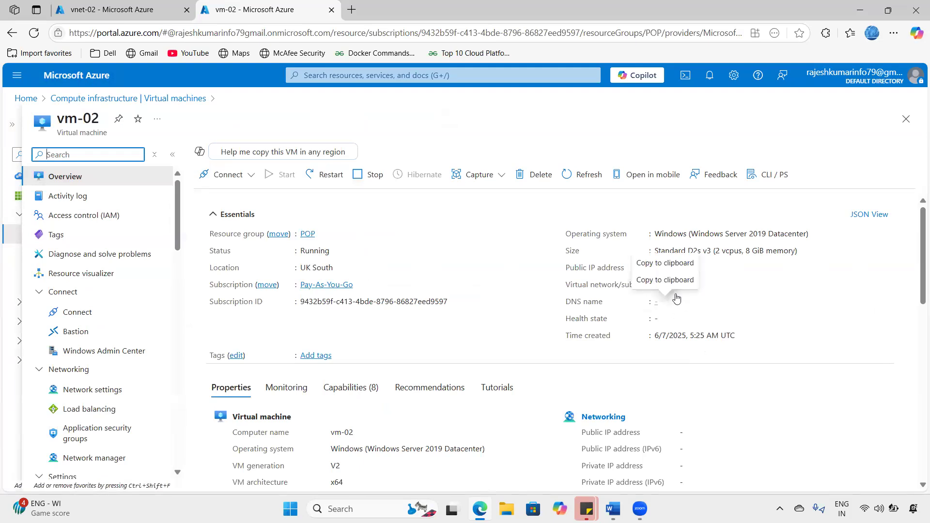
click(121, 98)
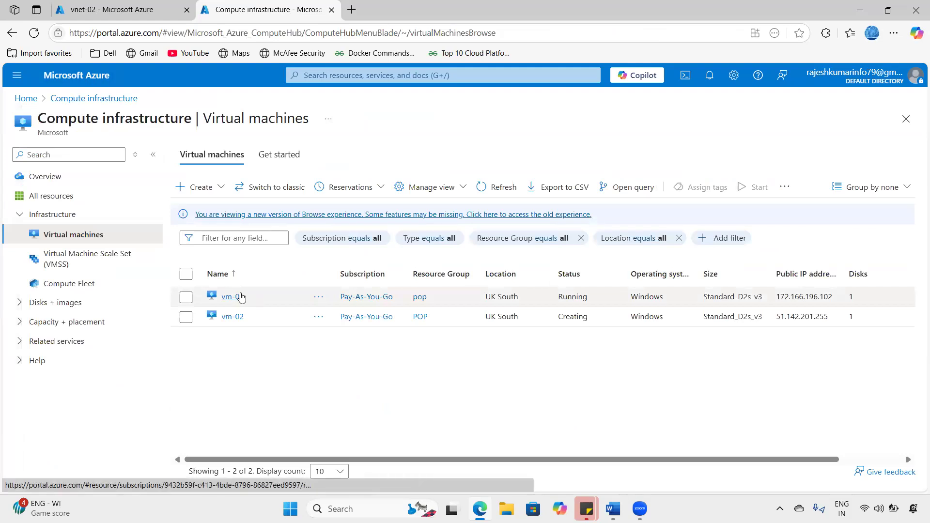
click(241, 297)
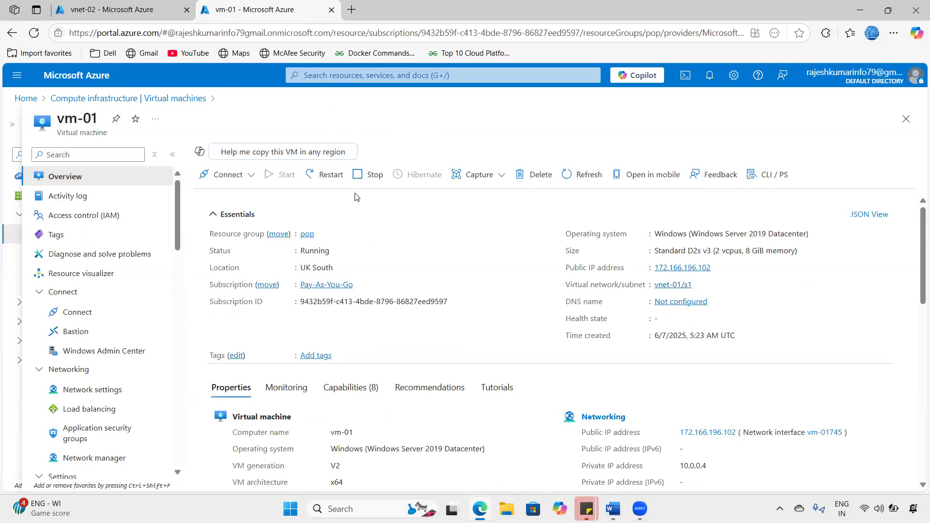
Step: Try vm-01's downloaded RDP file, dismiss the 'computer not found' errors, and reload vm-01's Overview
click(233, 175)
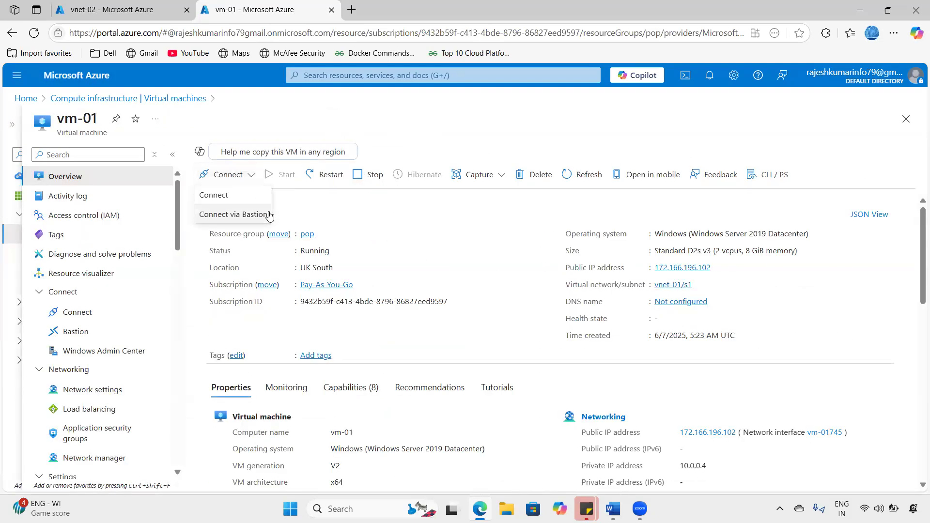
click(247, 197)
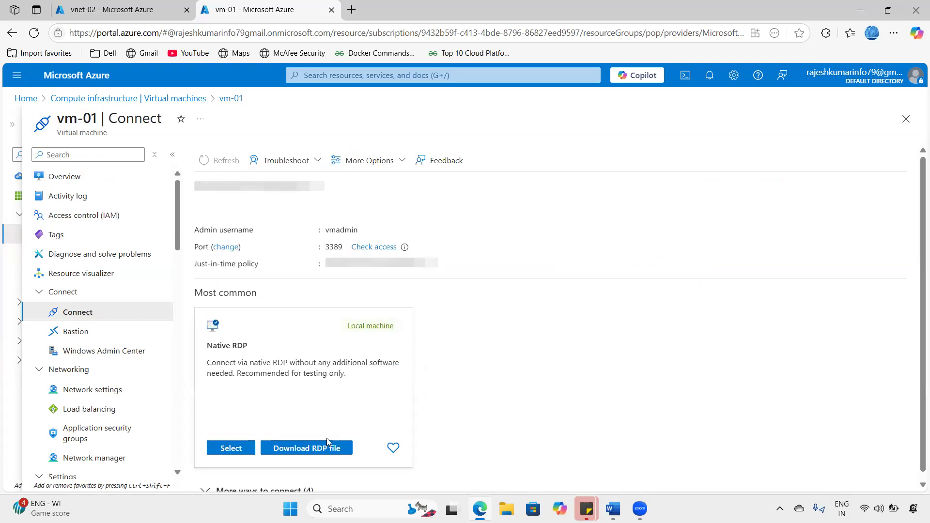
click(330, 447)
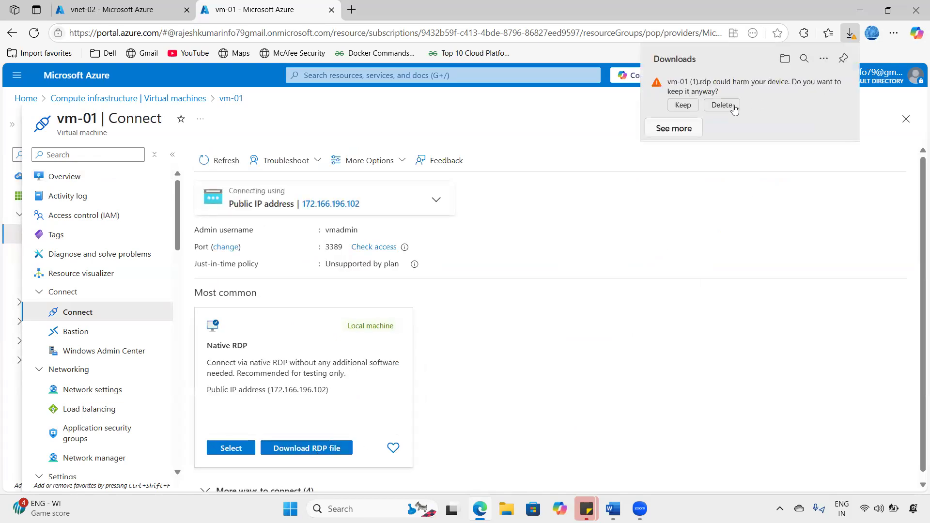
click(686, 109)
click(679, 94)
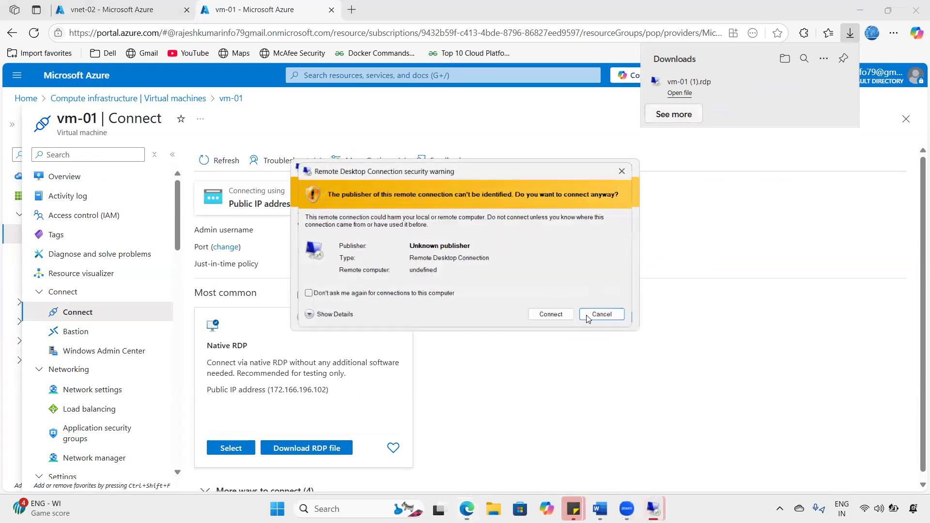
click(575, 319)
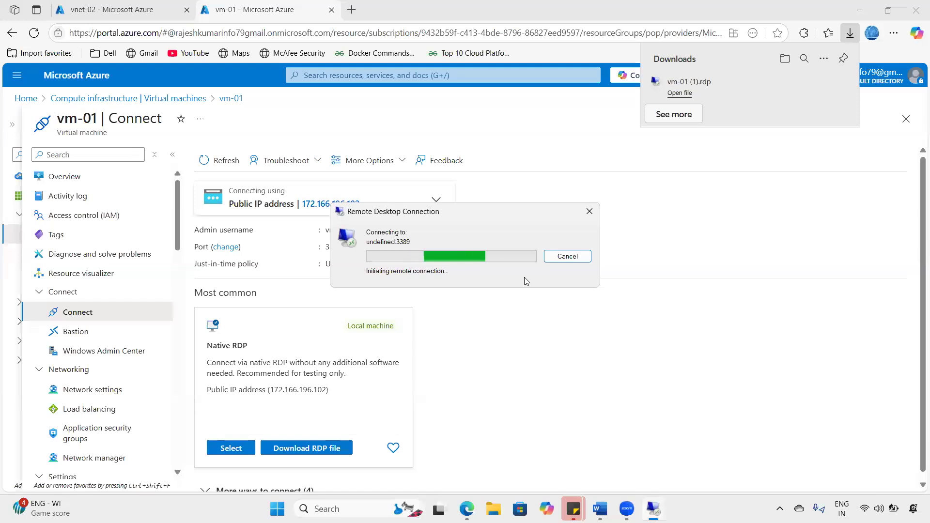
click(601, 259)
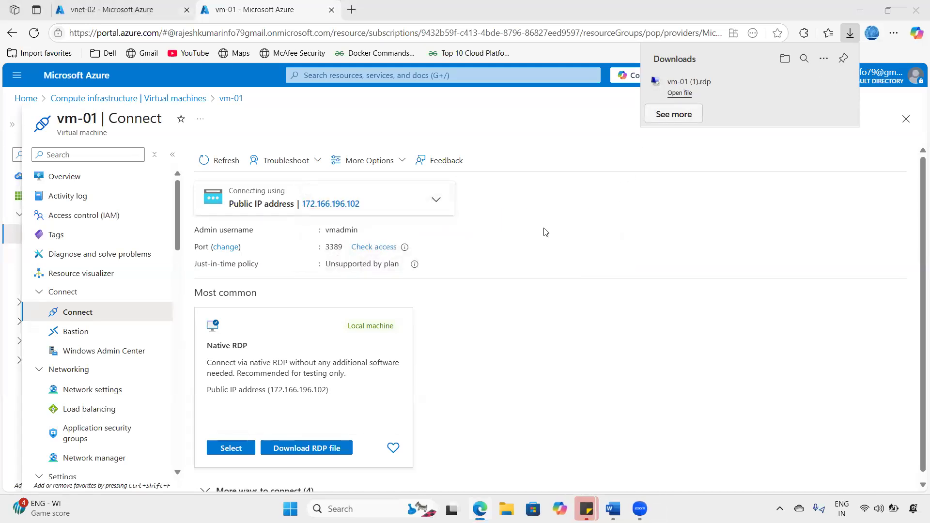
click(553, 317)
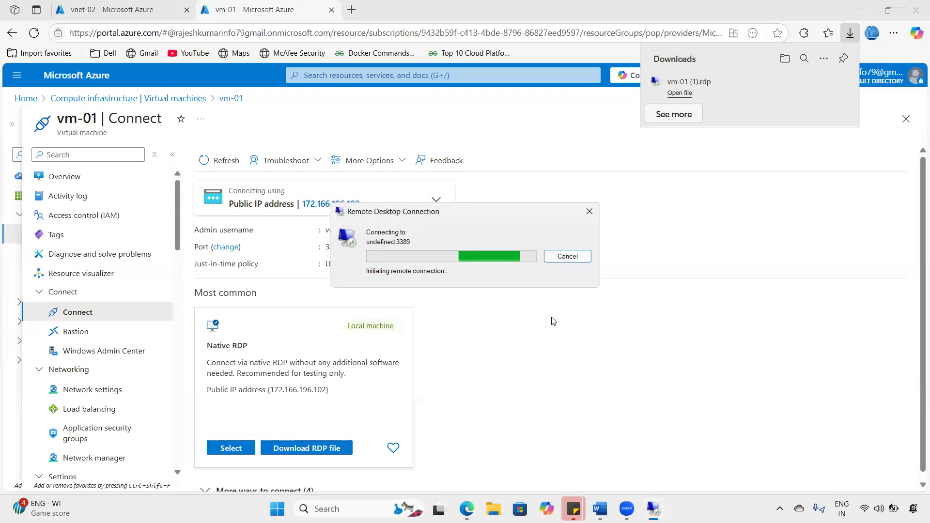
click(601, 259)
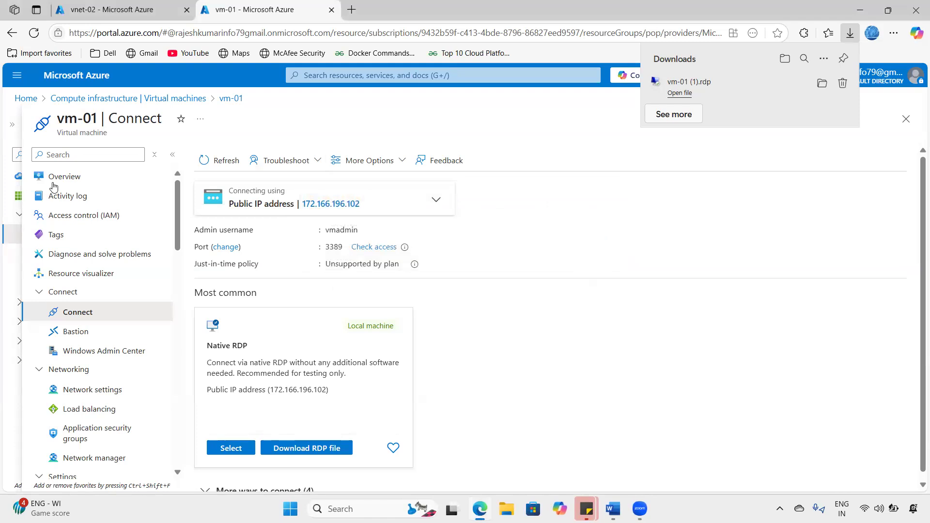
click(55, 177)
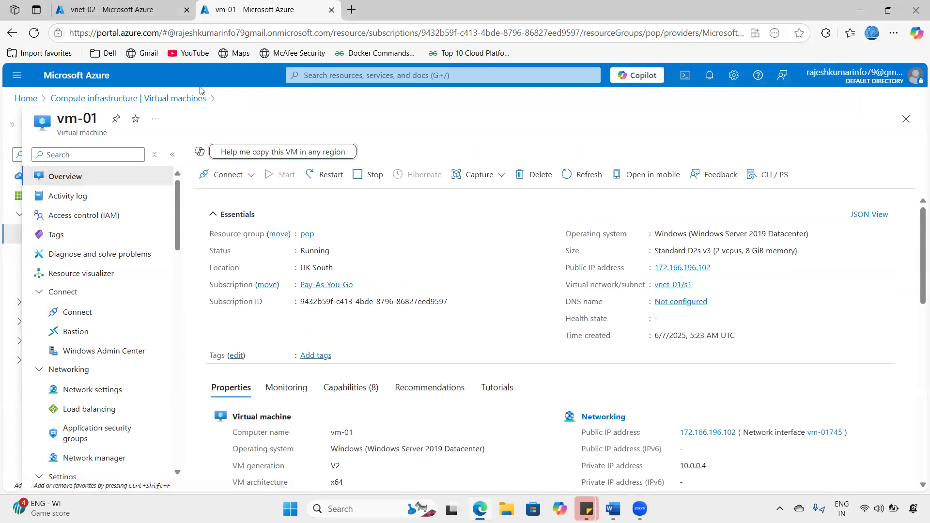
click(34, 32)
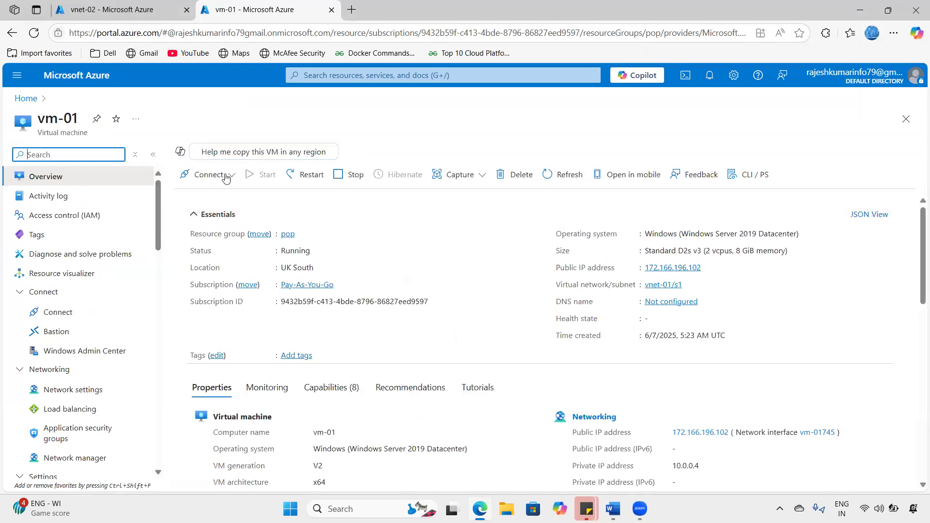
Step: Connect to vm-01 at 172.166.196.102 via a new RDP file, entering the admin password and accepting the certificate
click(234, 184)
click(231, 196)
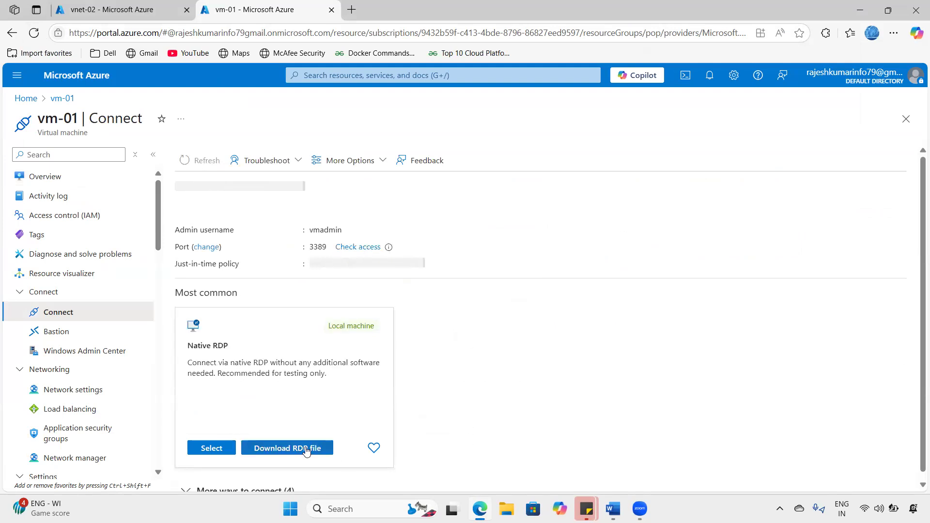
click(683, 105)
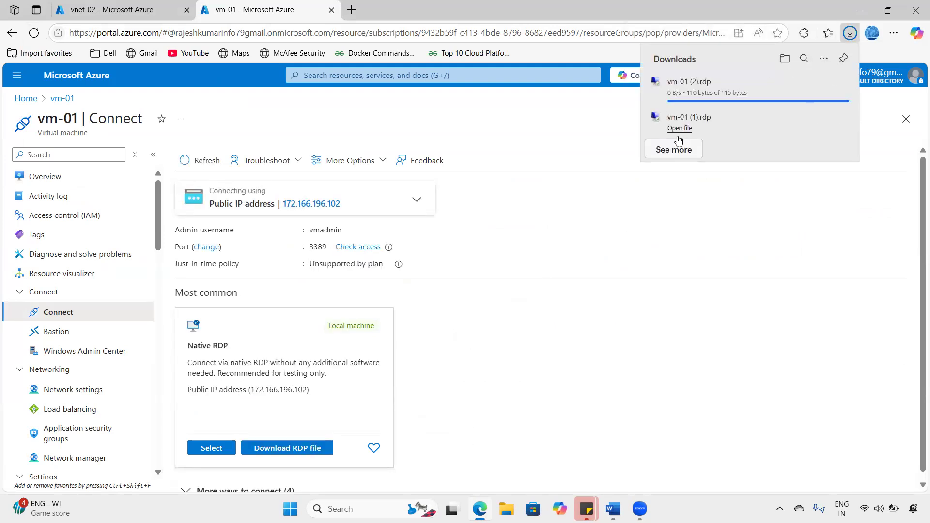
click(679, 93)
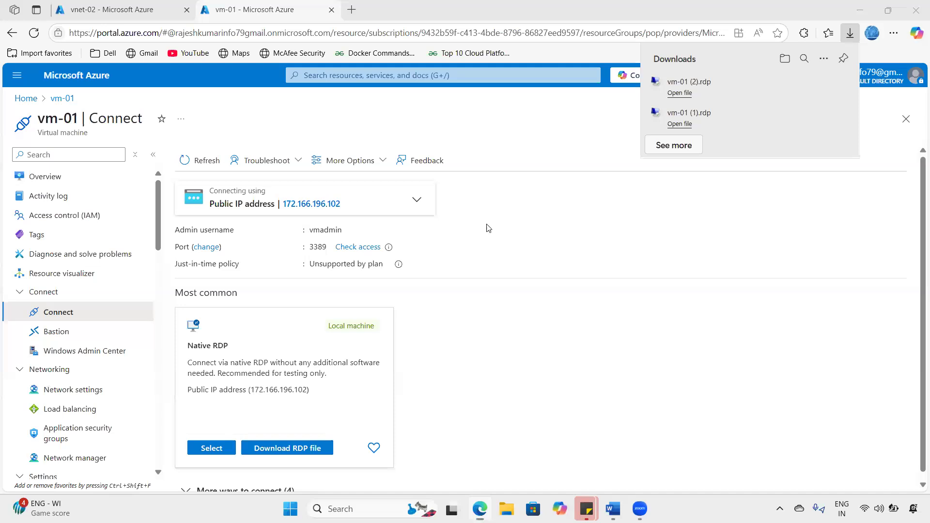
click(552, 316)
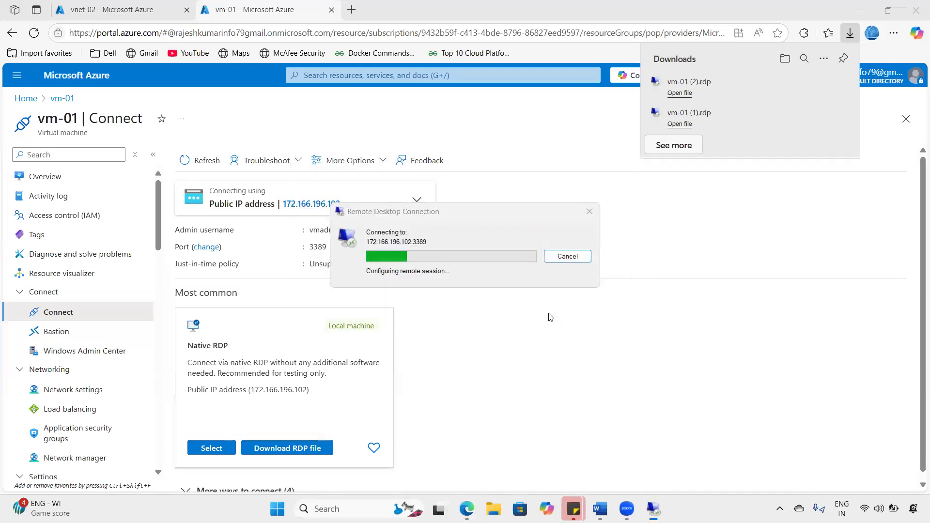
text(*)
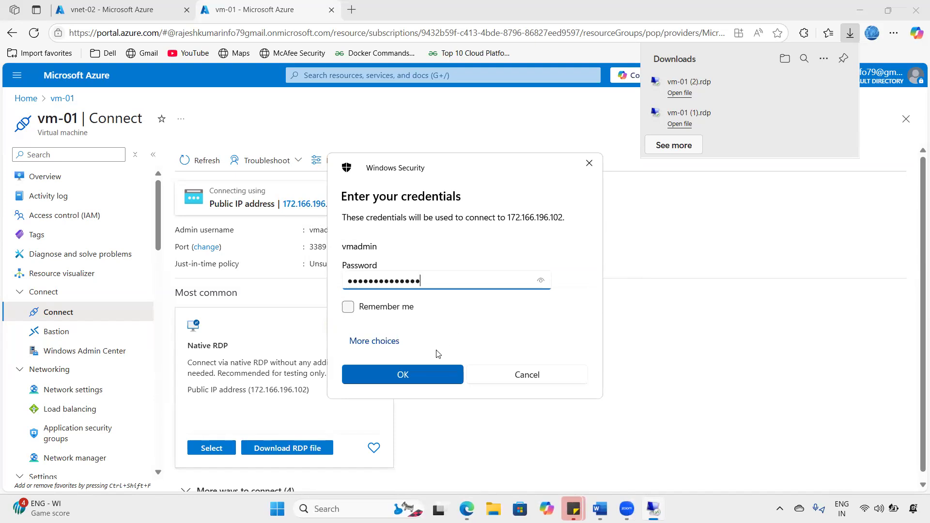
click(413, 370)
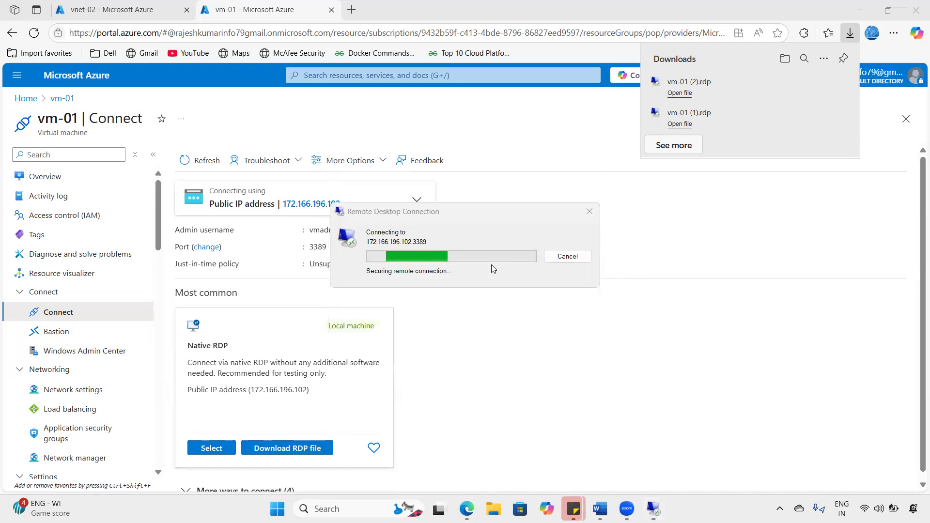
click(506, 349)
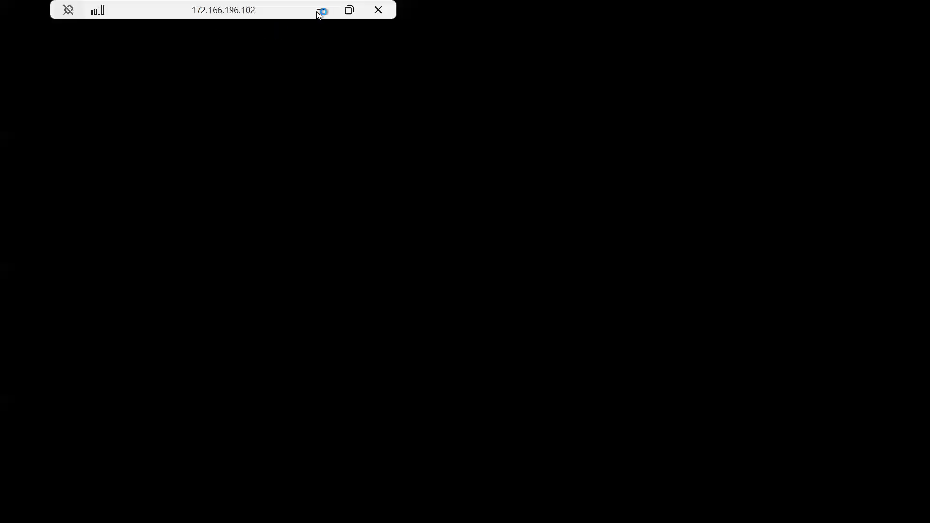
Step: Minimize the remote session and return to the portal's Virtual machines list
click(321, 10)
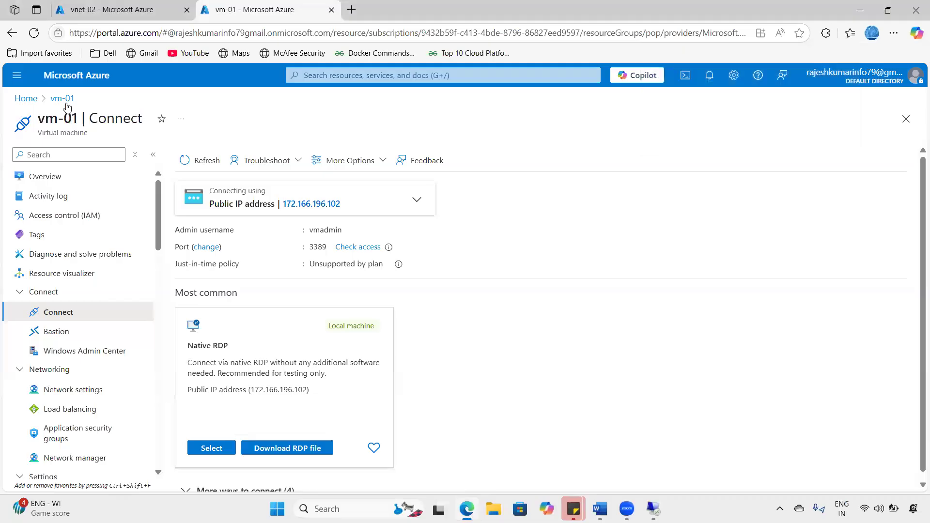
click(26, 98)
click(232, 145)
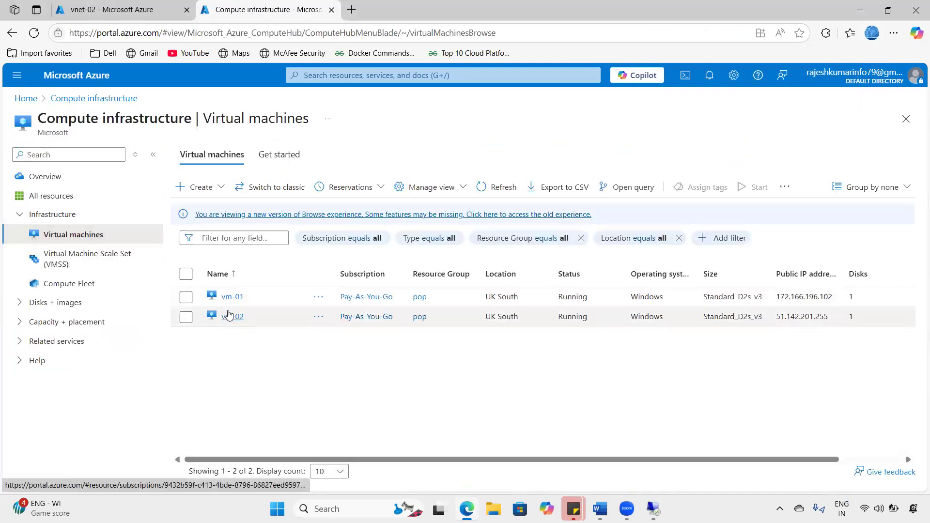
Step: Open vm-02 and try its downloaded RDP file, dismissing the 'computer not found' error
click(232, 315)
click(332, 119)
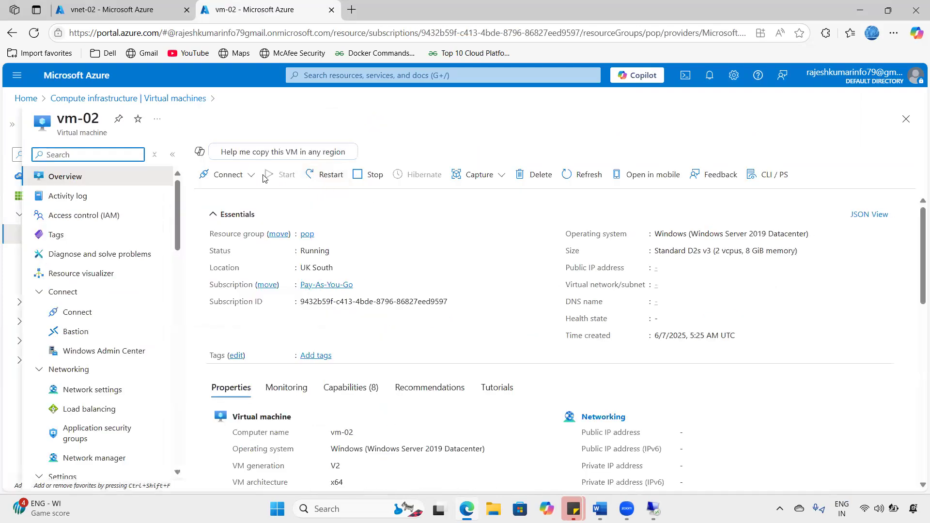
click(251, 178)
click(224, 193)
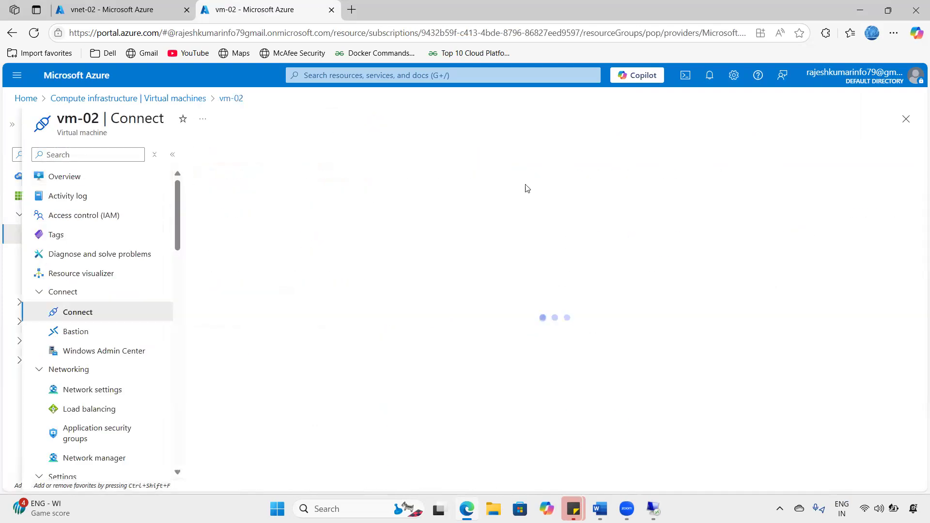
click(332, 446)
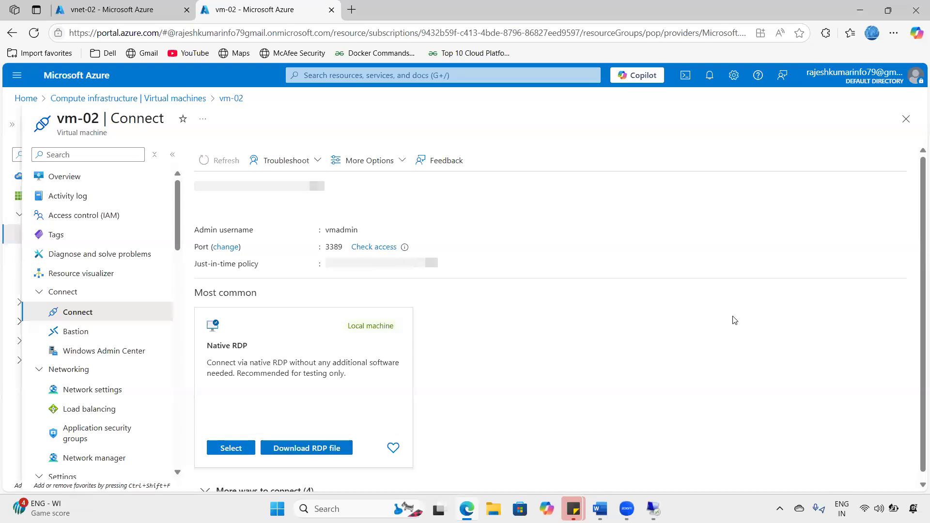
click(683, 104)
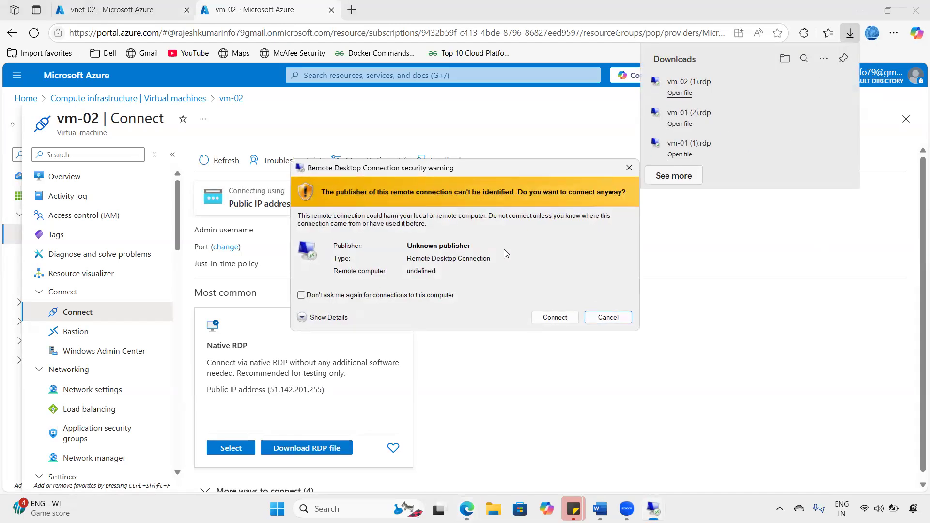
click(555, 318)
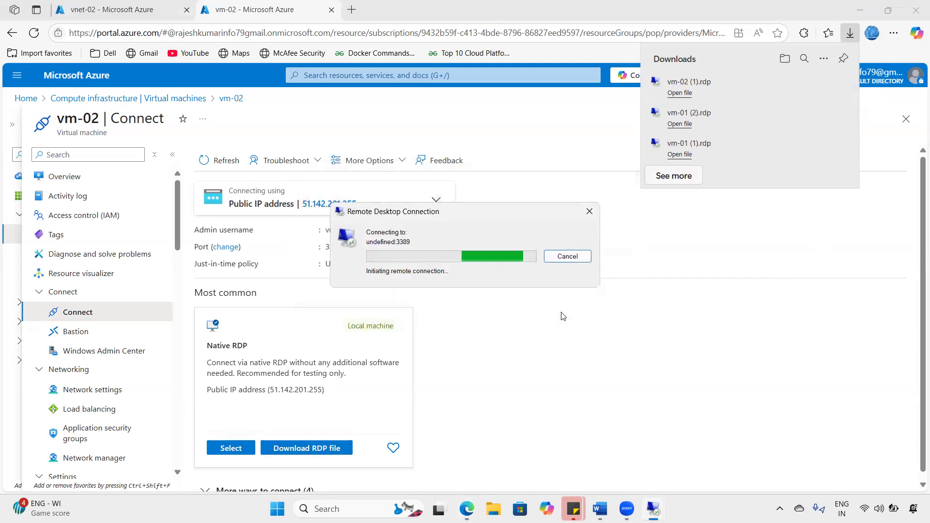
click(600, 259)
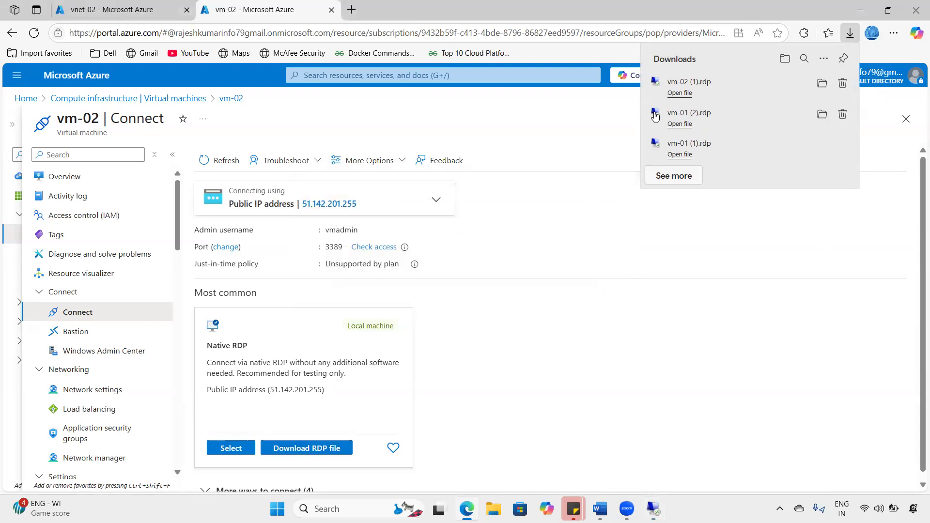
Step: Refresh vm-02's Overview page to show its current details
click(107, 183)
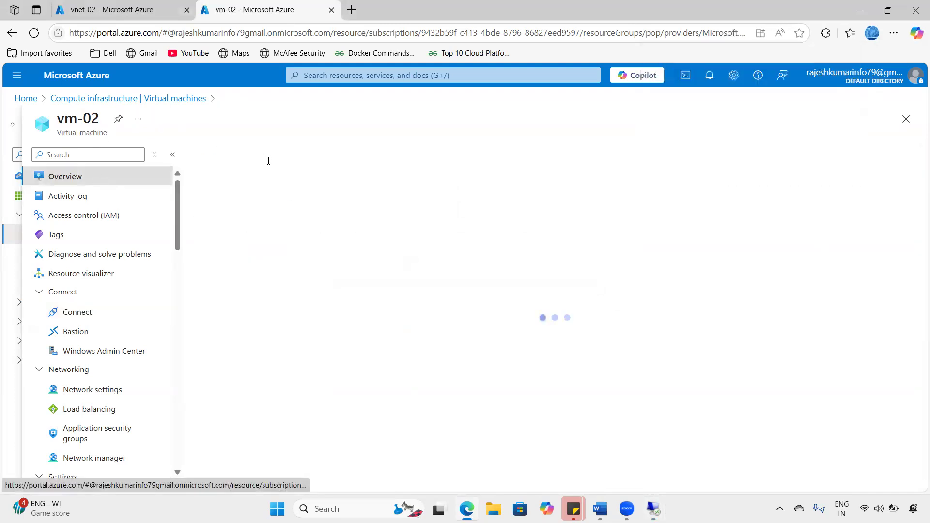
click(571, 178)
click(34, 32)
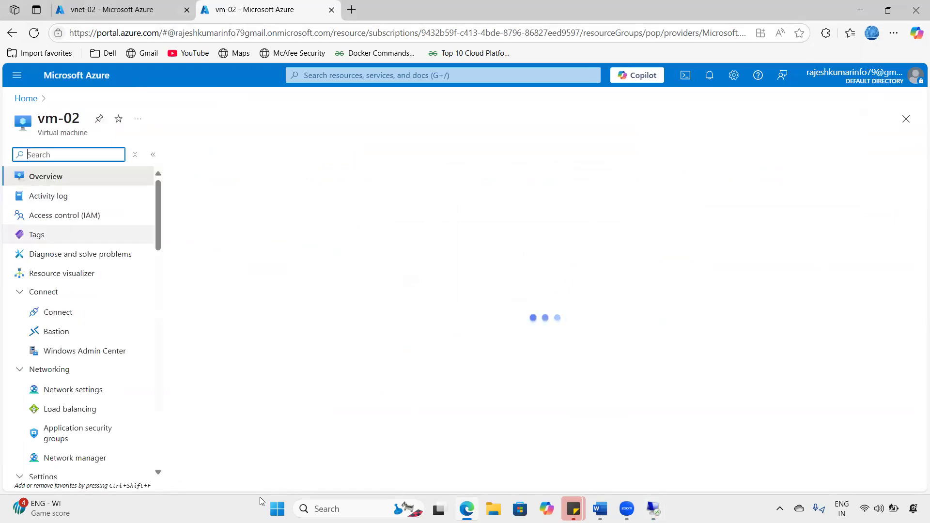
Step: Download and keep a fresh native RDP connection file for vm-02
click(233, 179)
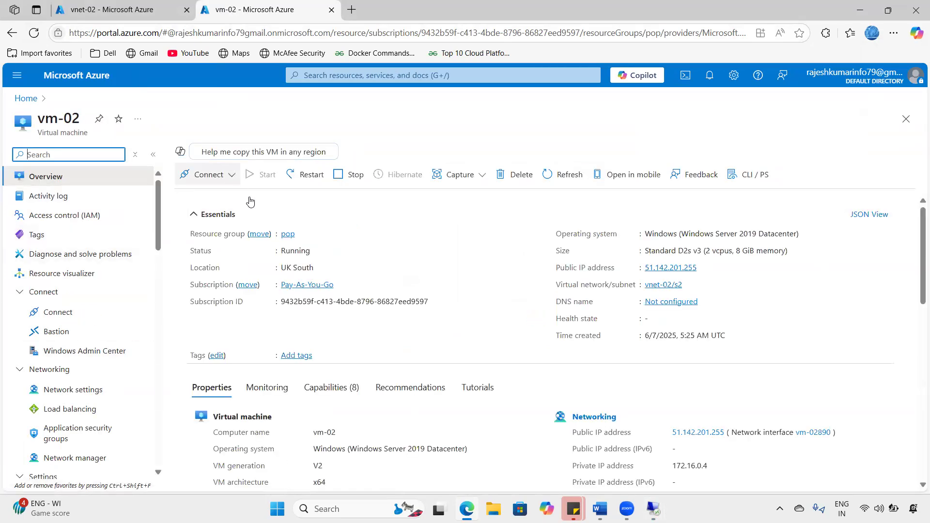
click(252, 202)
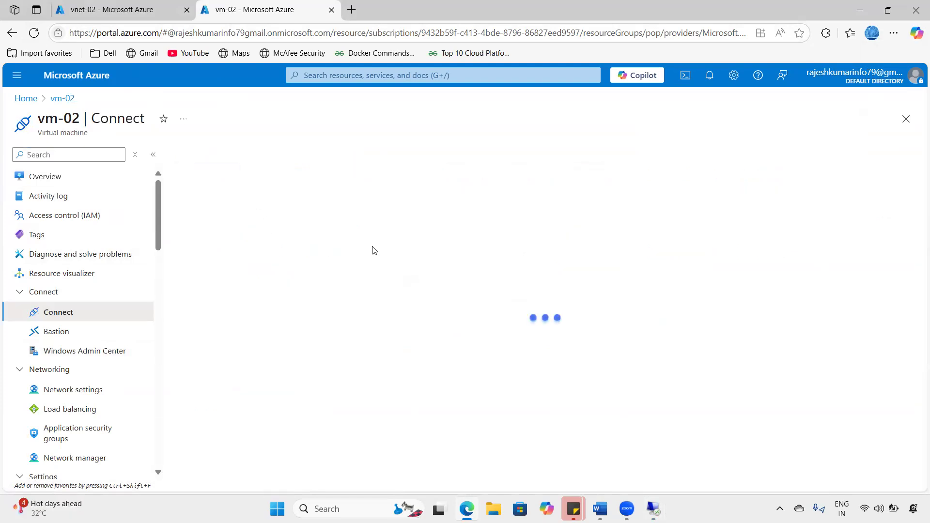
click(296, 450)
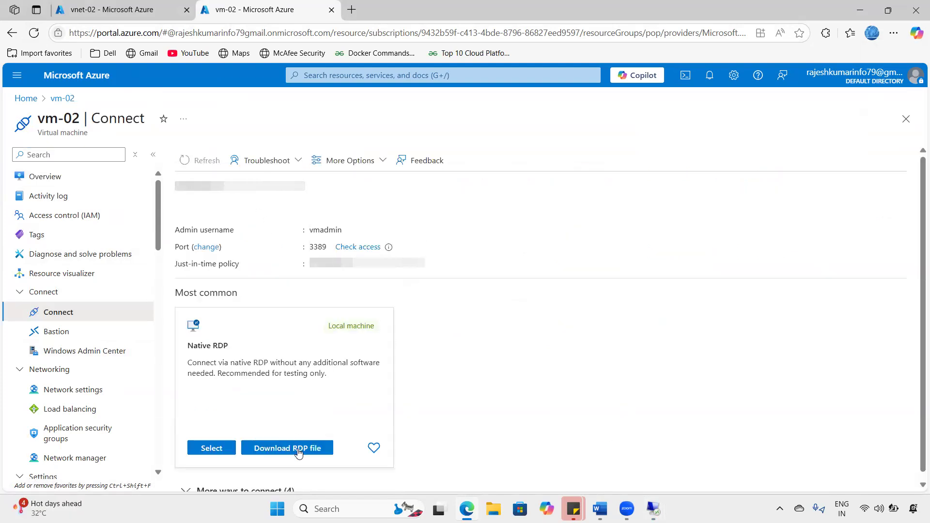
click(682, 105)
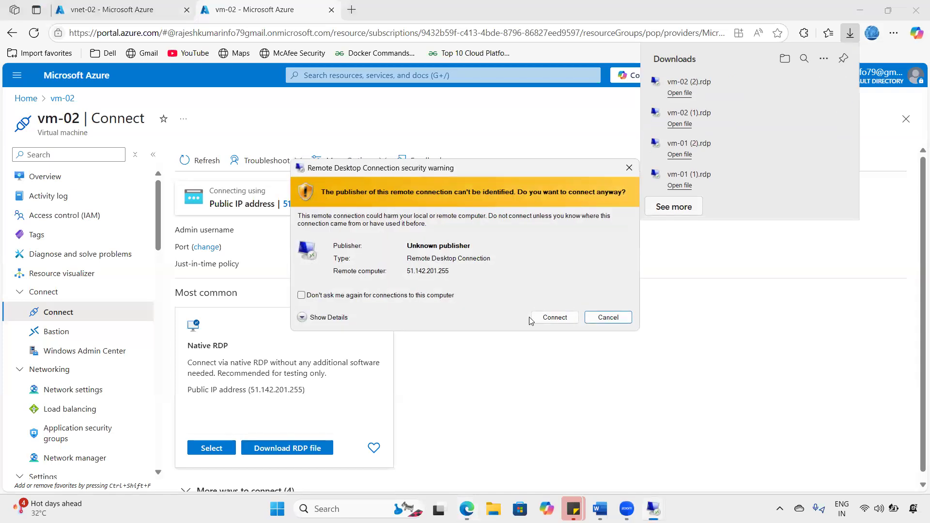
Step: Connect to vm-02 at 51.142.201.255 with the admin credentials, accepting the certificate warning
click(541, 318)
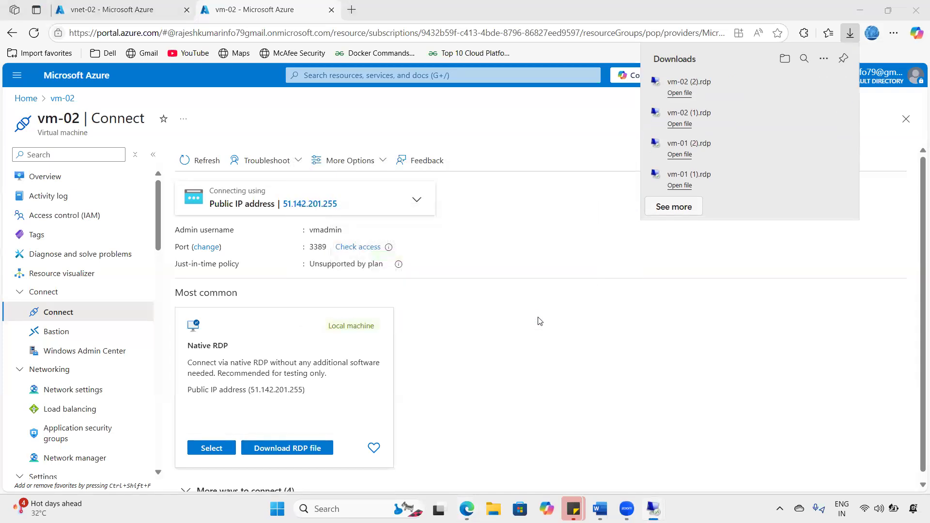
text(••)
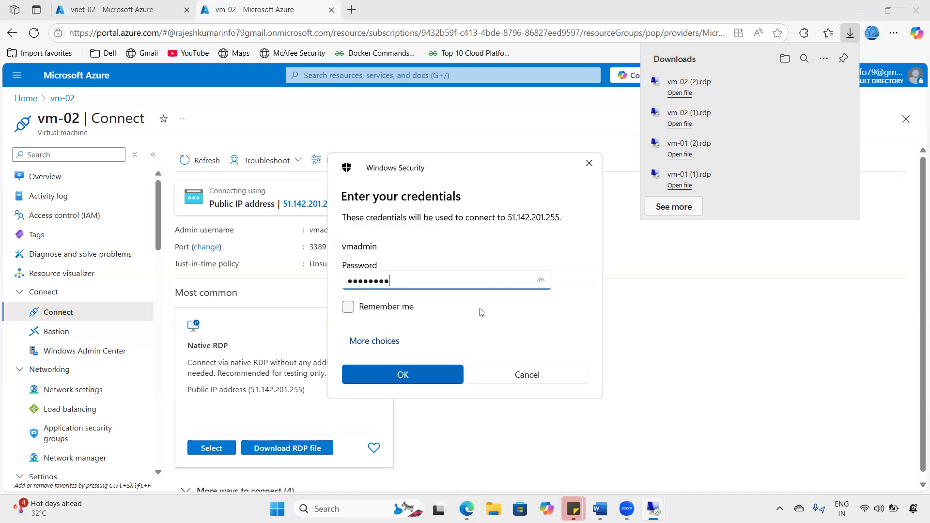
text(••)
click(426, 366)
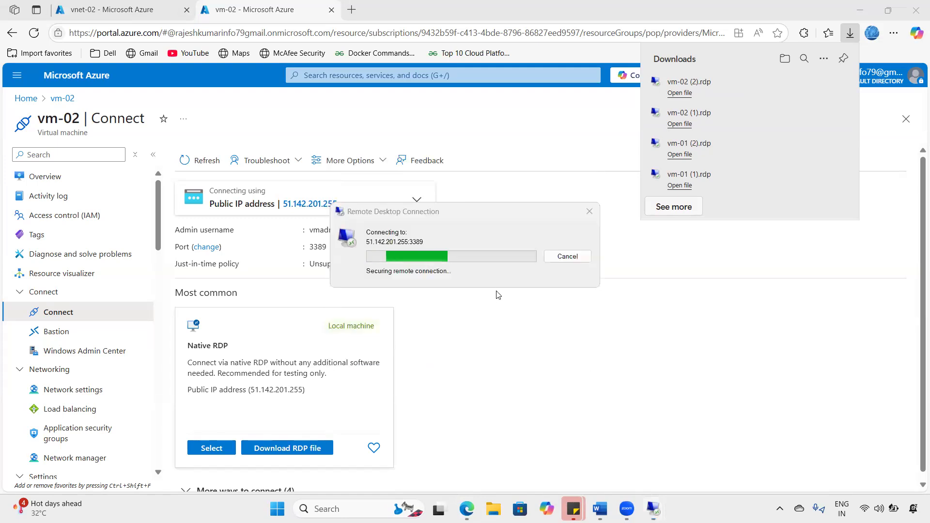
click(503, 349)
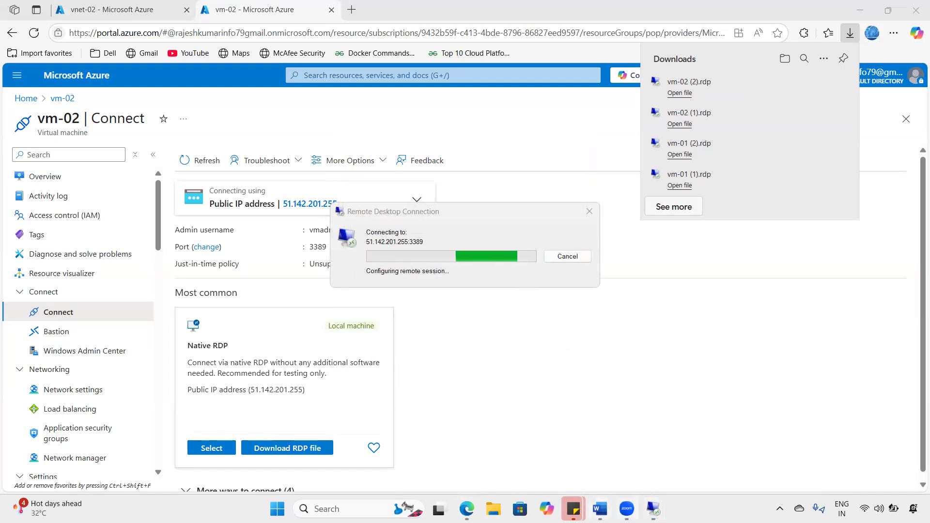
Step: Bring the vm-01 remote session forward and close the Admin Center prompt and Server Manager
mouse_move(653, 508)
click(610, 464)
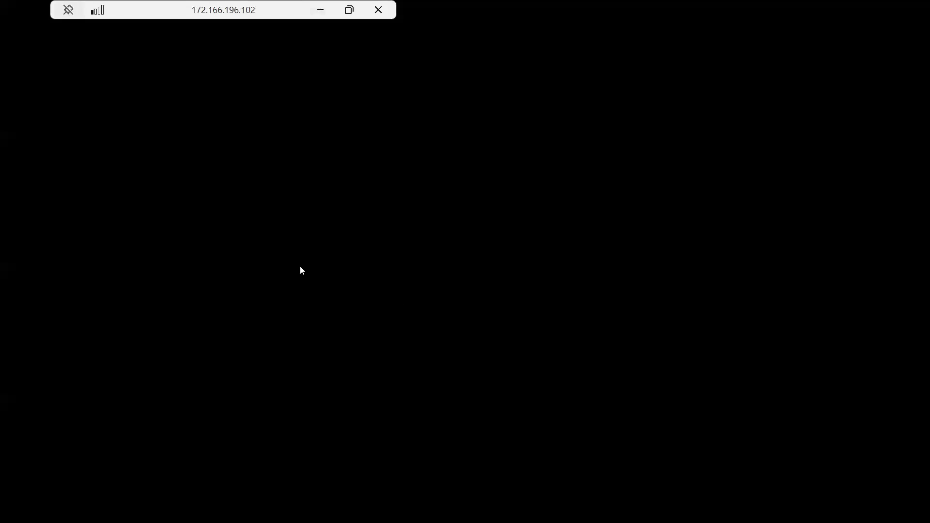
click(423, 118)
click(913, 6)
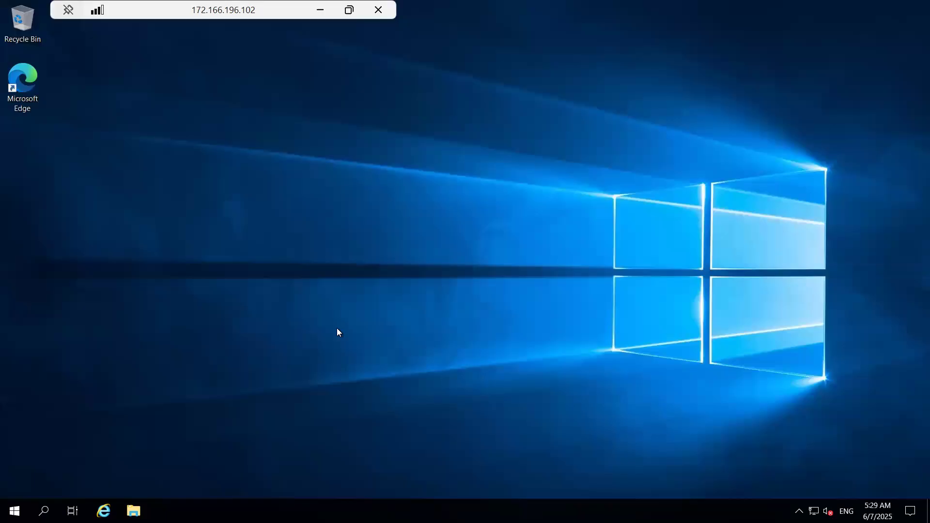
Step: In a vm-01 command prompt, run hostname and ipconfig to show its IP address
key(super+r)
text(cmd)
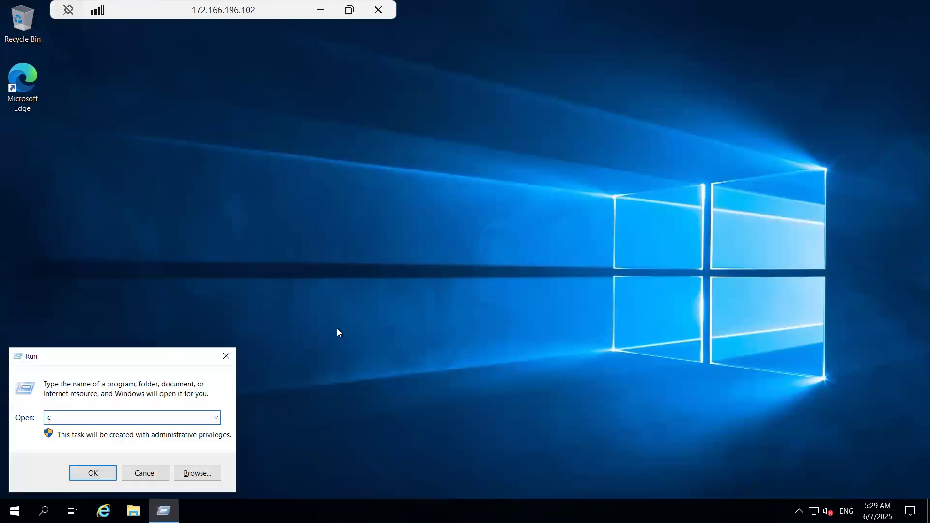
key(Return)
text(hlostn)
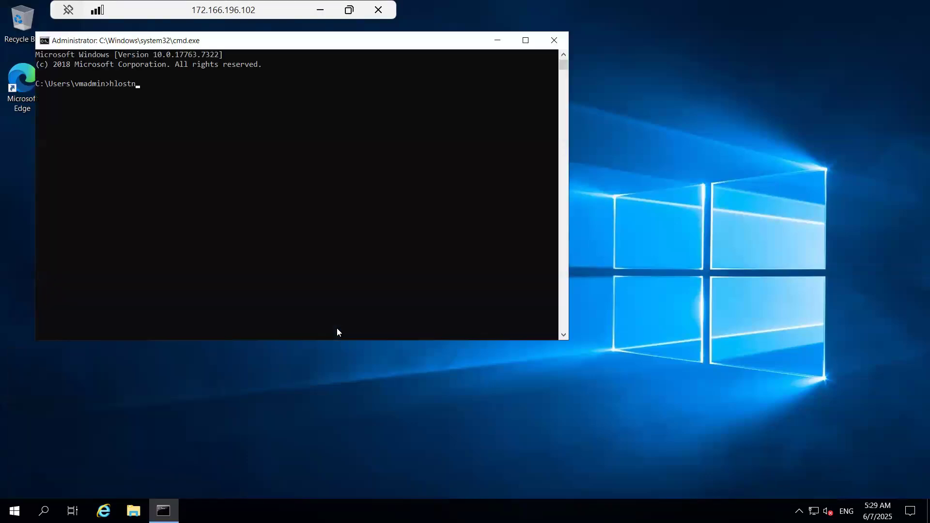
text(s)
key(BackSpace)
key(BackSpace)
key(BackSpace)
key(BackSpace)
key(BackSpace)
text(os)
key(Return)
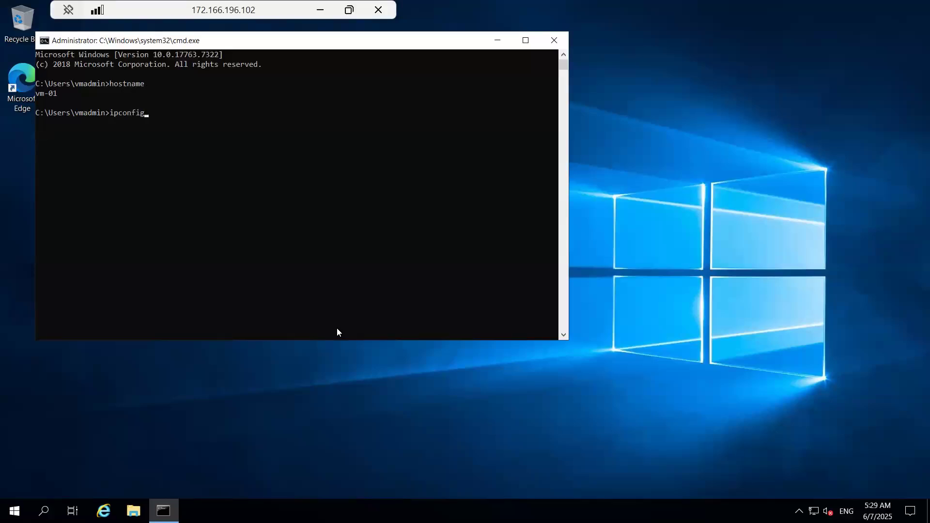
text(ipconfig)
key(Return)
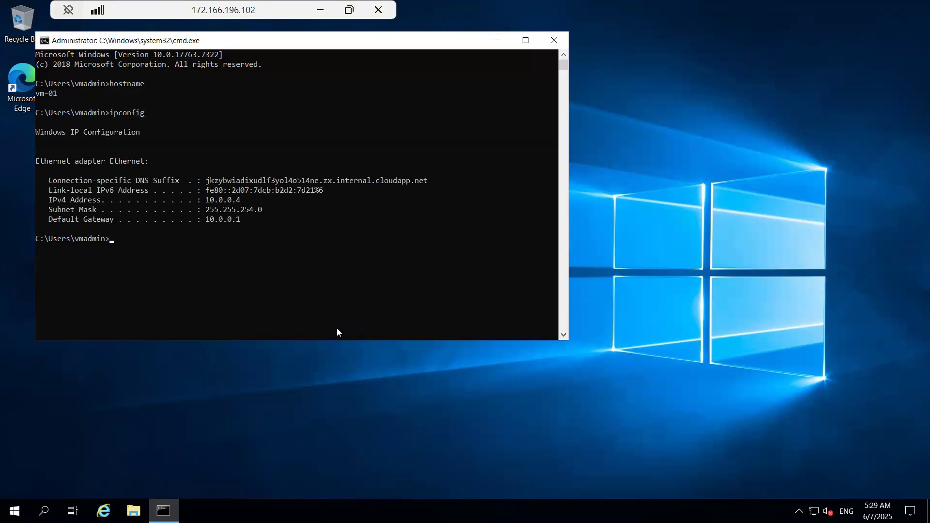
Step: Enable vm-01's File and Printer Sharing Echo Request inbound rule via firewall.cpl, then close the firewall windows
key(super+r)
text(fi)
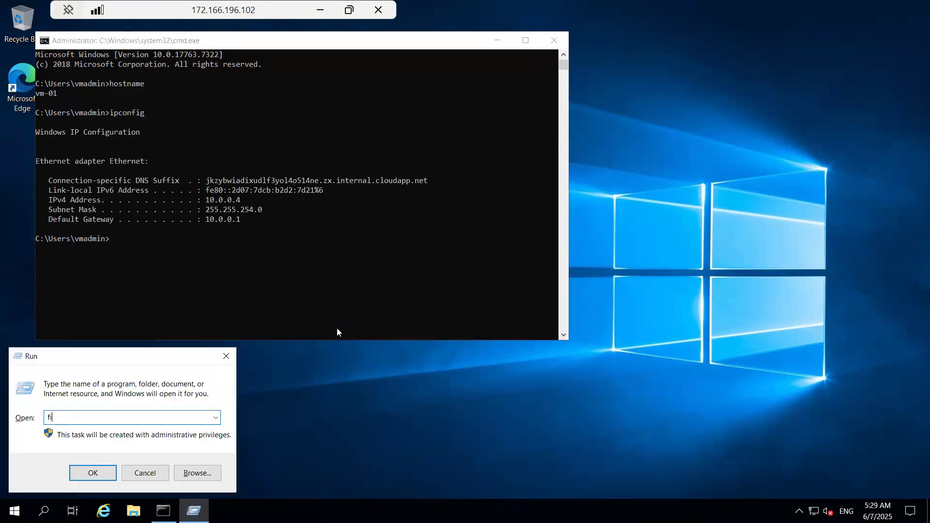
text(rewall.cpl)
key(Return)
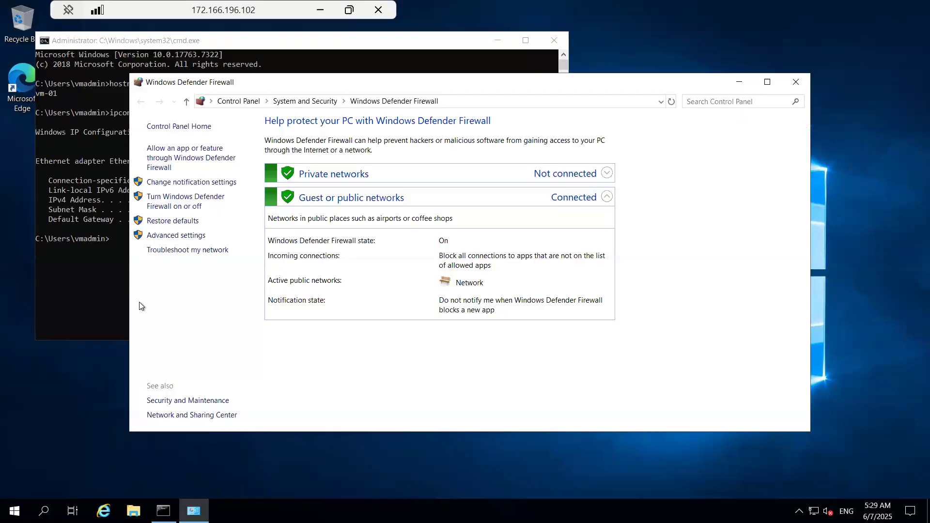
click(176, 236)
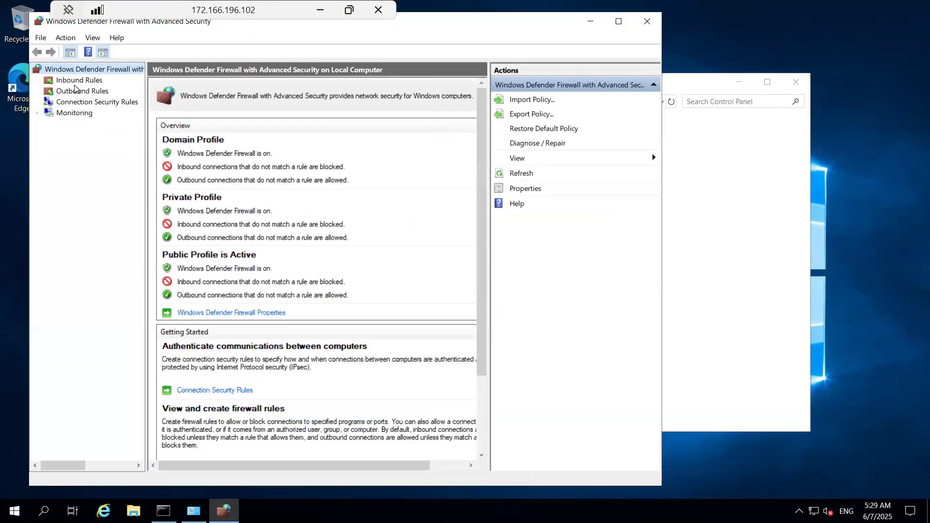
click(71, 80)
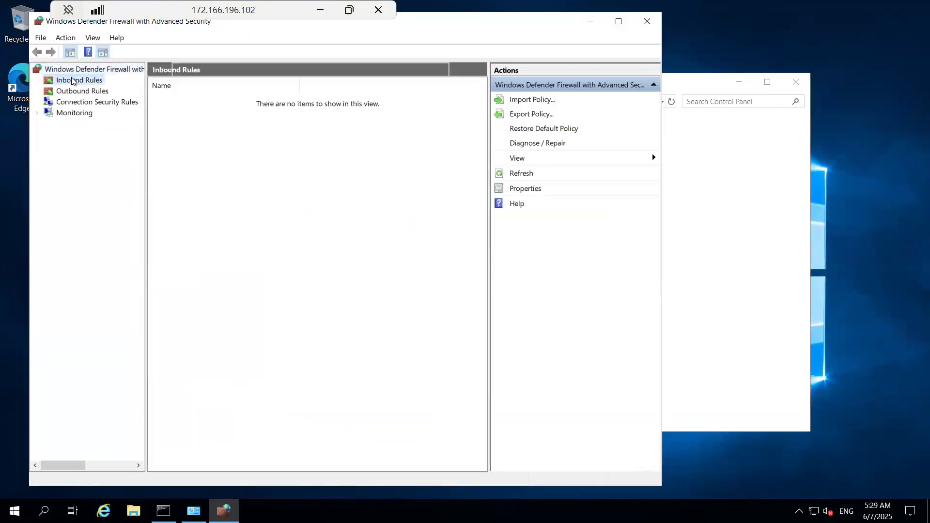
click(217, 158)
key(f)
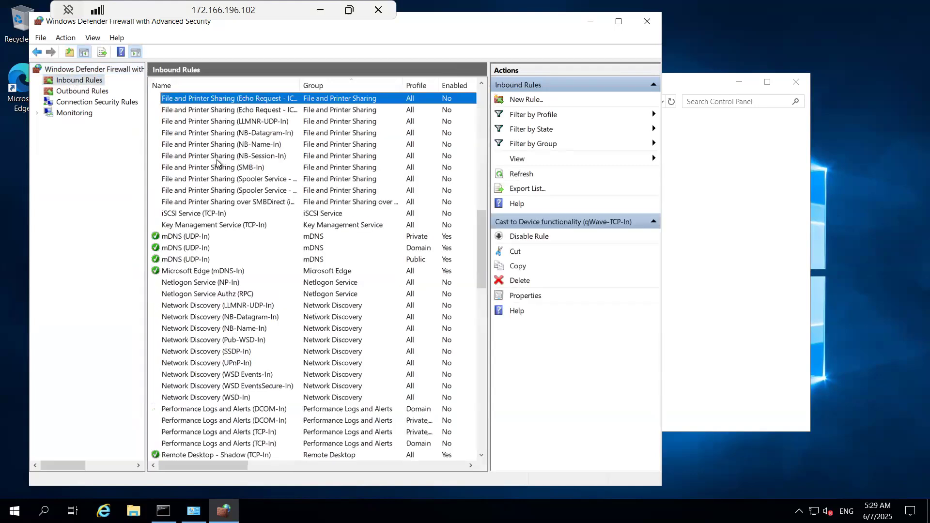
right_click(279, 97)
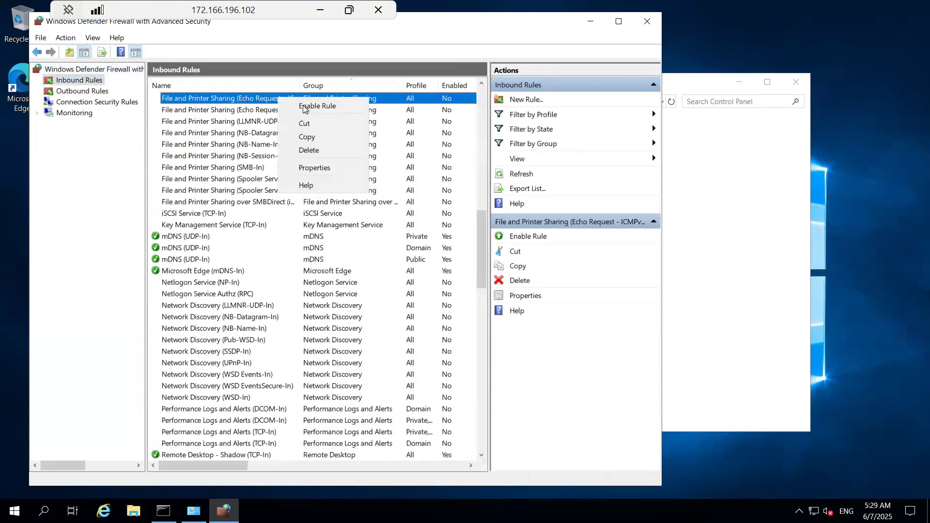
click(303, 106)
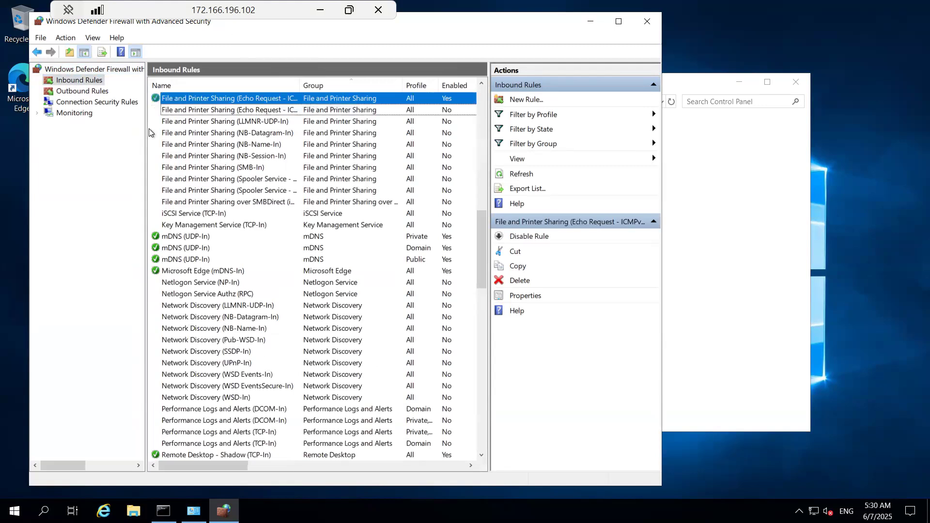
key(alt+F4)
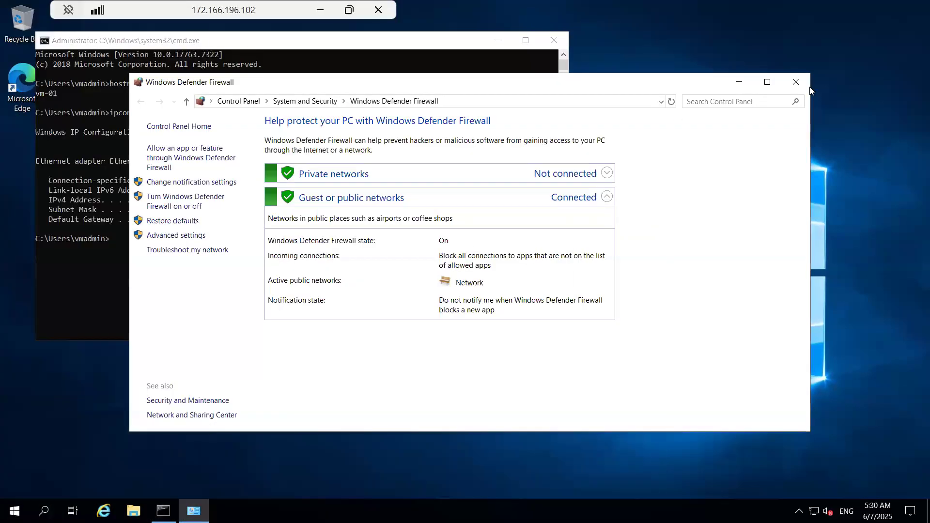
key(alt+F4)
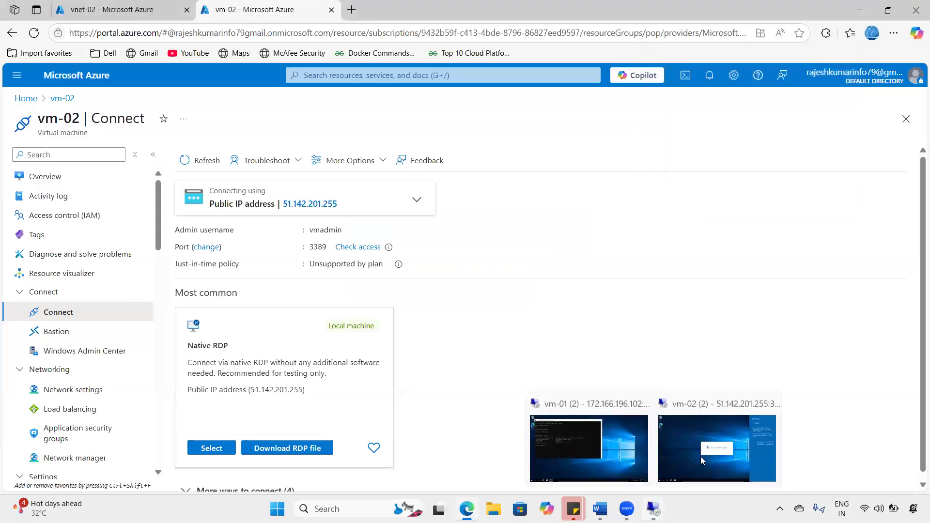
Step: In the vm-02 session, allow network discovery and run hostname in a new command prompt
click(700, 456)
click(785, 220)
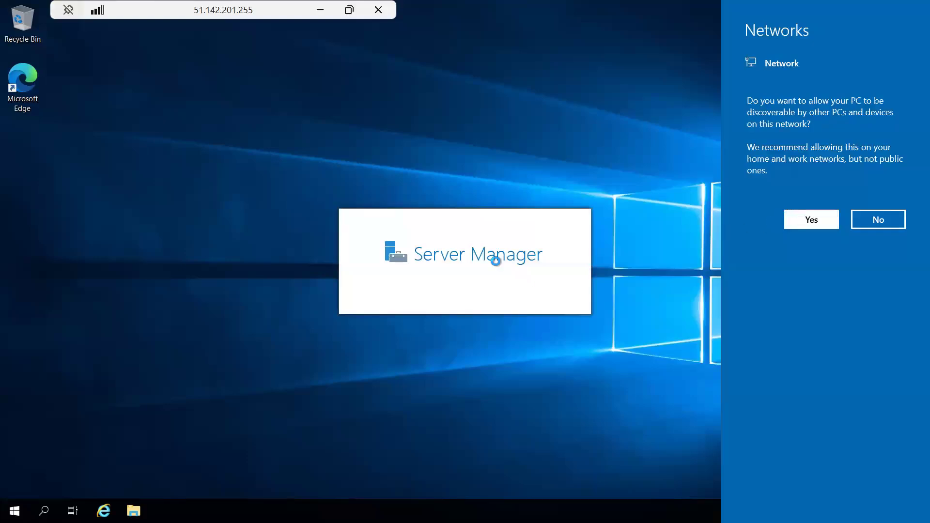
key(super+r)
text(cmd)
key(Return)
text(hostname)
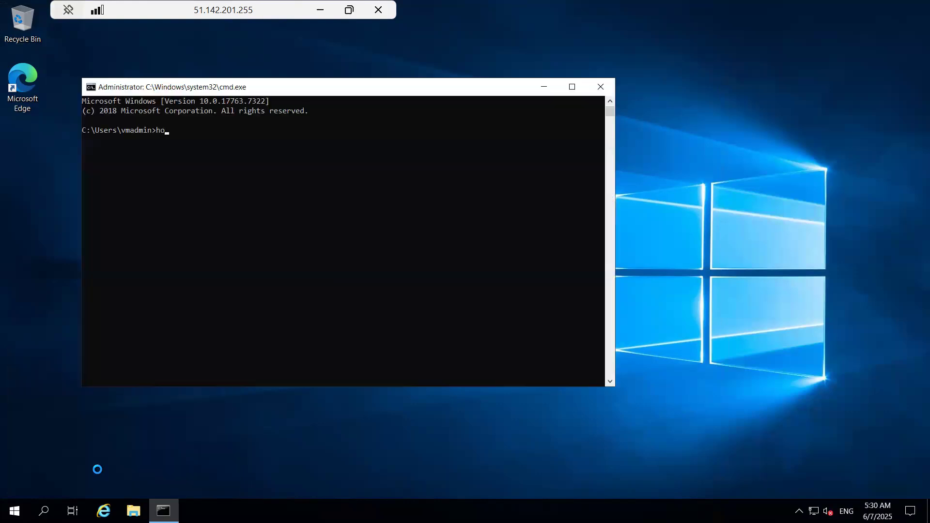
key(Return)
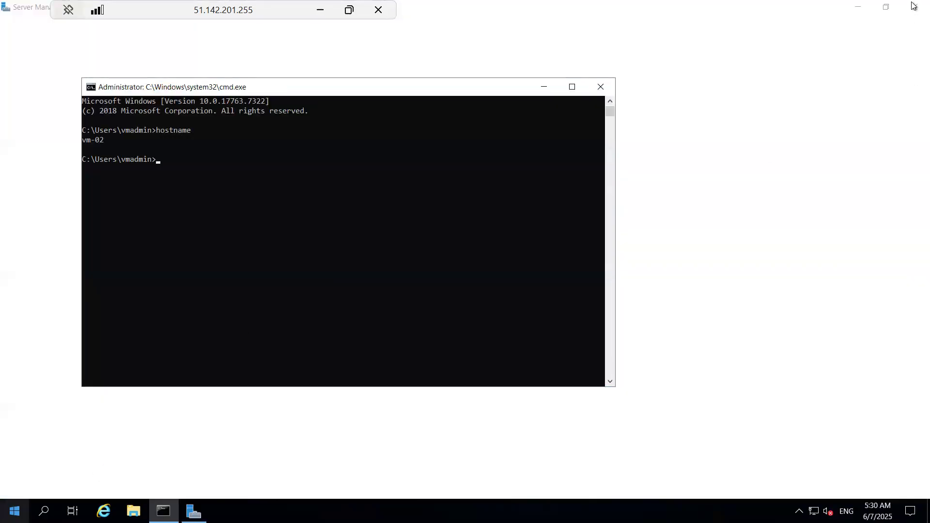
Step: Close Server Manager and run ipconfig, marking vm-02's IPv4 address 172.16.0.4
click(913, 6)
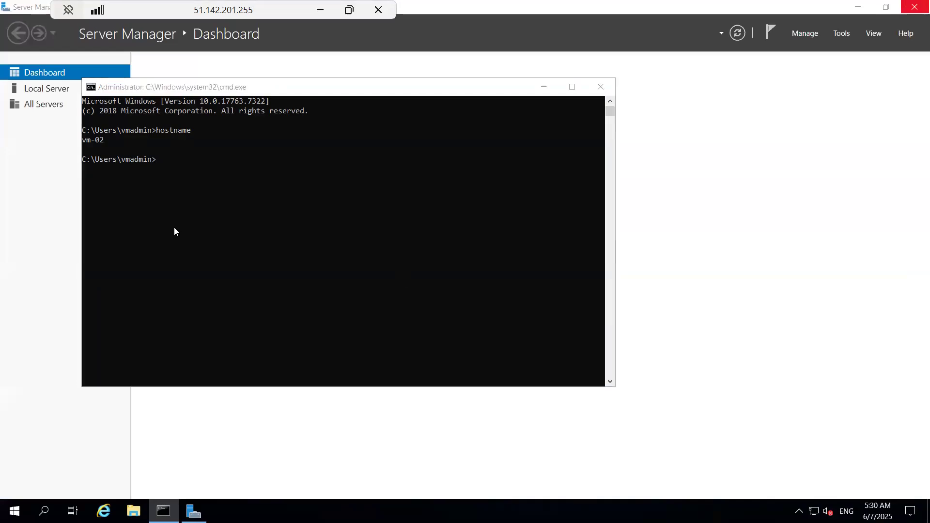
text(ipcnfig)
key(BackSpace)
key(BackSpace)
key(BackSpace)
key(BackSpace)
text(onfig)
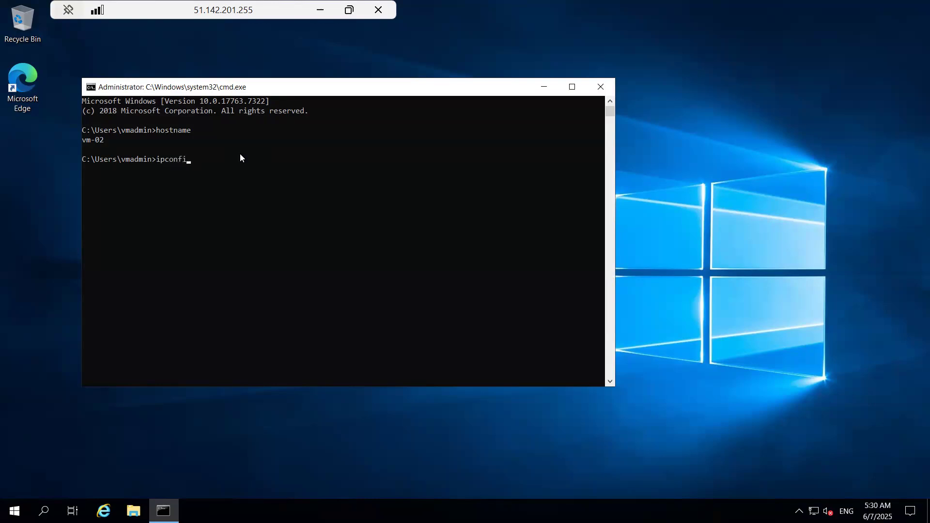
key(Return)
drag(310, 247, 252, 247)
click(311, 247)
key(super+r)
Step: Launch firewall.cpl and open the Advanced settings Inbound Rules list on vm-02
text(firewall.cpl)
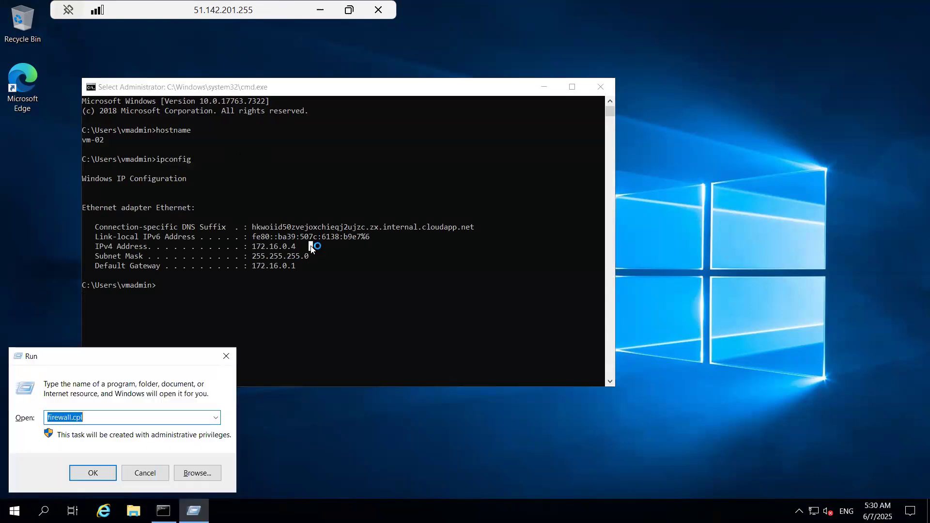
key(Return)
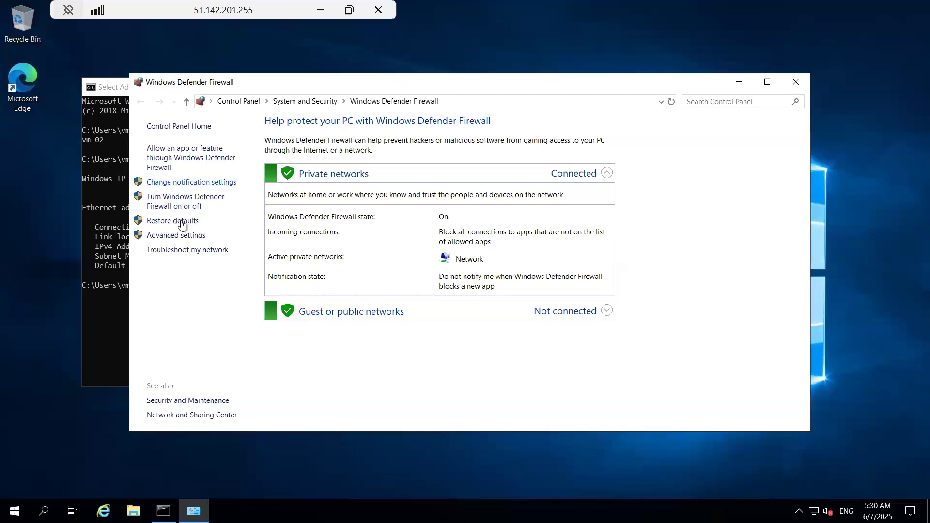
click(175, 236)
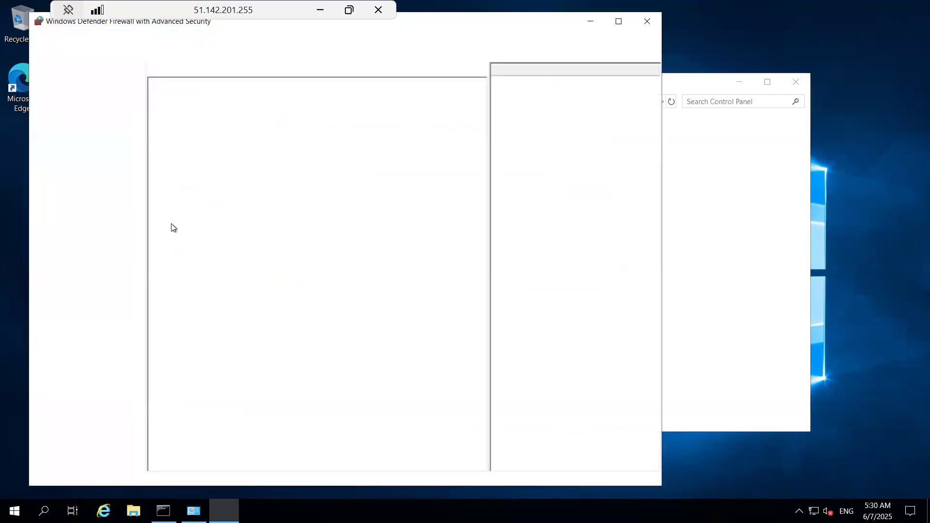
click(79, 81)
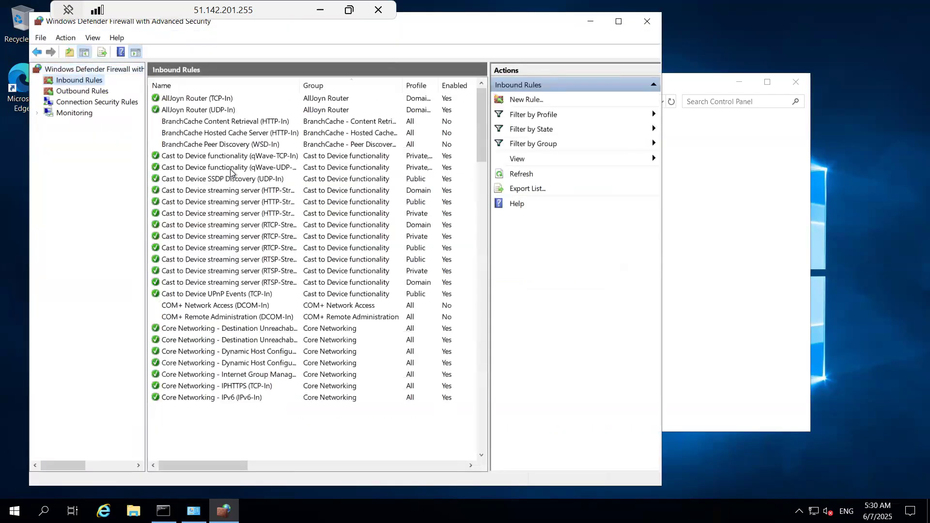
Step: Enable the File and Printer Sharing Echo Request rule and close both firewall windows
click(231, 170)
scroll(230, 170, down, 15)
click(278, 103)
right_click(252, 99)
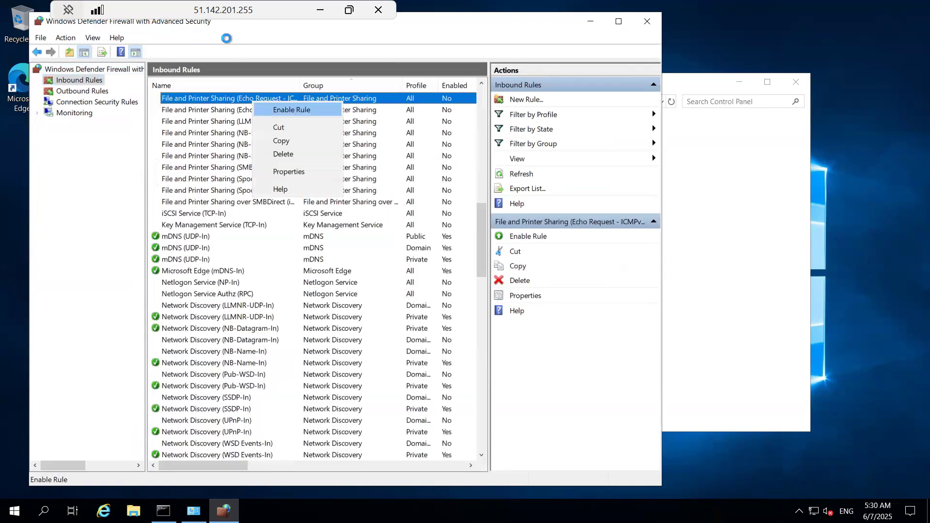
click(290, 110)
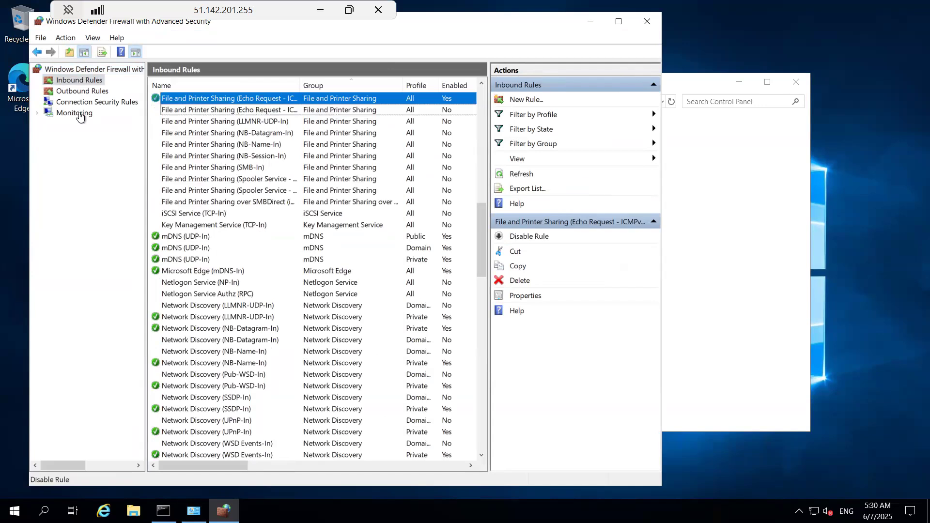
click(39, 21)
click(491, 211)
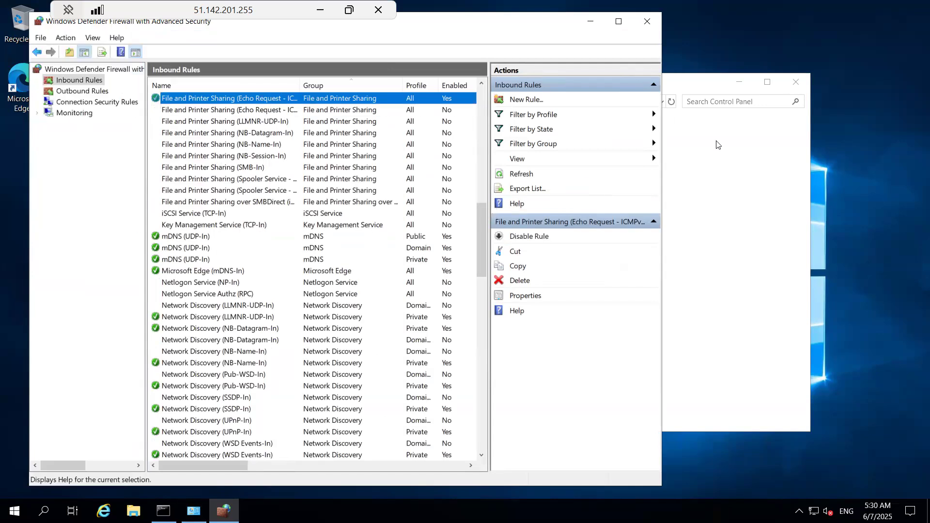
click(647, 23)
click(795, 84)
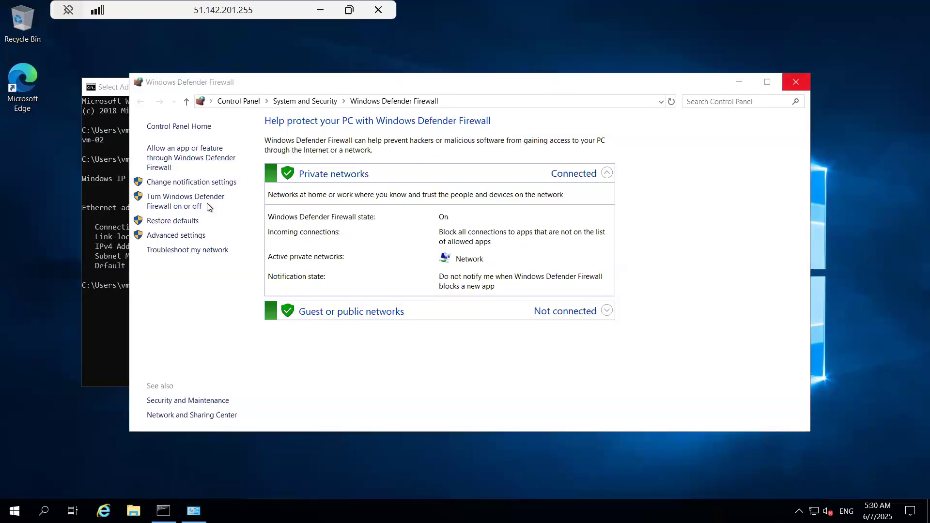
Step: On vm-02, start a continuous ping to 10.0.0.4 in a new command prompt, then minimize the session
key(super+r)
text(cmd)
key(Return)
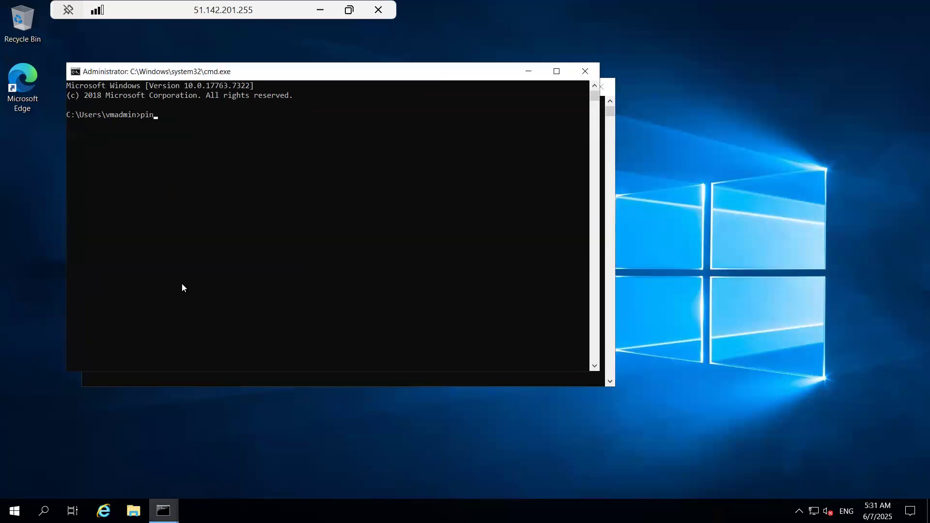
drag(117, 72, 223, 245)
click(323, 233)
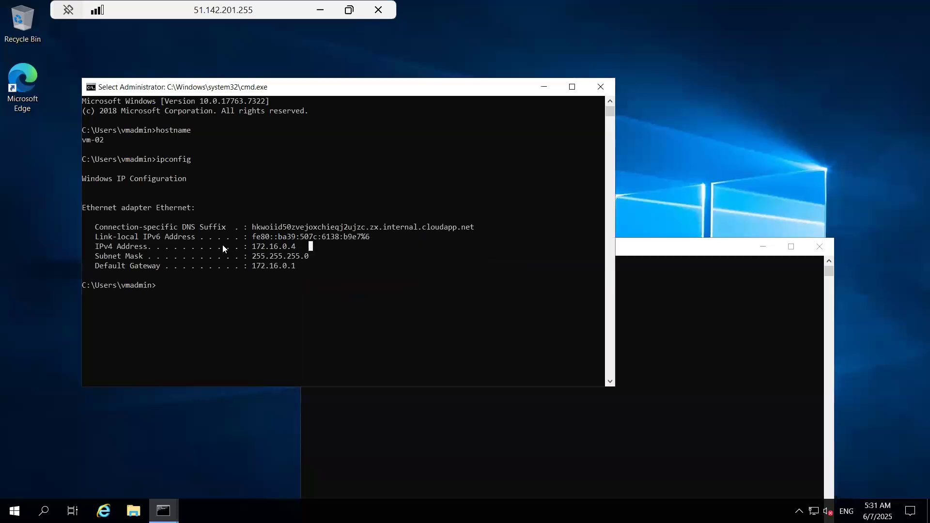
click(727, 402)
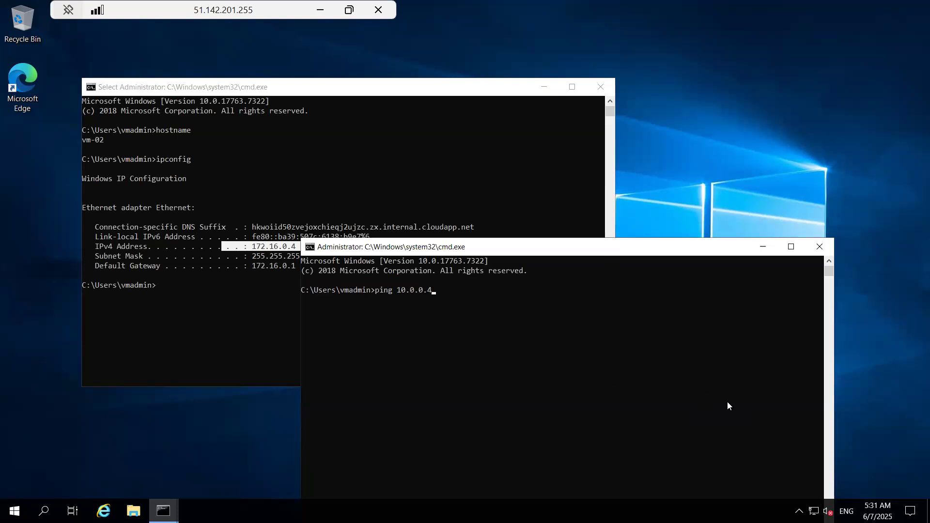
text(t)
key(Return)
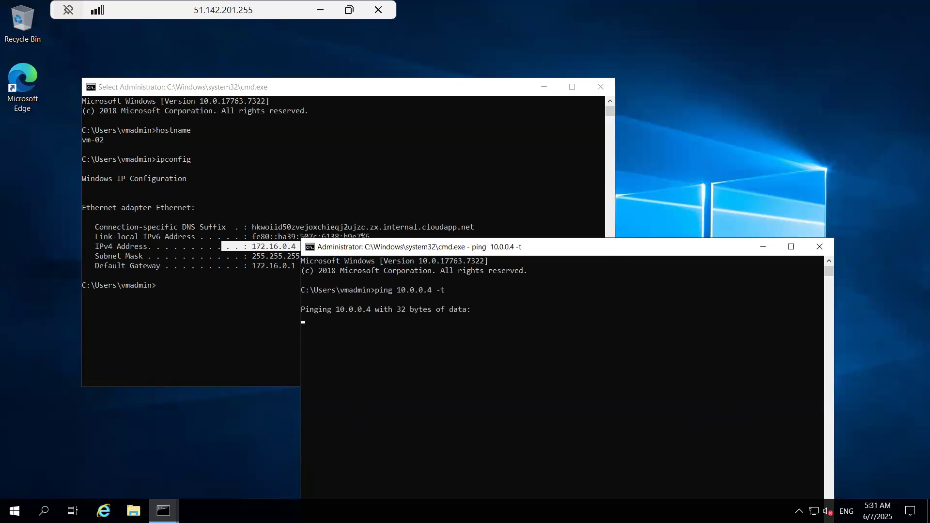
click(319, 11)
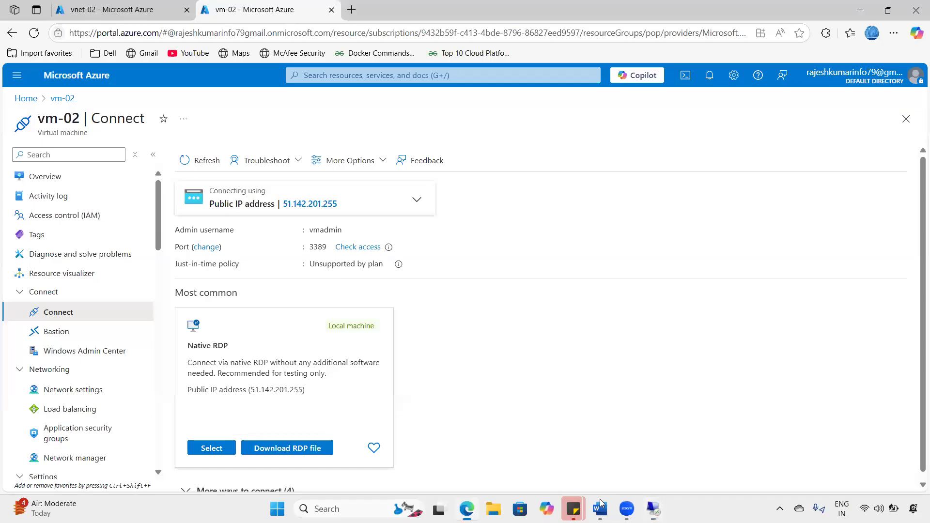
Step: On vm-01, run 'ping 172.16.0.4 -t' in a new command prompt, then minimize the session
mouse_move(652, 509)
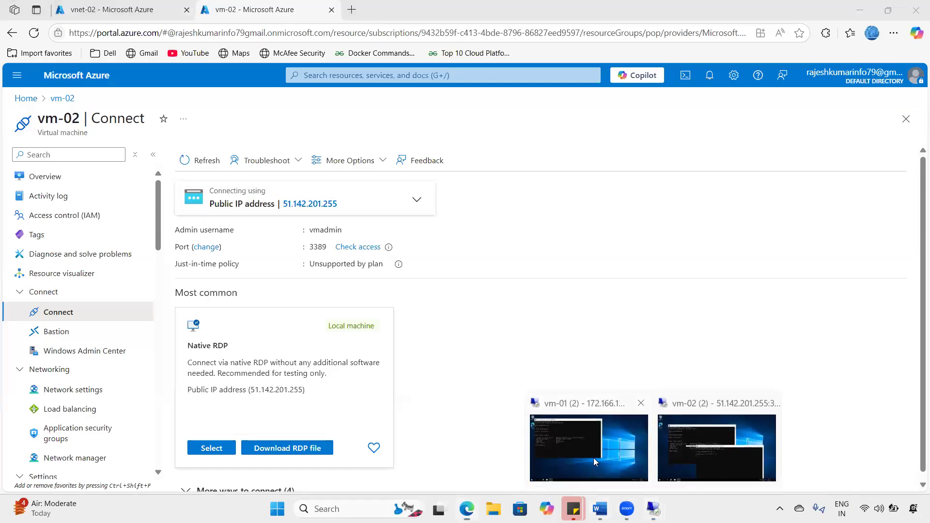
click(597, 464)
drag(70, 95, 7, 97)
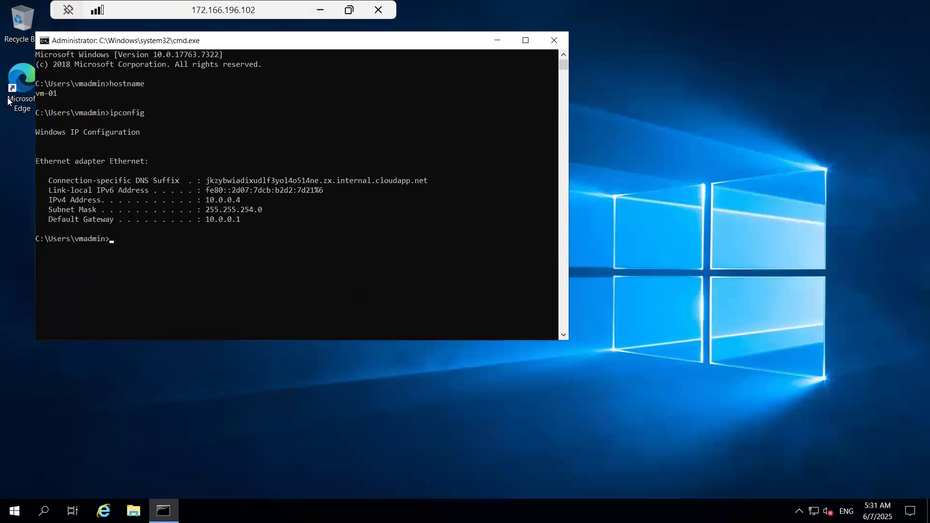
click(181, 157)
key(super+r)
text(cmd)
key(Return)
text(pi)
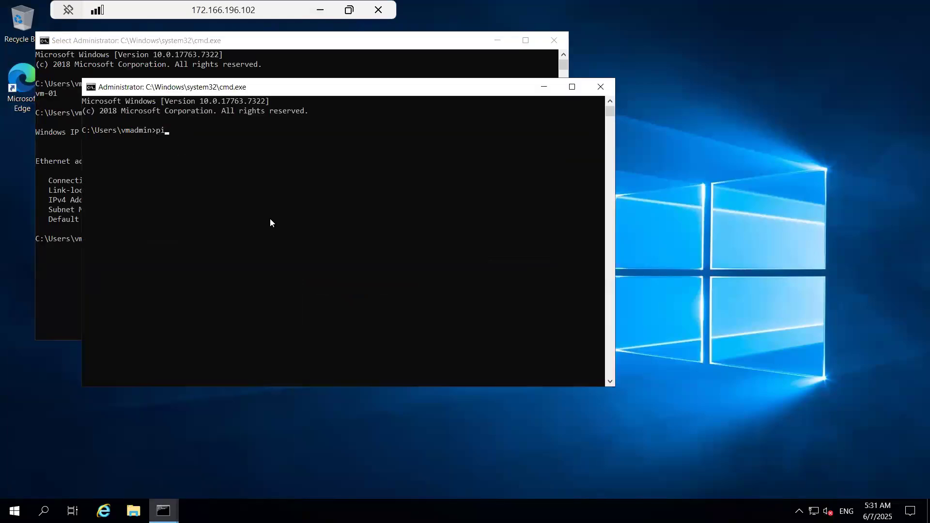
text(ng 172.16.0.4 -t)
key(Return)
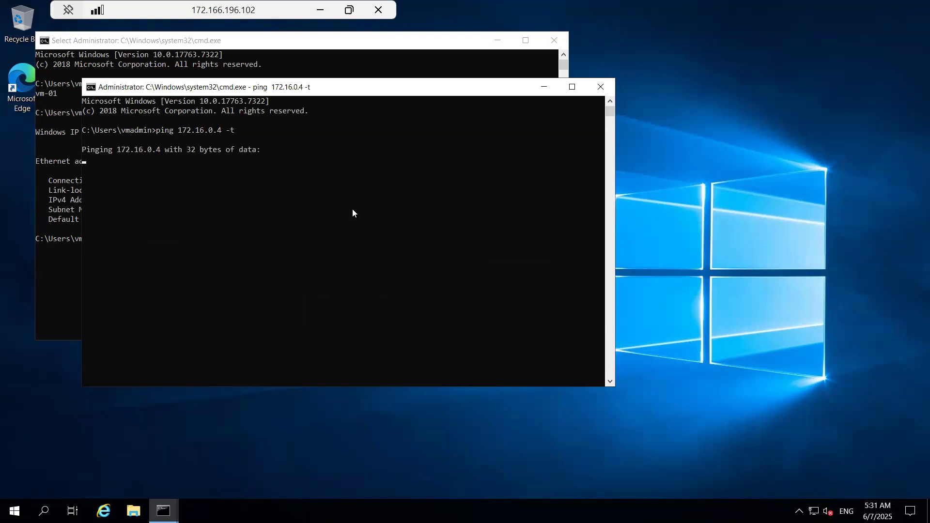
drag(255, 95, 301, 257)
click(320, 10)
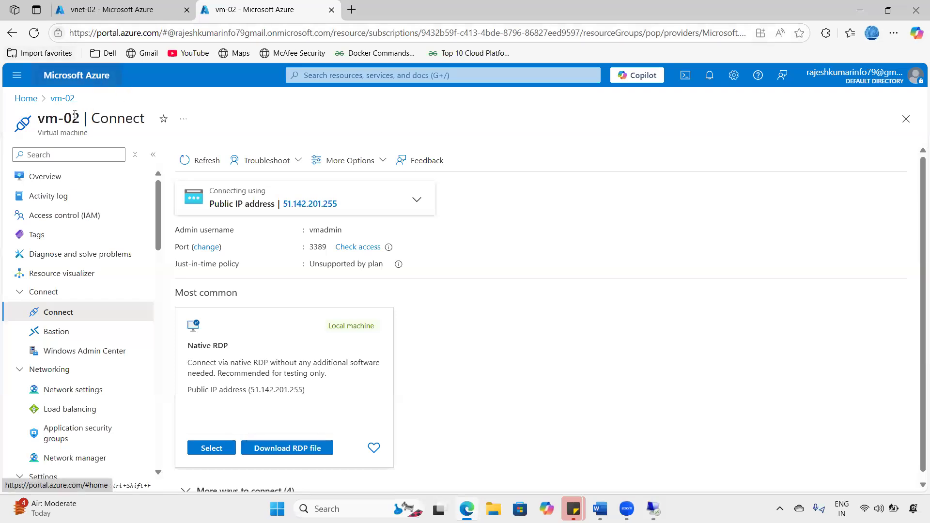
Step: Open the Virtual machines list from Home and highlight vm-01 and vm-02
click(48, 101)
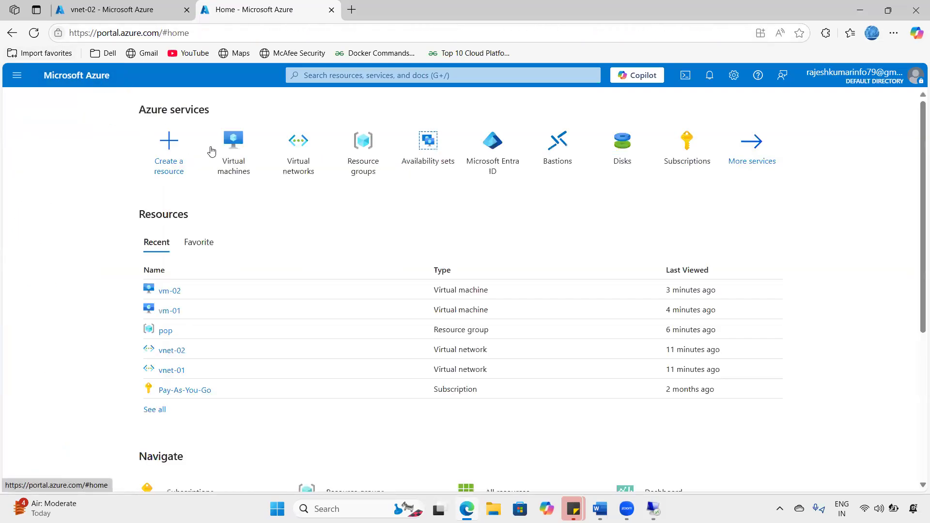
click(217, 156)
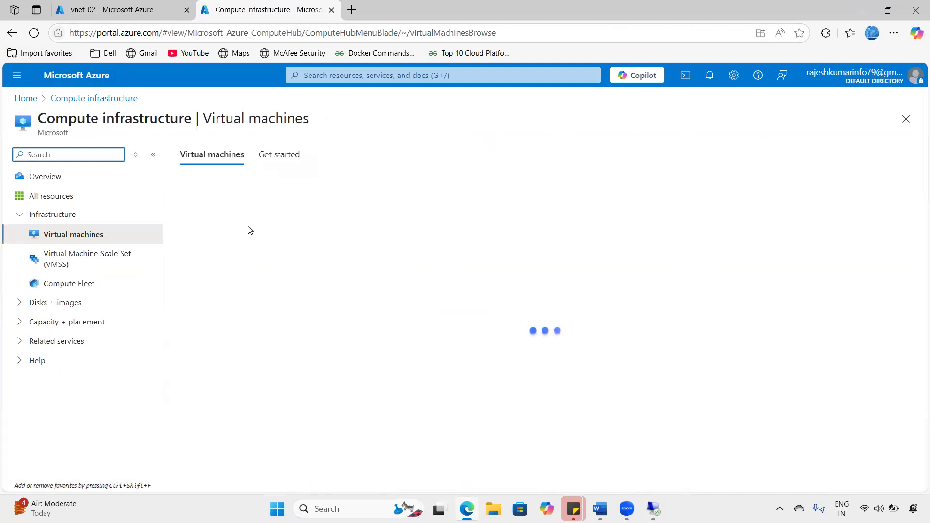
drag(252, 297, 205, 293)
drag(245, 319, 214, 314)
Step: Return to the Virtual networks list and highlight vnet-01, vnet-02 and their UK South location
click(97, 7)
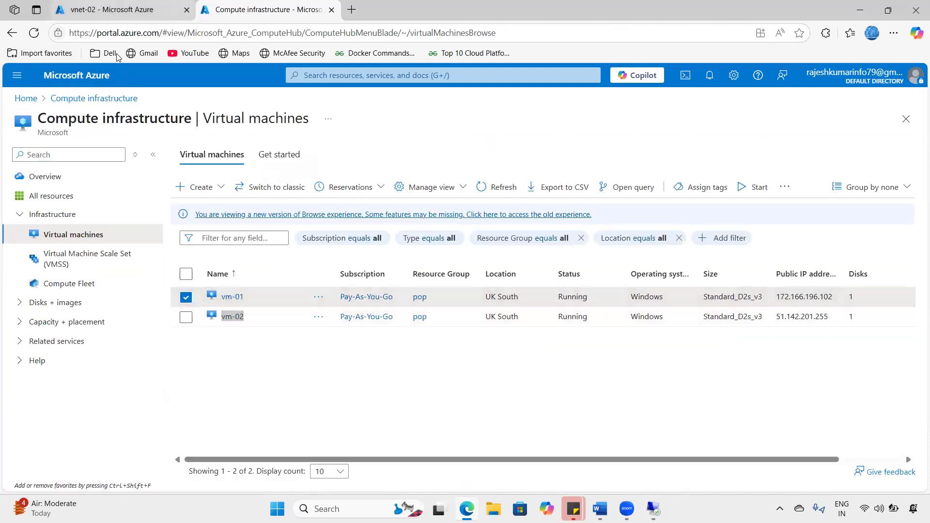
click(110, 102)
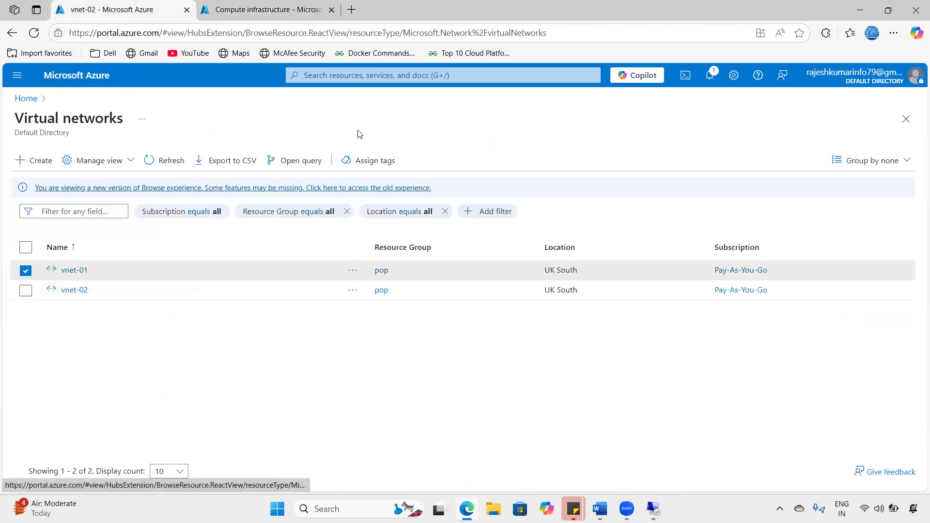
mouse_move(90, 272)
mouse_down()
mouse_move(69, 272)
mouse_move(91, 290)
mouse_up()
drag(601, 275, 527, 296)
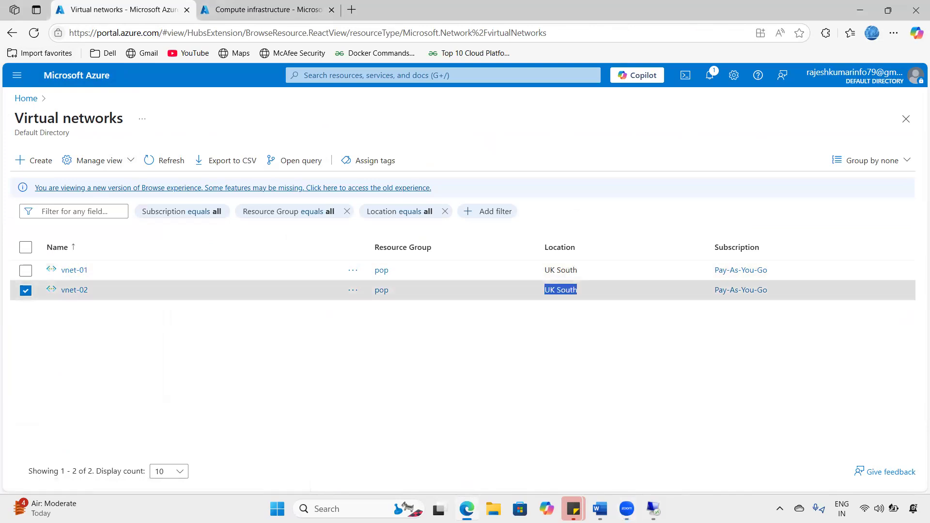
Step: Review the Azure Peering notes in Word, then return to the portal
click(600, 508)
click(533, 448)
scroll(354, 310, up, 3)
drag(309, 295, 662, 290)
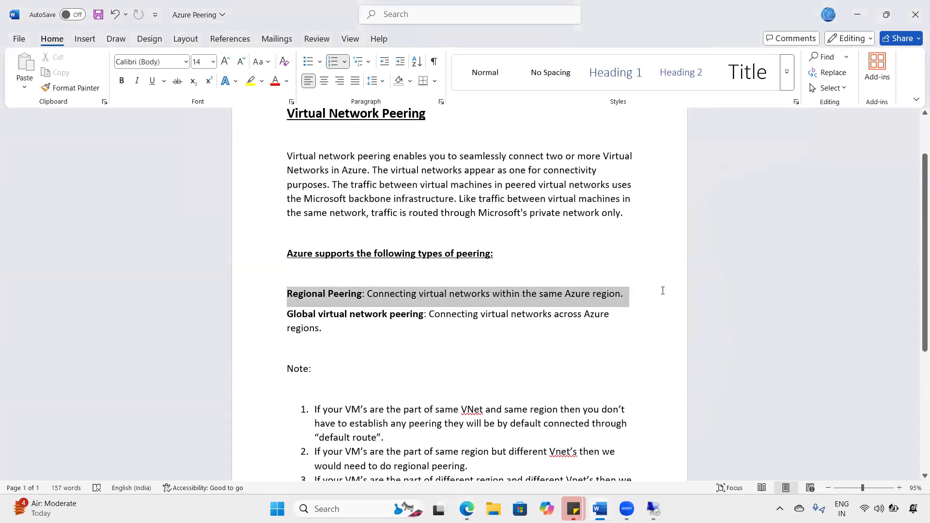
key(alt+Tab)
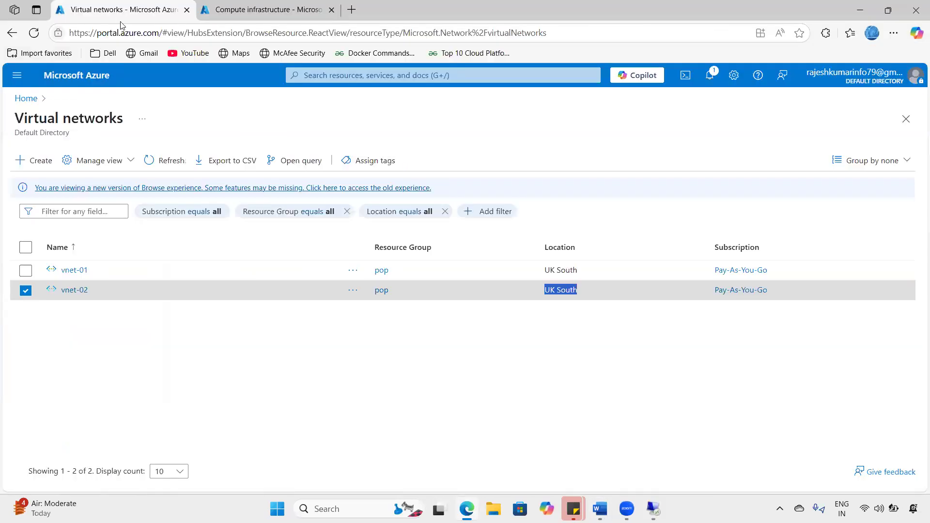
Step: From Home, open the Virtual networks list and open vnet-01, scrolling its Settings menu toward Peerings
click(97, 72)
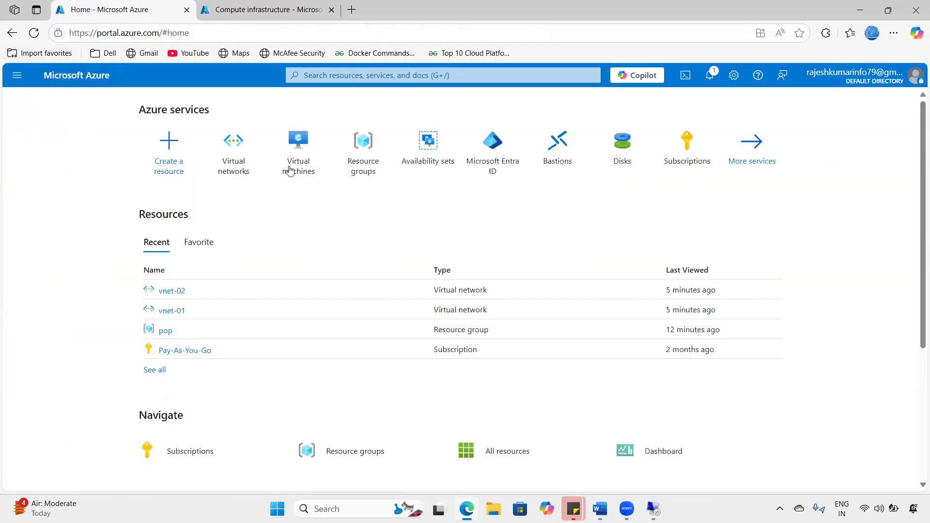
click(262, 177)
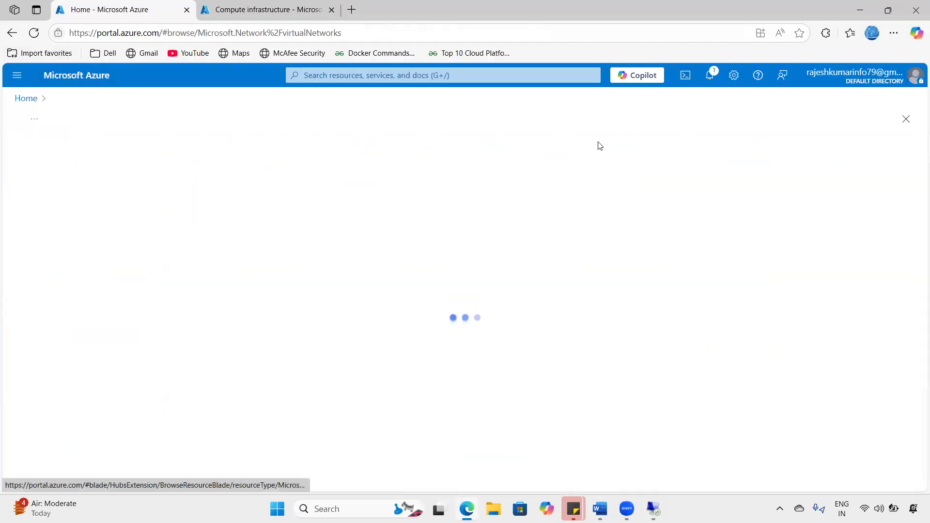
mouse_move(94, 259)
mouse_down()
mouse_move(70, 250)
mouse_move(111, 313)
mouse_move(69, 251)
mouse_up()
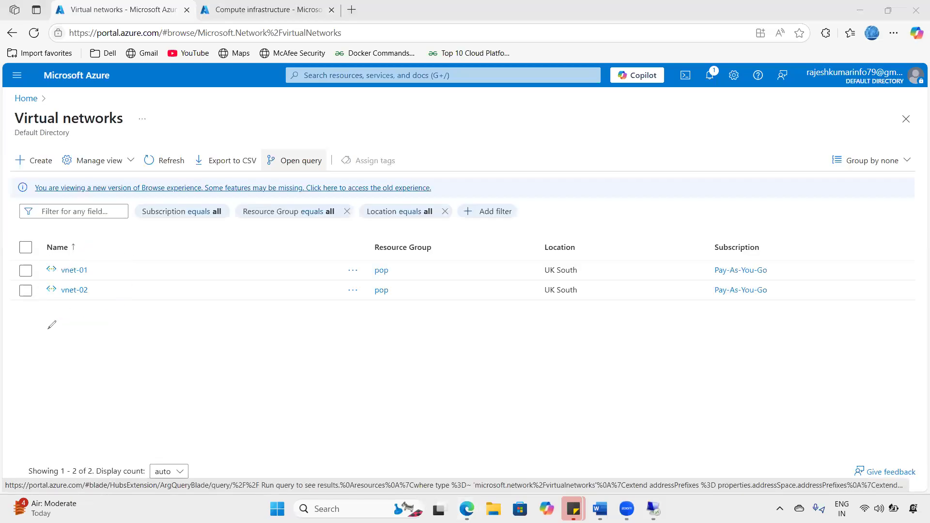
click(76, 272)
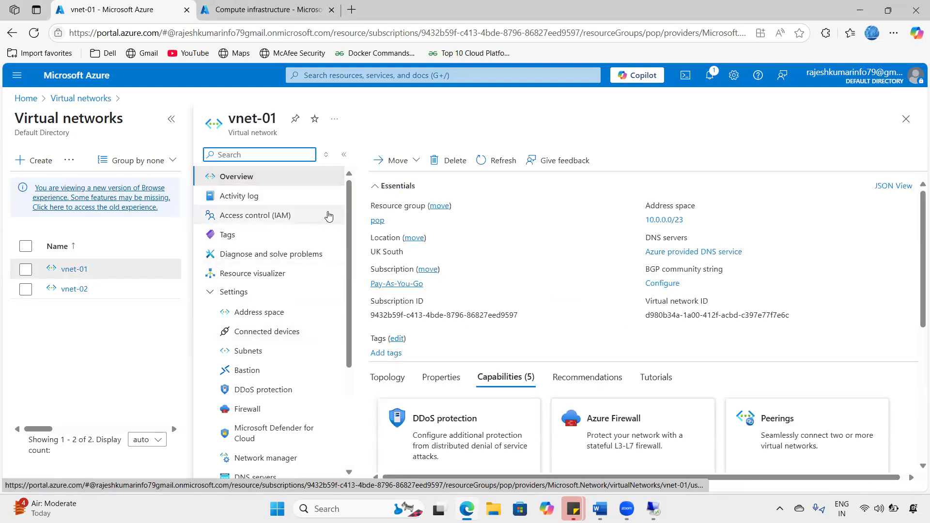
scroll(270, 415, down, 3)
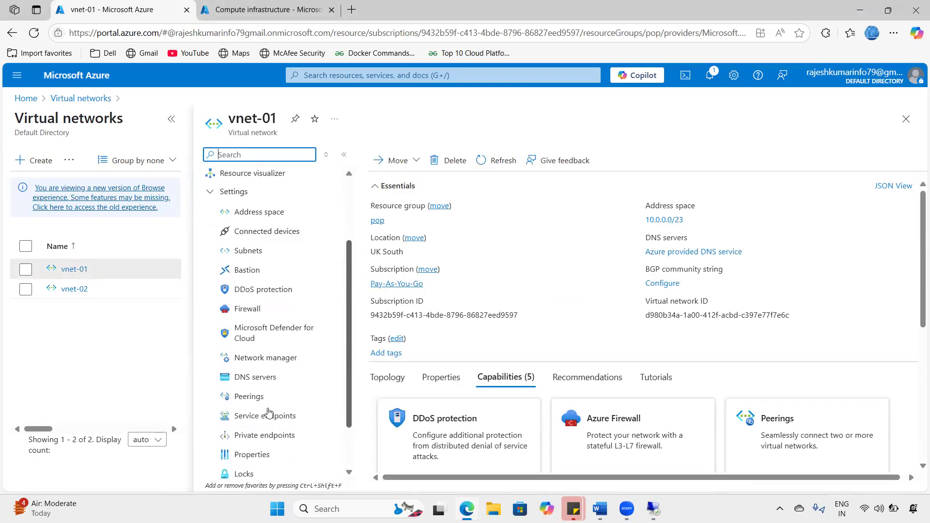
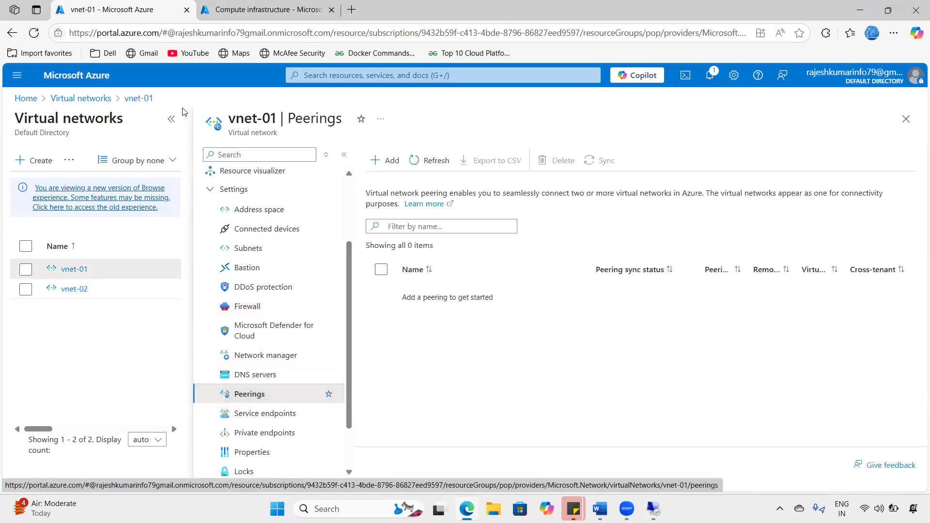
Step: From vnet-01's empty Peerings page, widen the view and start adding a new peering
drag(407, 297, 528, 306)
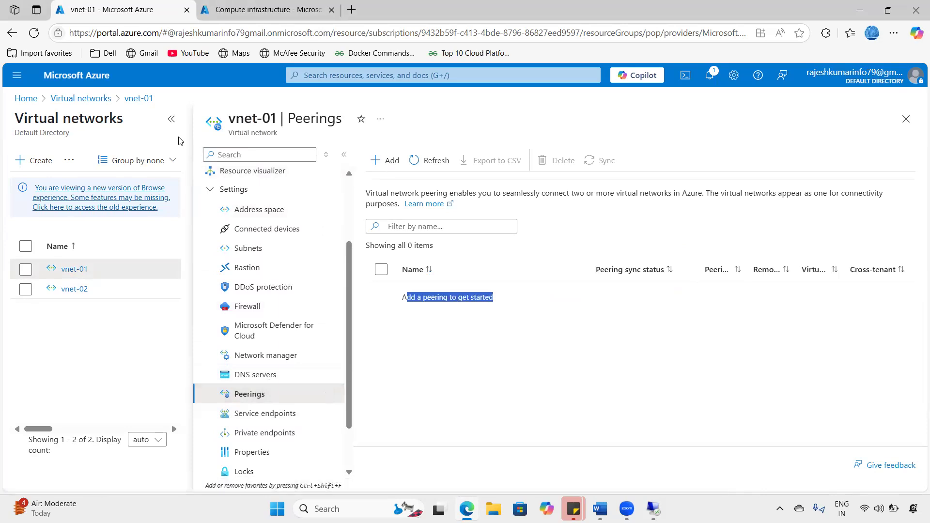
click(170, 119)
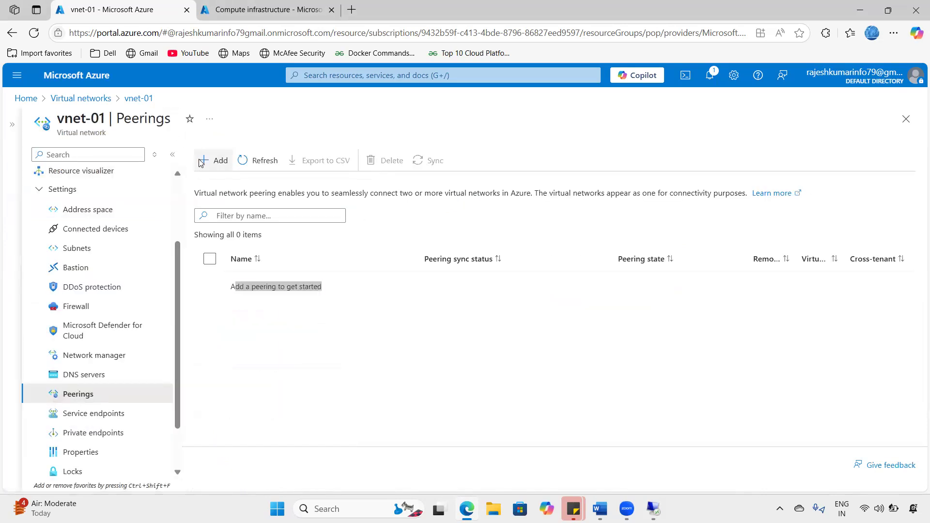
click(201, 163)
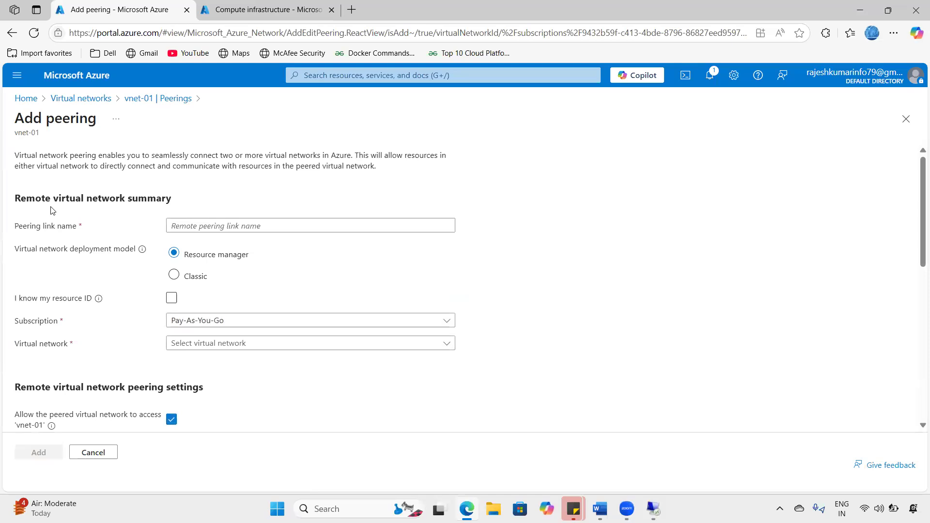
Step: Name the remote peering link vnet01tovnet02
drag(20, 199, 190, 205)
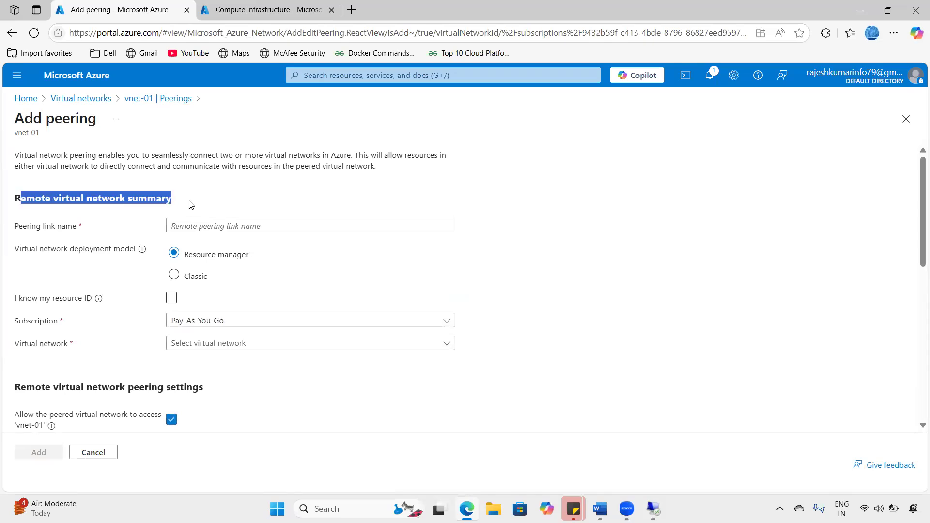
drag(43, 198, 177, 204)
click(663, 97)
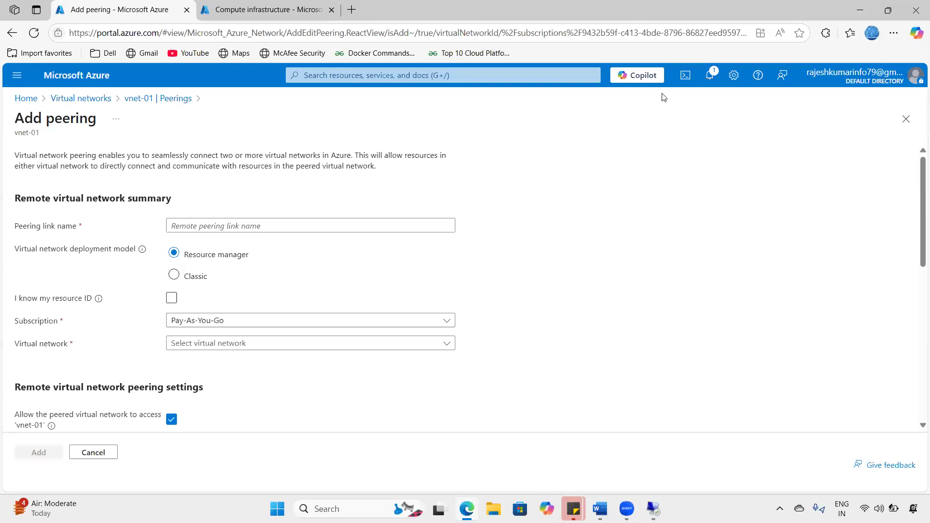
mouse_move(129, 108)
mouse_down()
mouse_move(161, 95)
mouse_move(124, 96)
mouse_move(144, 104)
mouse_up()
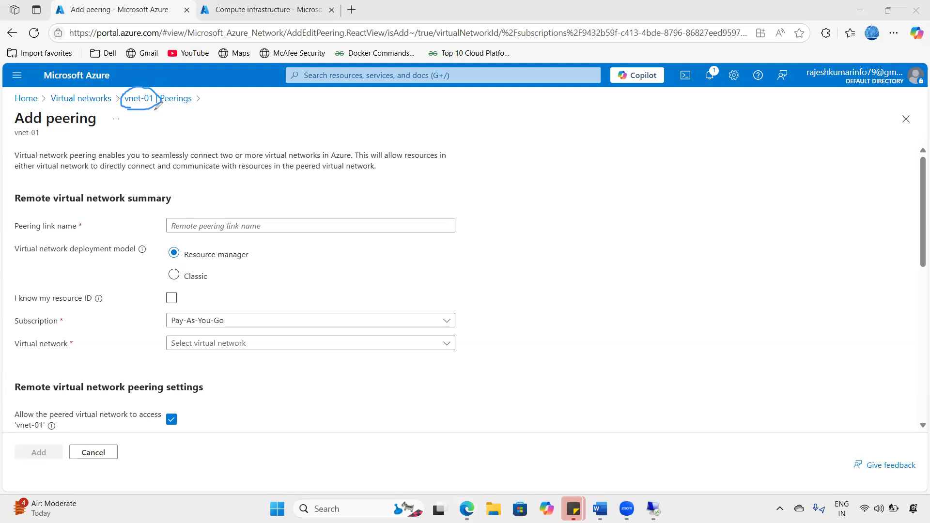
mouse_move(156, 100)
mouse_down()
mouse_move(154, 115)
mouse_move(227, 125)
mouse_move(258, 109)
mouse_move(305, 118)
mouse_move(335, 105)
mouse_move(348, 124)
mouse_up()
mouse_move(266, 145)
mouse_down()
mouse_move(379, 116)
mouse_move(213, 147)
mouse_move(289, 155)
mouse_up()
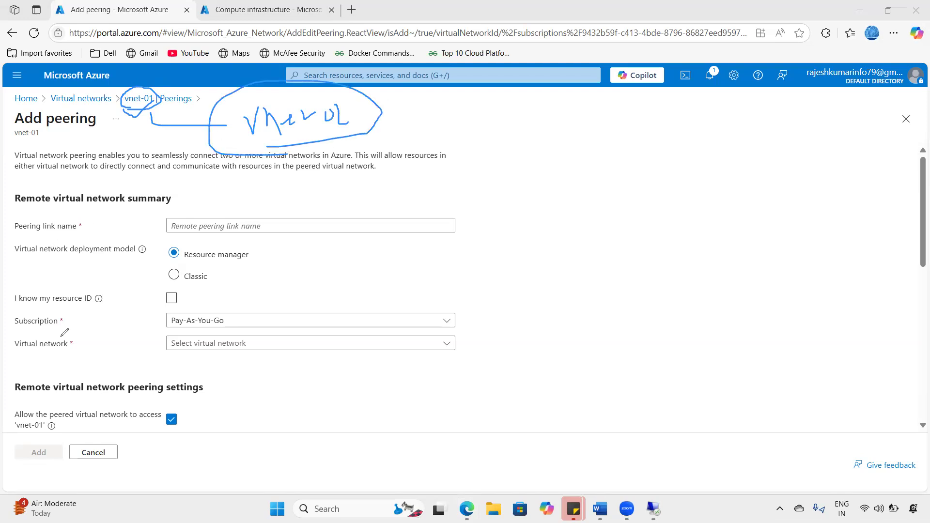
triple_click(118, 228)
click(184, 226)
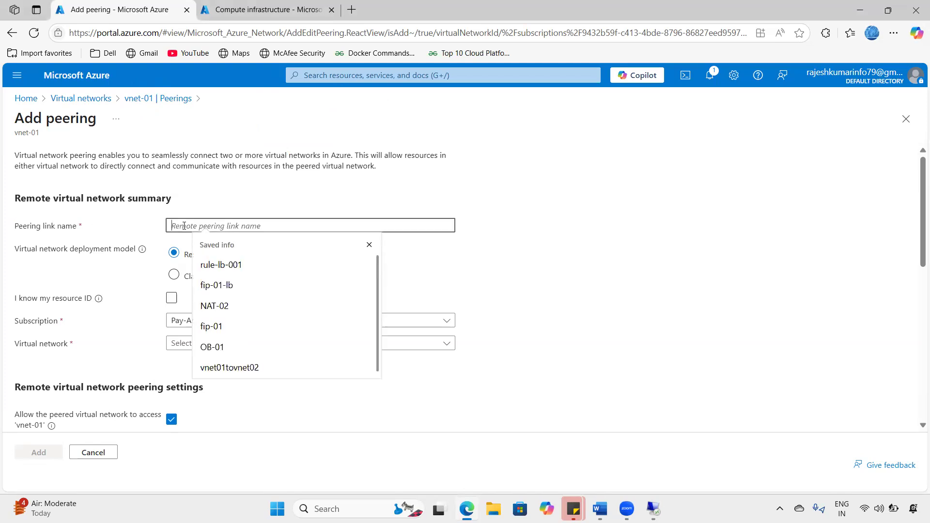
text(vneto)
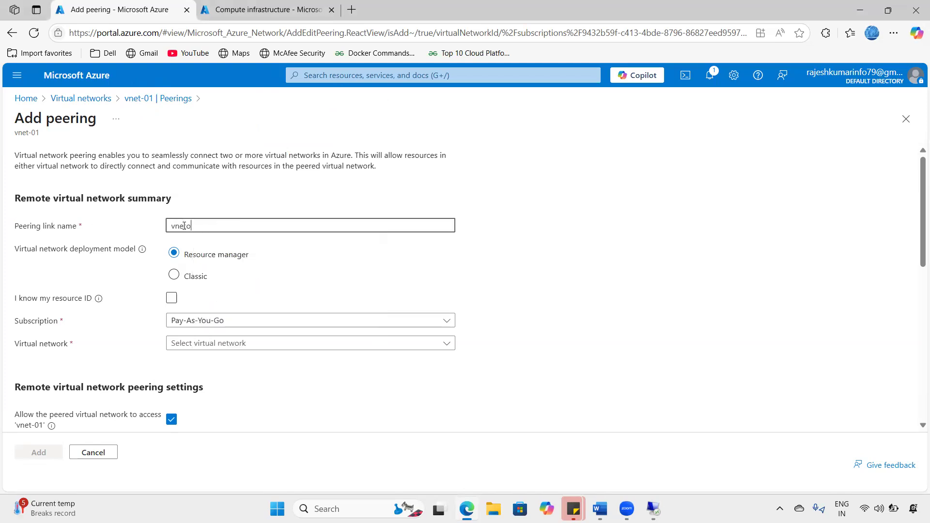
text(1)
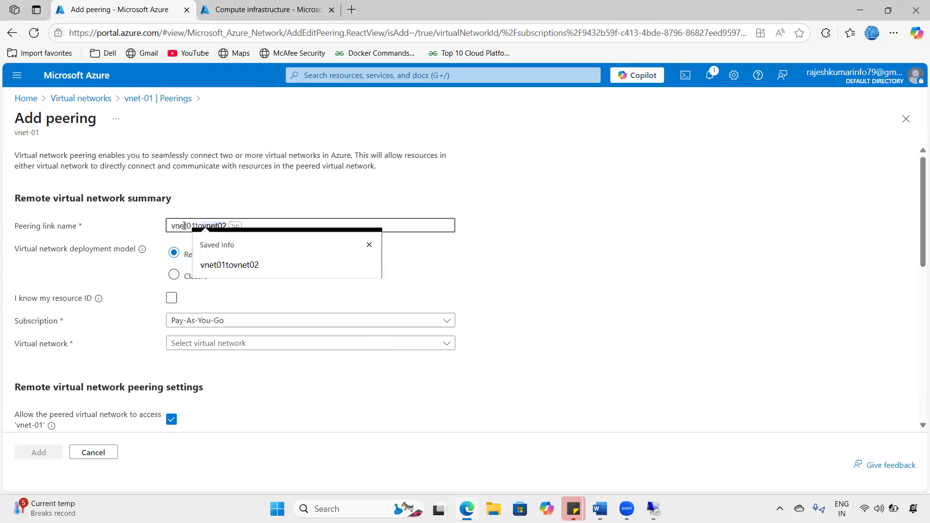
key(Tab)
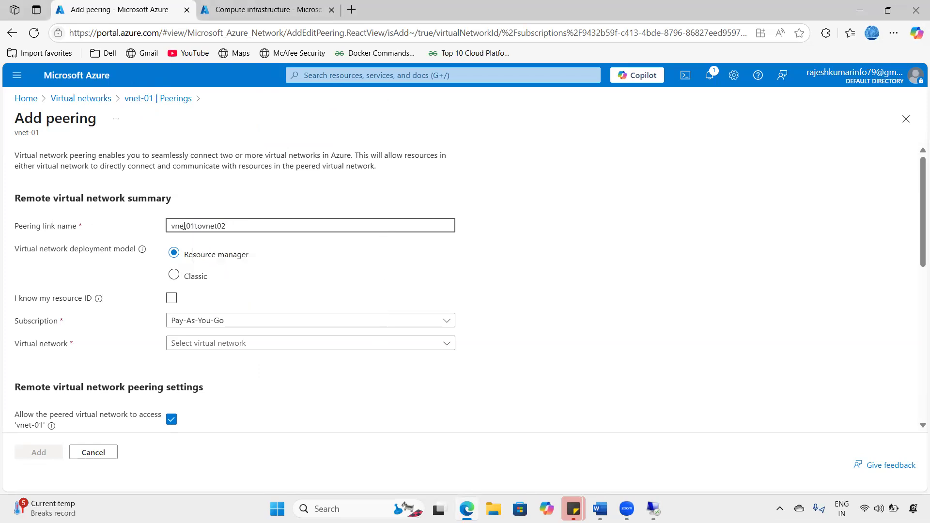
Step: Choose the Pay-As-You-Go subscription and vnet-02 as the remote virtual network
drag(19, 324, 64, 330)
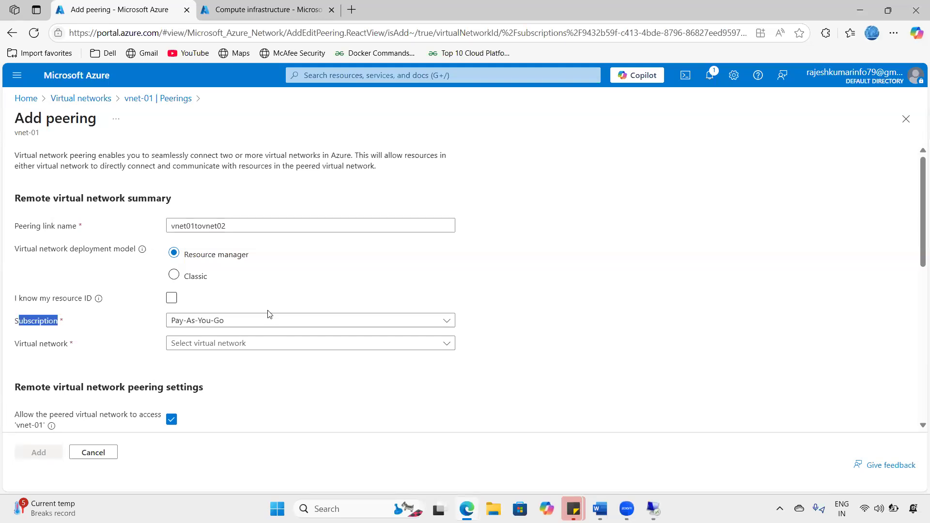
click(291, 323)
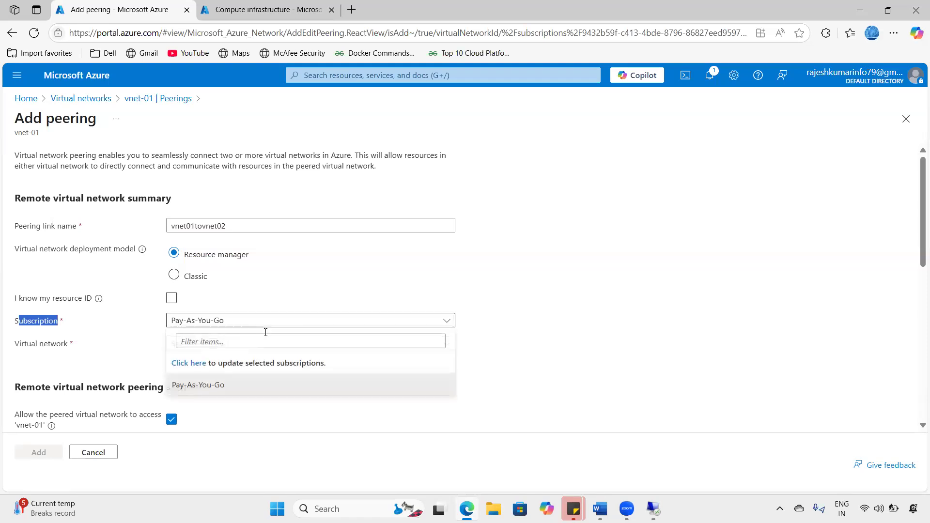
click(211, 385)
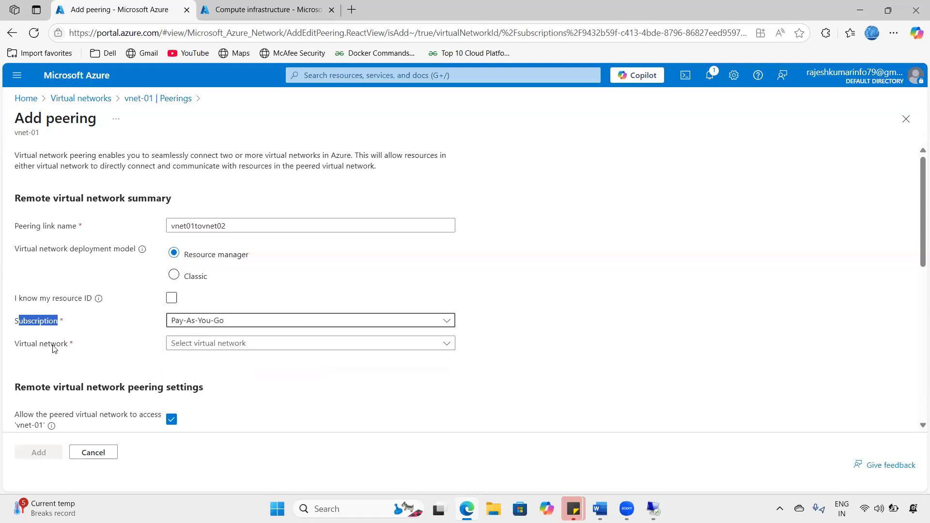
drag(16, 346, 70, 352)
click(347, 344)
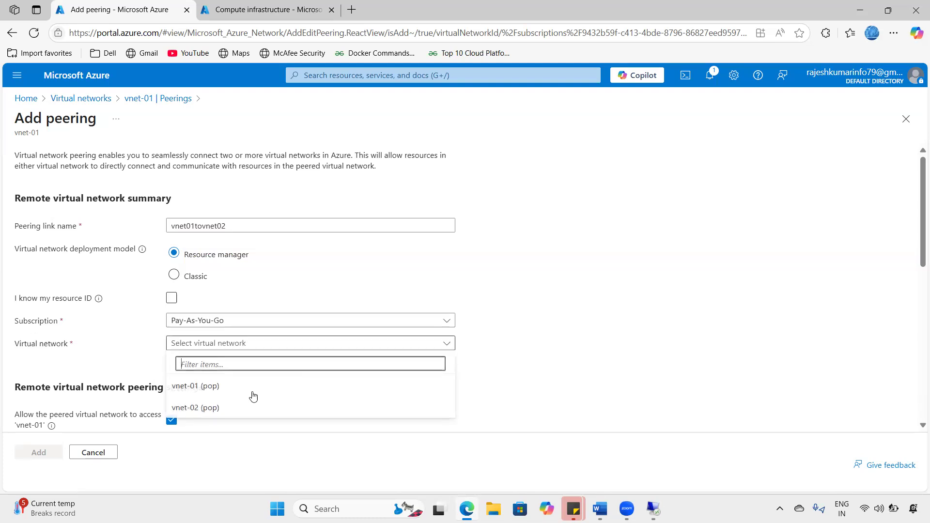
click(220, 410)
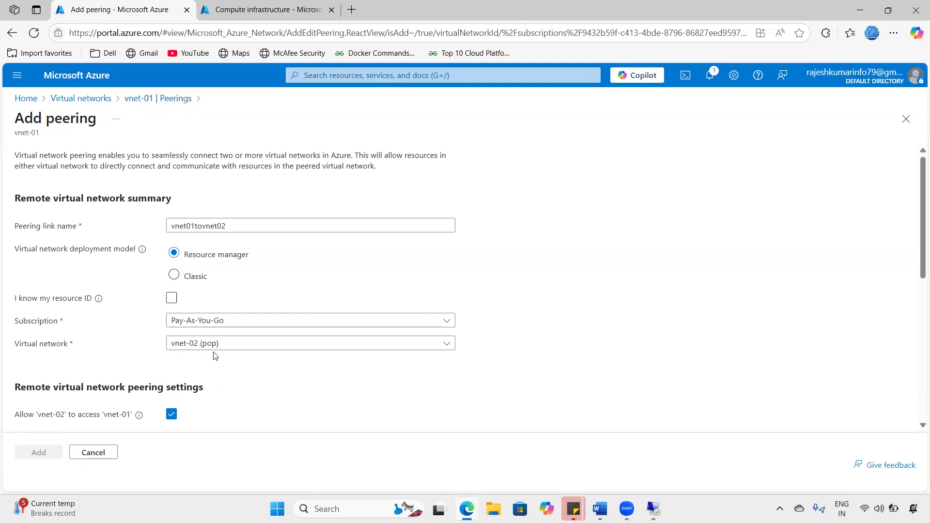
Step: Tick 'Allow vnet-02 to receive forwarded traffic from vnet-01' and review the access settings
scroll(214, 355, down, 4)
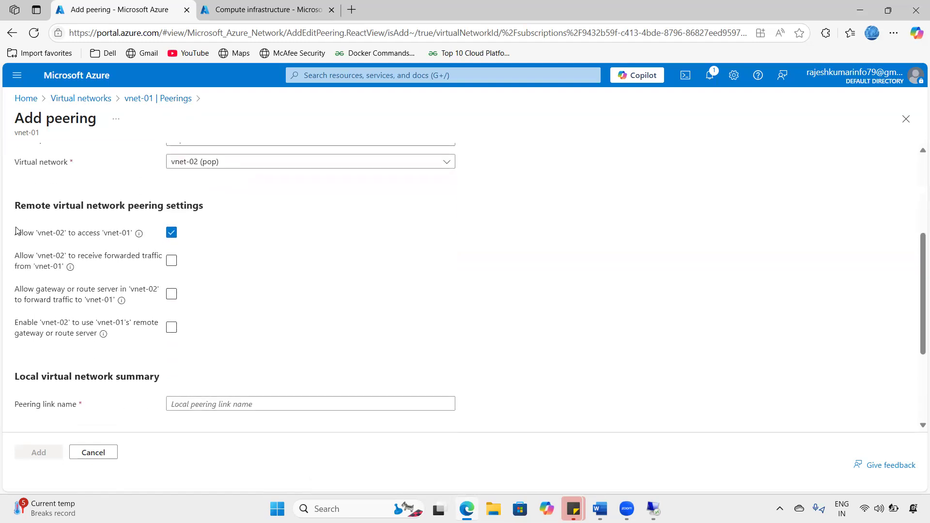
click(172, 265)
drag(15, 234, 139, 237)
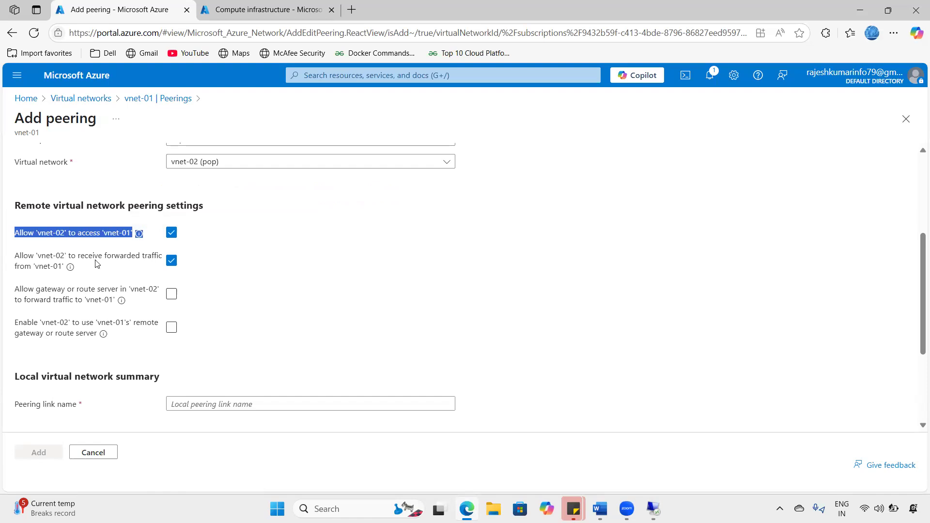
drag(20, 255, 136, 266)
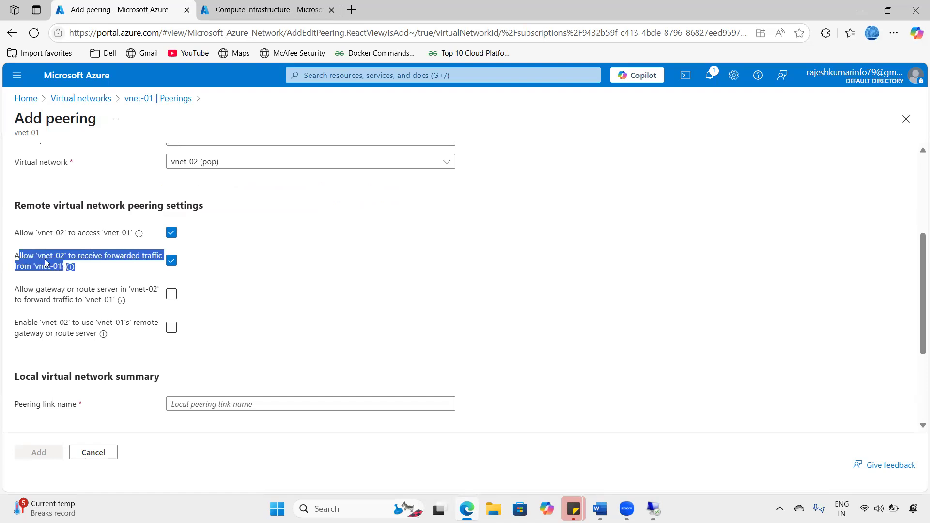
click(584, 246)
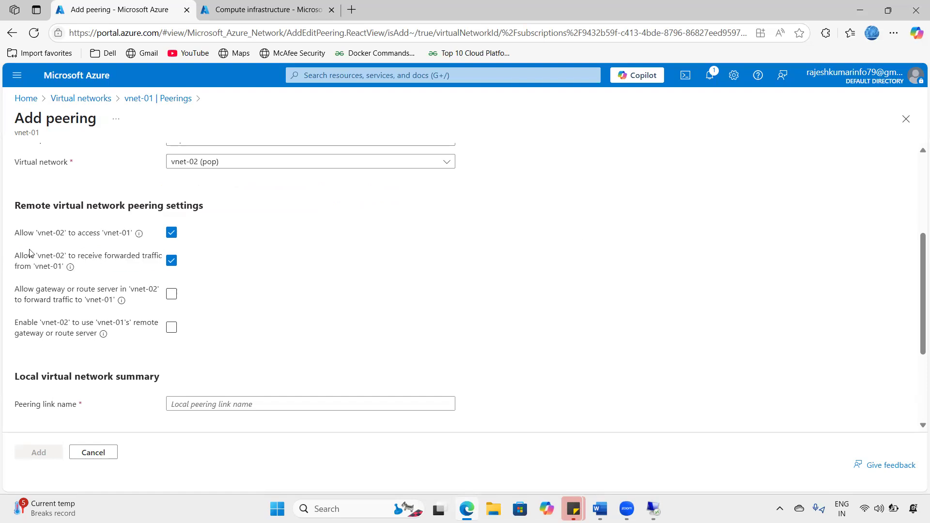
drag(16, 251, 75, 274)
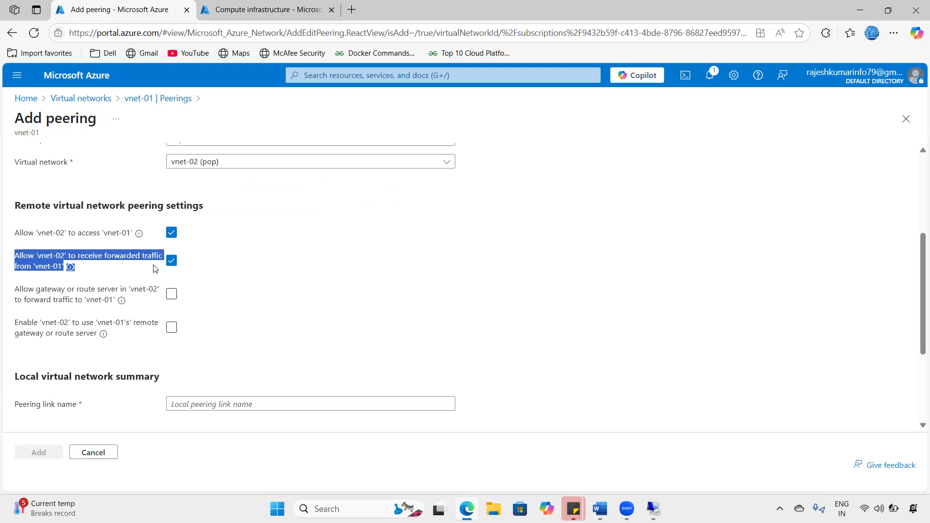
click(218, 246)
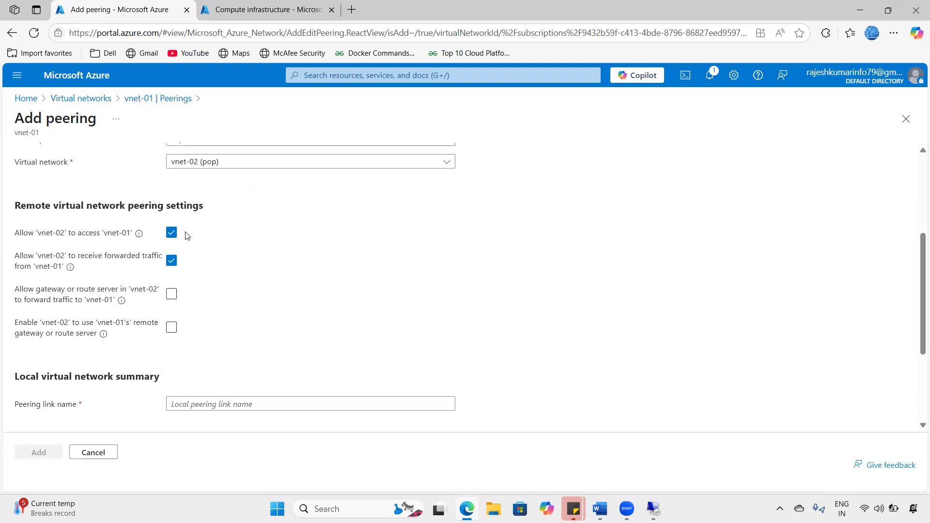
scroll(187, 271, down, 1)
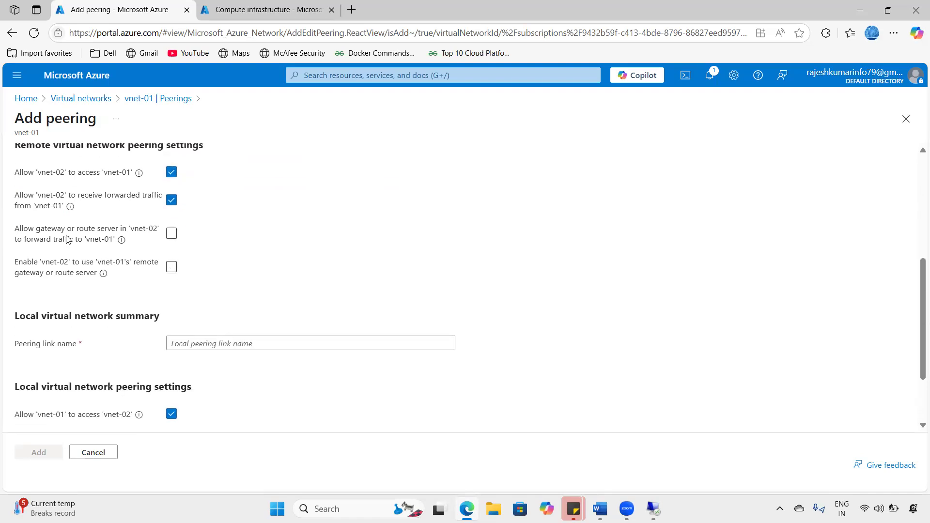
mouse_move(93, 216)
mouse_down()
mouse_move(141, 294)
mouse_move(92, 227)
mouse_up()
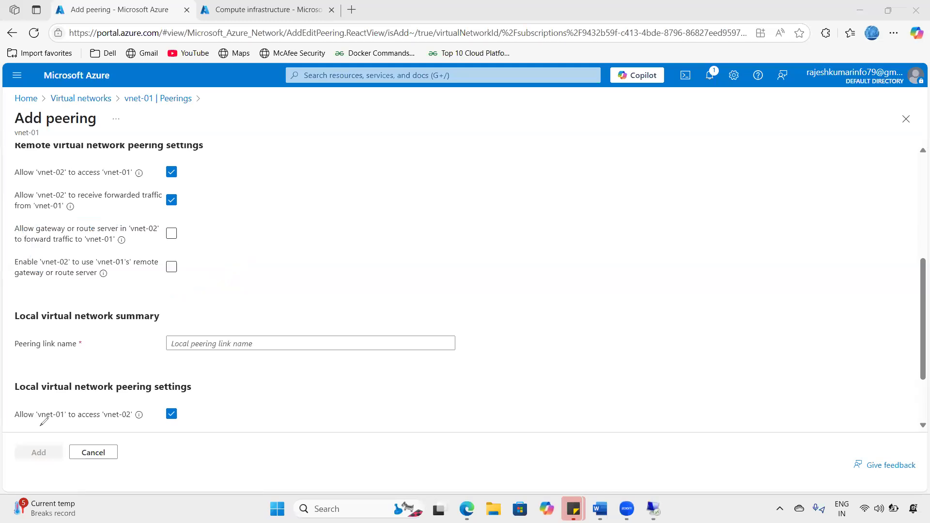
scroll(84, 316, down, 2)
drag(47, 226, 182, 228)
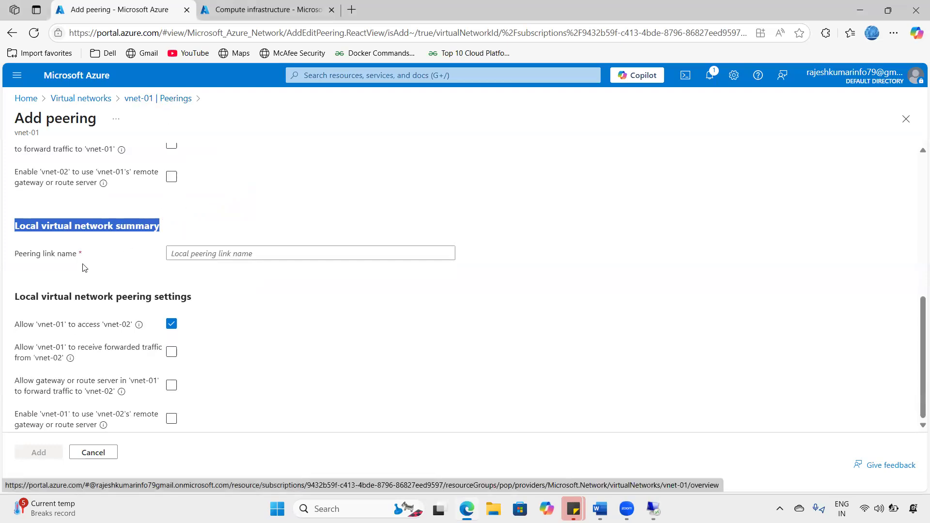
Step: Name the local link connection01, let vnet-01 receive forwarded traffic from vnet-02, and add the peering
click(53, 219)
drag(47, 226, 188, 223)
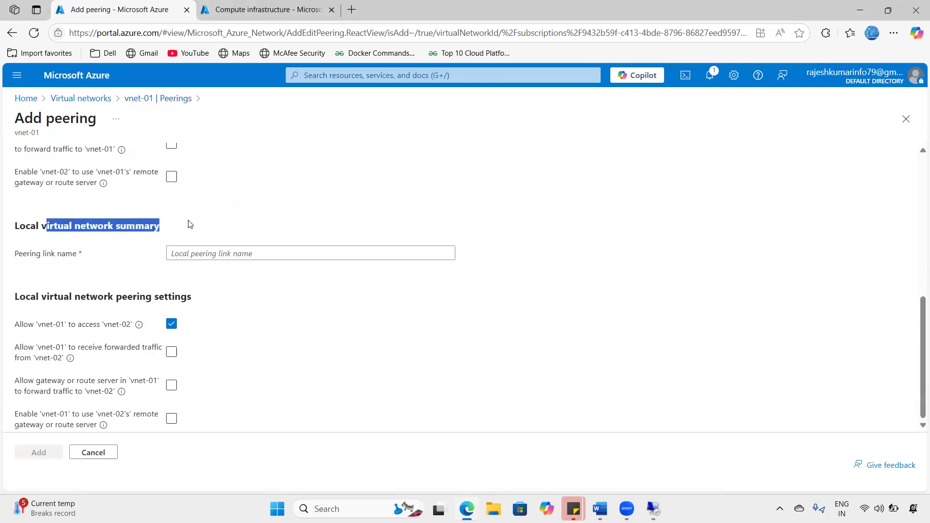
click(206, 256)
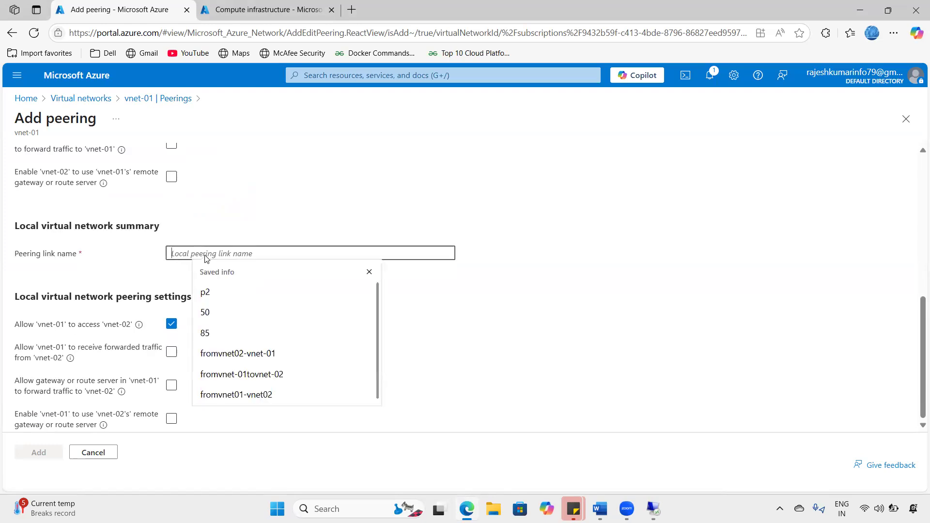
text(vnet)
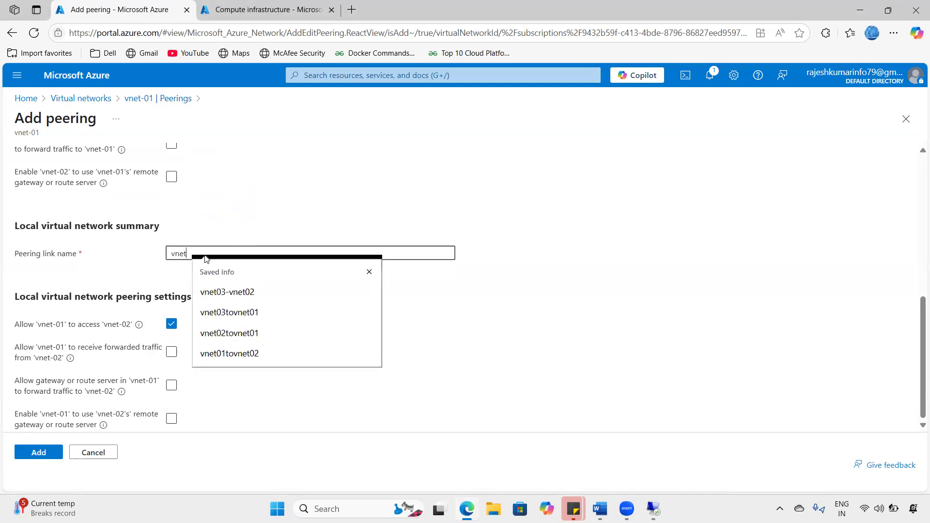
text(02)
key(ctrl+a)
text(connection0)
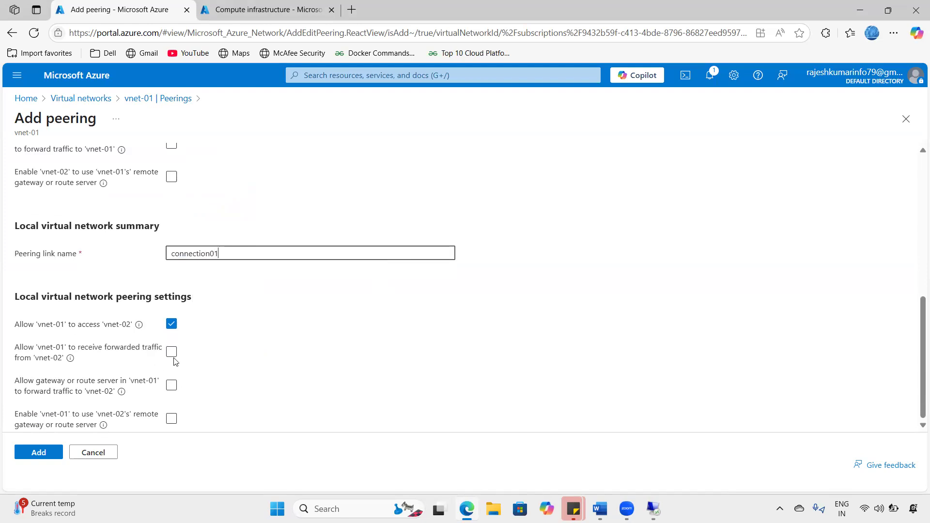
click(85, 349)
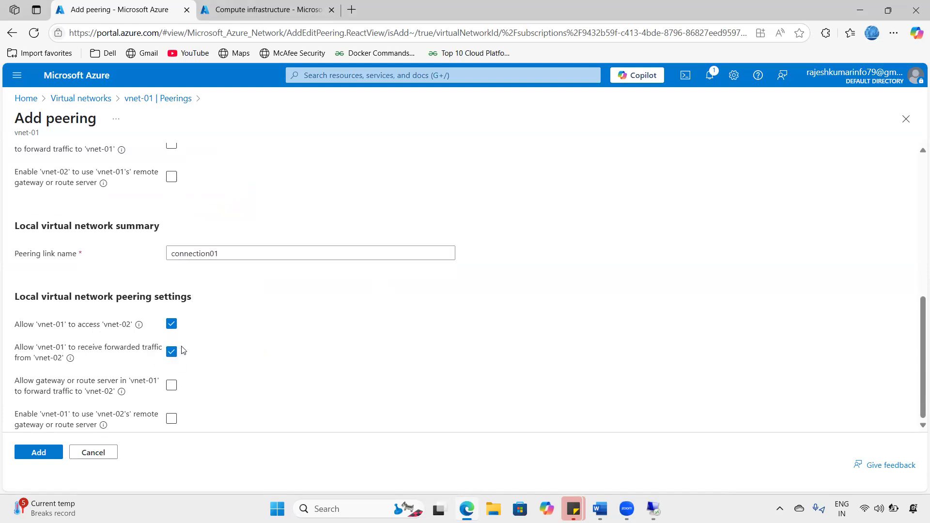
click(39, 456)
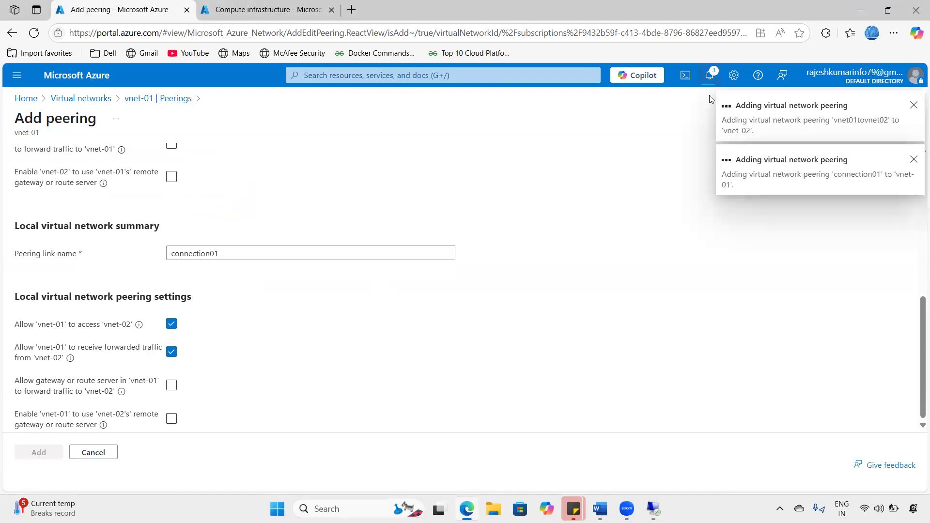
Step: Confirm in Notifications that peerings connection01 and vnet01tovnet02 were both added
drag(690, 115, 720, 101)
drag(696, 173, 728, 160)
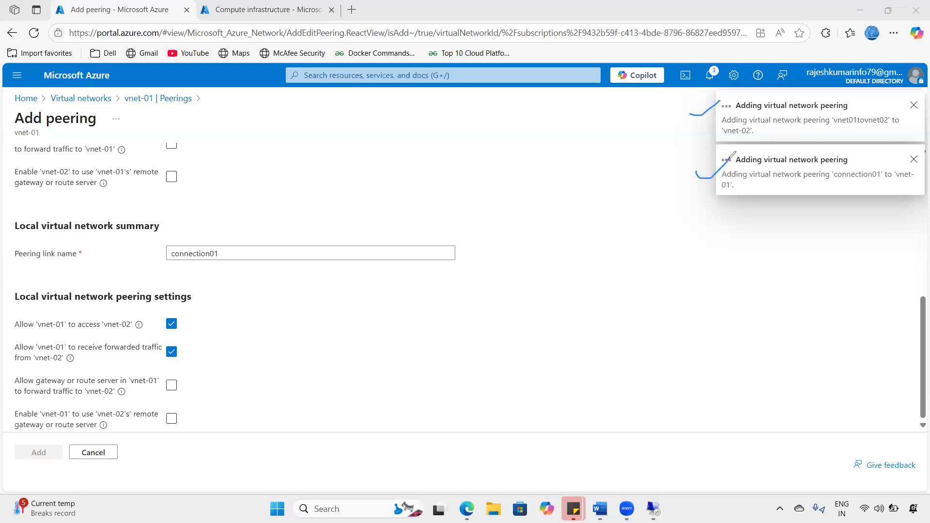
click(766, 125)
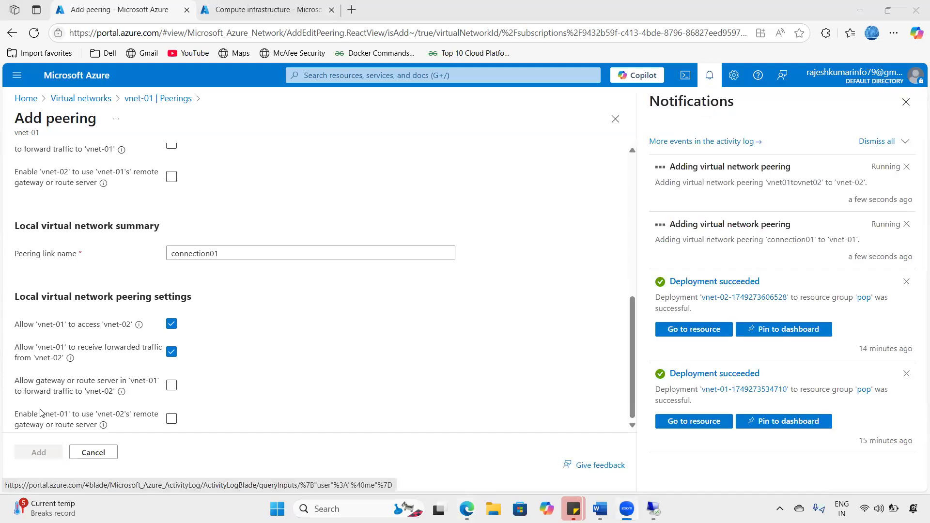
drag(628, 175, 673, 158)
mouse_move(635, 238)
mouse_down()
mouse_move(643, 245)
mouse_move(683, 233)
mouse_up()
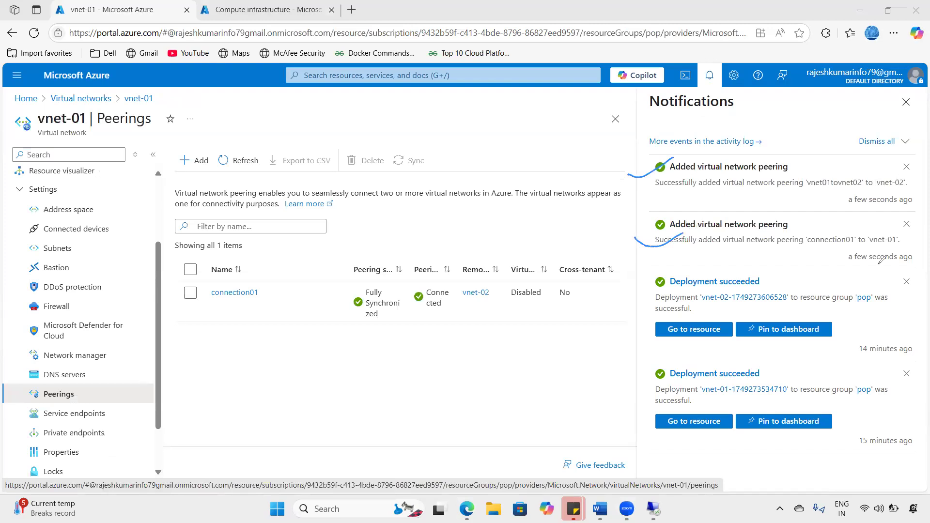
drag(823, 248, 892, 248)
drag(781, 187, 829, 185)
key(Escape)
click(713, 74)
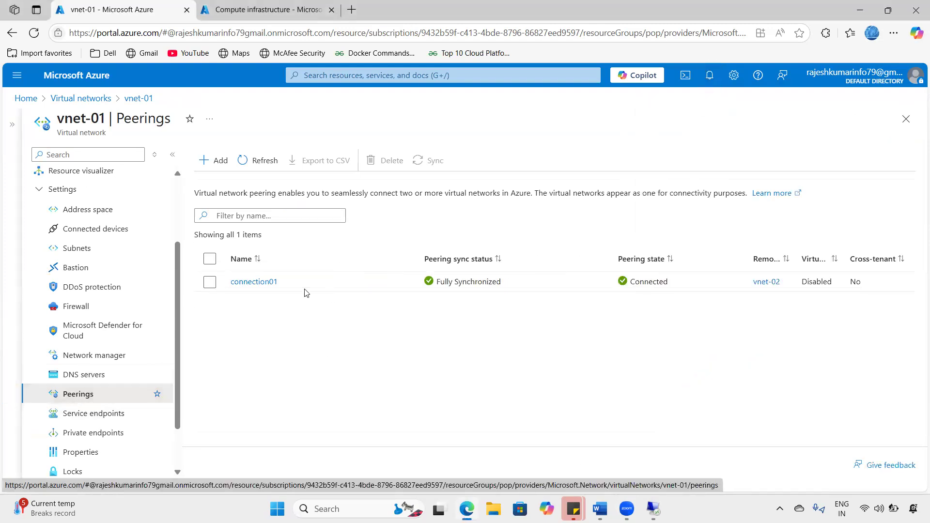
Step: Check connection01 on vnet-01 shows Fully Synchronized and Connected to vnet-02
double_click(217, 286)
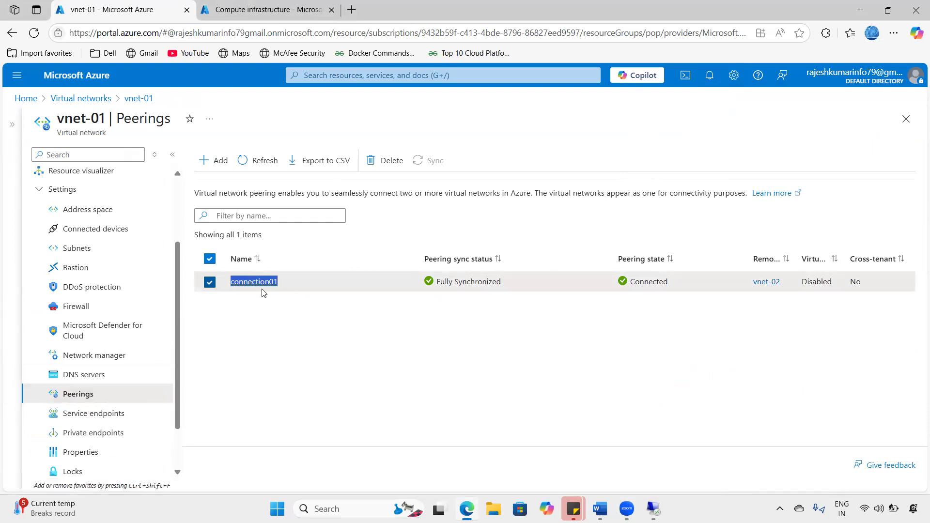
click(487, 311)
drag(514, 284, 438, 282)
click(646, 281)
drag(668, 282, 628, 280)
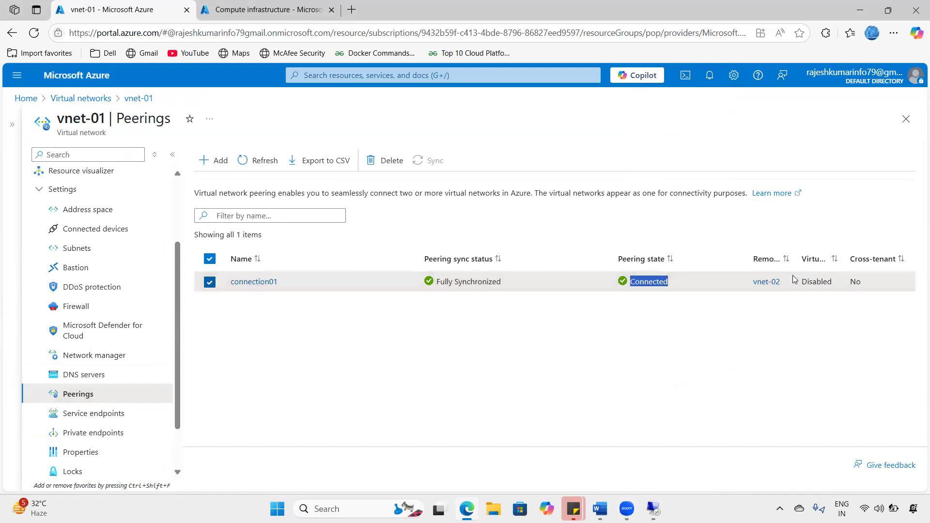
drag(790, 281, 735, 280)
drag(109, 119, 57, 119)
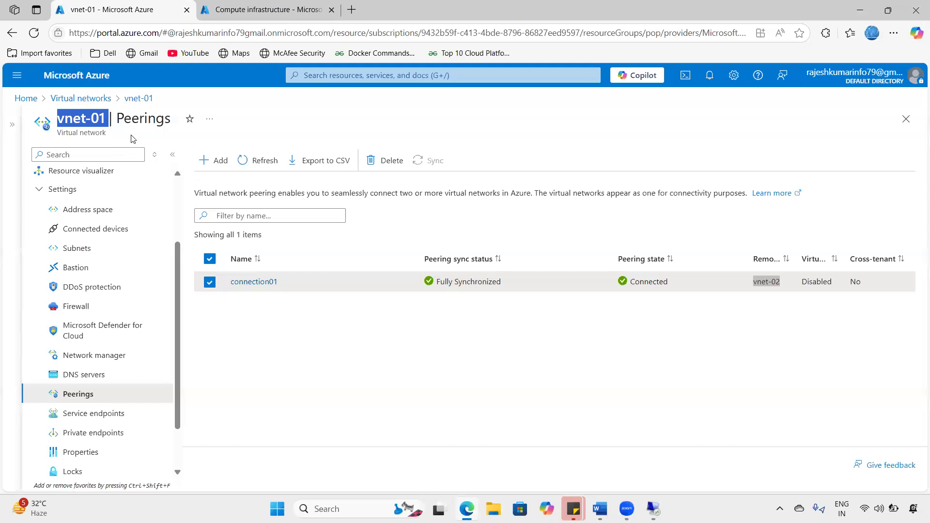
Step: Verify vnet-02's peering vnet01tovnet02 is Connected to vnet-01, then bring up vm-01's ping session
click(96, 107)
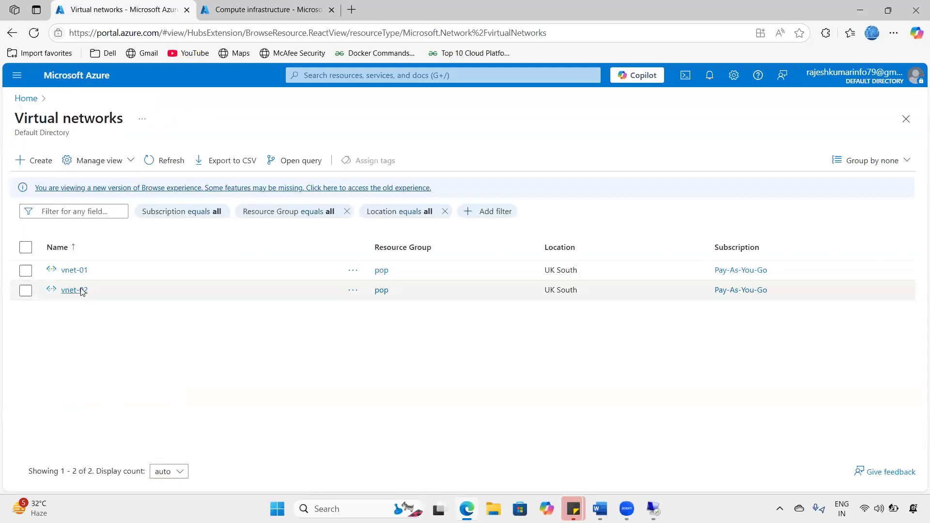
click(75, 289)
click(171, 118)
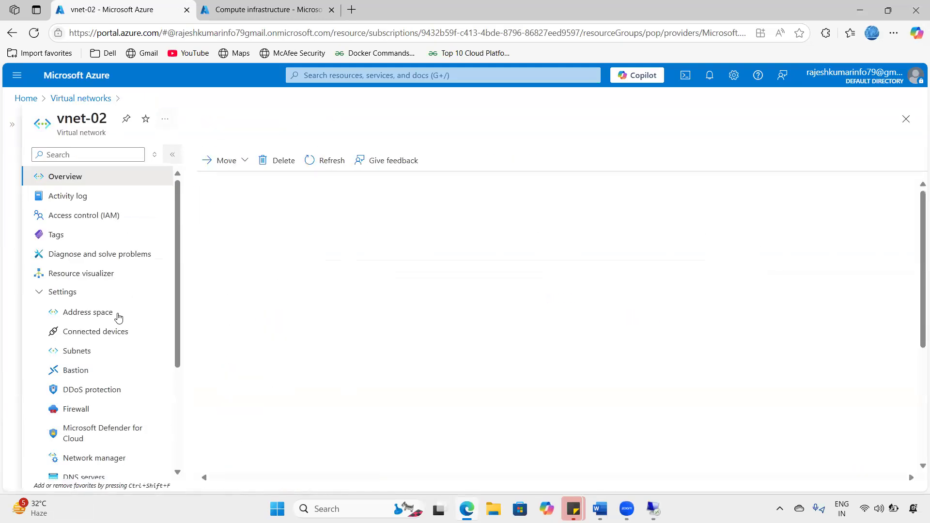
scroll(88, 436, down, 3)
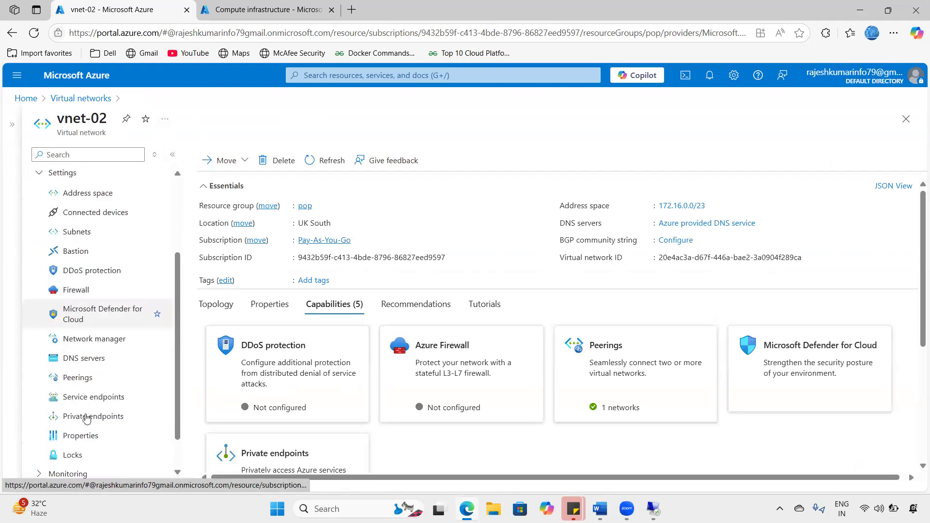
click(79, 377)
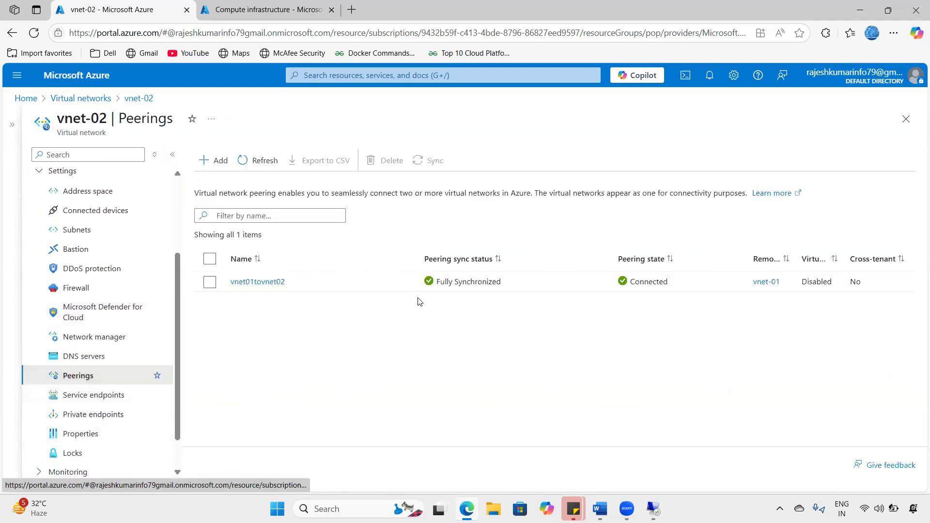
drag(750, 282, 781, 282)
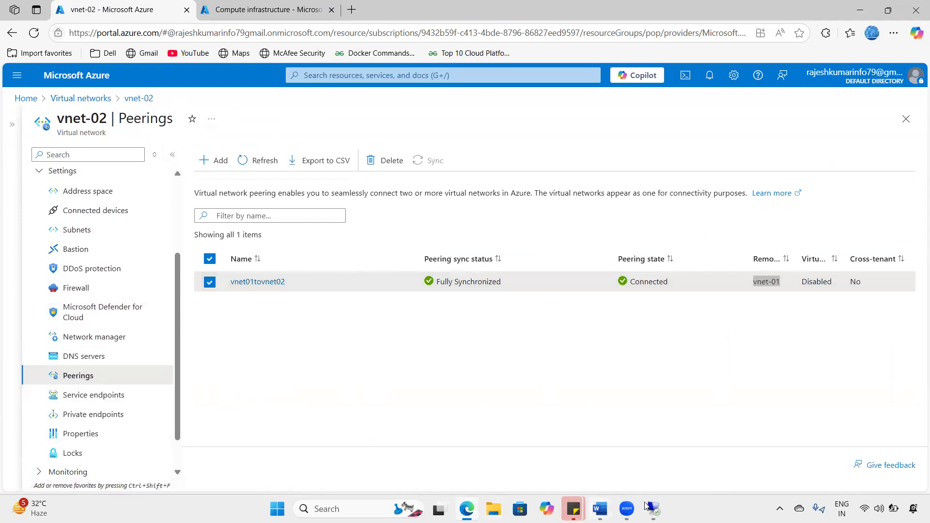
mouse_move(653, 509)
click(605, 463)
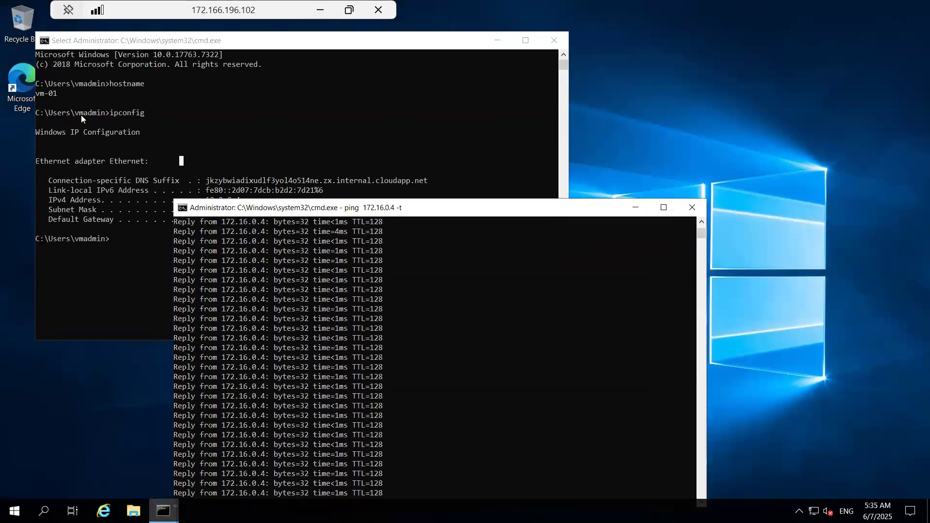
Step: Minimize the vm-01 session and show vm-02's successful pings to 10.0.0.4, then minimize it
click(348, 10)
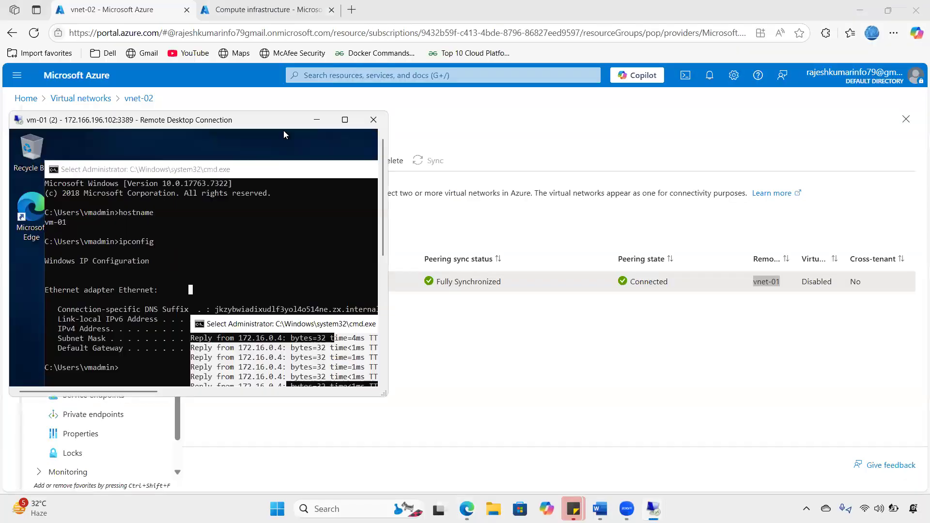
click(318, 122)
mouse_move(653, 508)
click(705, 466)
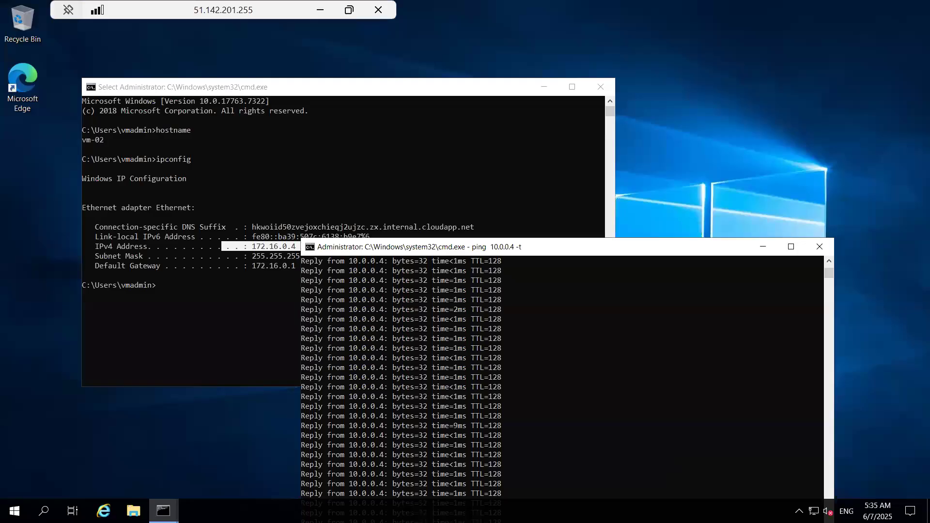
click(349, 10)
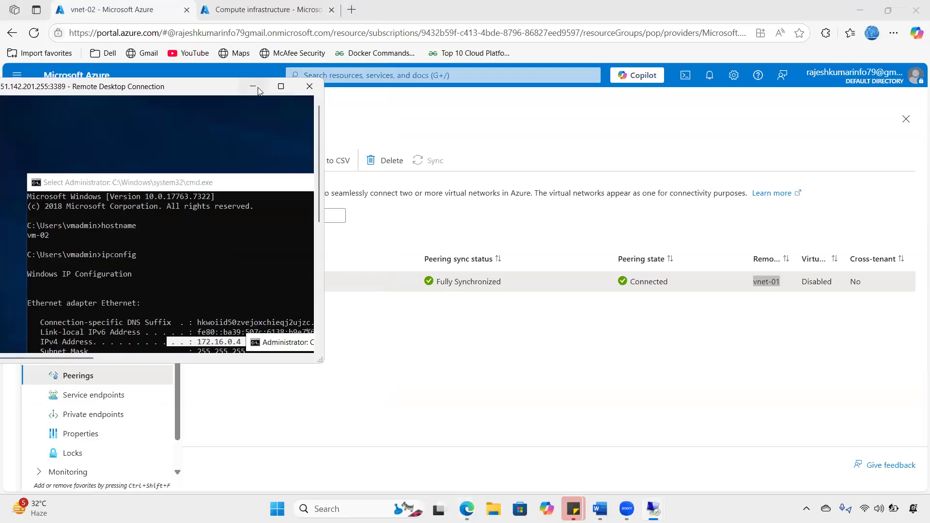
click(253, 87)
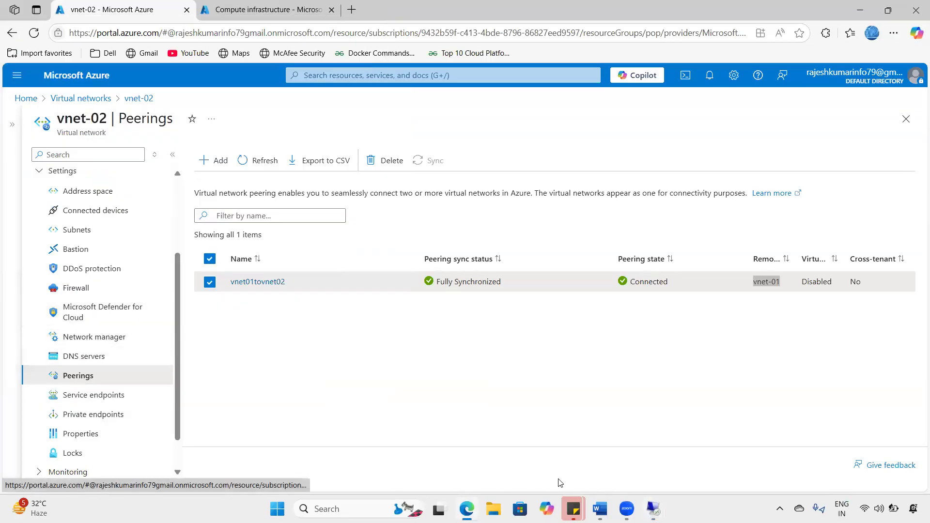
Step: Highlight the Global virtual network peering paragraph in the Word notes and return to Edge
mouse_move(600, 508)
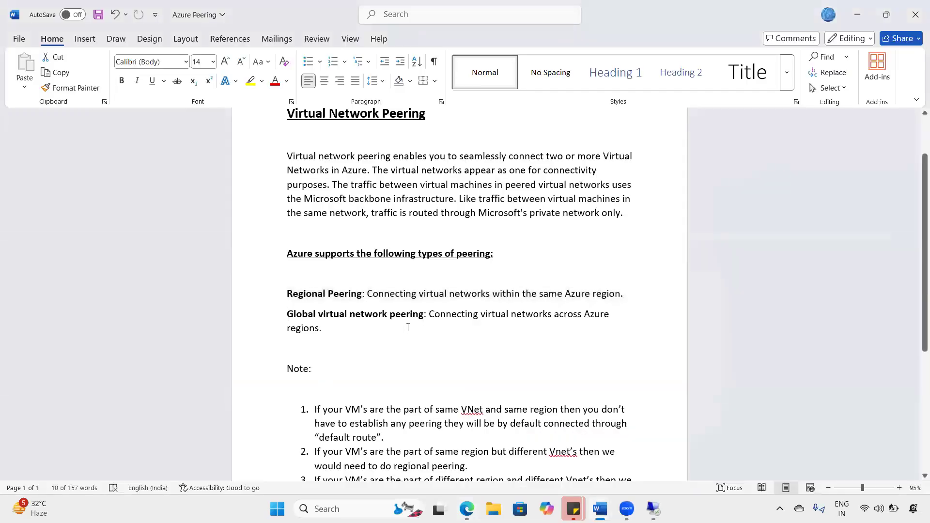
triple_click(408, 328)
click(408, 328)
triple_click(358, 334)
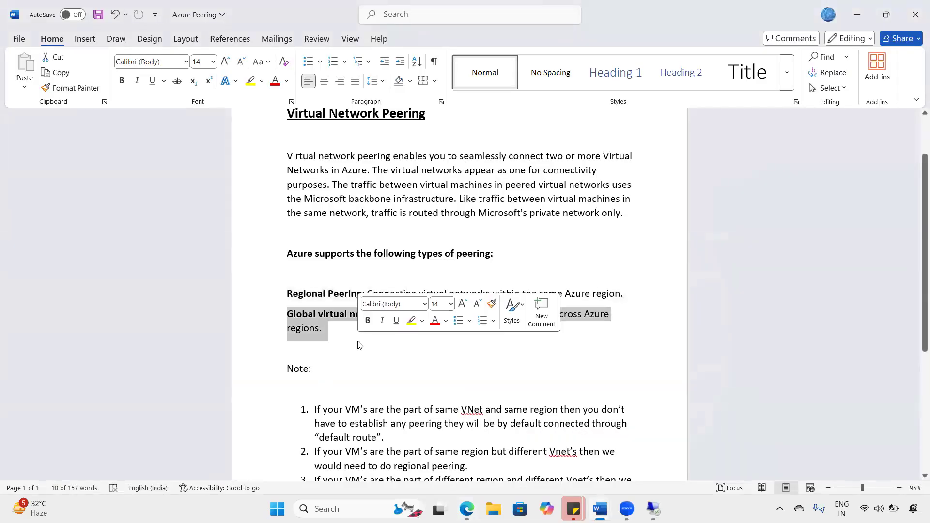
key(alt+Tab)
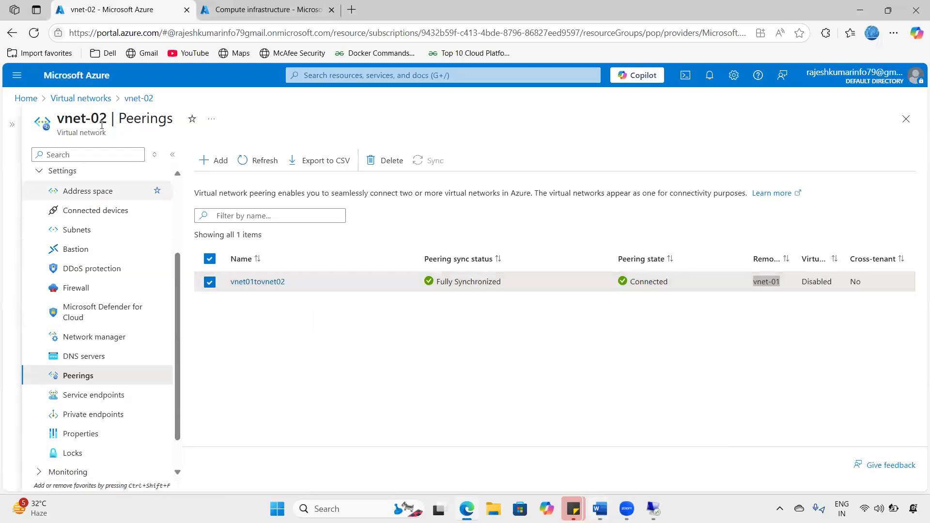
Step: Open the vm-02 virtual machine from the Virtual machines list
click(91, 78)
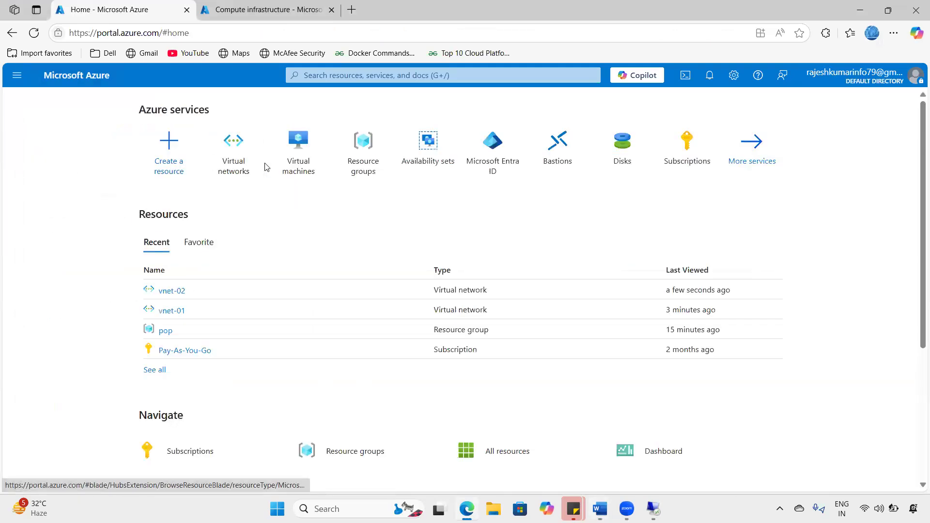
click(299, 171)
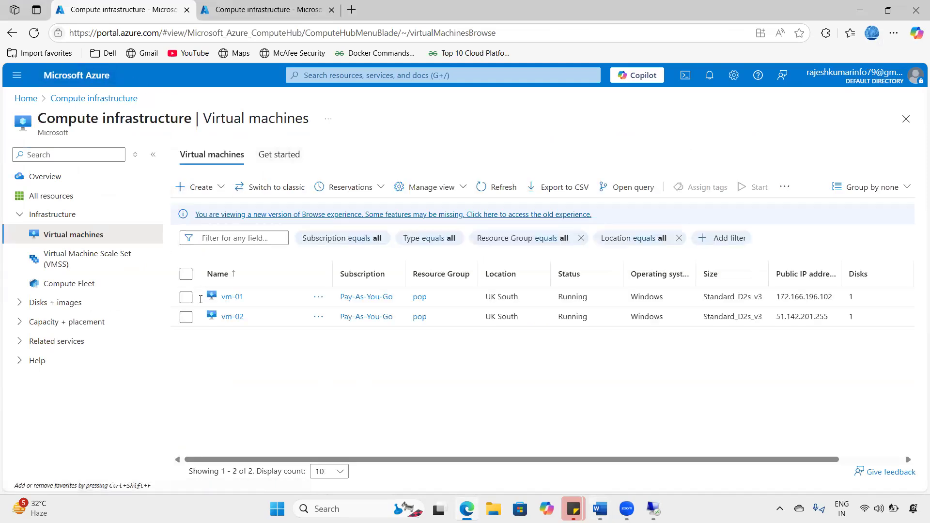
click(228, 322)
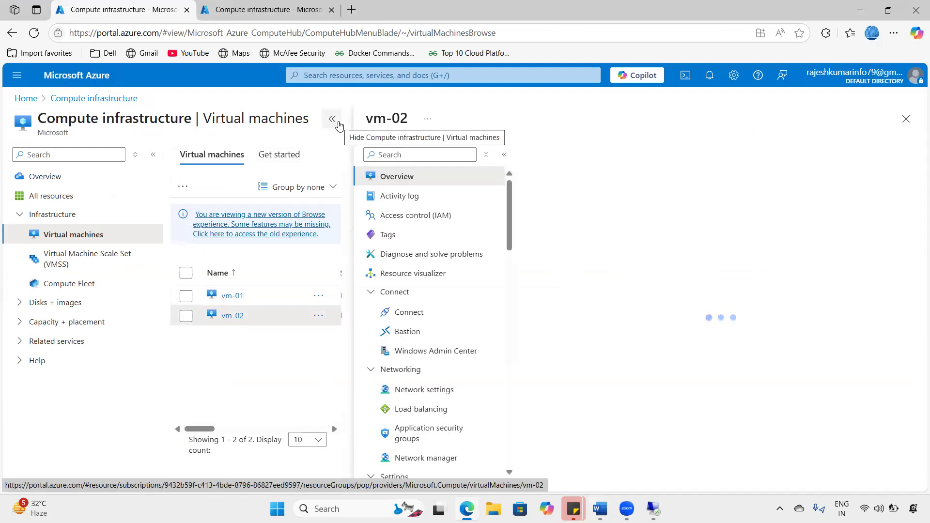
click(333, 120)
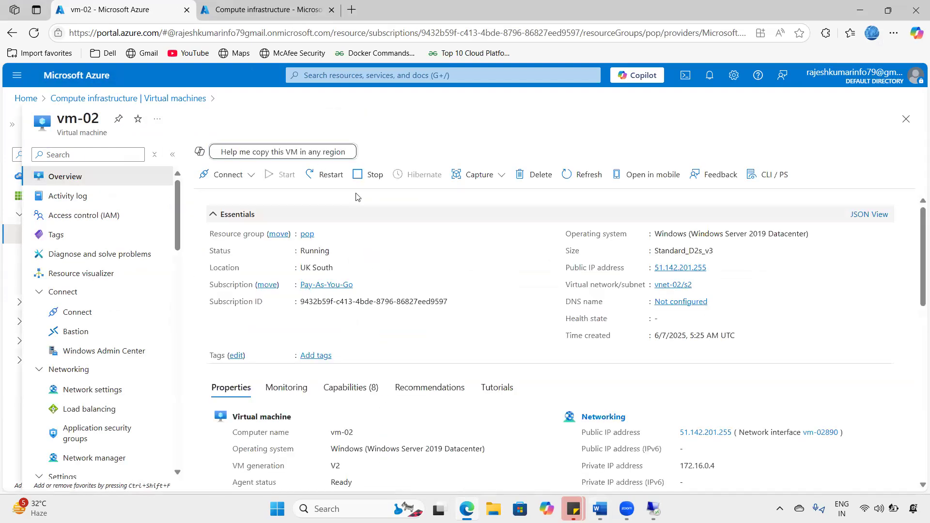
Step: Force delete vm-02 with its network interface and public IP, then return to the machines list
click(532, 175)
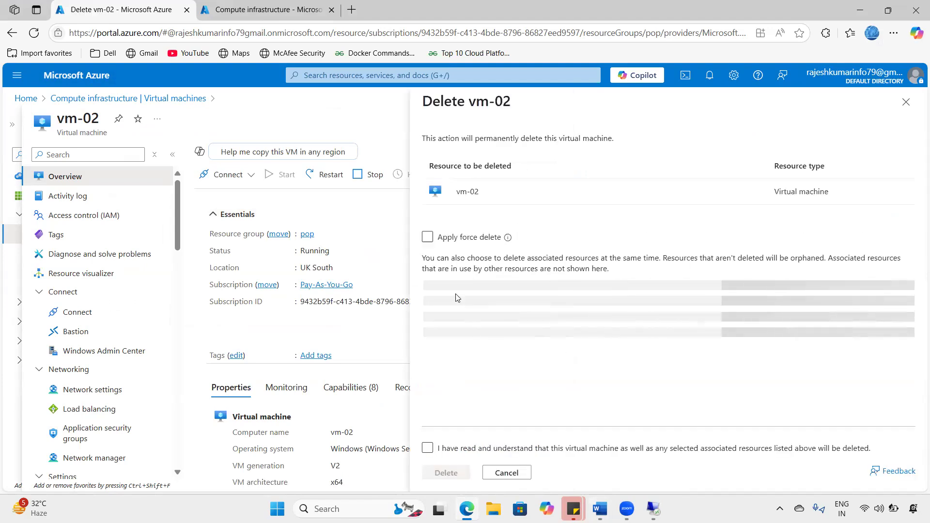
click(426, 236)
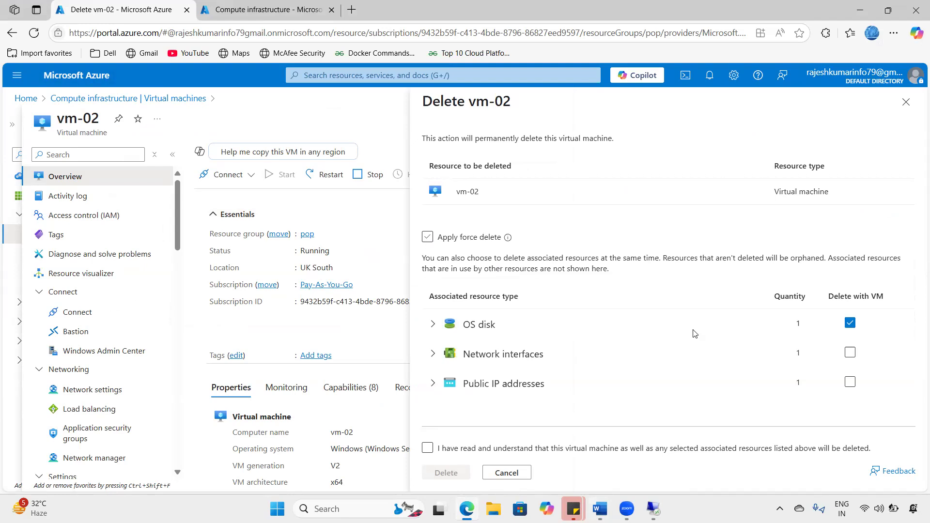
click(850, 352)
click(850, 382)
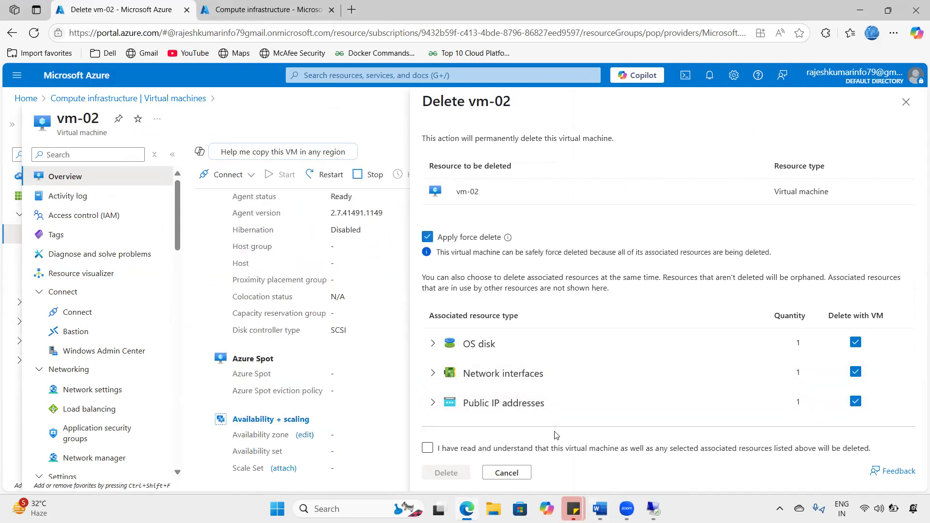
click(427, 448)
click(445, 474)
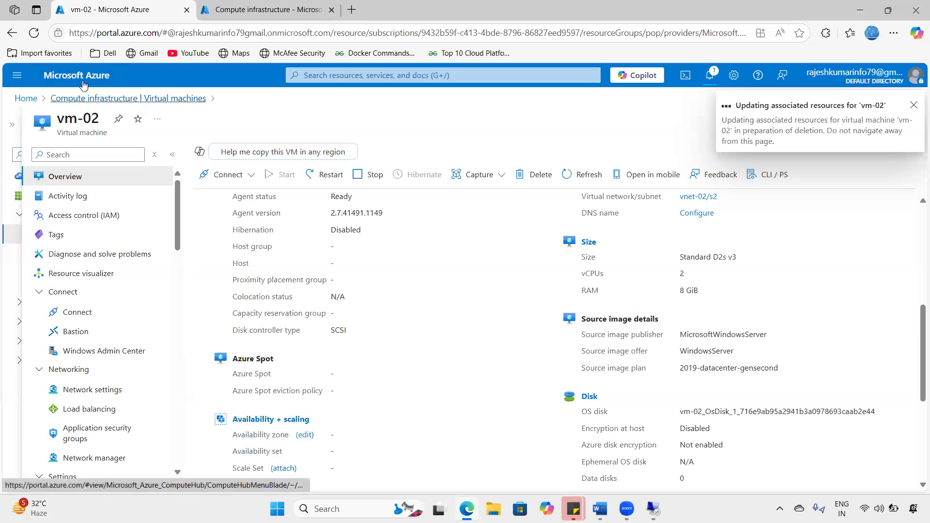
click(83, 97)
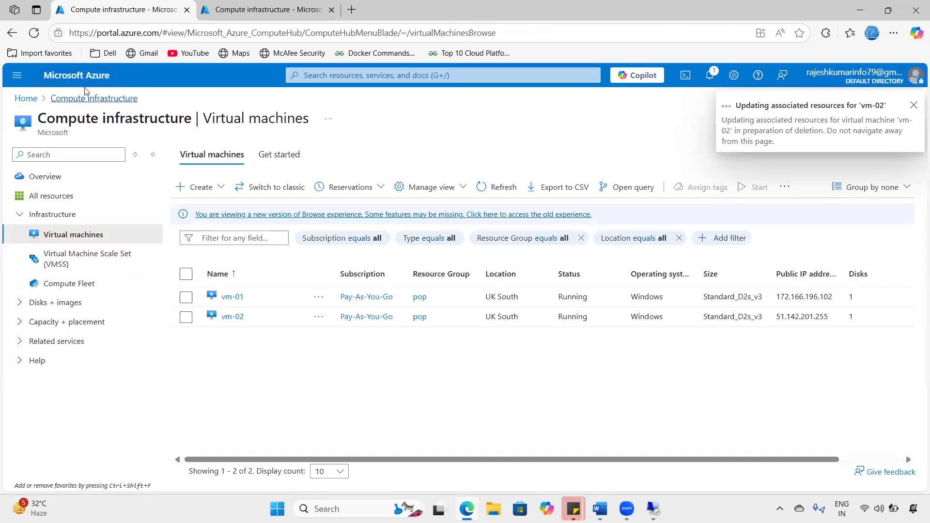
Step: Open the Virtual networks list and check notifications confirming vm-02 was deleted
click(96, 76)
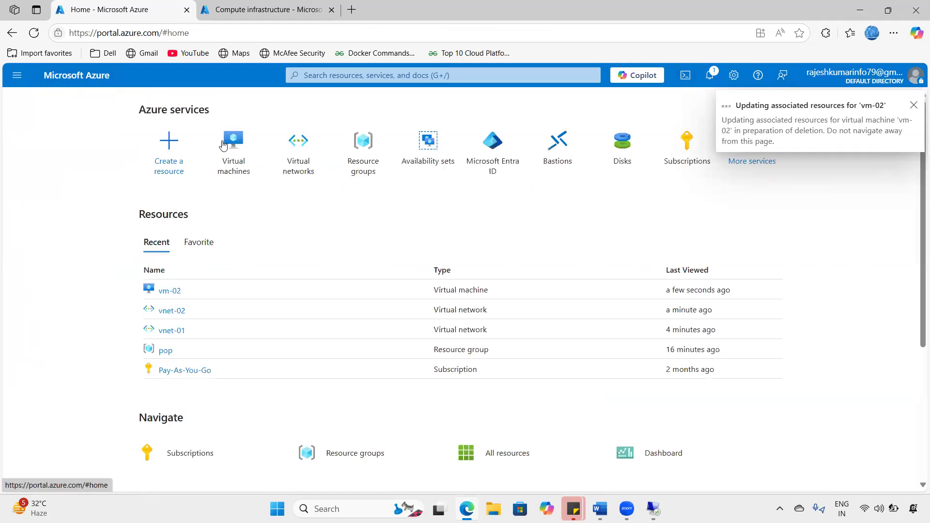
click(305, 166)
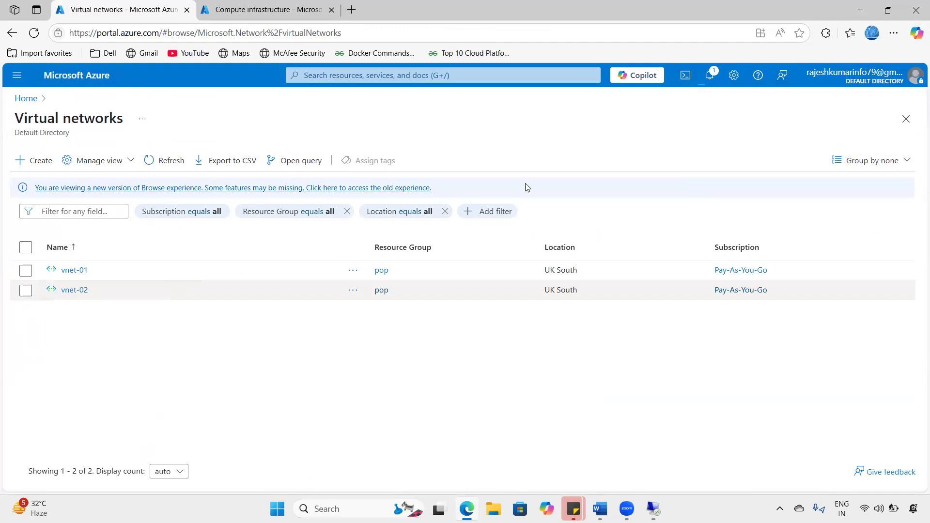
click(710, 76)
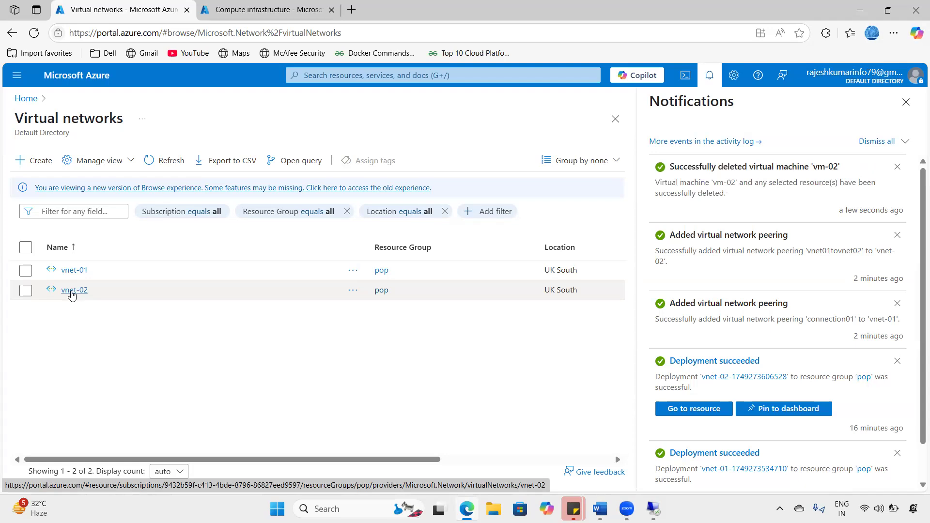
Step: Delete the vnet-02 virtual network and reload the Virtual networks list
click(68, 291)
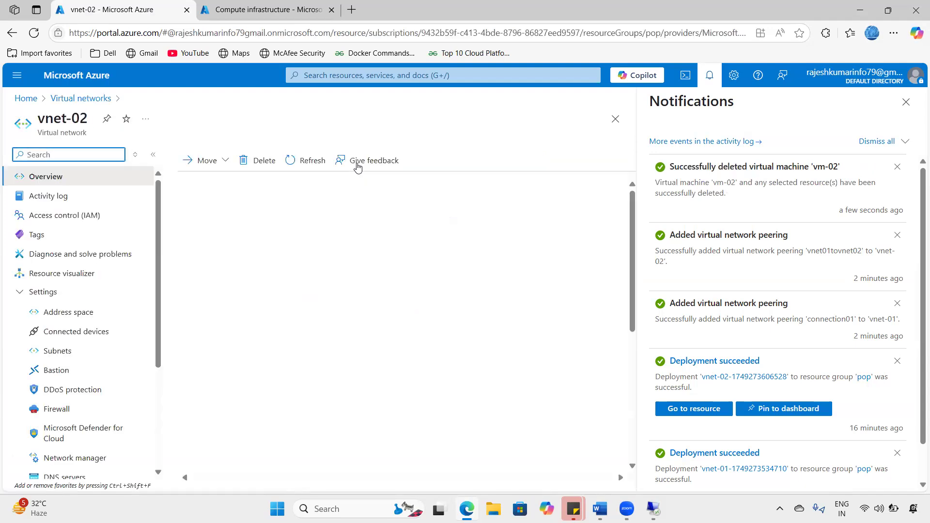
click(258, 160)
click(410, 347)
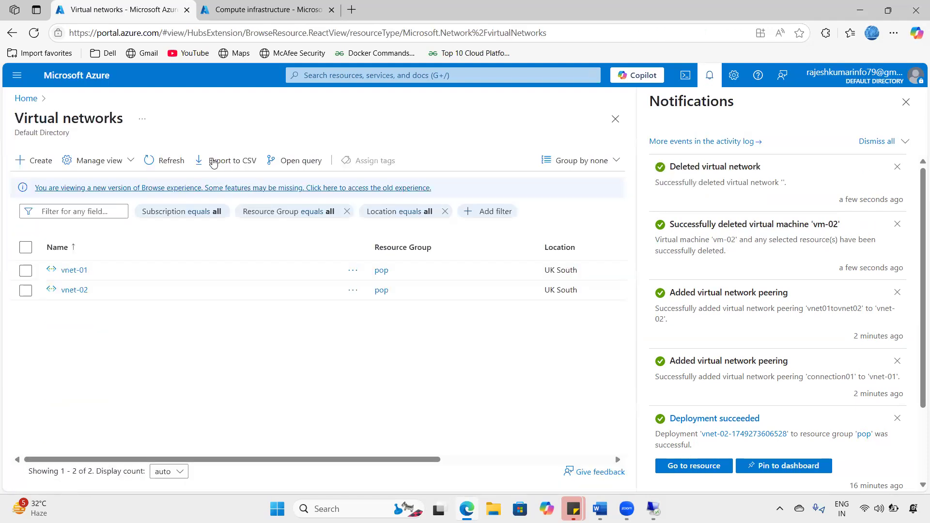
click(175, 163)
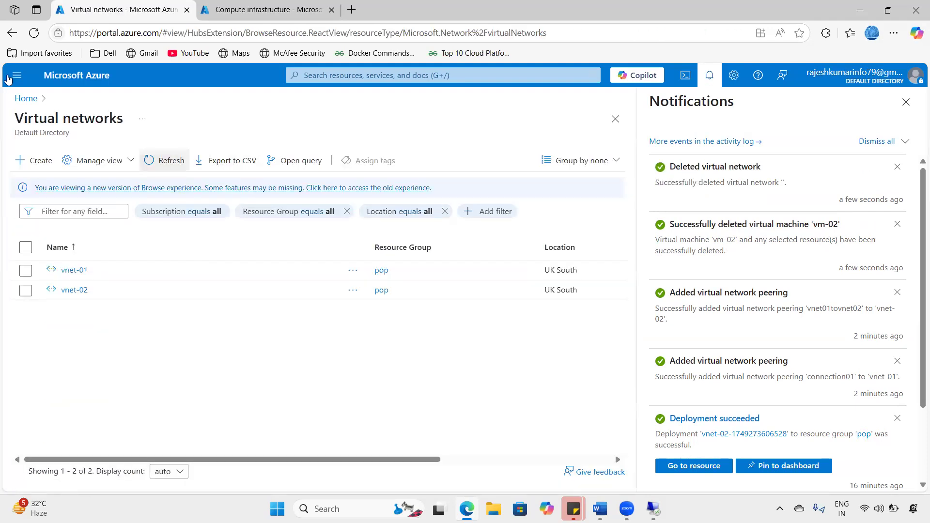
key(F5)
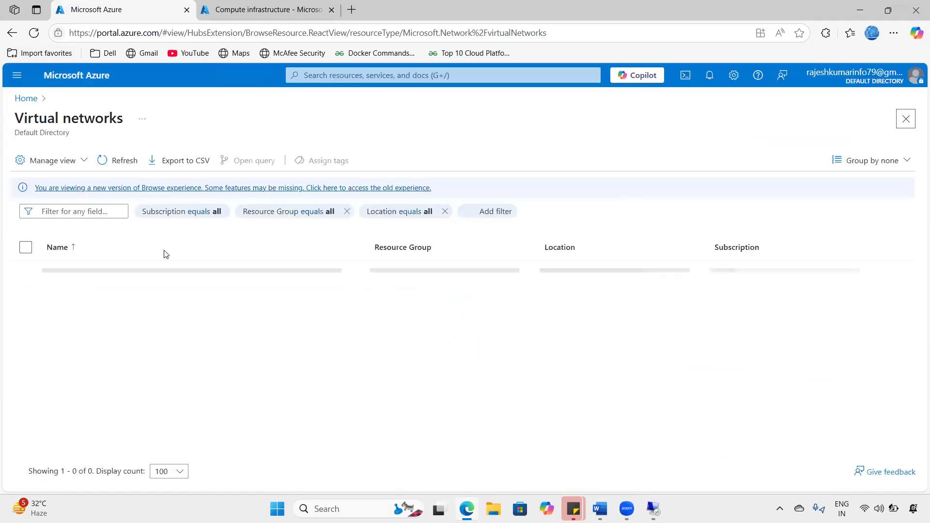
Step: Open the Virtual networks list and check that vnet-01 is in UK South
click(68, 76)
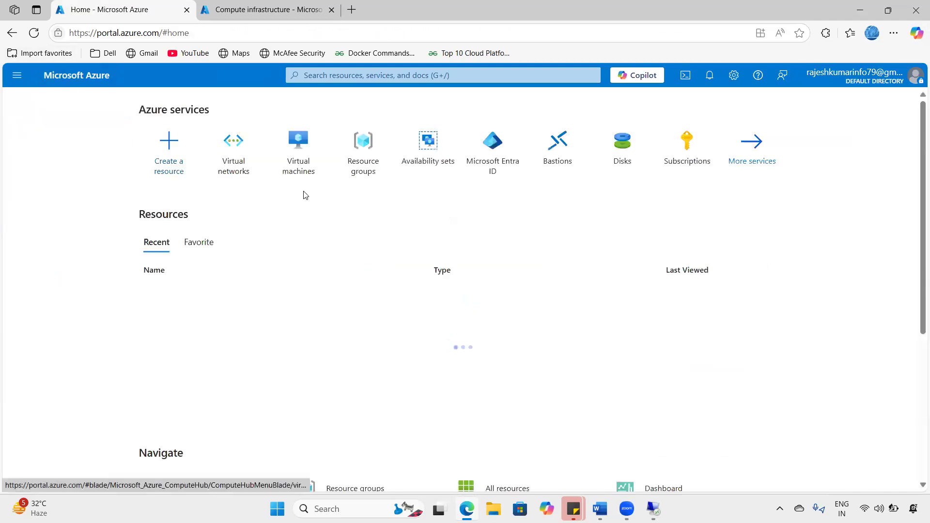
click(241, 164)
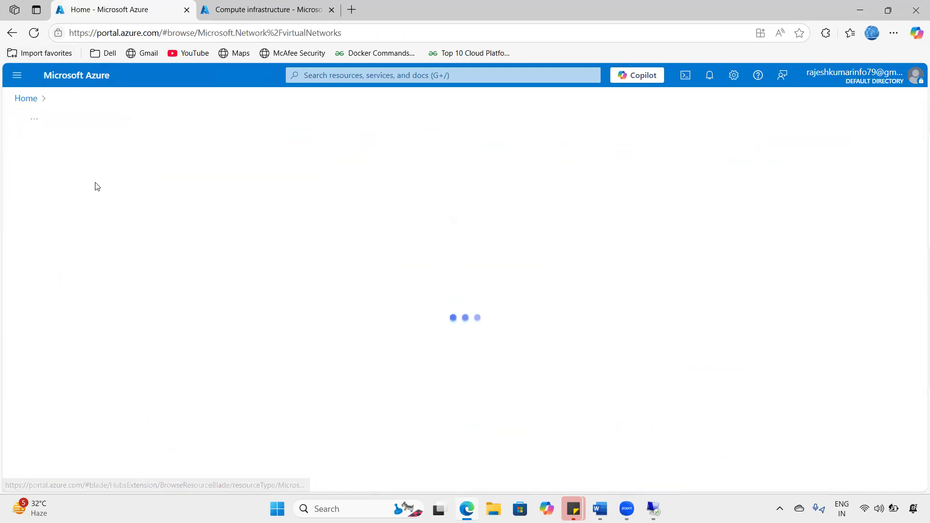
drag(44, 262, 62, 281)
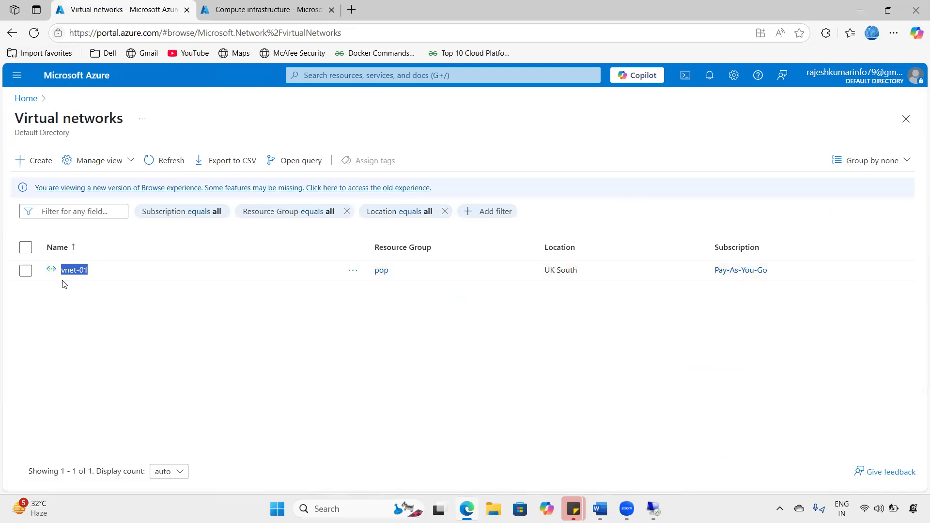
click(62, 281)
click(26, 271)
triple_click(50, 265)
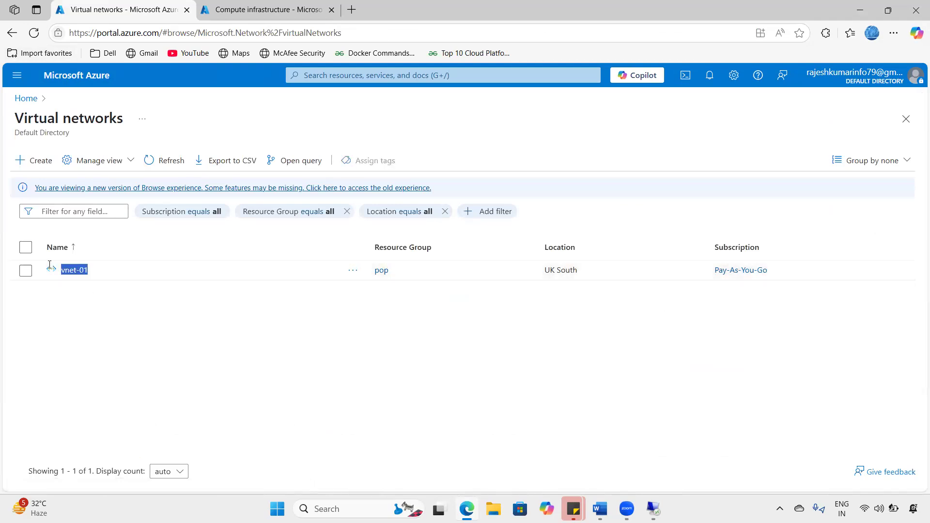
triple_click(530, 269)
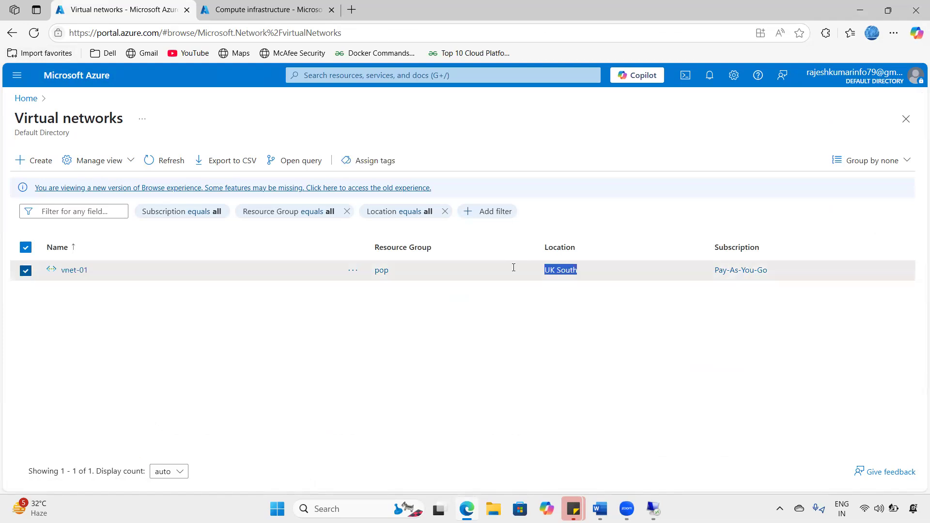
Step: Start a new virtual network named vnet-02 in resource group pop
click(37, 161)
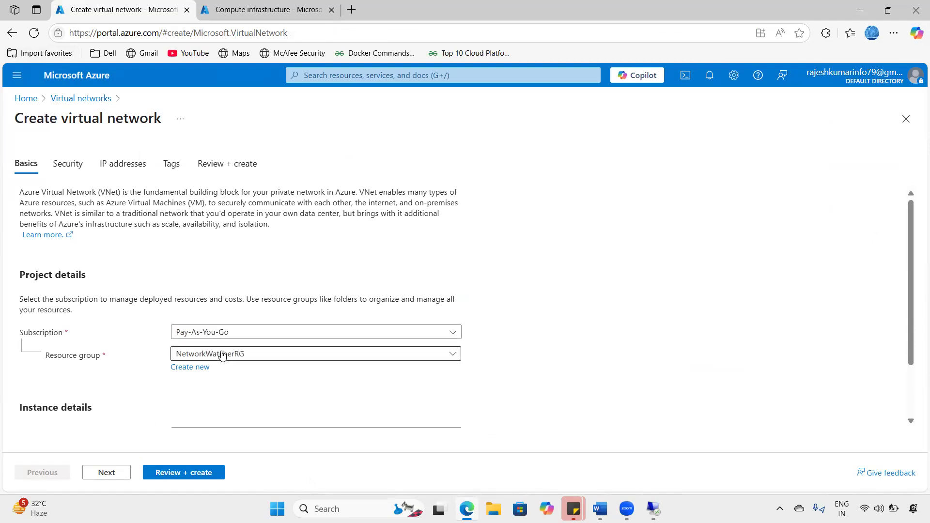
click(221, 355)
click(189, 412)
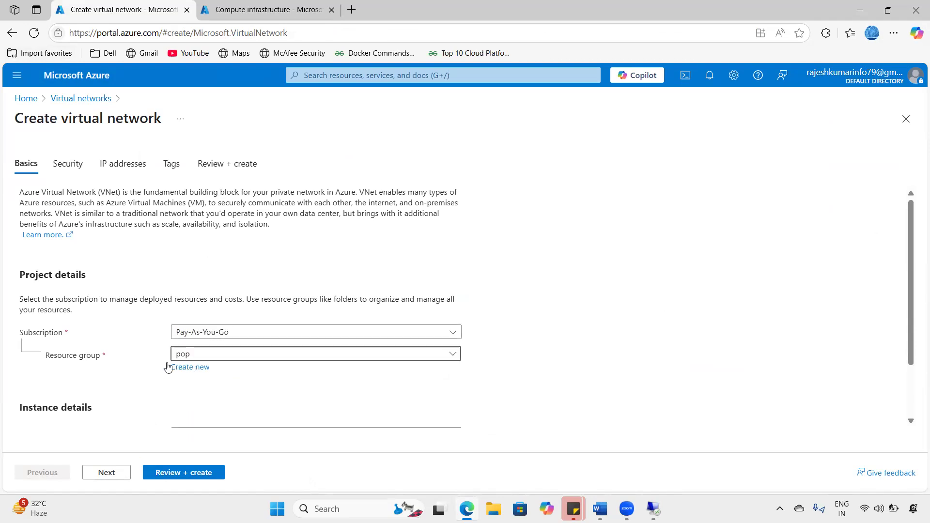
scroll(194, 377, down, 2)
click(197, 363)
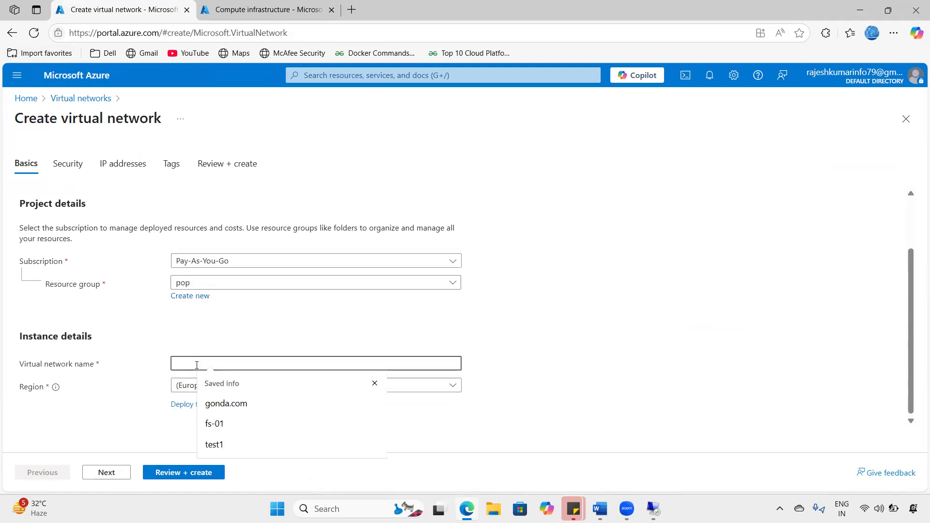
text(vnet-02)
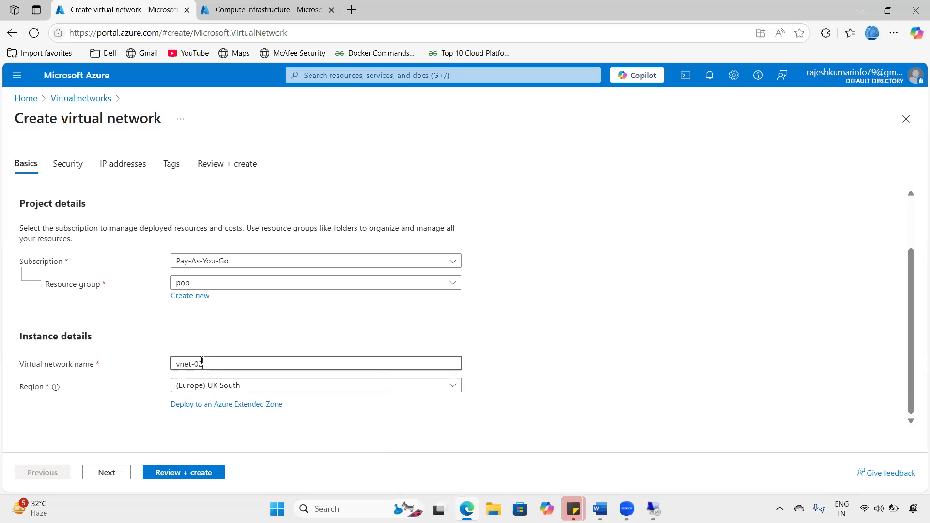
Step: Set the region to (US) East US and advance past Security to IP addresses
click(297, 385)
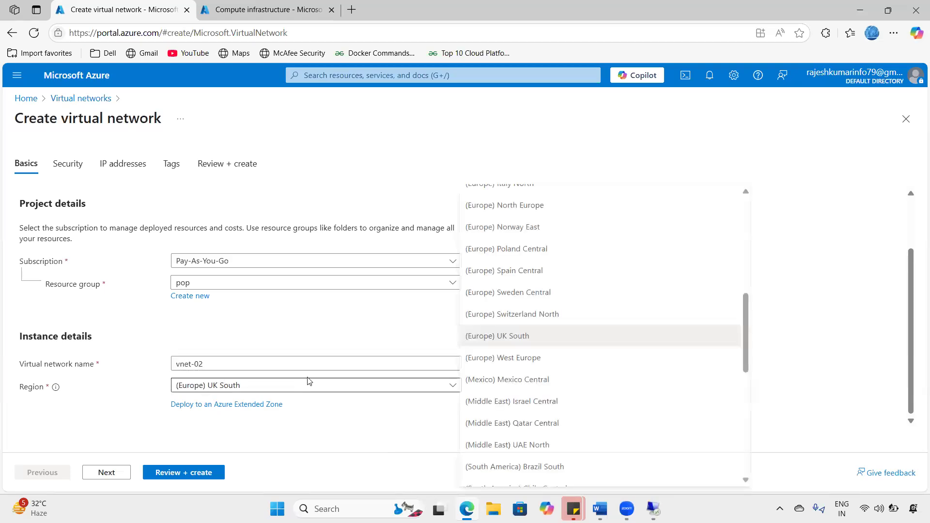
scroll(600, 281, up, 2)
scroll(601, 281, up, 5)
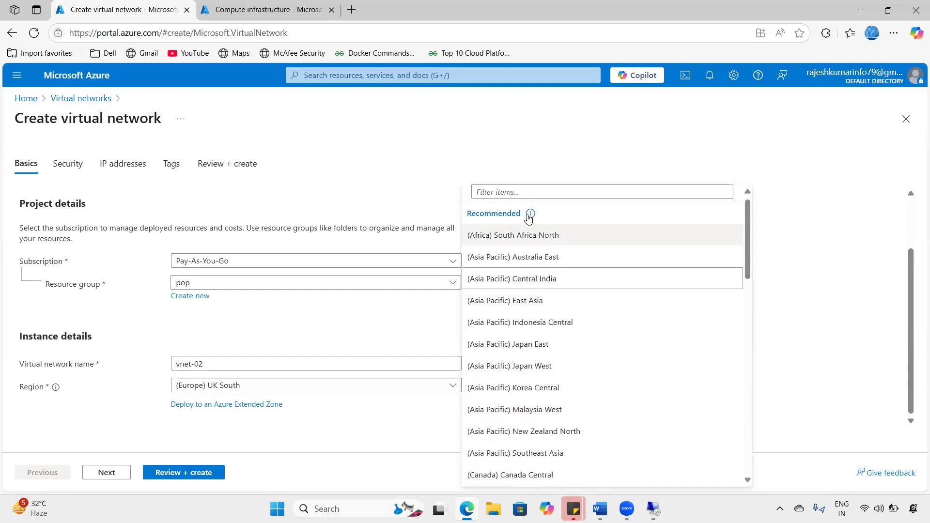
click(513, 191)
text(us)
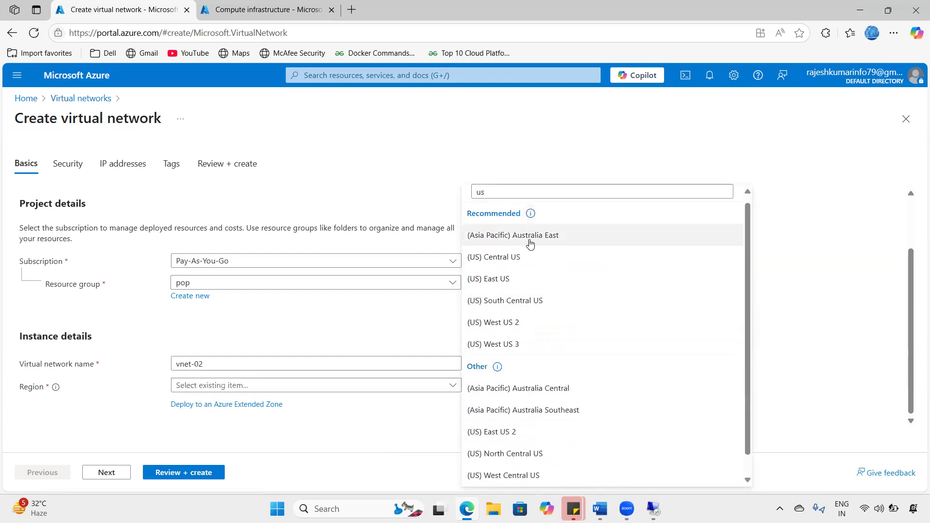
click(529, 279)
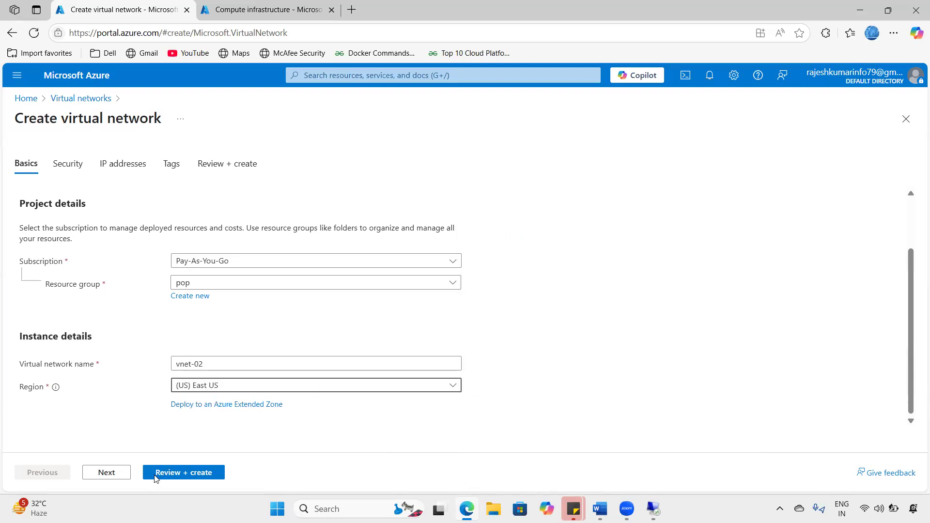
click(106, 473)
click(106, 473)
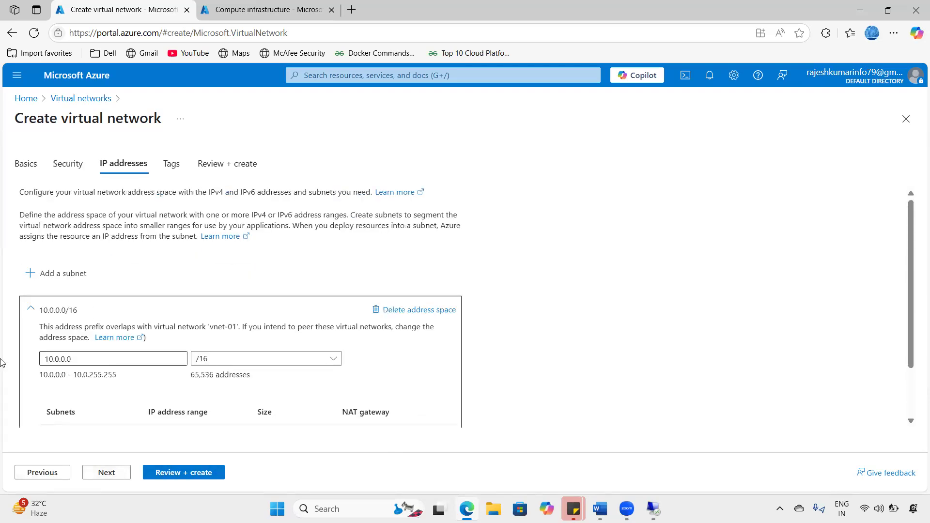
Step: Change the address space from 10.0.0.0/16 to 192.168.0.0/23 (512 addresses)
drag(83, 359, 1, 362)
text(192)
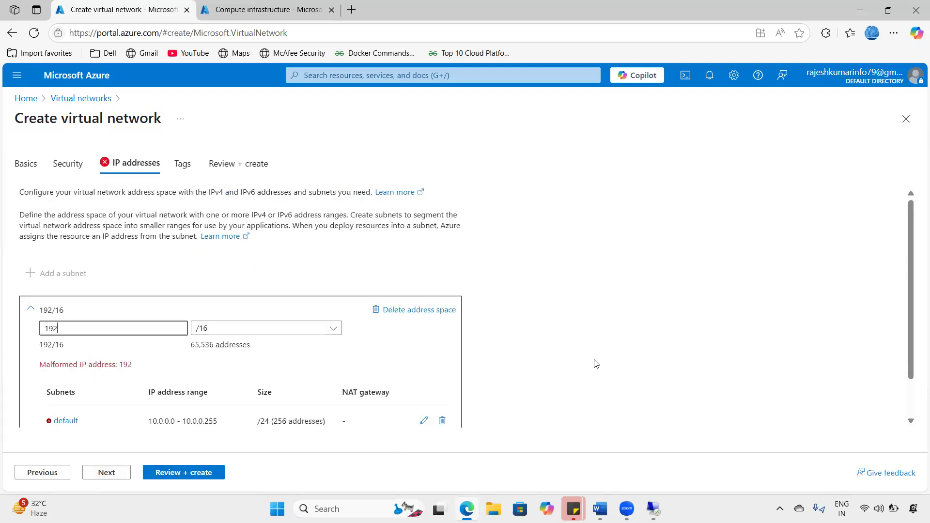
text(.168.0.0)
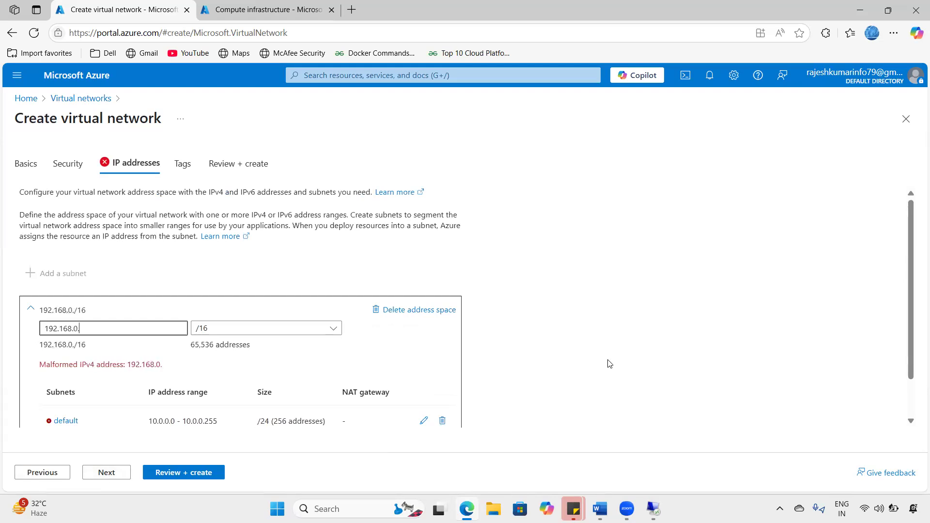
click(219, 328)
scroll(383, 358, down, 3)
click(358, 324)
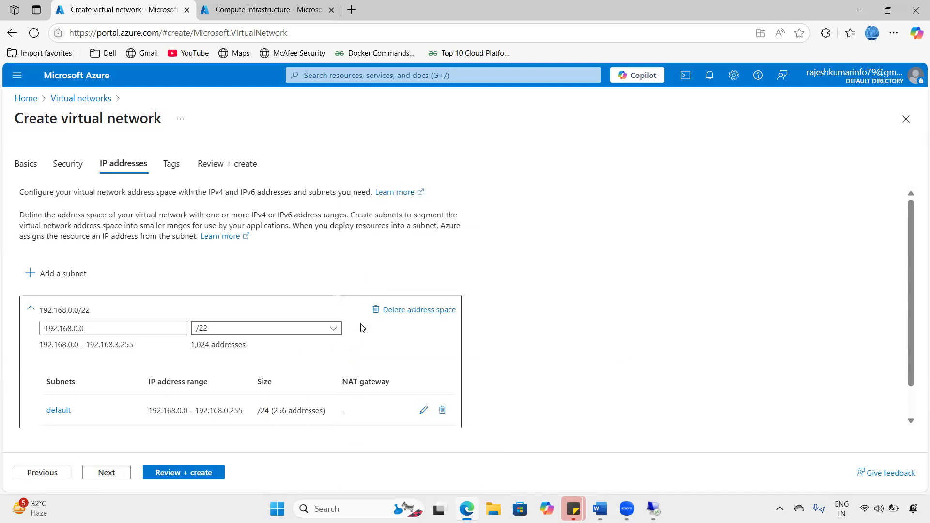
click(304, 333)
click(347, 360)
drag(255, 351, 194, 345)
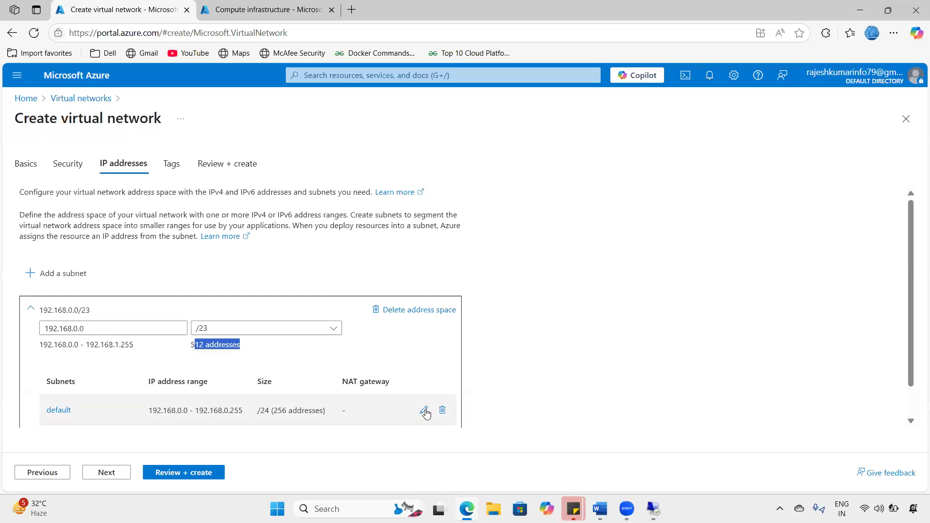
Step: Rename the default subnet to s2 and save it
click(423, 410)
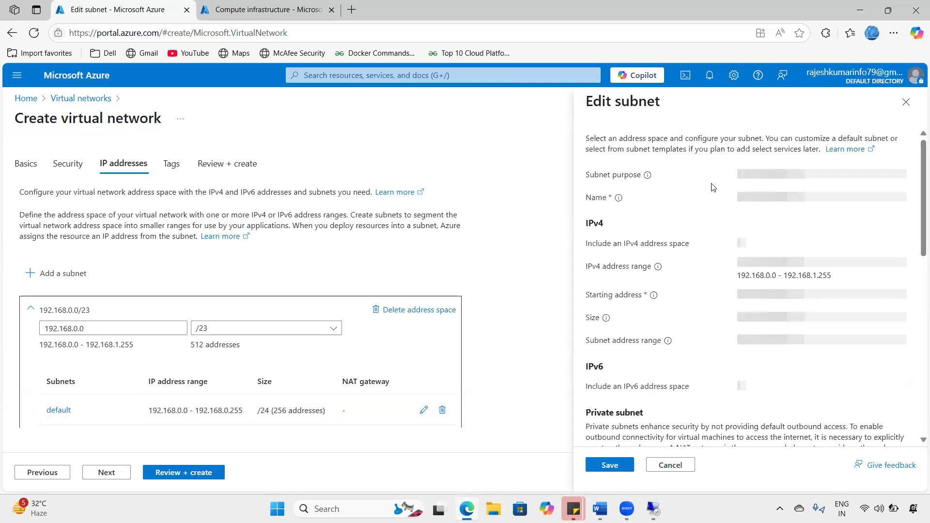
text(s2)
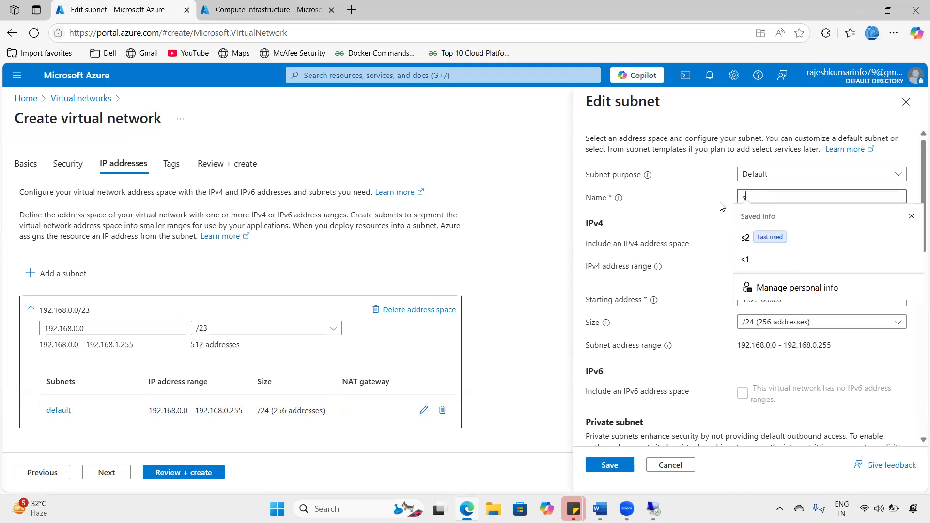
click(603, 464)
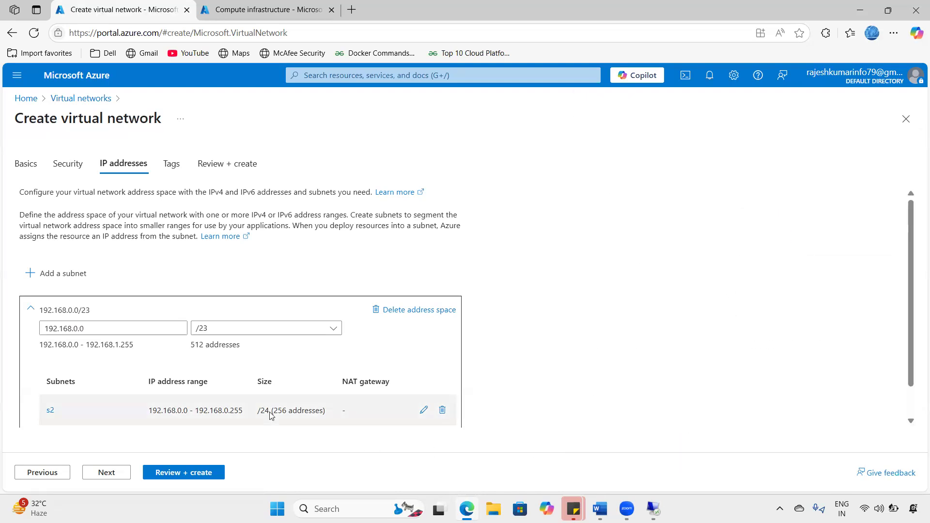
Step: Validate vnet-02 in Review + create and start its deployment
click(124, 473)
click(195, 477)
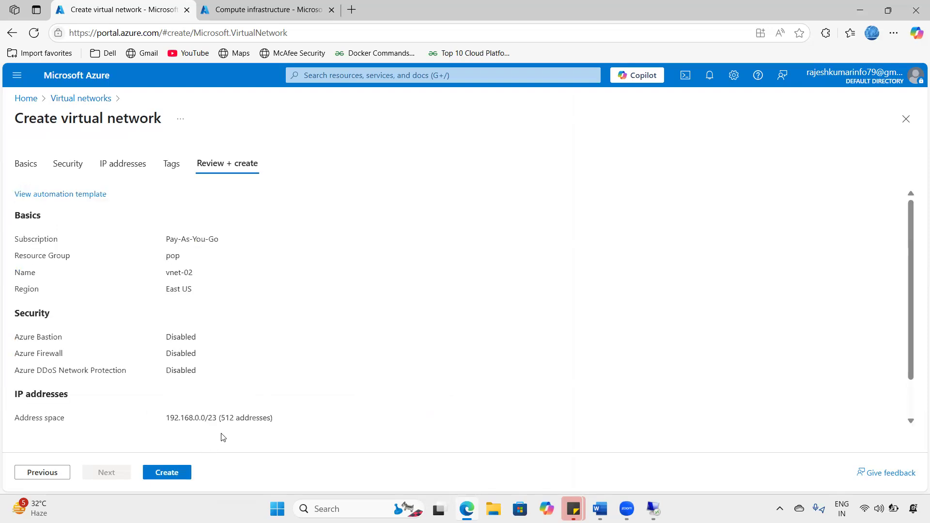
click(178, 473)
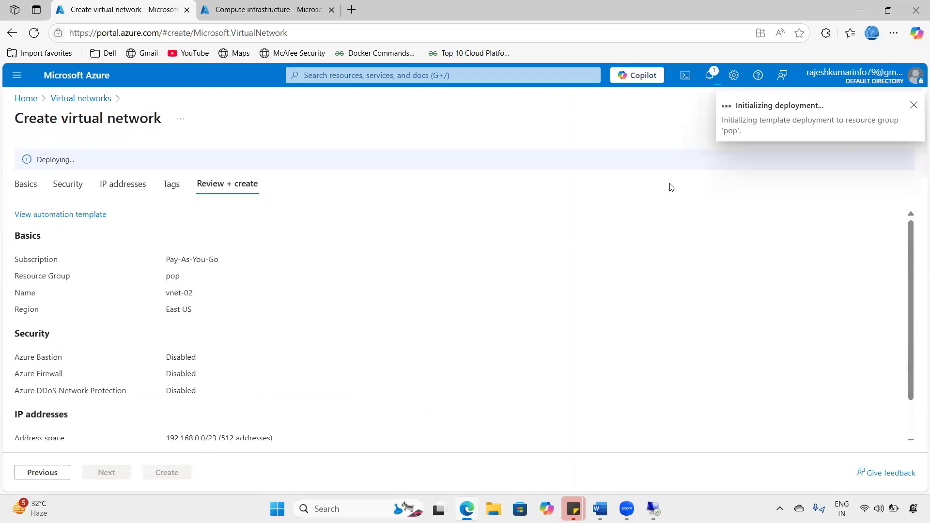
Step: Confirm in Notifications that vnet-02 deployed, then open Virtual networks from Home
drag(152, 112, 160, 117)
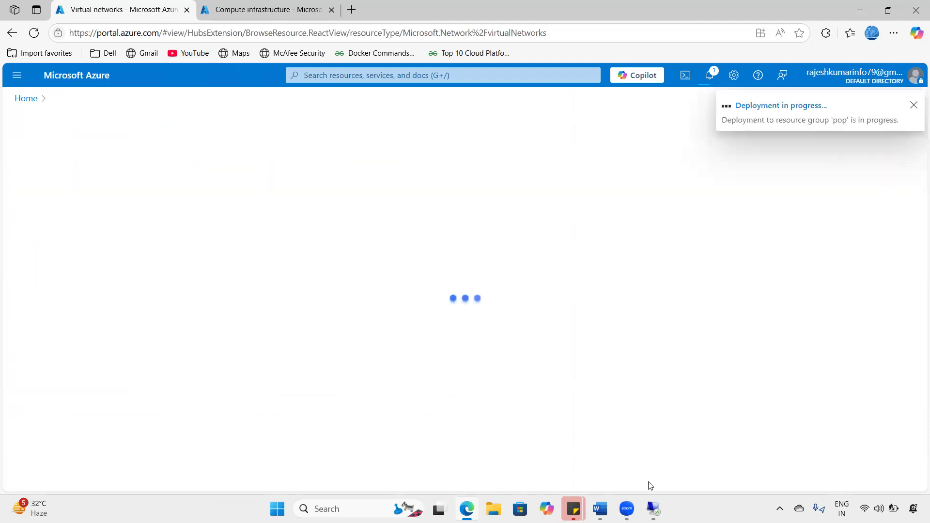
mouse_move(654, 506)
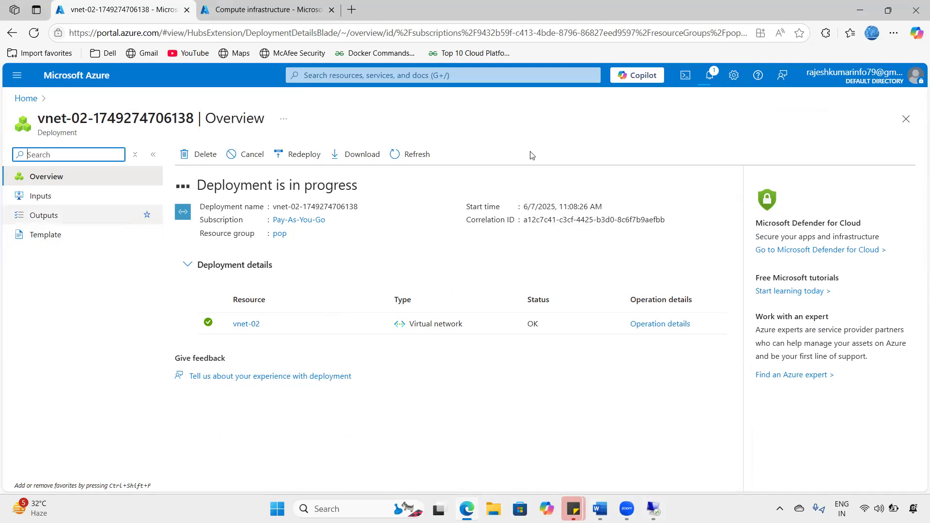
click(708, 78)
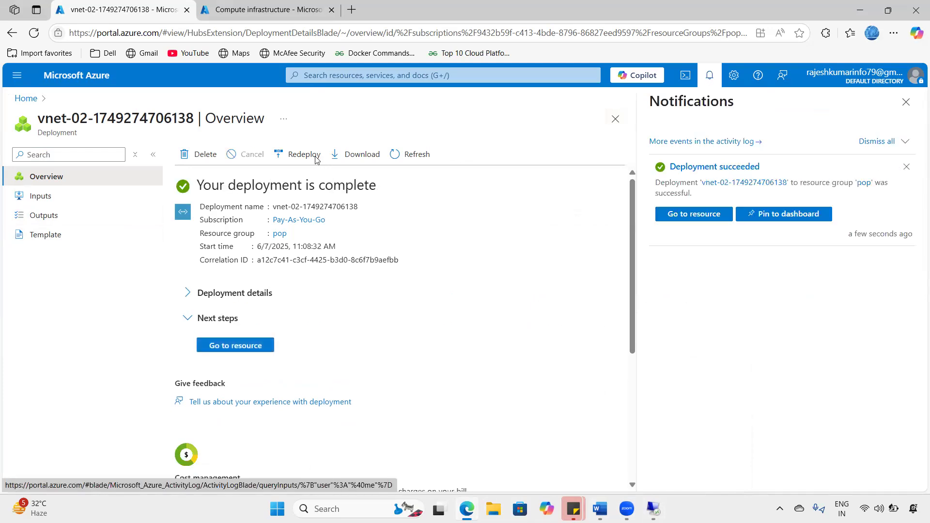
click(63, 77)
click(141, 150)
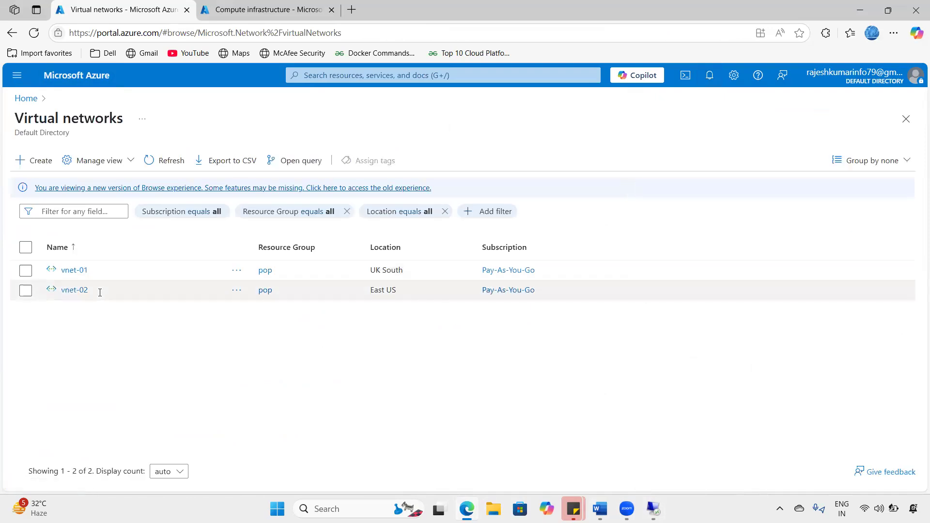
Step: Check the connected devices of vnet-01 and vnet-02, finding none on vnet-02
drag(367, 269, 403, 294)
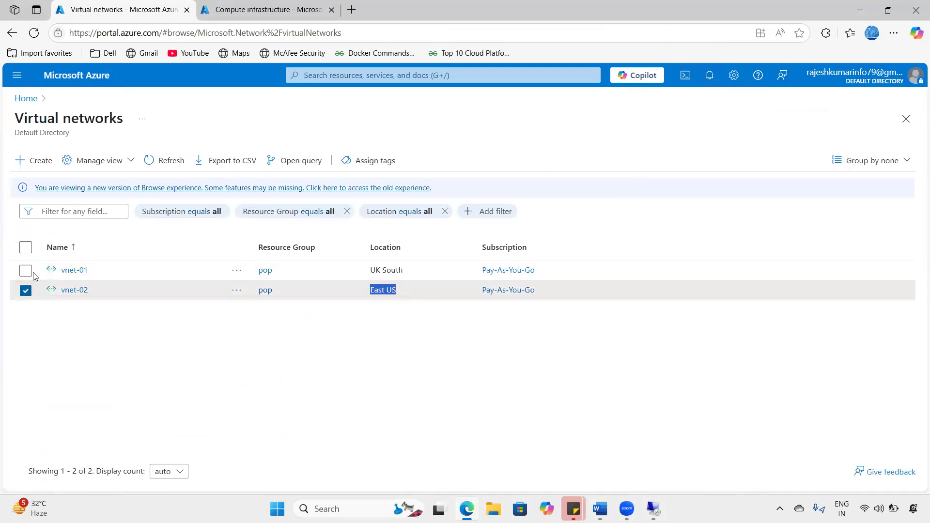
click(74, 270)
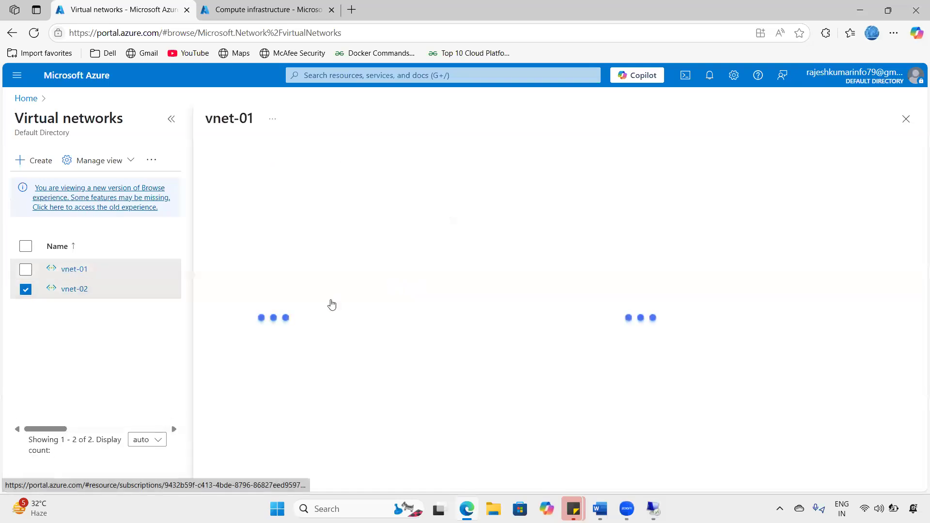
click(292, 331)
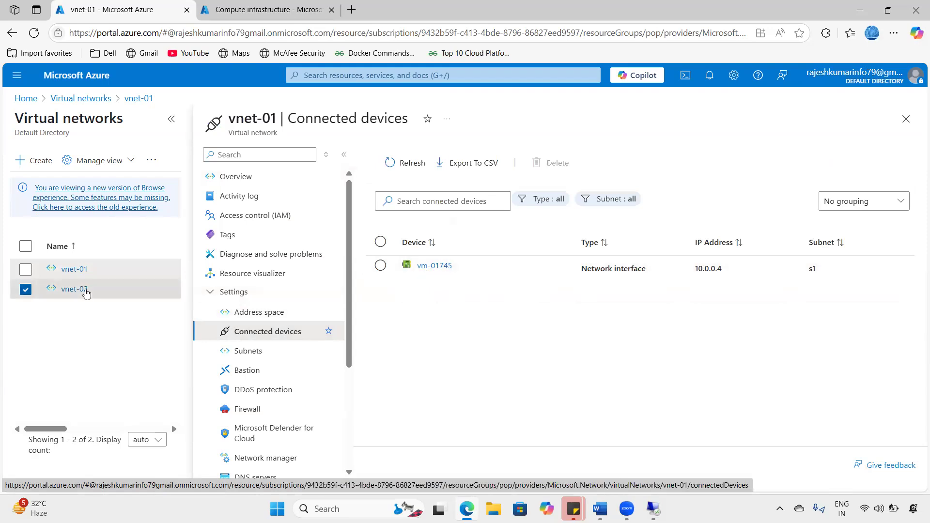
click(75, 290)
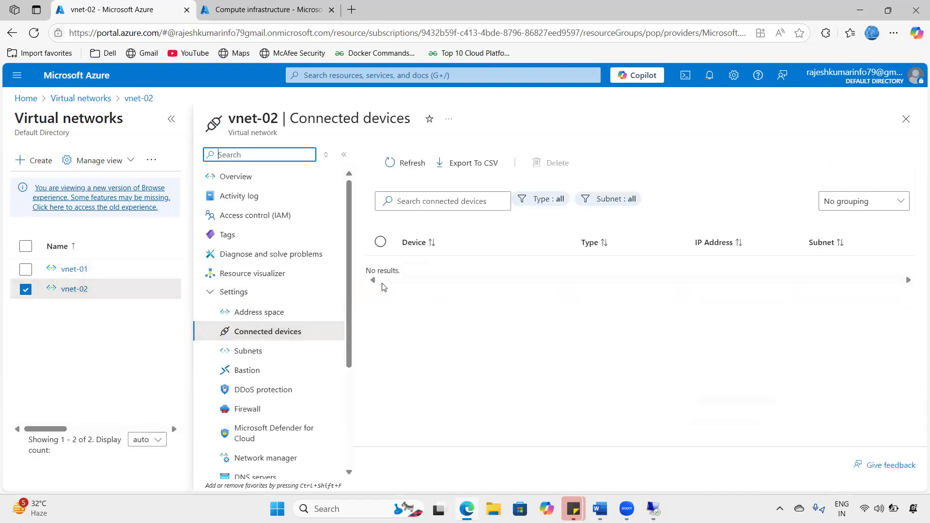
Step: Start creating a new virtual machine from the Virtual machines list
click(267, 10)
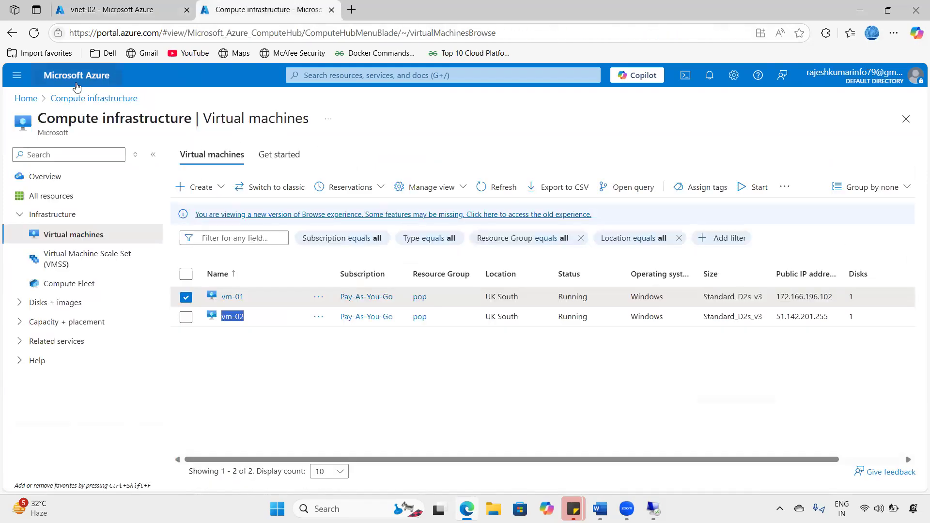
click(76, 75)
click(231, 141)
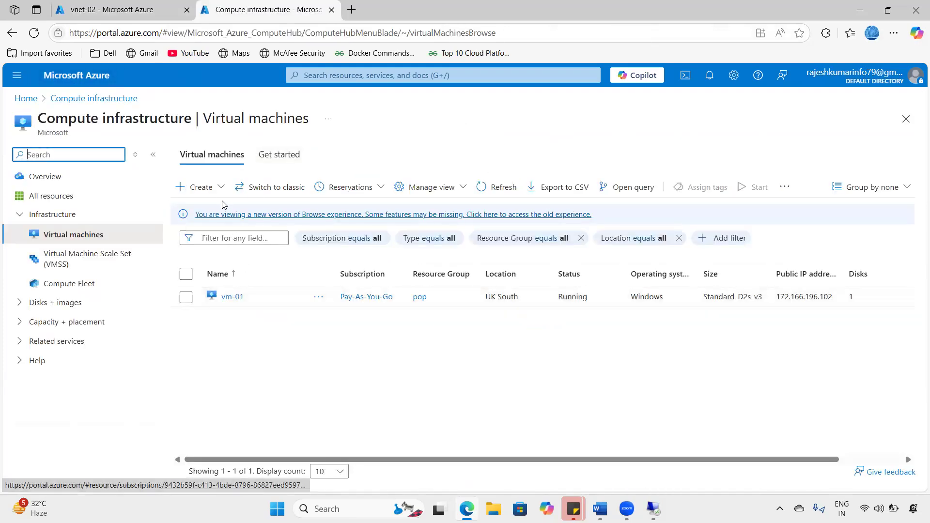
click(221, 191)
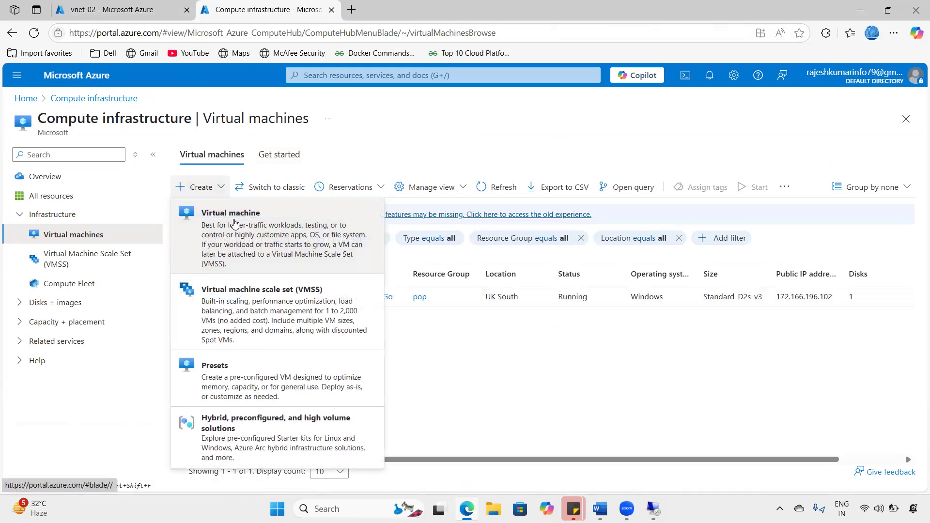
click(235, 224)
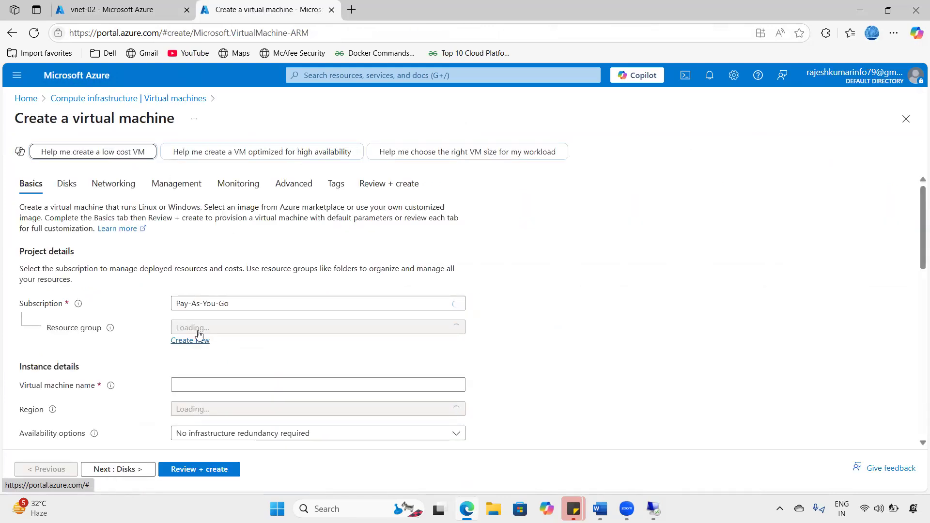
Step: Set vm-02 in resource group pop, region (US) East US, with no infrastructure redundancy
click(224, 328)
click(194, 386)
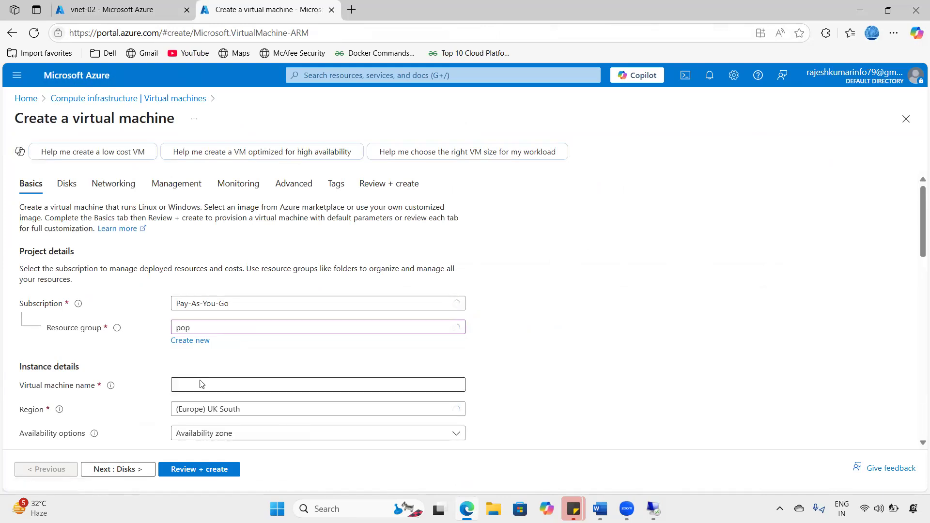
click(201, 384)
text(vm-02)
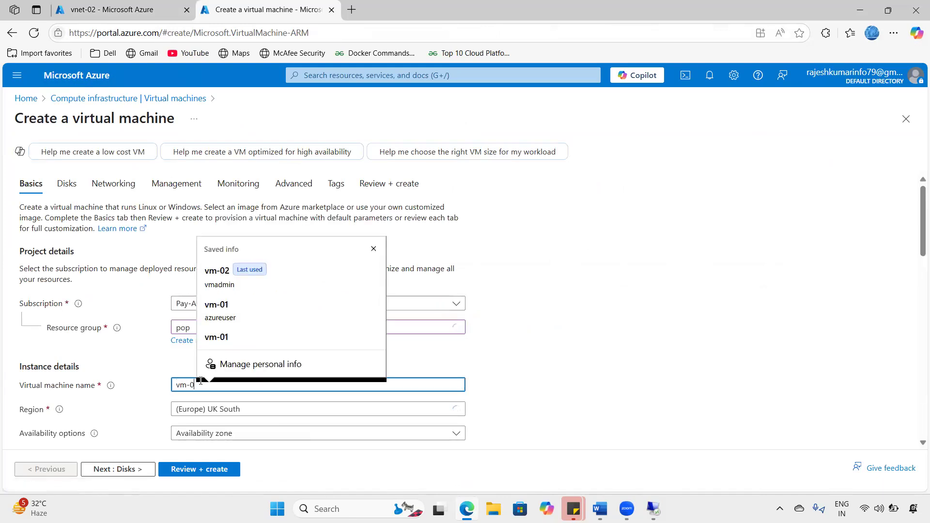
click(249, 412)
click(234, 158)
scroll(262, 335, down, 2)
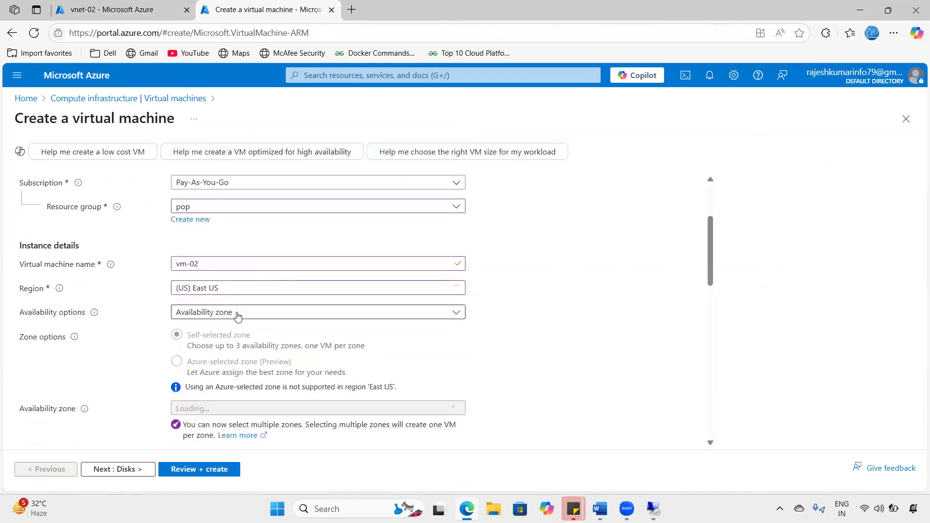
click(237, 314)
click(250, 332)
Step: Enter administrator username vmadmin and a password, then advance to Disks
scroll(315, 319, down, 2)
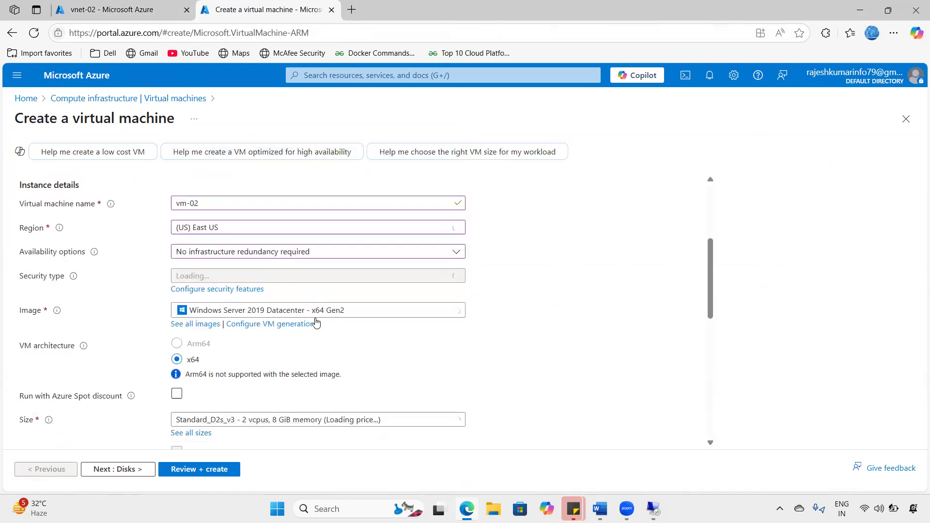
scroll(316, 321, down, 1)
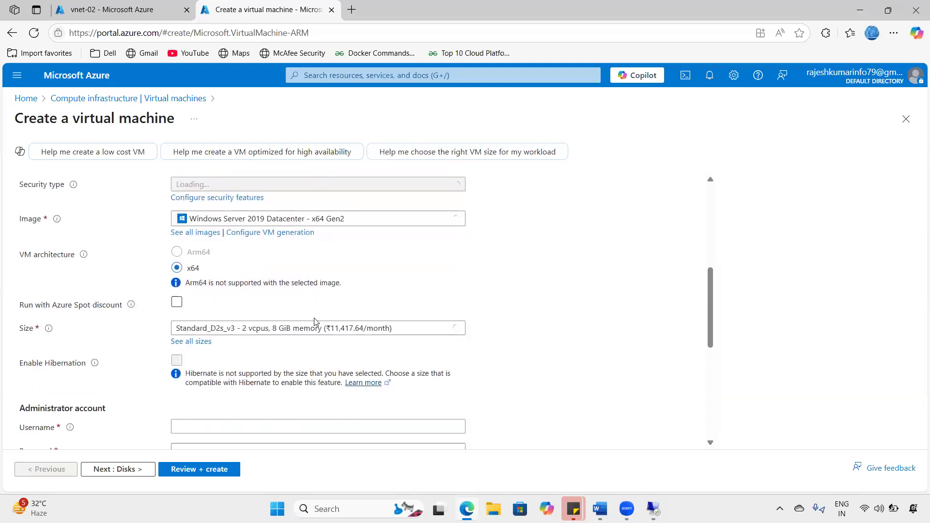
click(237, 395)
text(vmadmin)
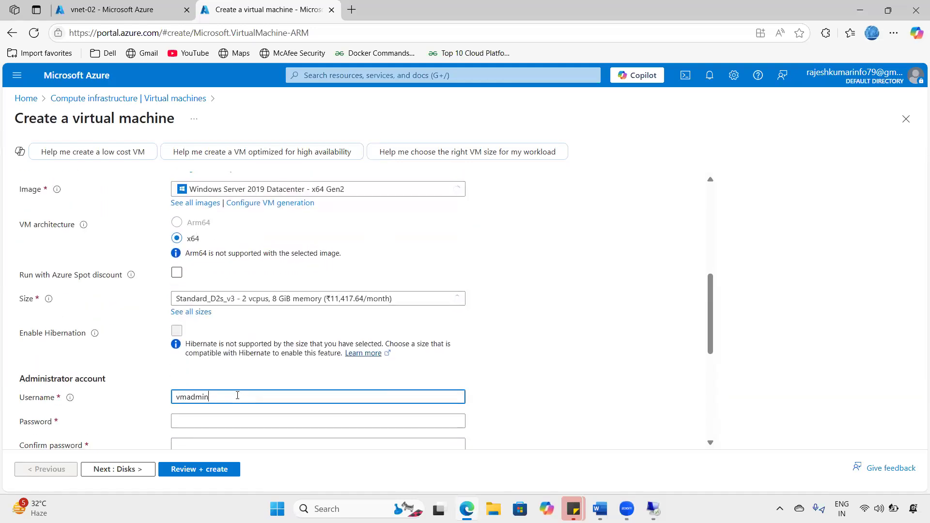
key(Tab)
text(•)
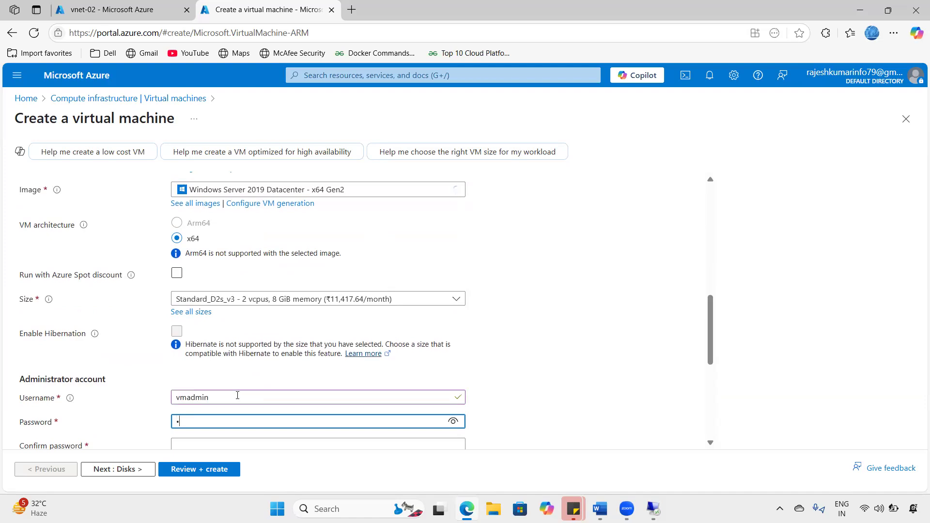
text(•••••••••)
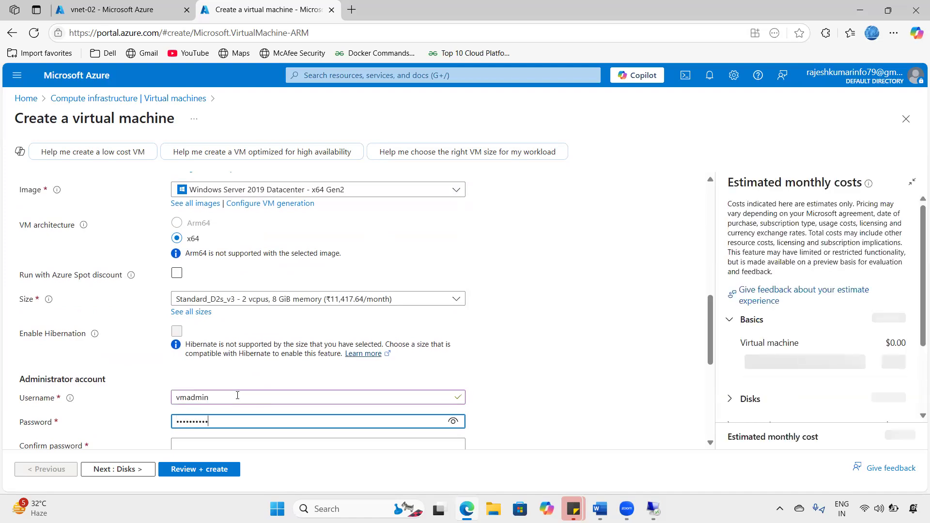
text(••)
key(Tab)
text(•••)
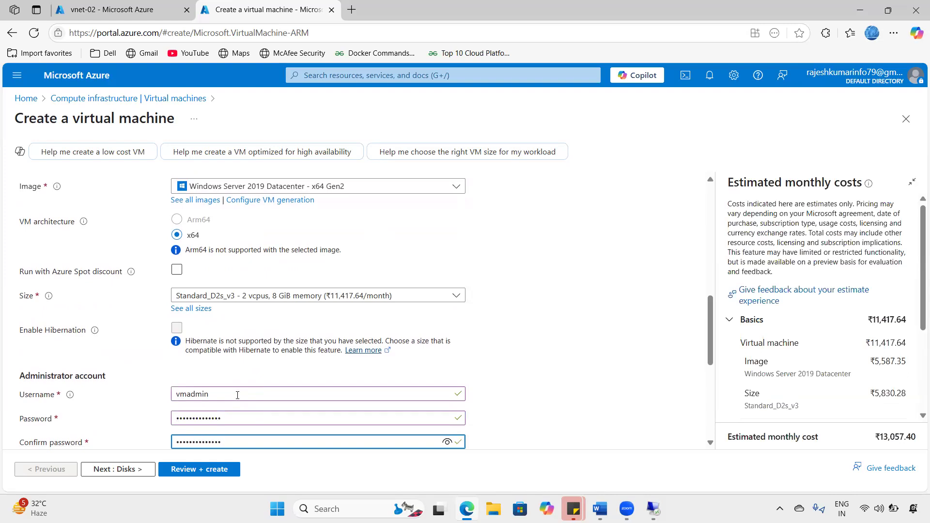
scroll(237, 398, down, 4)
click(134, 469)
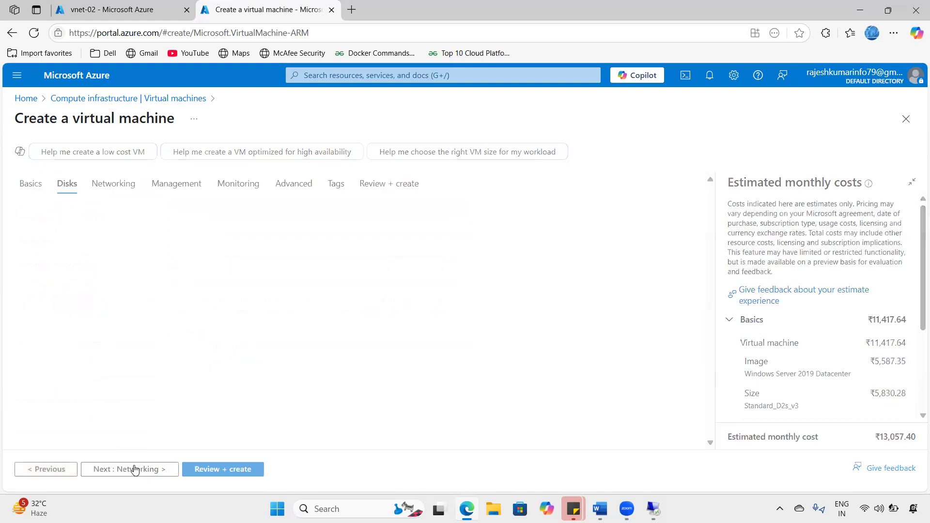
Step: Go to Networking and find the Virtual network list empty
click(134, 468)
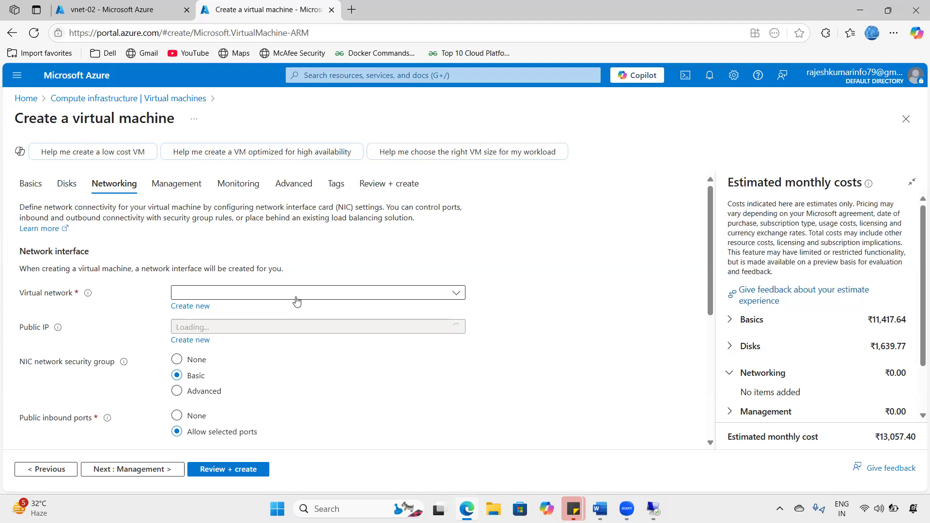
click(296, 297)
click(313, 297)
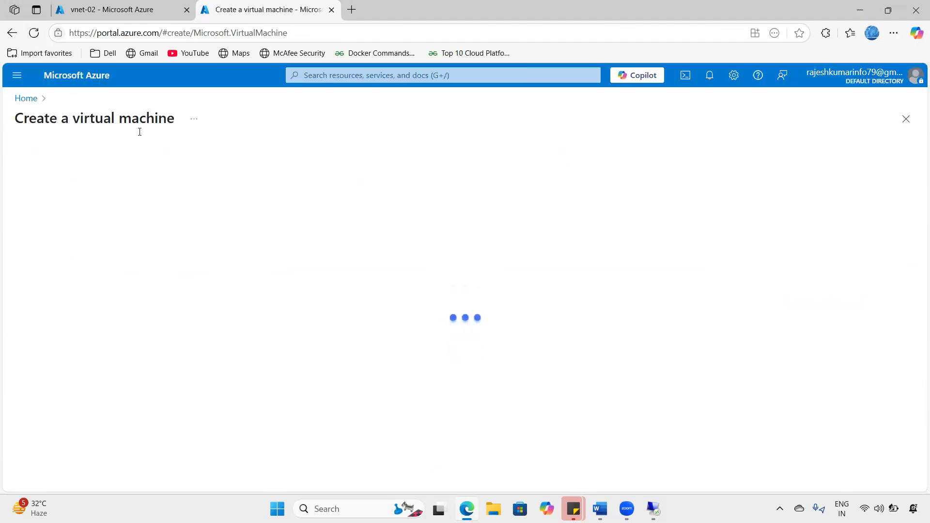
Step: Refill vm-02 in pop, (US) East US, with the Windows Server 2019 Datacenter image
click(225, 329)
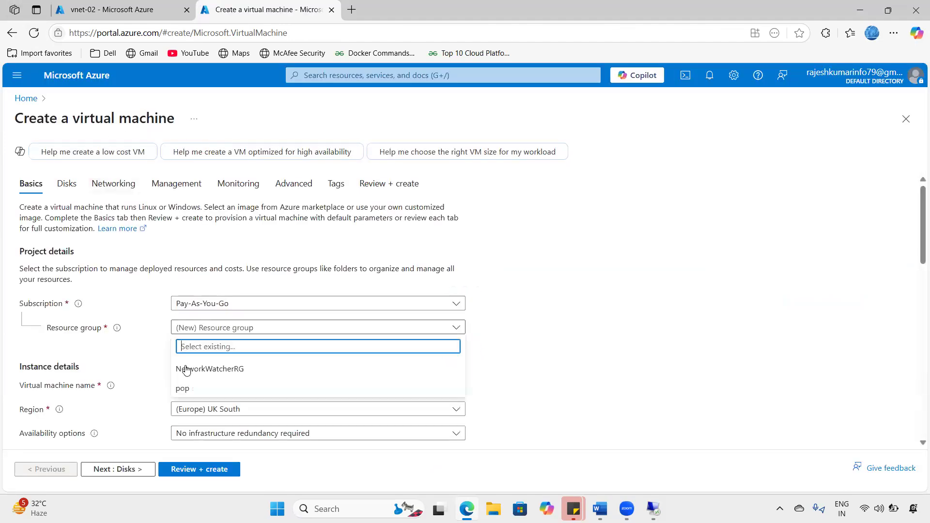
click(191, 386)
click(200, 384)
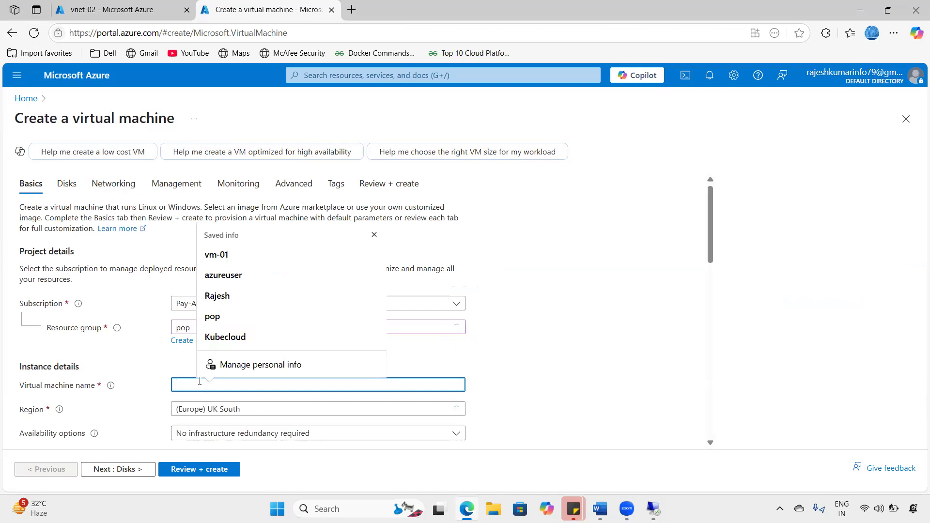
text(vm-02)
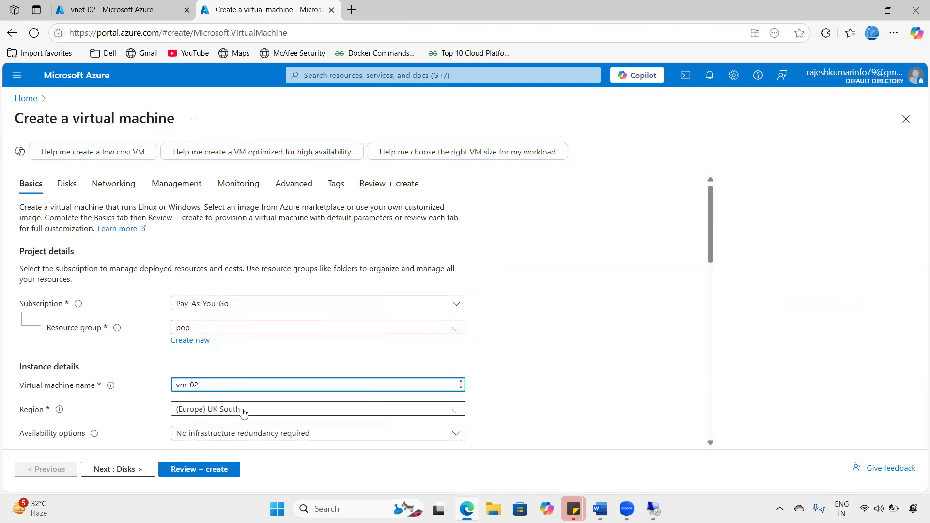
click(240, 411)
click(235, 153)
scroll(278, 389, down, 4)
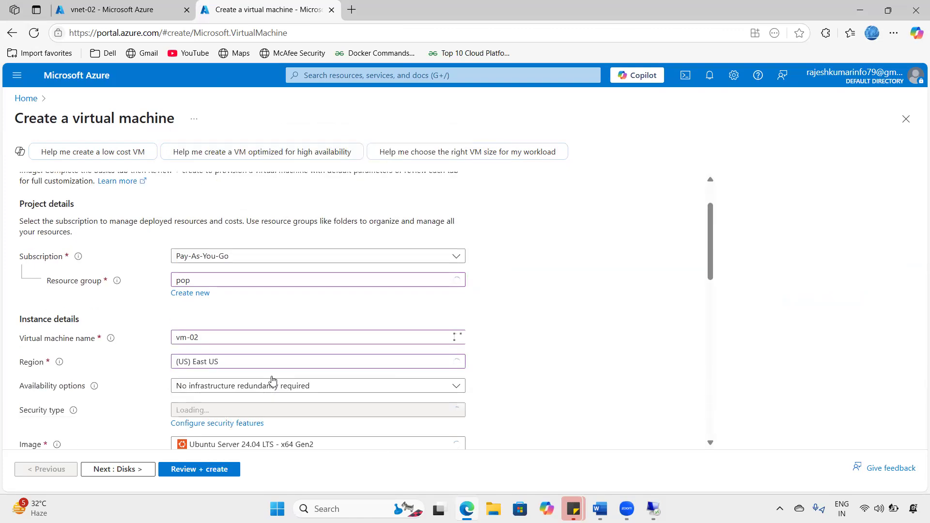
click(326, 312)
click(303, 156)
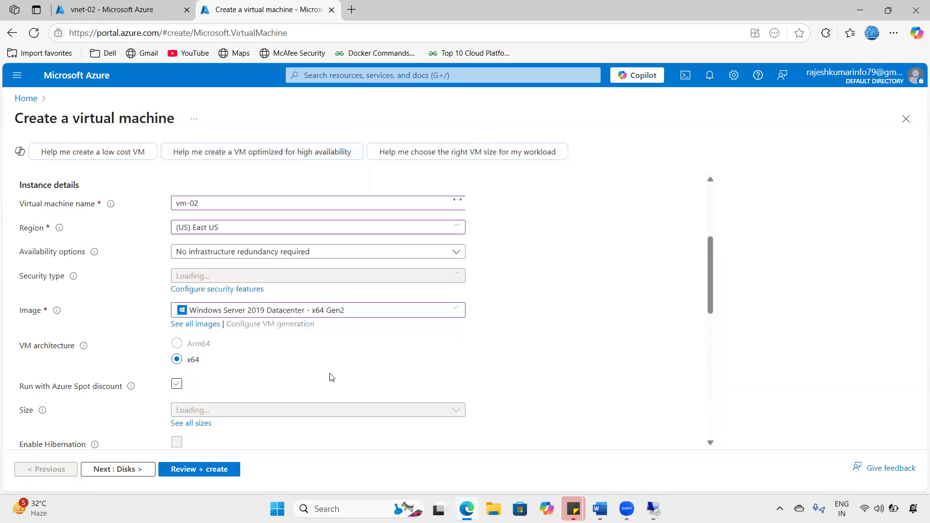
scroll(324, 375, down, 3)
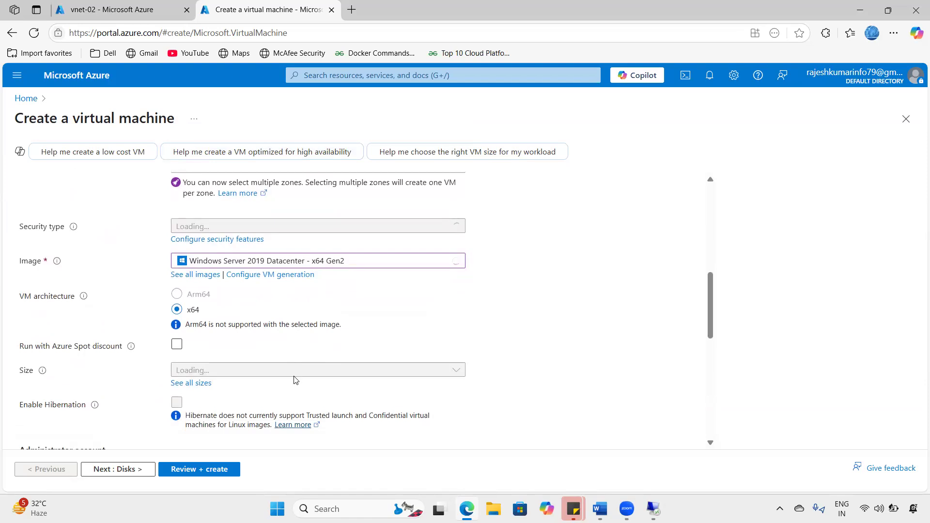
scroll(265, 389, down, 3)
Step: Enter administrator username vmadmin and the password with confirmation
click(195, 343)
text(vmadmin)
key(Tab)
text(•••)
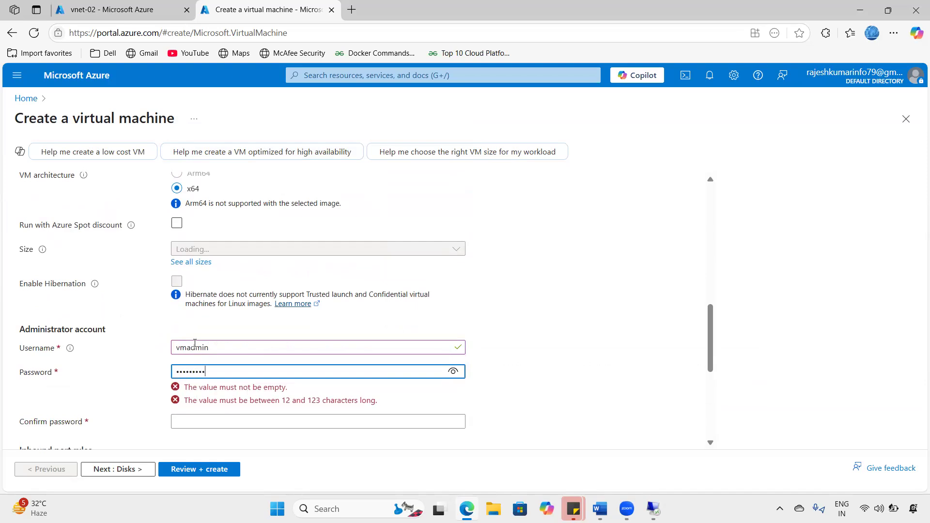
key(Tab)
text(••••••••)
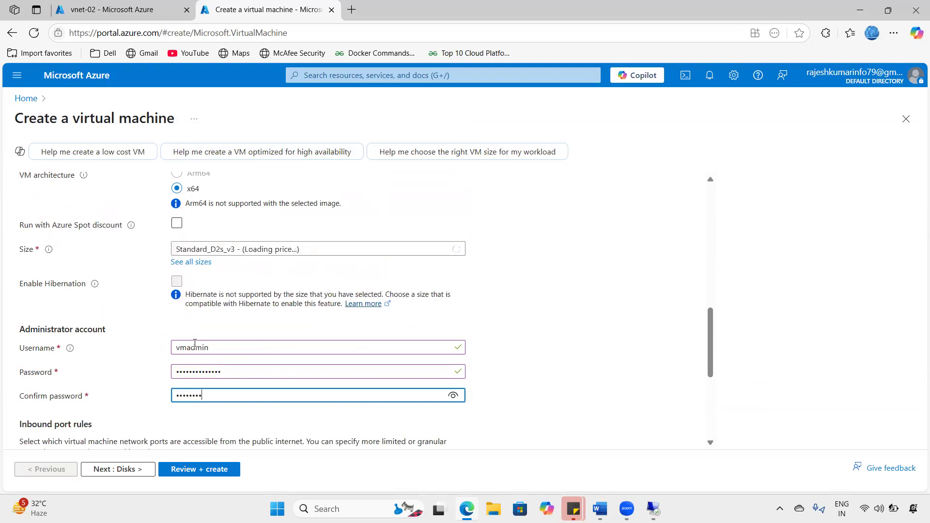
text(••••••)
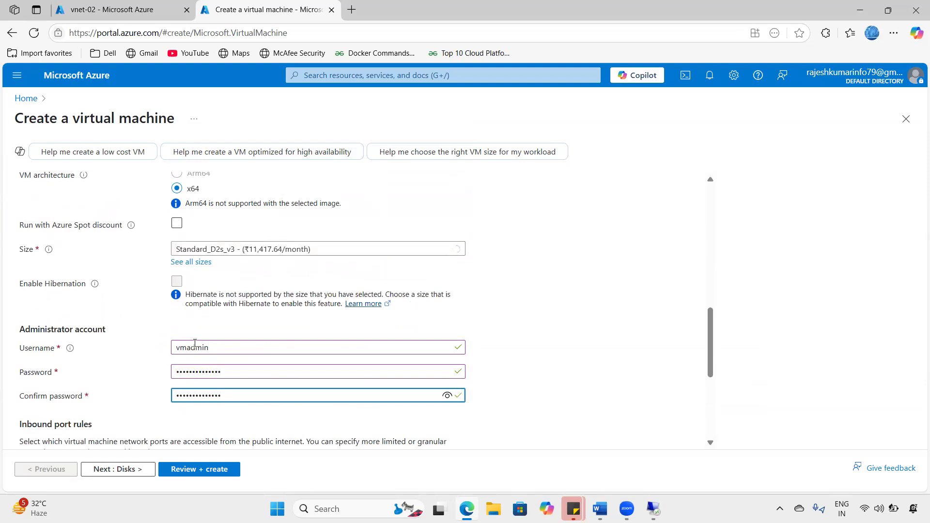
Step: Set Availability options to 'No infrastructure redundancy required' and proceed to Disks
scroll(194, 342, up, 4)
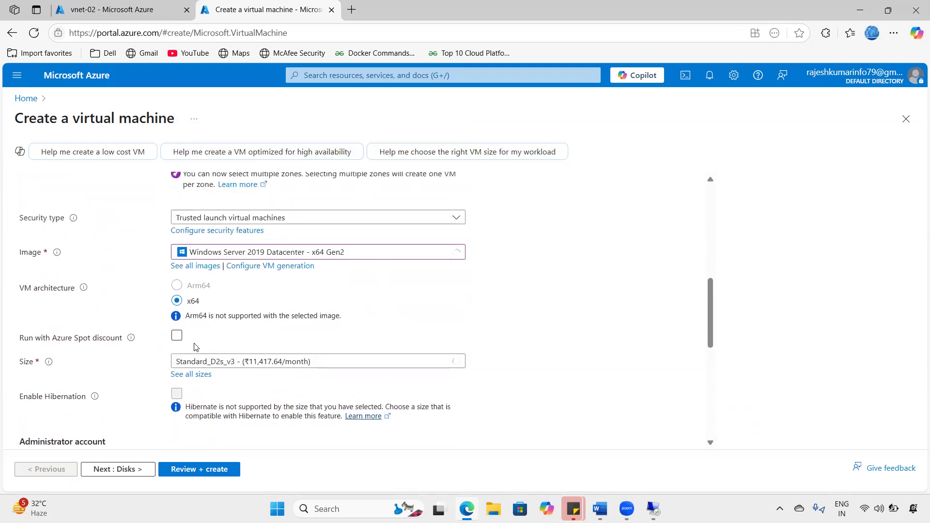
click(202, 229)
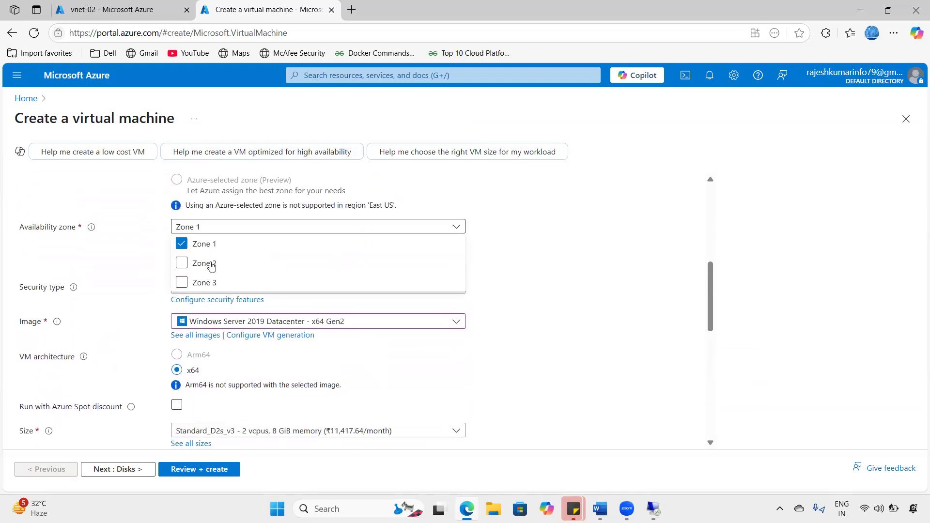
scroll(217, 264, up, 2)
scroll(217, 264, up, 2)
click(216, 312)
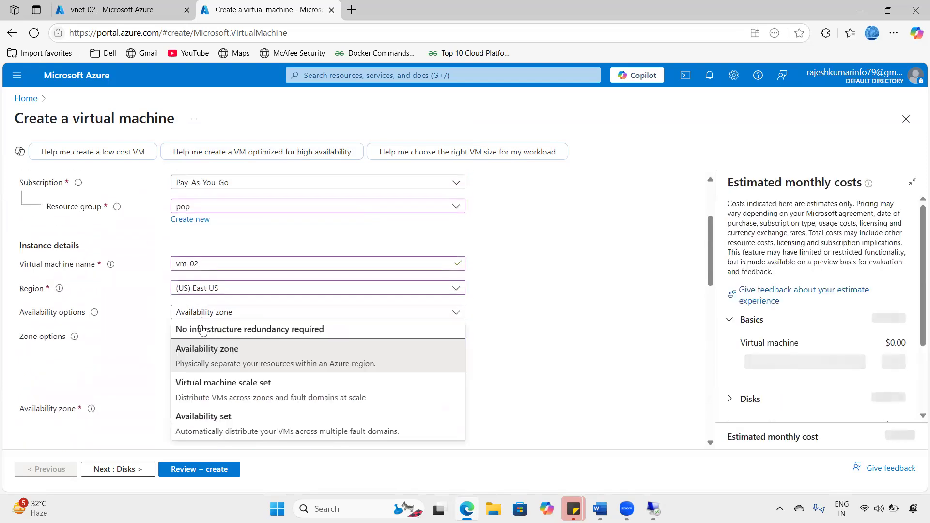
click(192, 324)
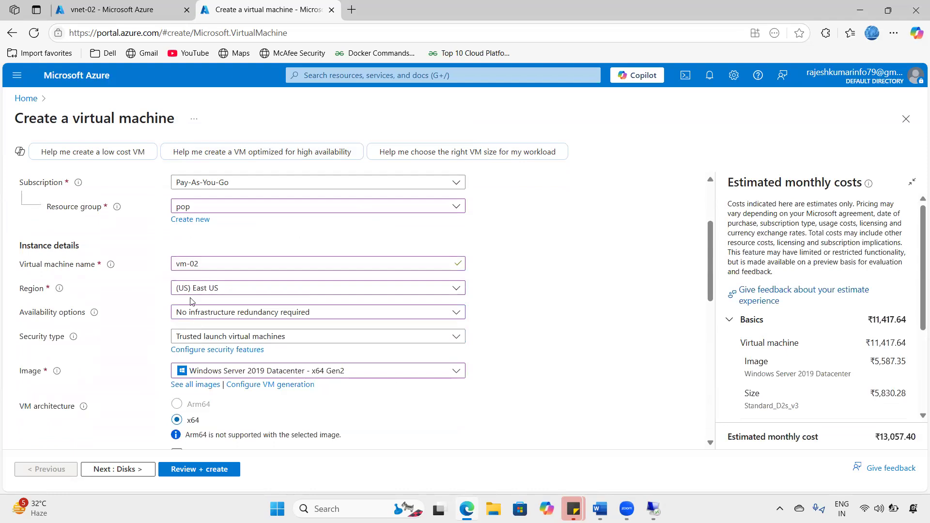
scroll(265, 346, down, 4)
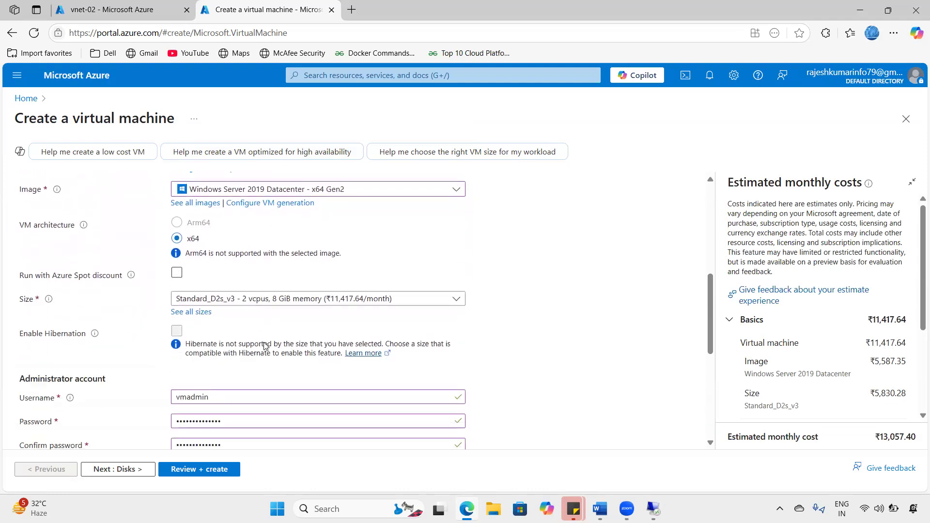
scroll(267, 349, down, 4)
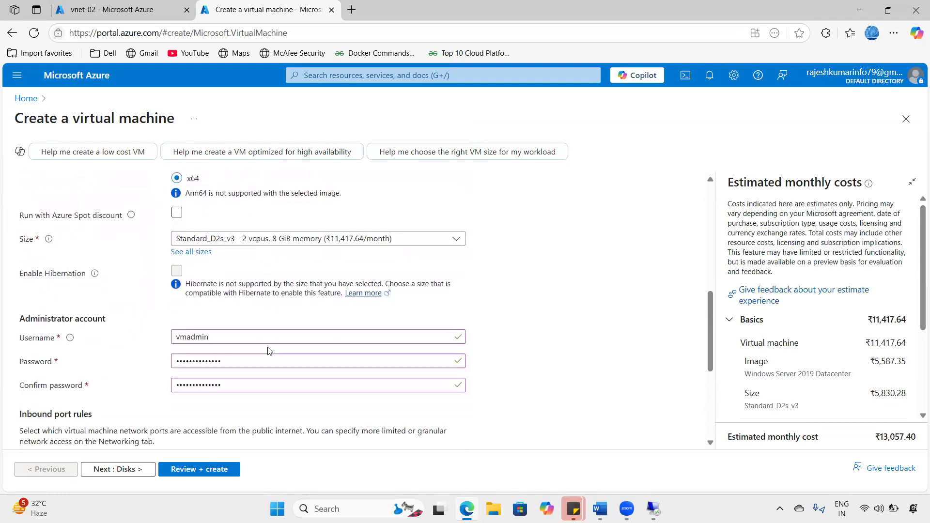
click(137, 476)
Step: On Networking, keep vnet-02 as the virtual network
click(137, 475)
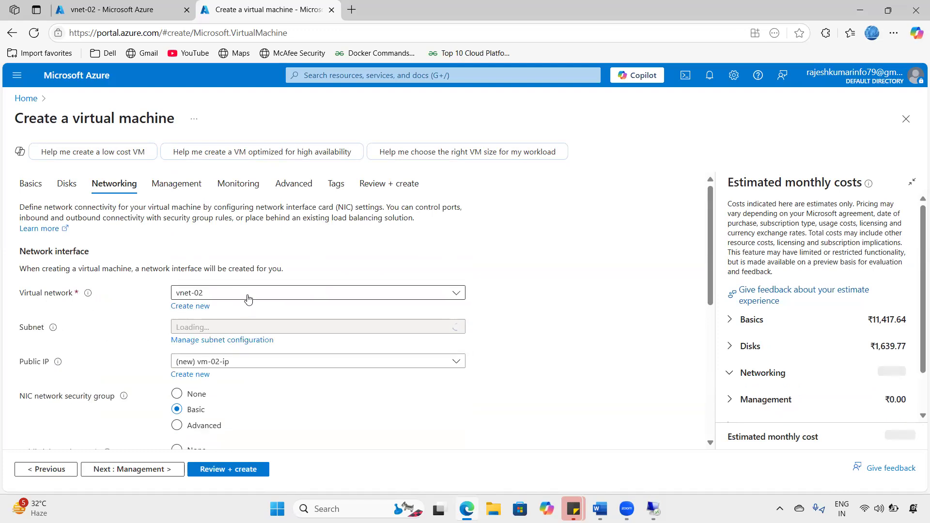
click(248, 294)
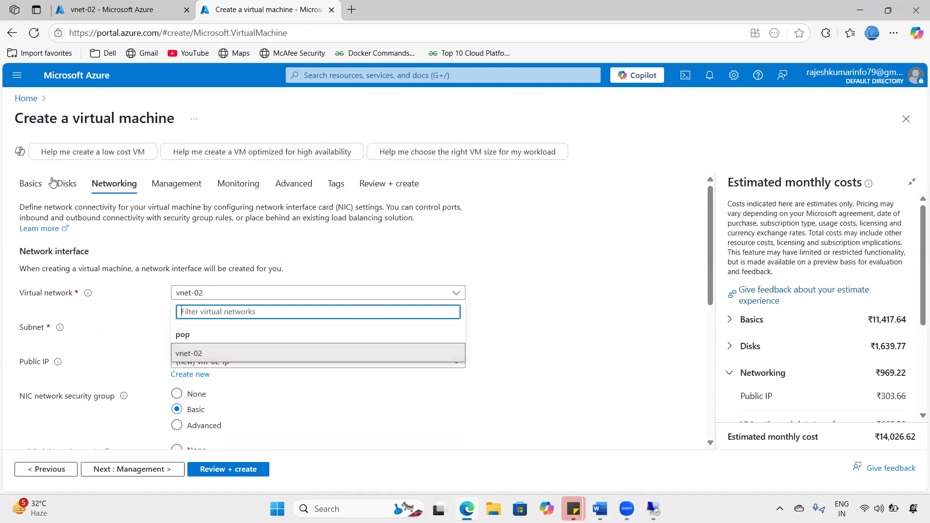
drag(58, 120, 215, 117)
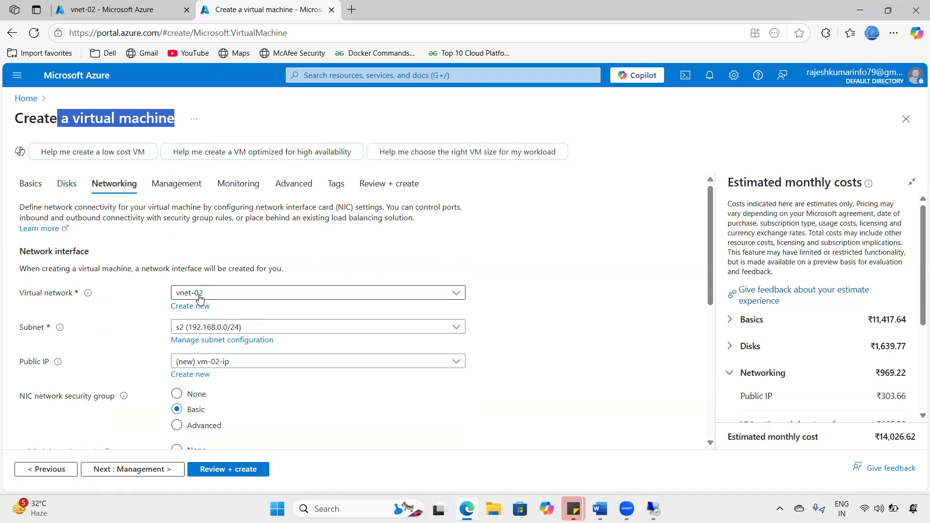
click(301, 293)
click(302, 294)
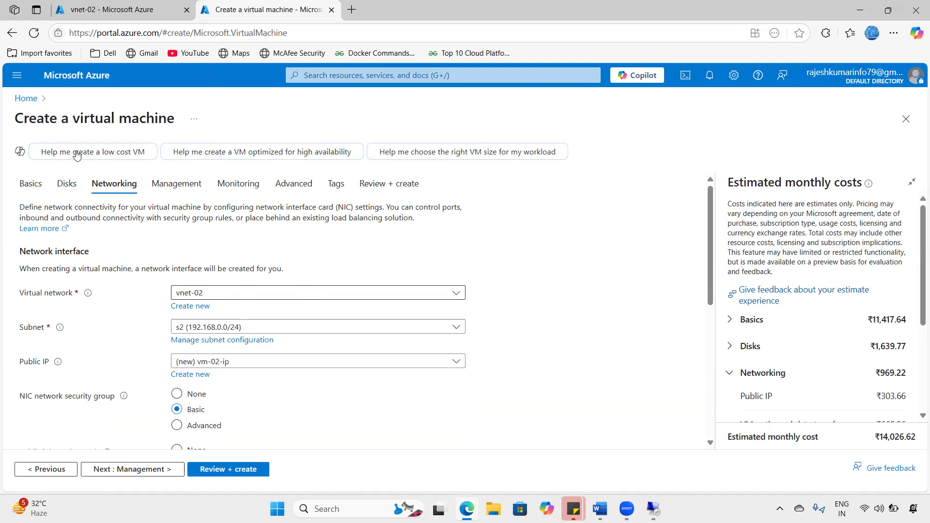
drag(69, 118, 222, 298)
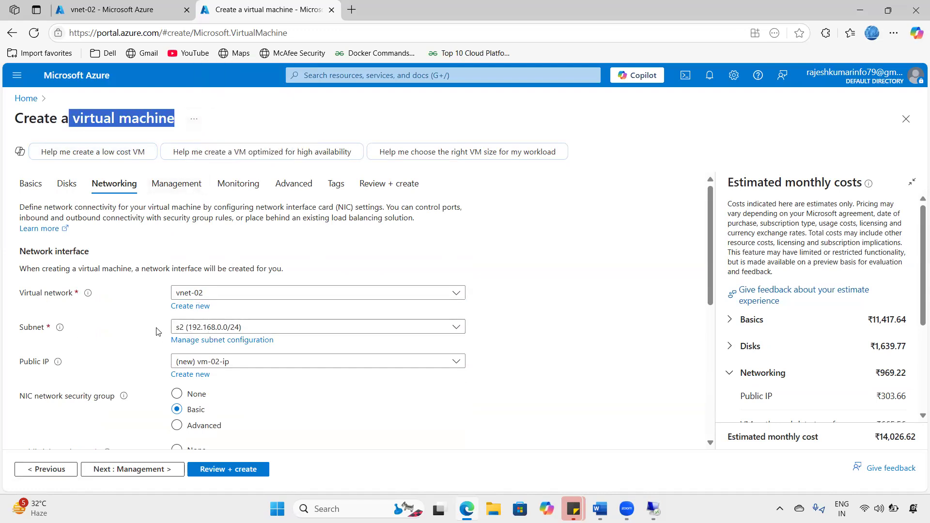
Step: Keep subnet s2 (192.168.0.0/24) and jump to Review + create
click(205, 327)
click(191, 328)
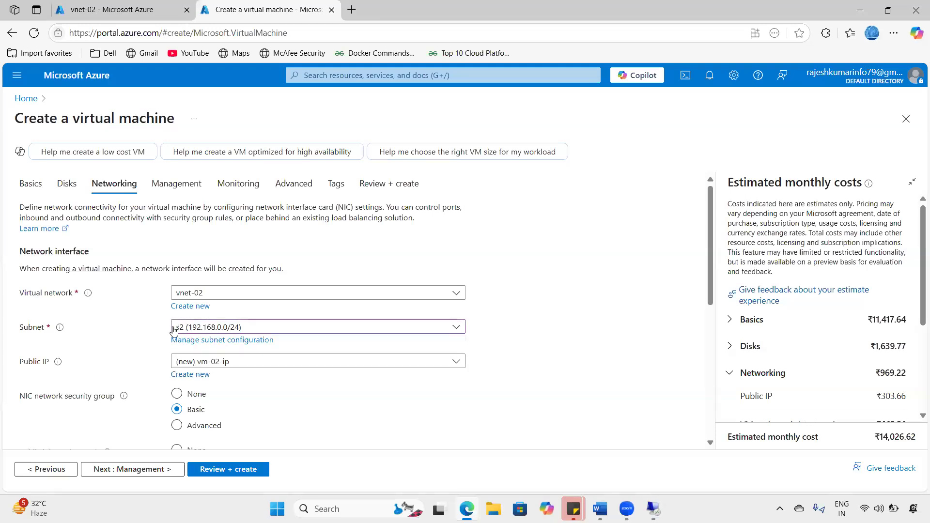
scroll(184, 296, down, 6)
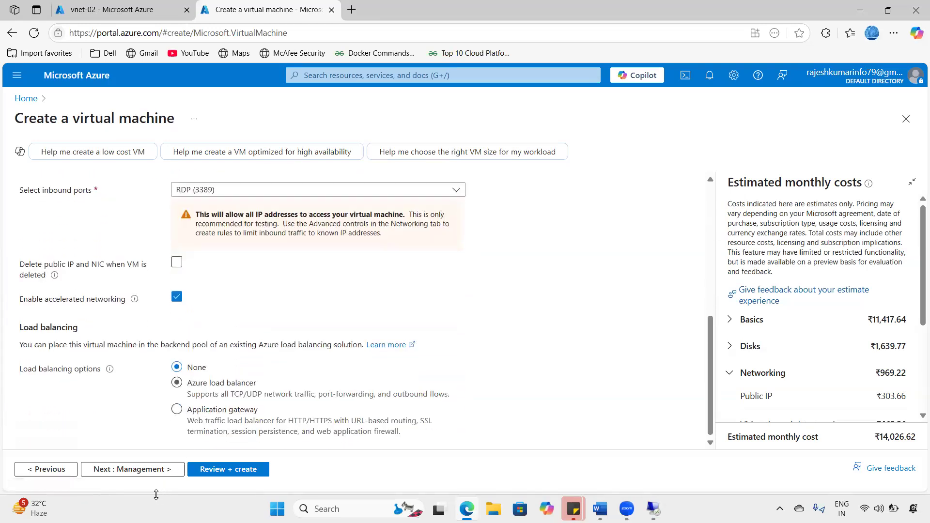
click(150, 478)
click(205, 470)
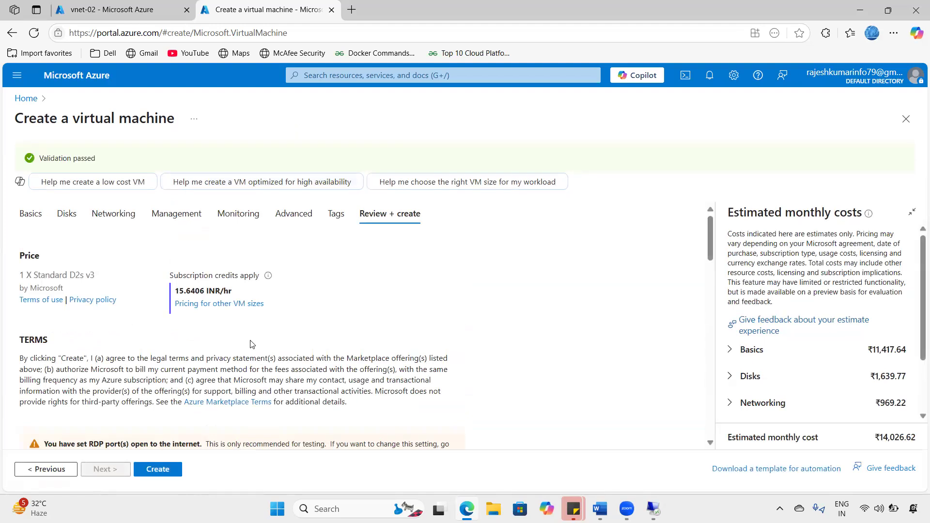
Step: Create vm-02 and wait until its deployment is complete
click(155, 469)
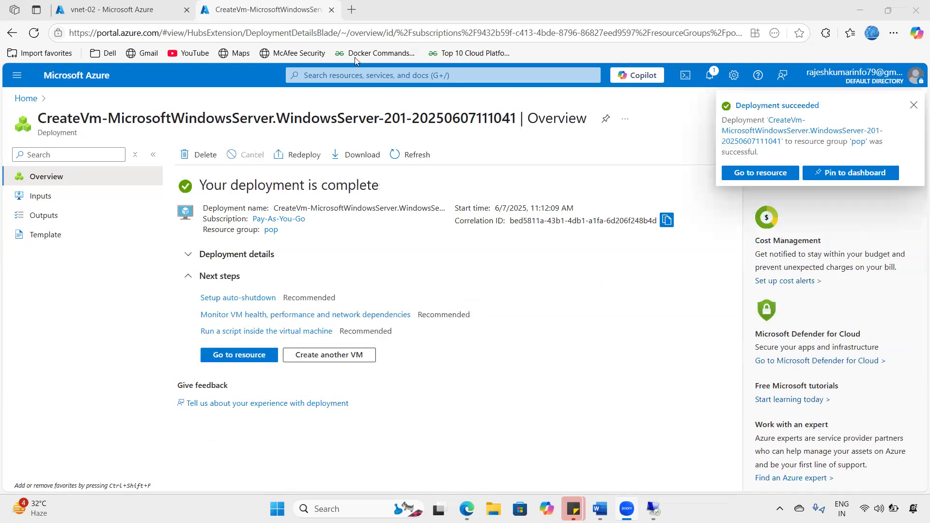
Step: Open the Virtual machines list and note vm-02's East US location
click(73, 83)
click(235, 143)
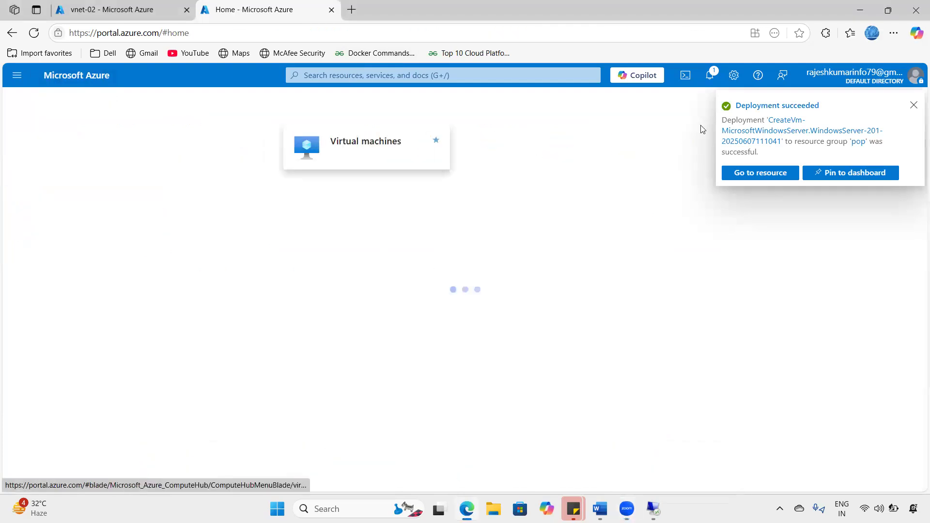
click(914, 106)
drag(486, 297, 512, 317)
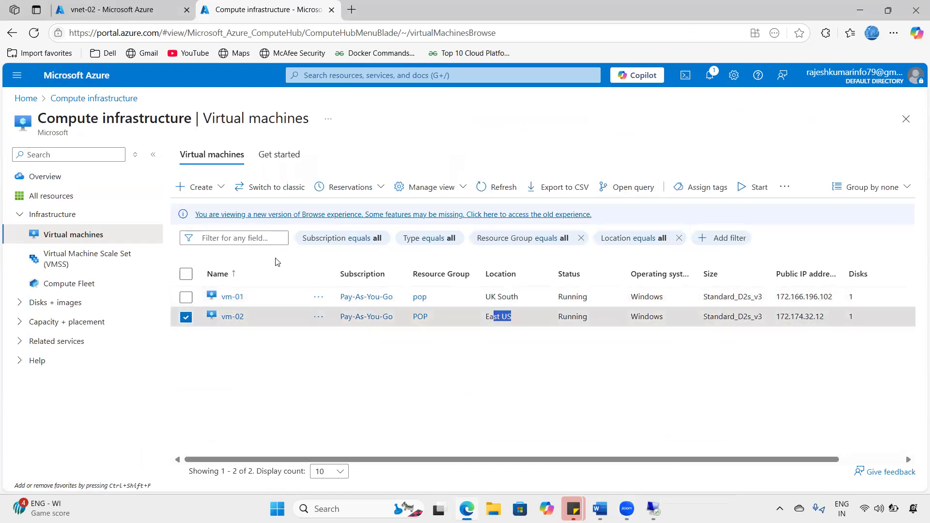
Step: Check vnet-02 and vnet-01 connected devices for private IPs 192.168.0.4 and 10.0.0.4
click(109, 9)
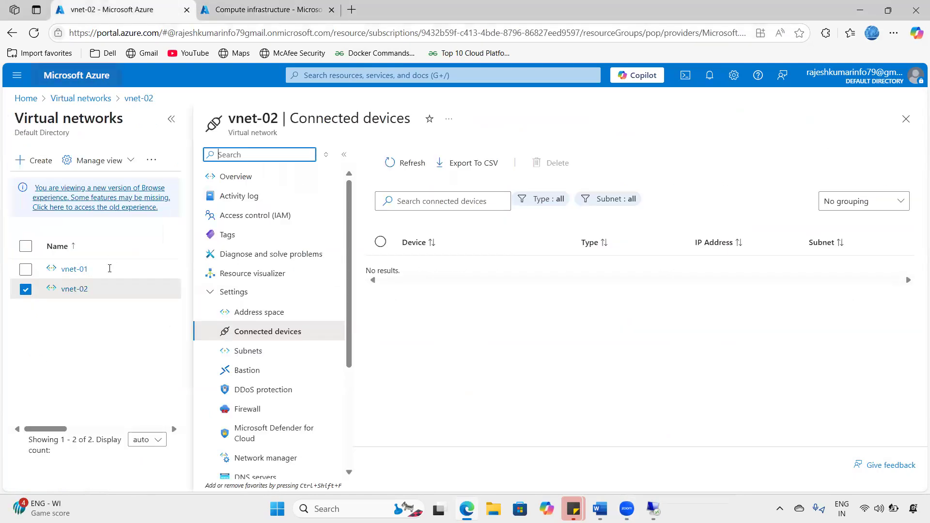
click(408, 163)
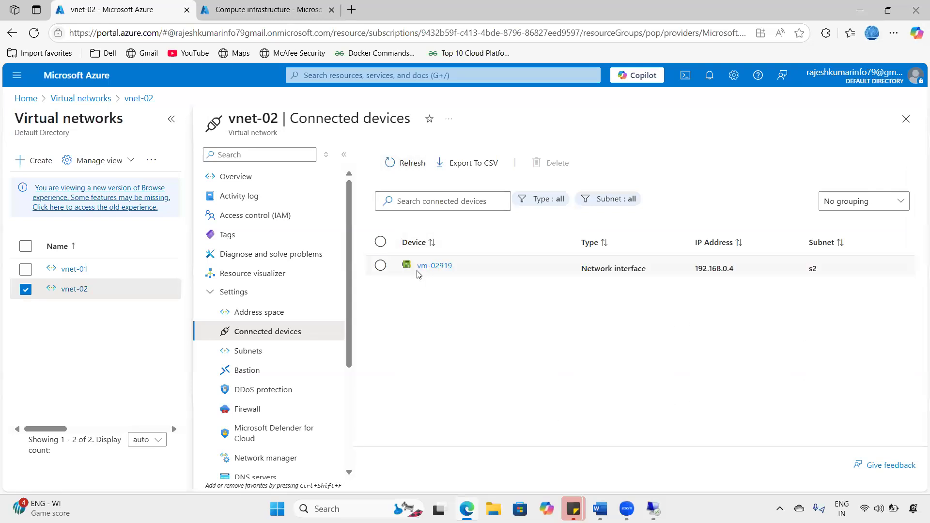
double_click(687, 274)
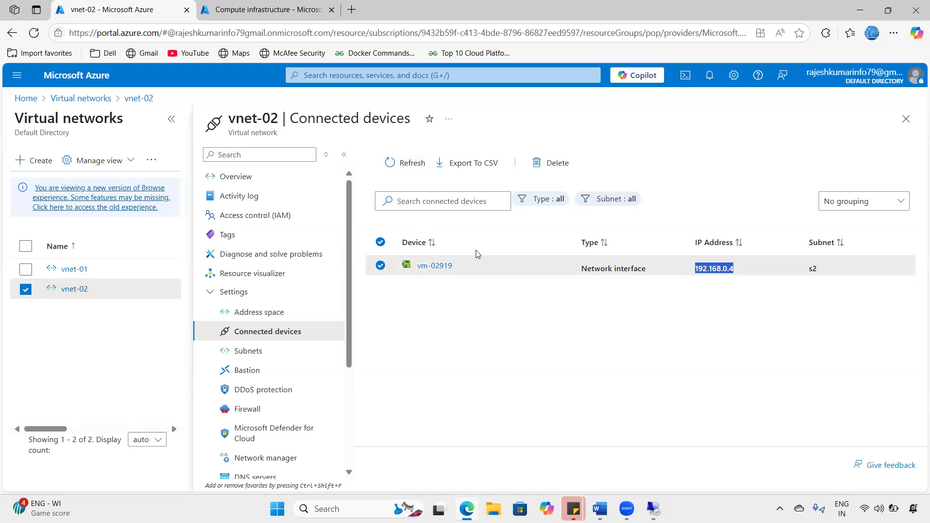
click(74, 270)
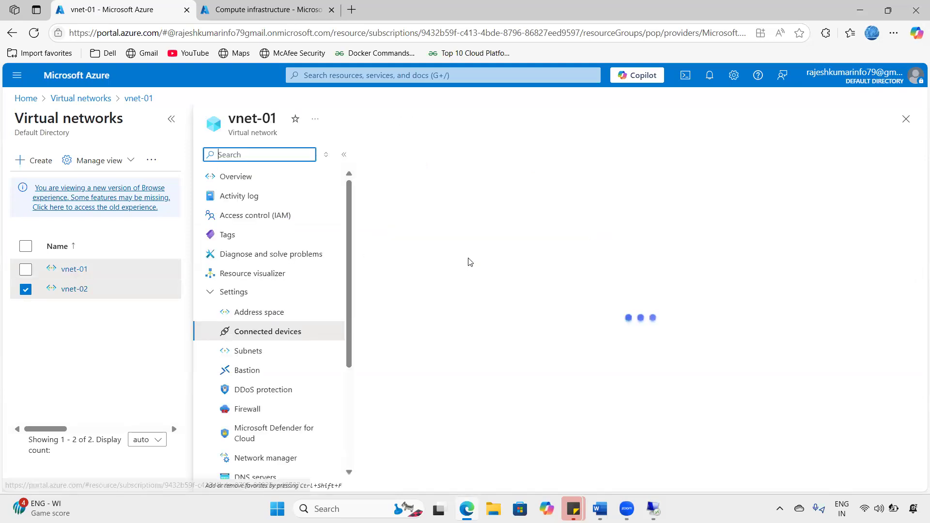
drag(473, 270, 379, 277)
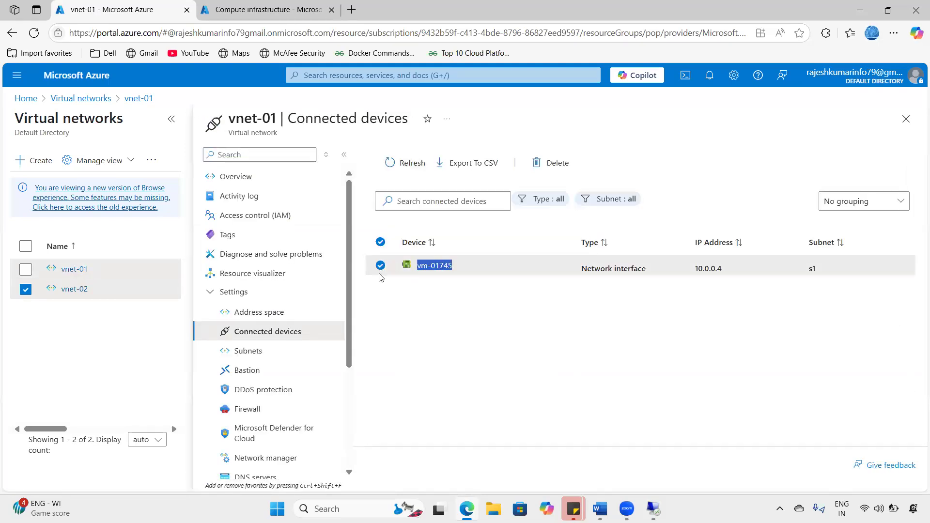
double_click(721, 269)
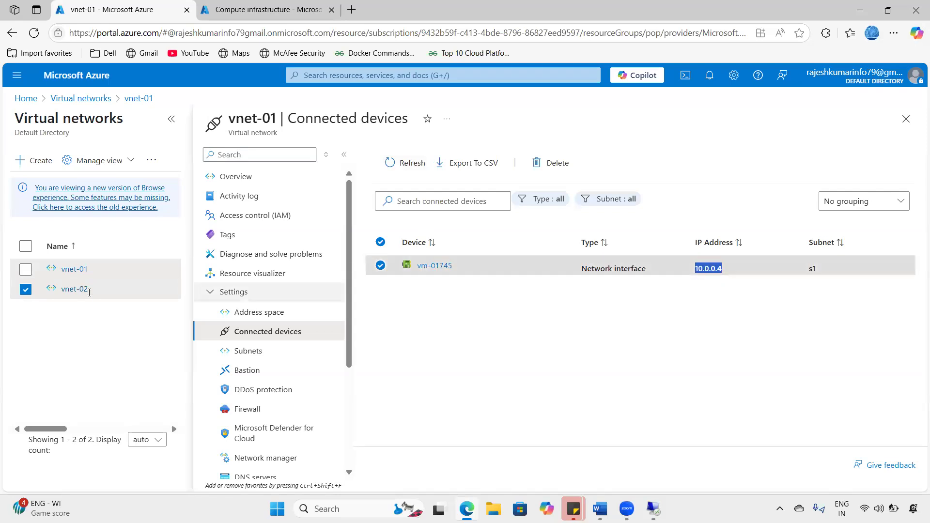
mouse_move(653, 509)
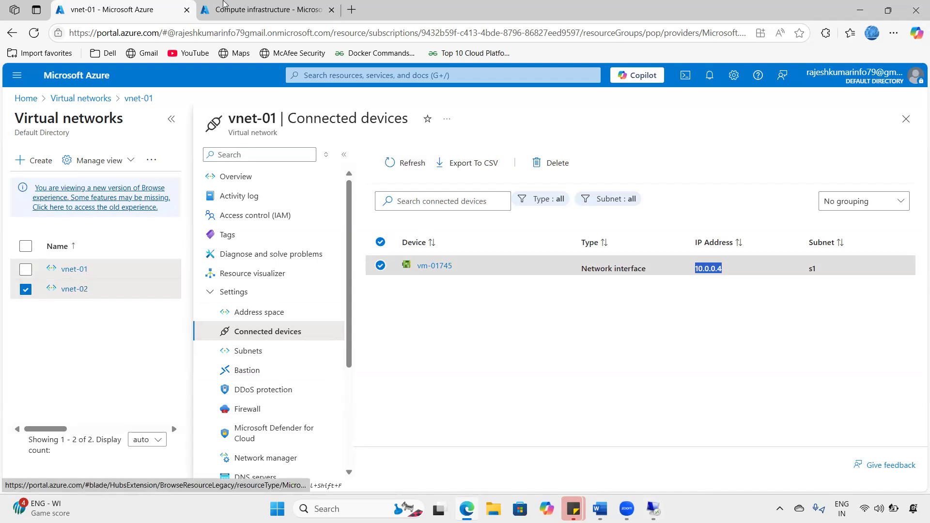
key(ctrl+Tab)
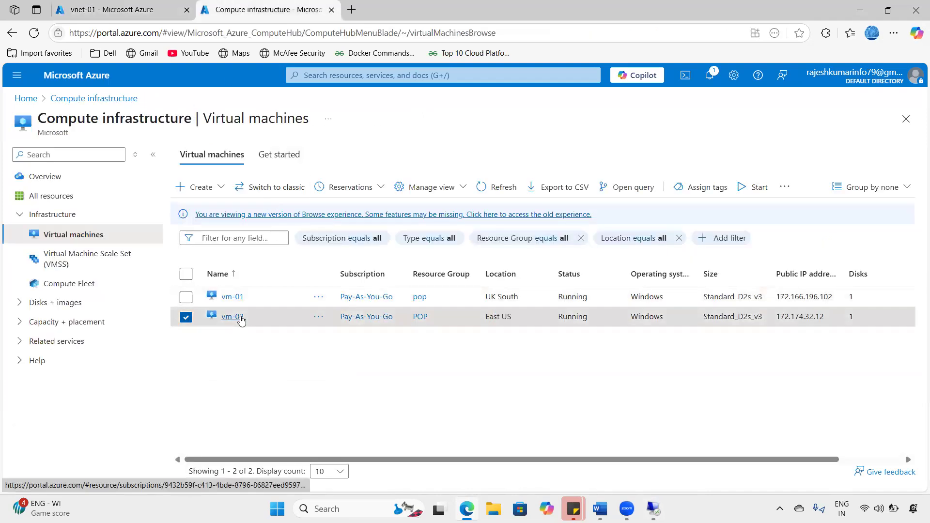
Step: Download and open vm-02's RDP file from its Connect page, then dismiss the connection error
click(234, 316)
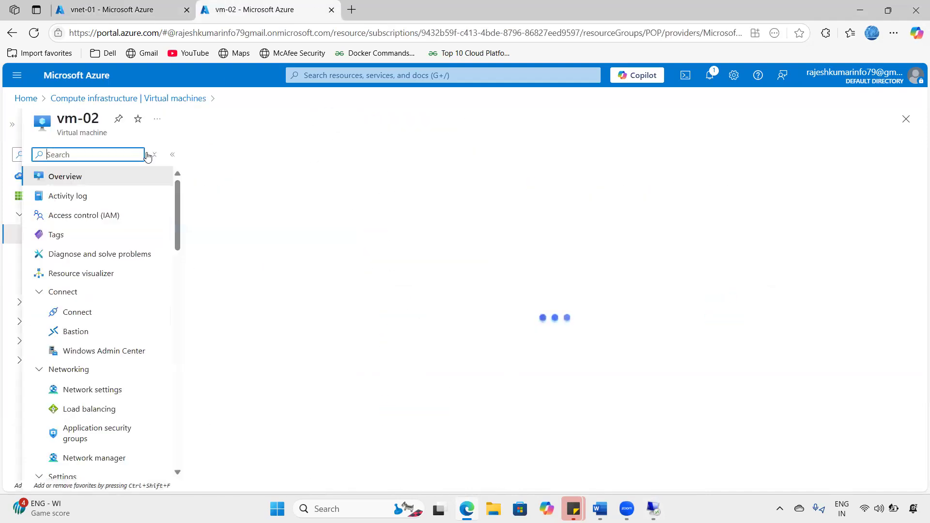
click(245, 174)
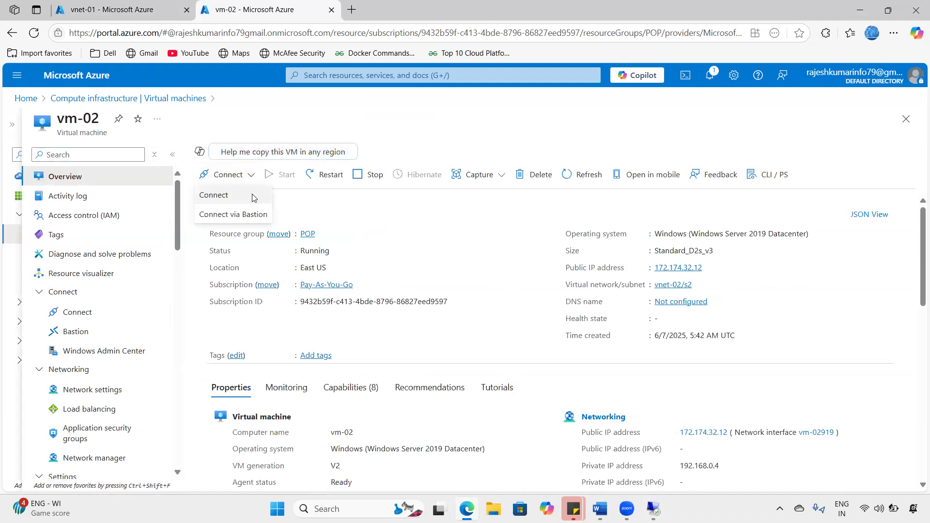
click(249, 195)
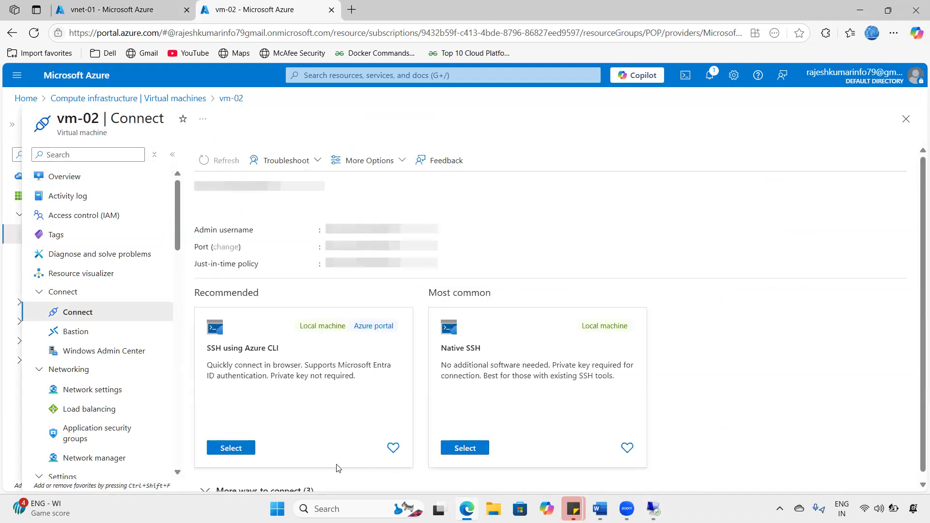
click(306, 450)
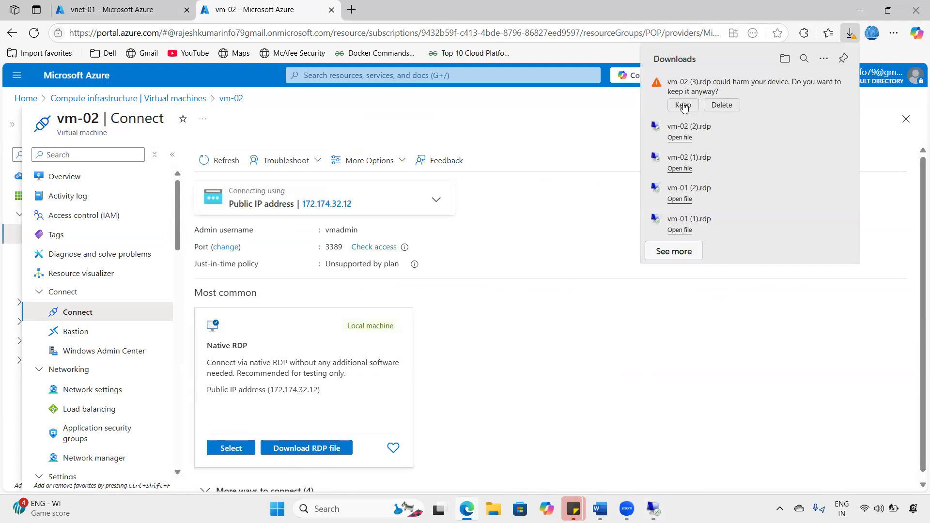
click(690, 93)
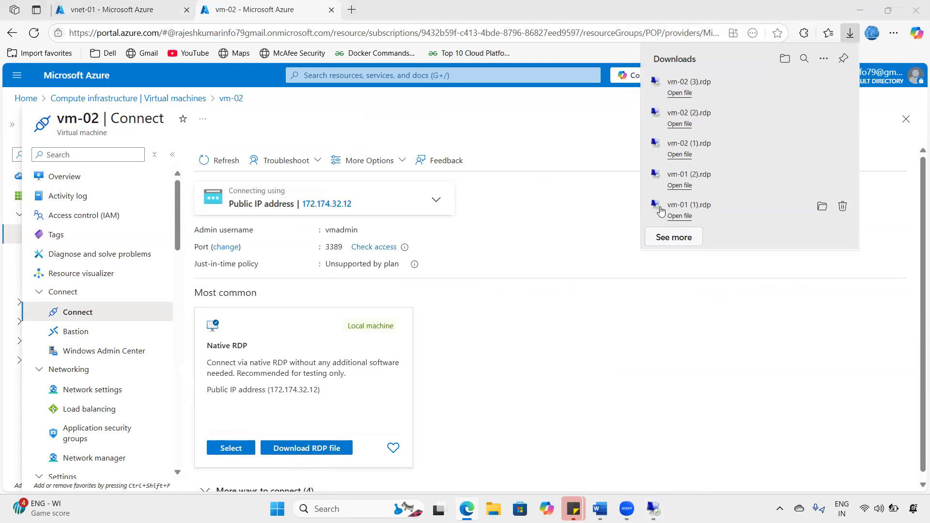
click(535, 319)
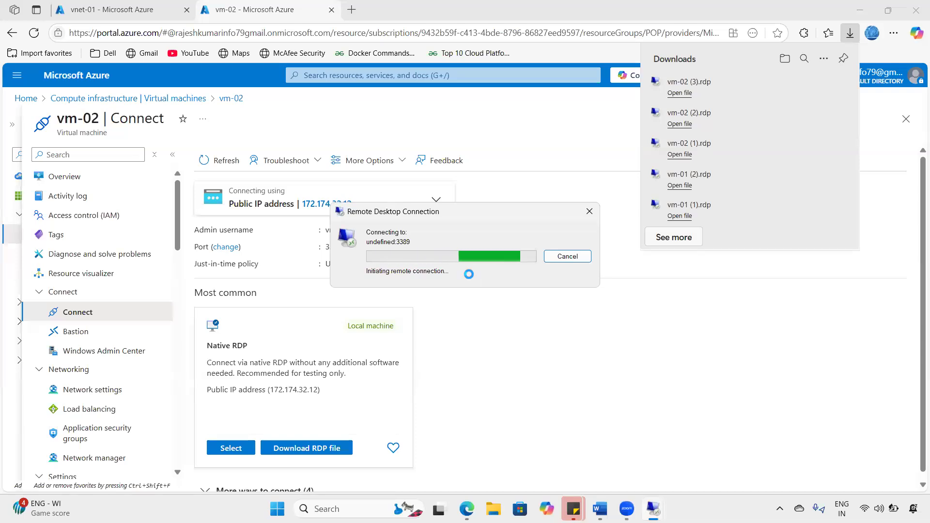
click(591, 260)
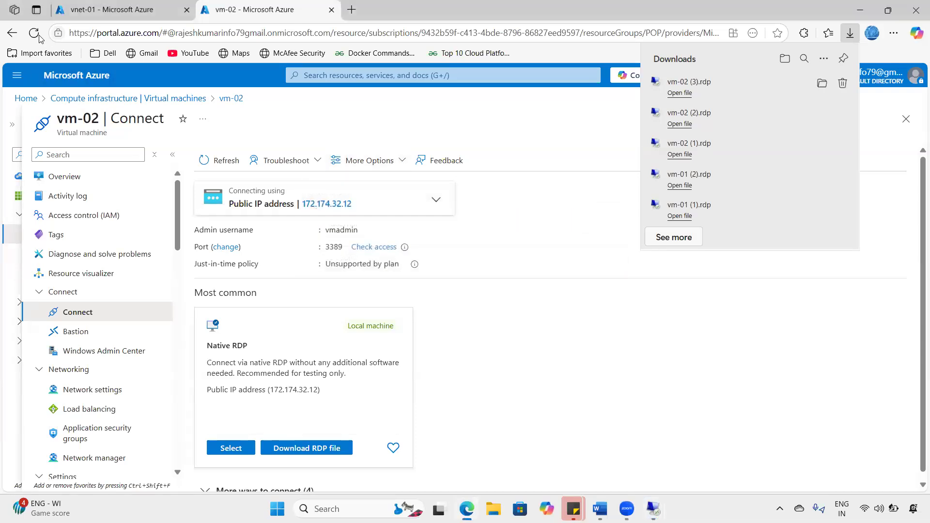
Step: Redownload and keep vm-02 (4).rdp, try connecting, and dismiss the can't-find-computer error
click(630, 123)
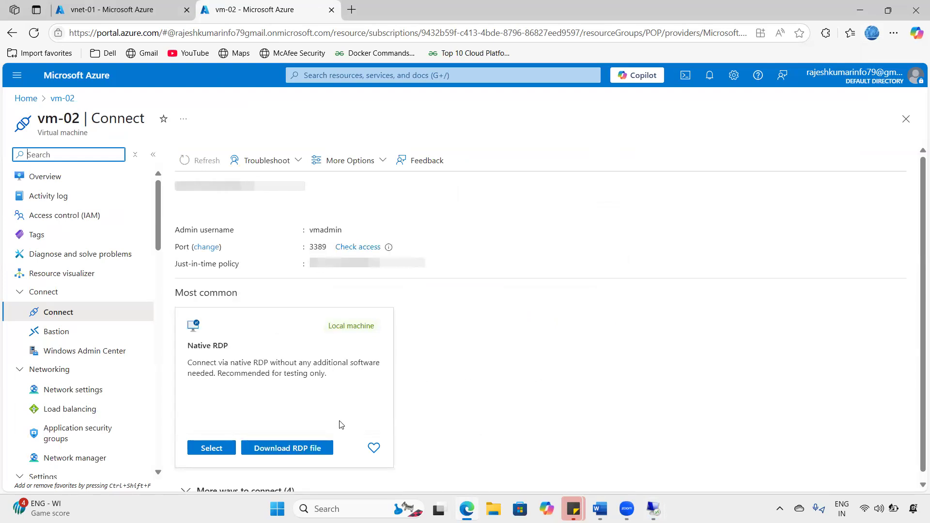
click(286, 448)
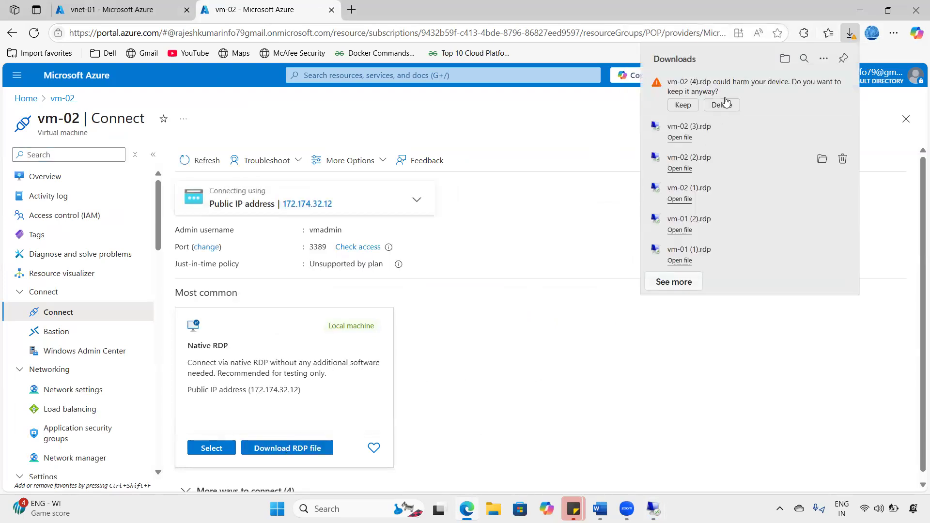
click(684, 104)
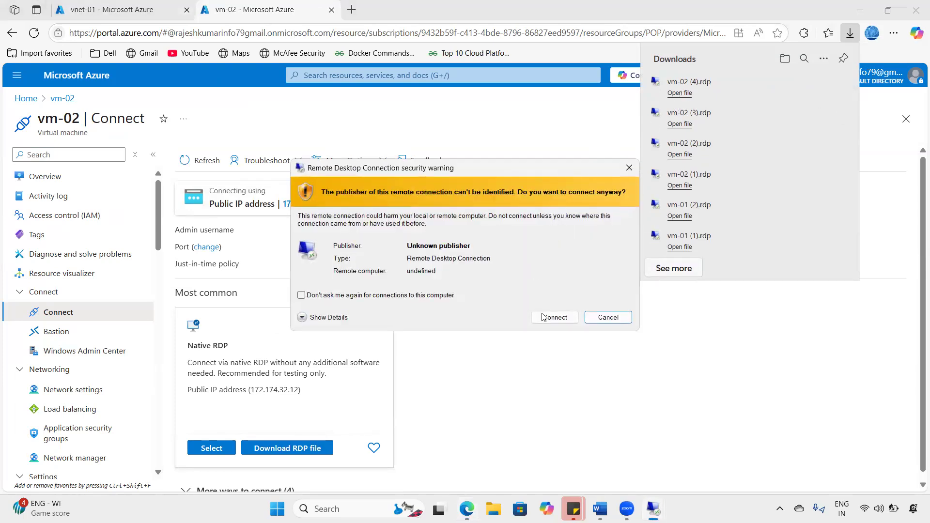
click(544, 317)
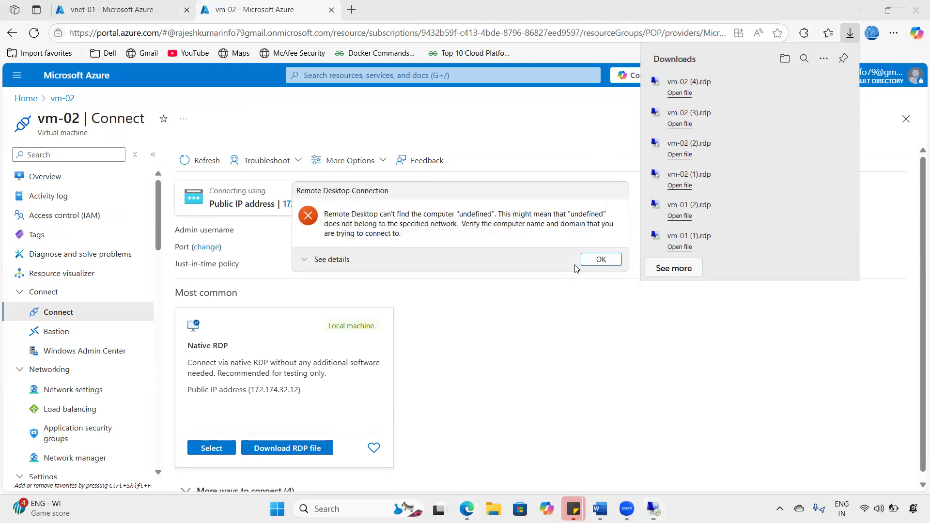
click(601, 260)
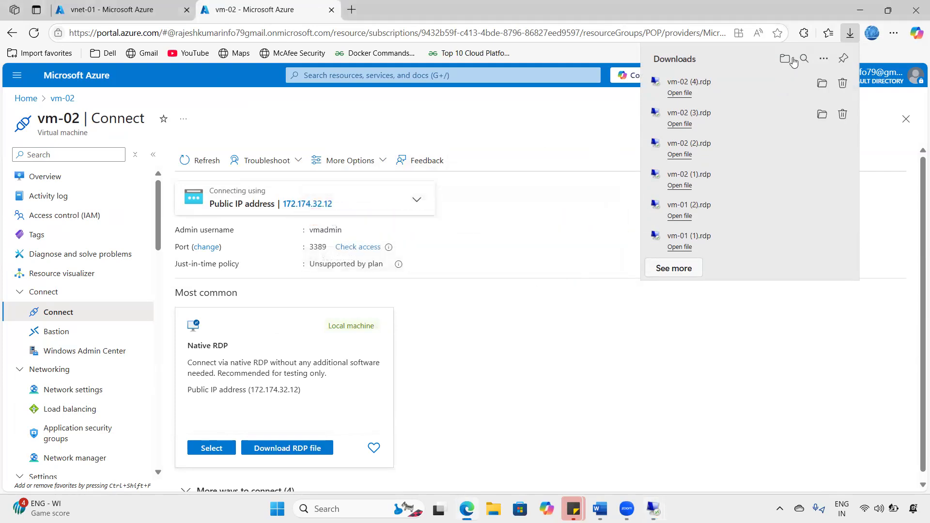
click(850, 34)
Step: Return to the Azure home page, reload it, and open Virtual machines
click(106, 80)
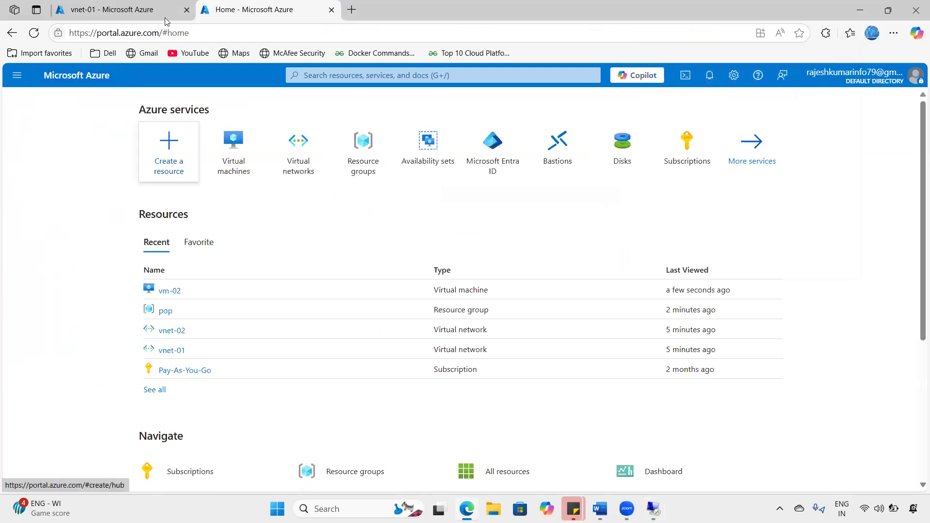
click(29, 38)
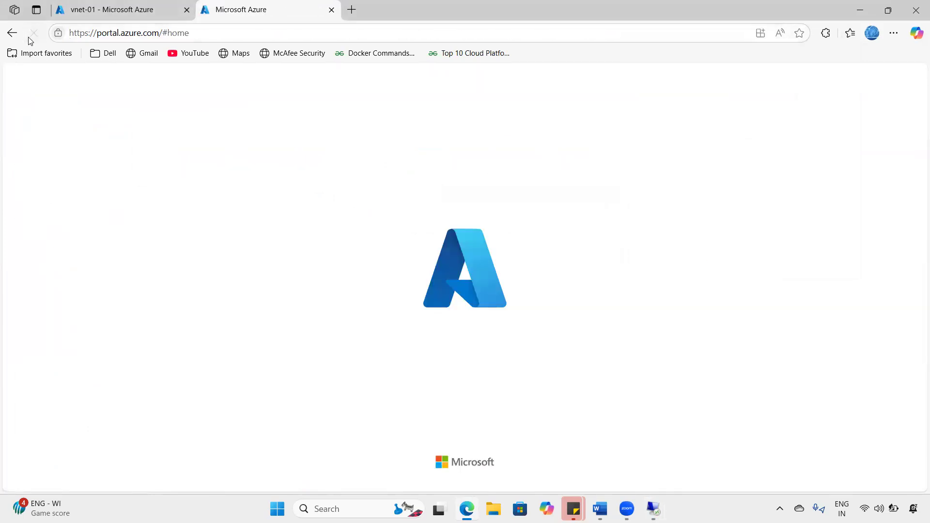
click(34, 33)
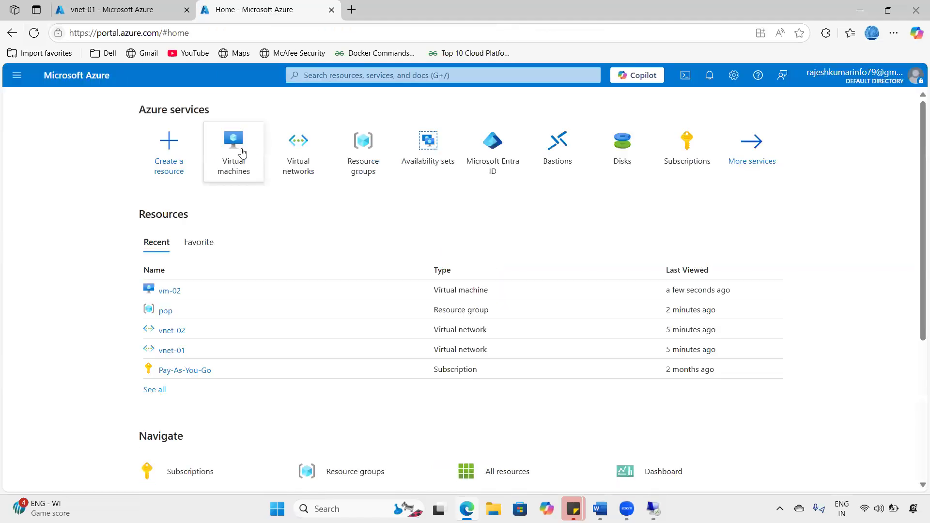
click(235, 141)
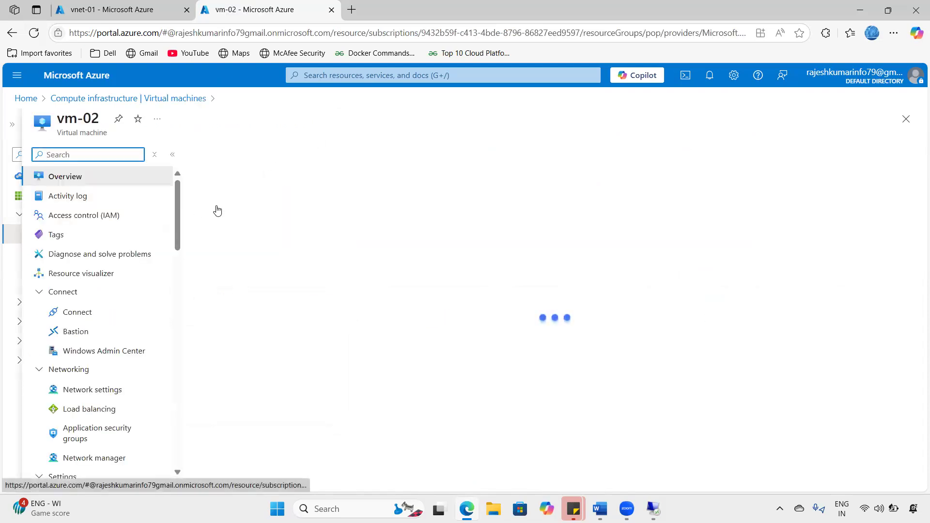
Step: Download and keep vm-02 (5).rdp, then connect past the publisher warning
click(254, 178)
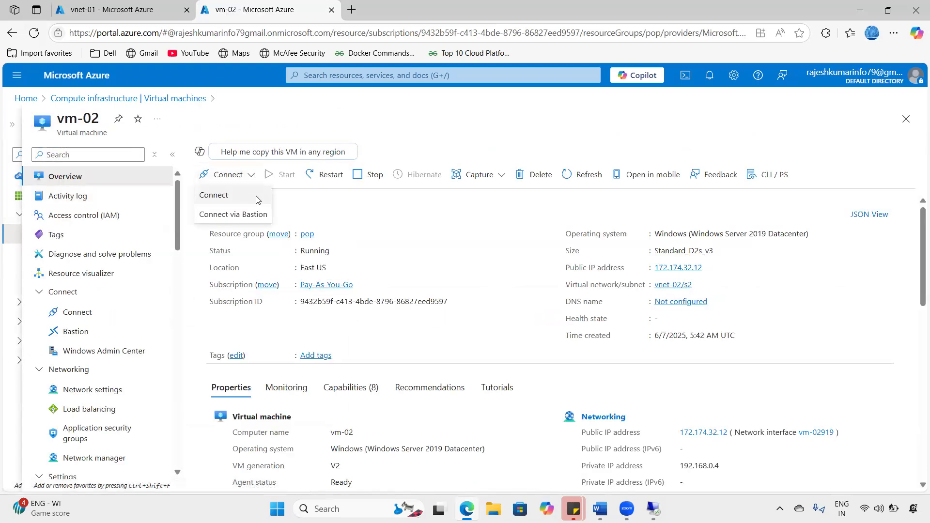
click(228, 196)
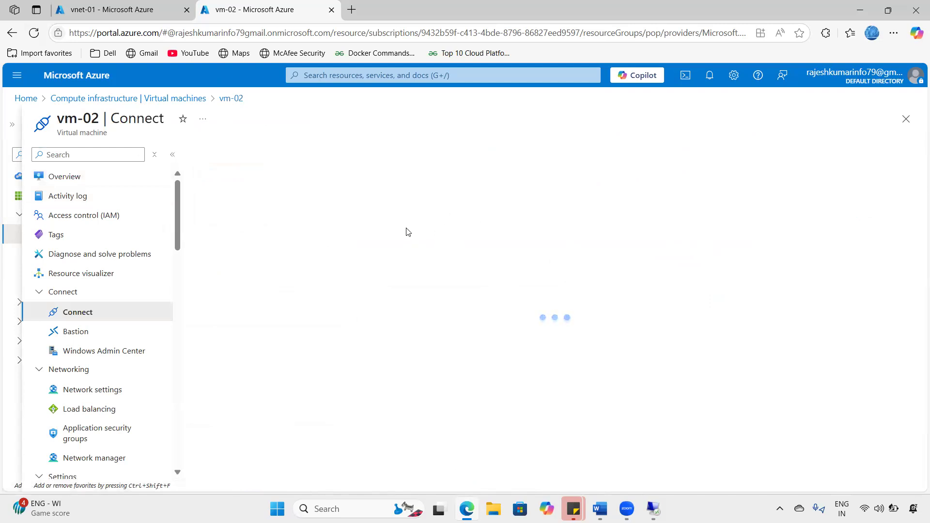
click(330, 447)
click(683, 105)
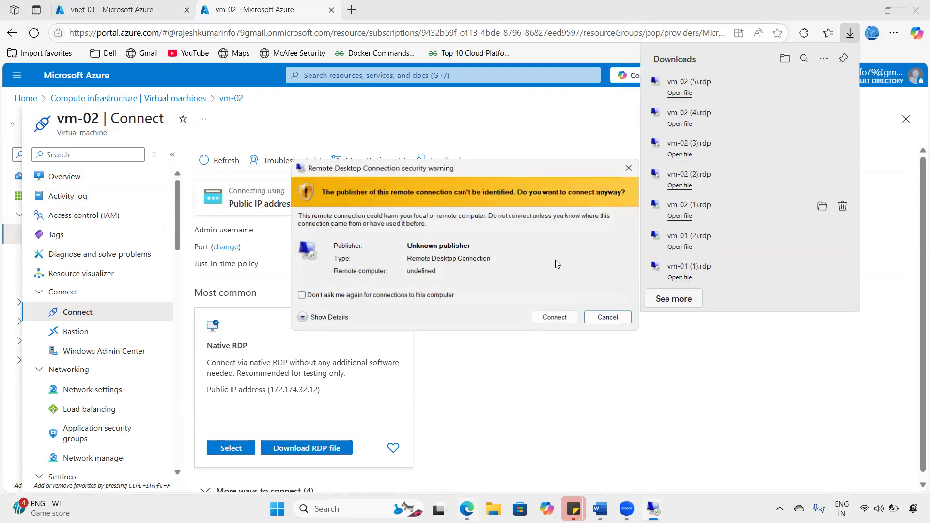
click(559, 316)
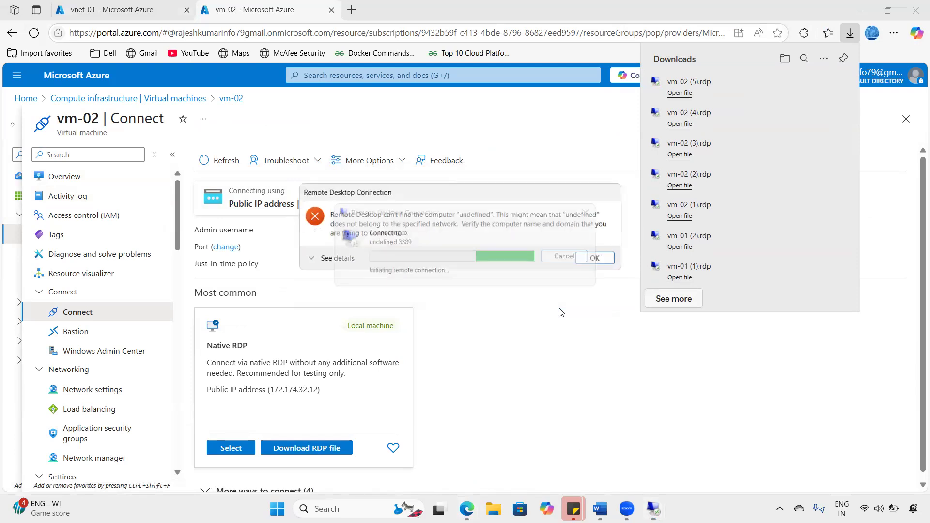
Step: Dismiss the connection error and reopen vm-02 from the Virtual machines list
click(591, 261)
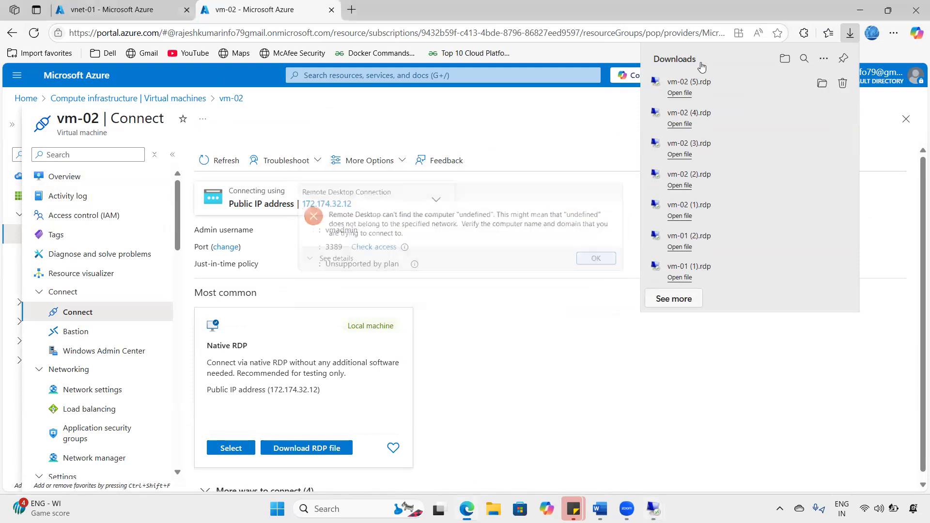
click(849, 34)
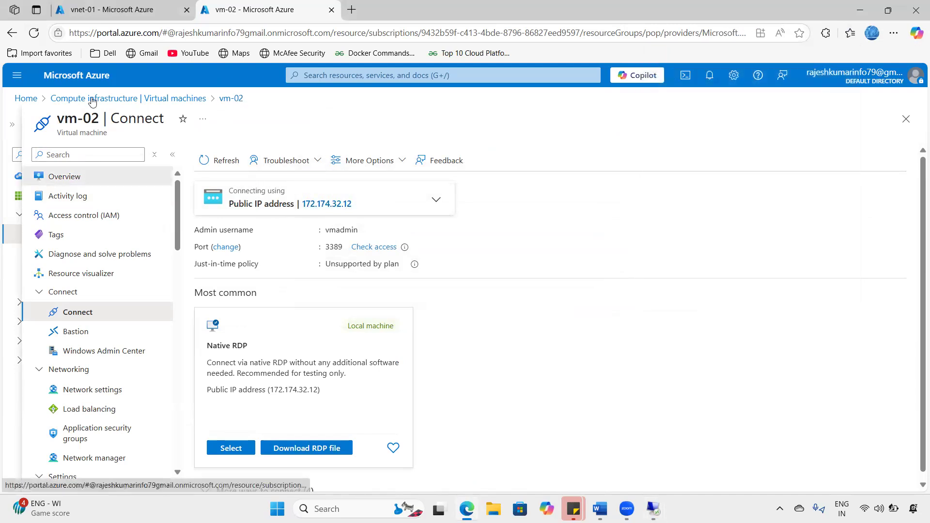
click(65, 176)
click(75, 77)
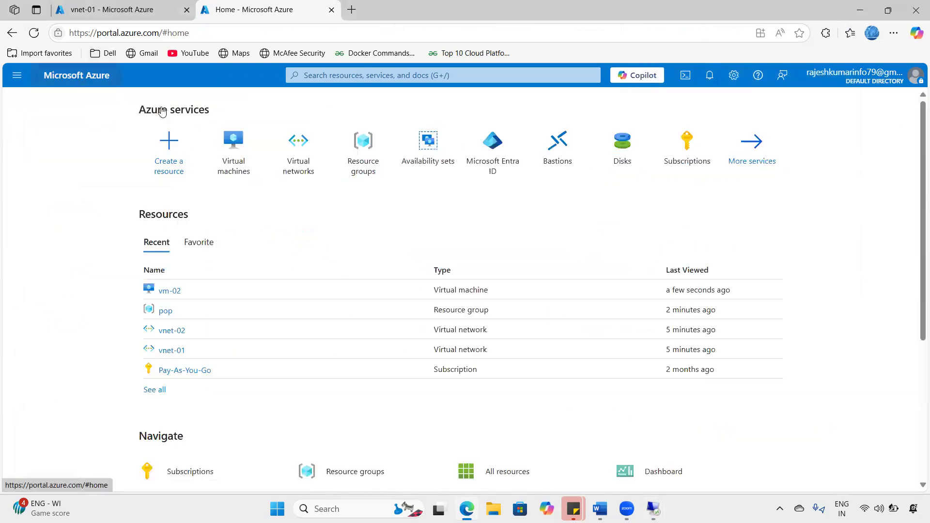
click(228, 151)
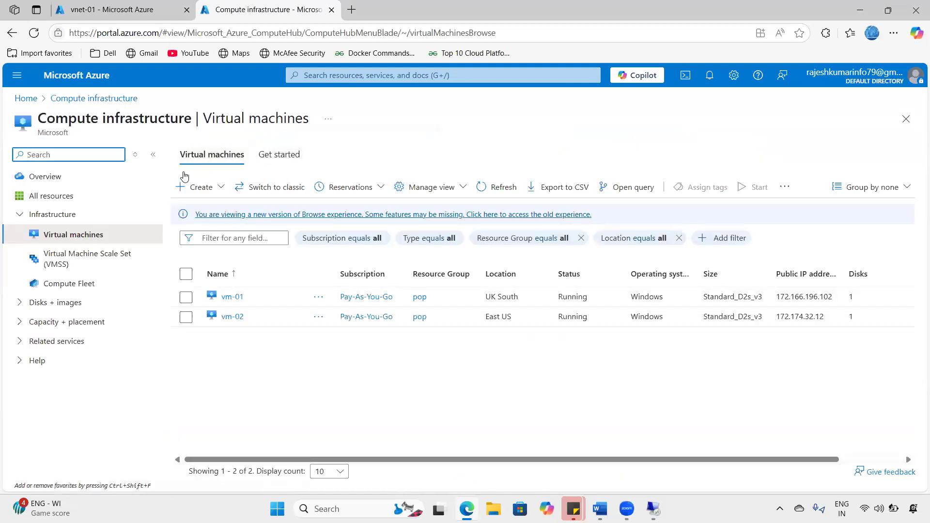
click(232, 316)
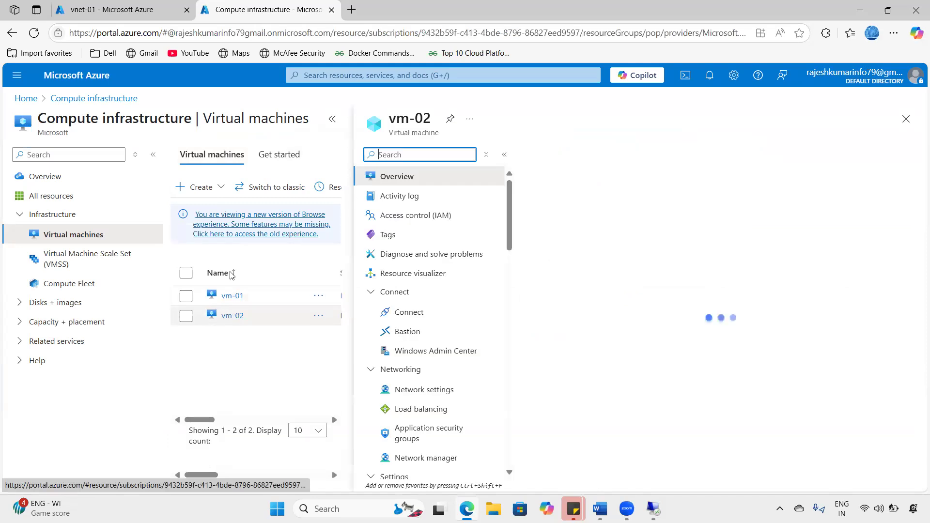
click(331, 120)
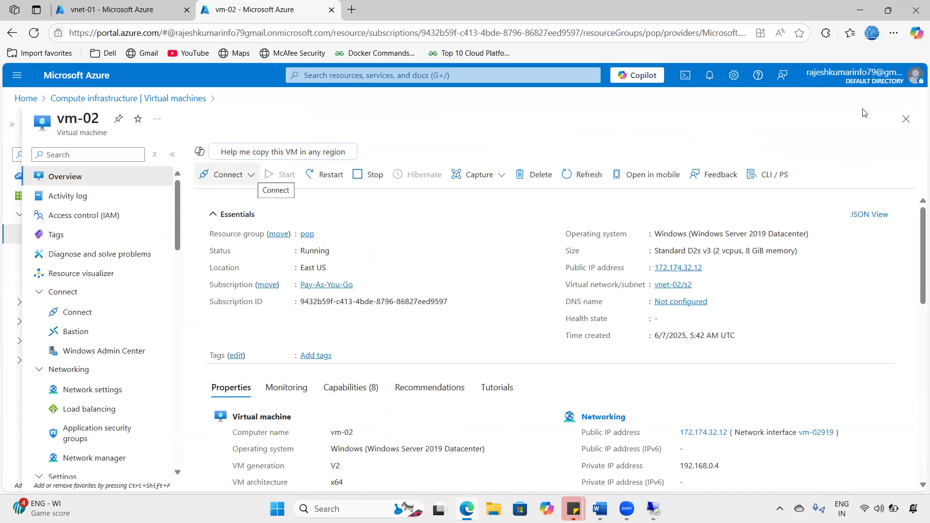
Step: Download and keep vm-02 (6).rdp, open it, and accept the publisher warning
click(237, 175)
click(242, 197)
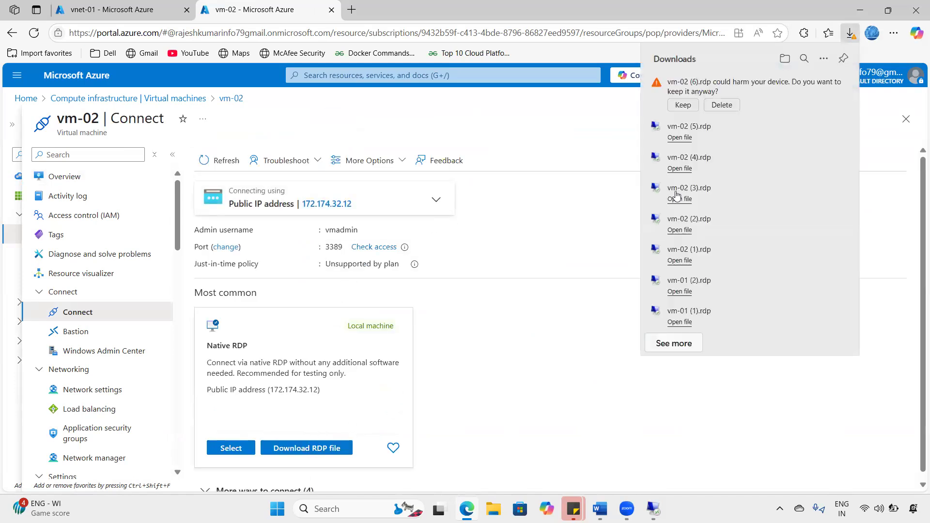
click(682, 104)
click(688, 92)
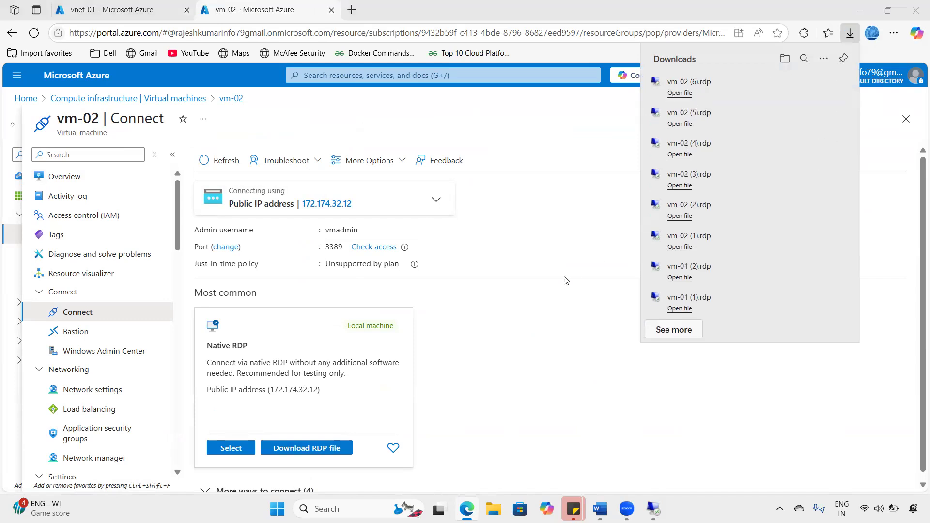
click(554, 317)
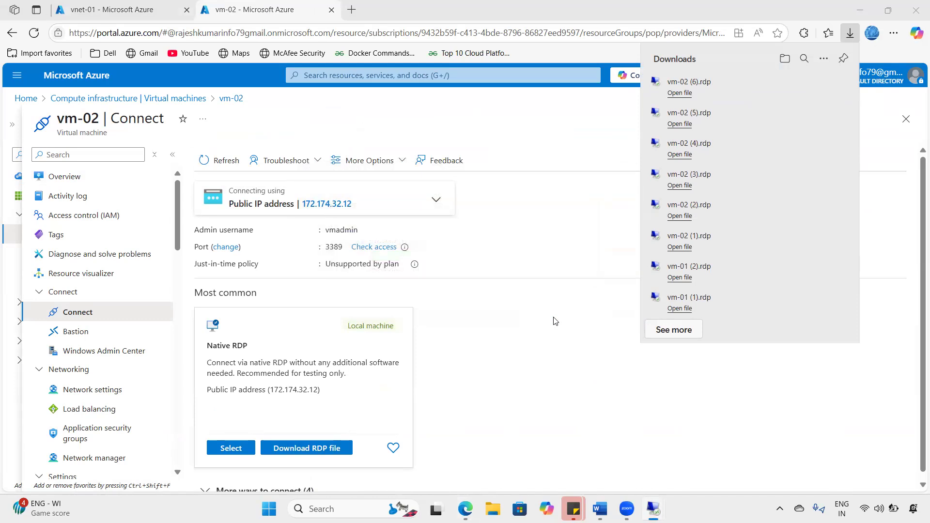
Step: Enter the admin password and accept vm-02's untrusted certificate
text(••)
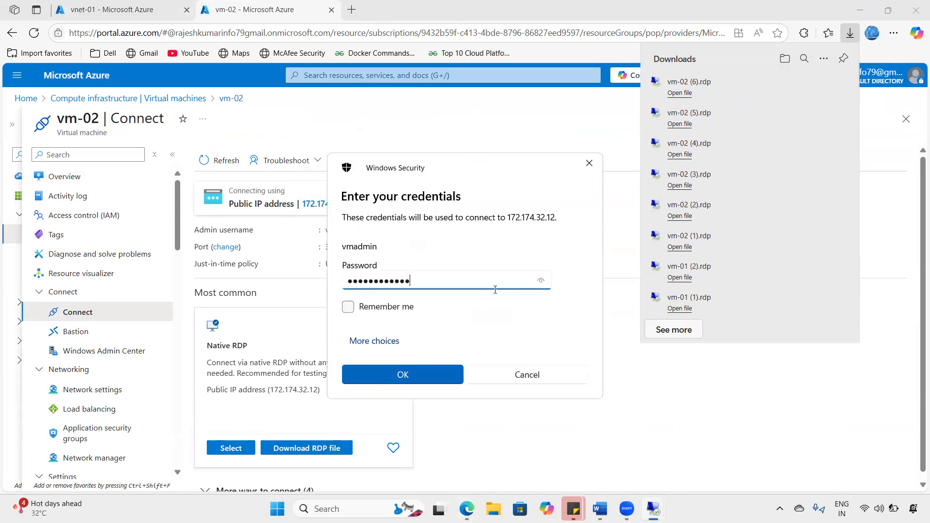
click(387, 379)
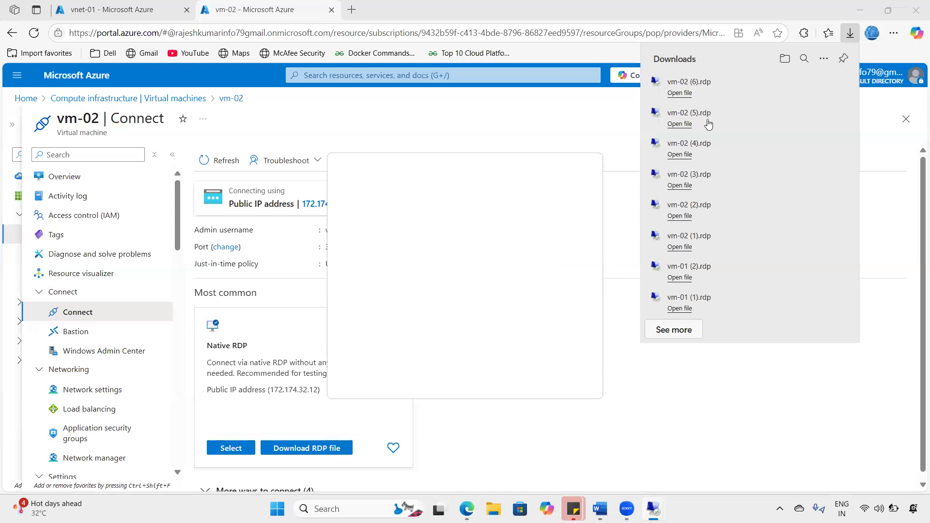
click(494, 432)
mouse_move(652, 508)
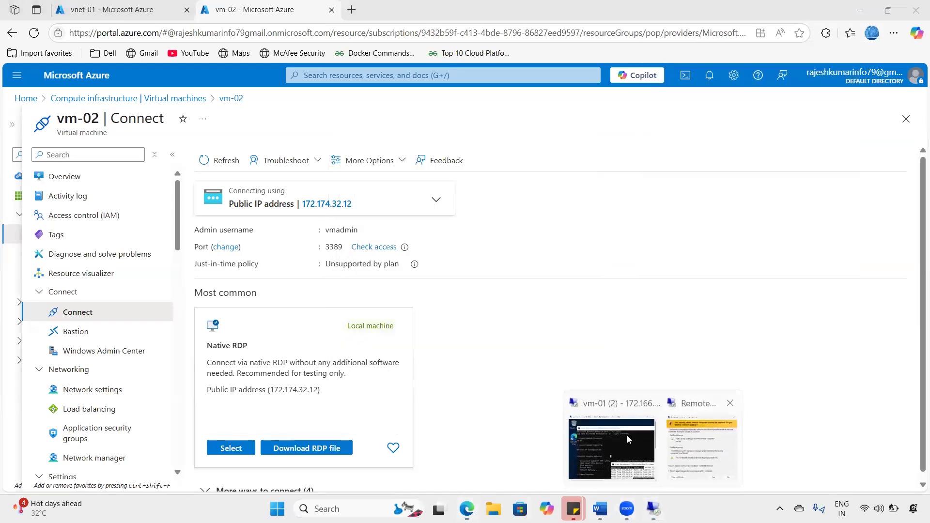
click(702, 439)
click(509, 349)
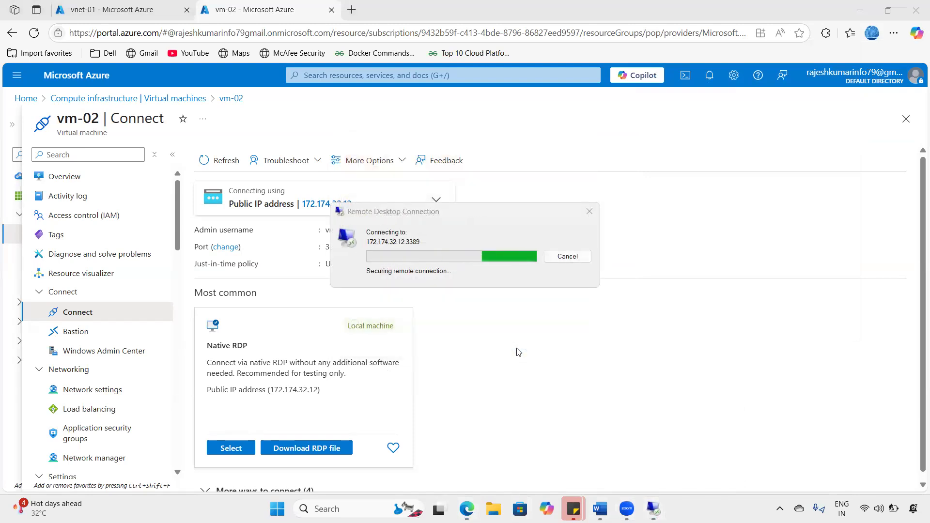
Step: Open a command prompt on vm-02 from the Run box and reposition its window
drag(402, 213, 390, 207)
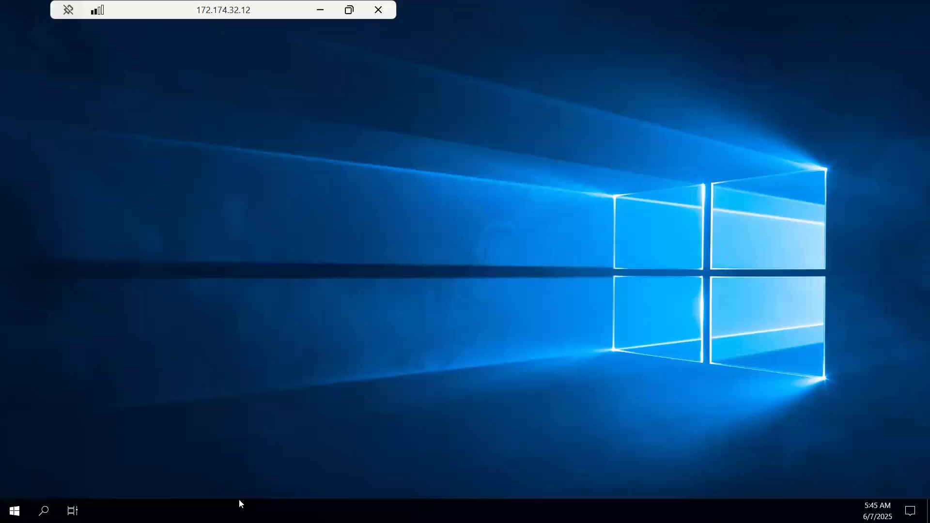
key(super+r)
text(cmd)
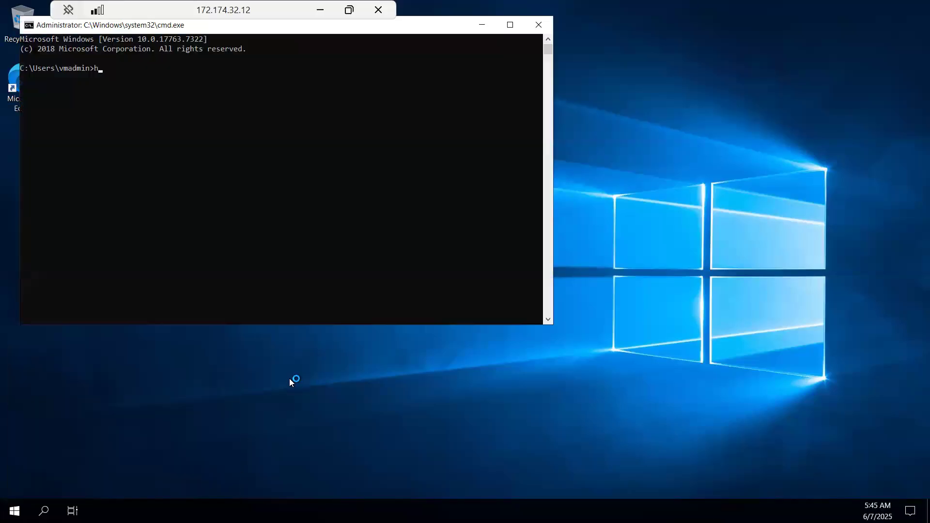
key(BackSpace)
text(e)
key(Return)
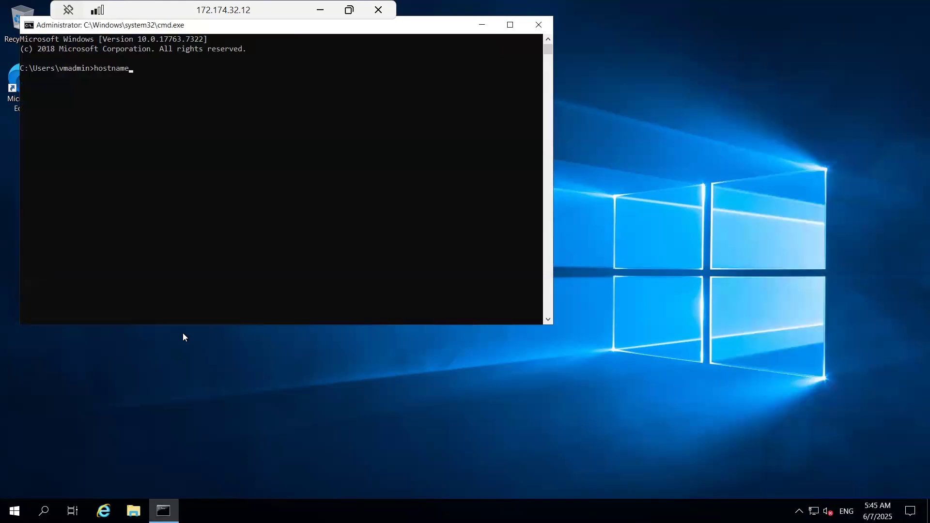
click(211, 204)
key(Return)
click(144, 71)
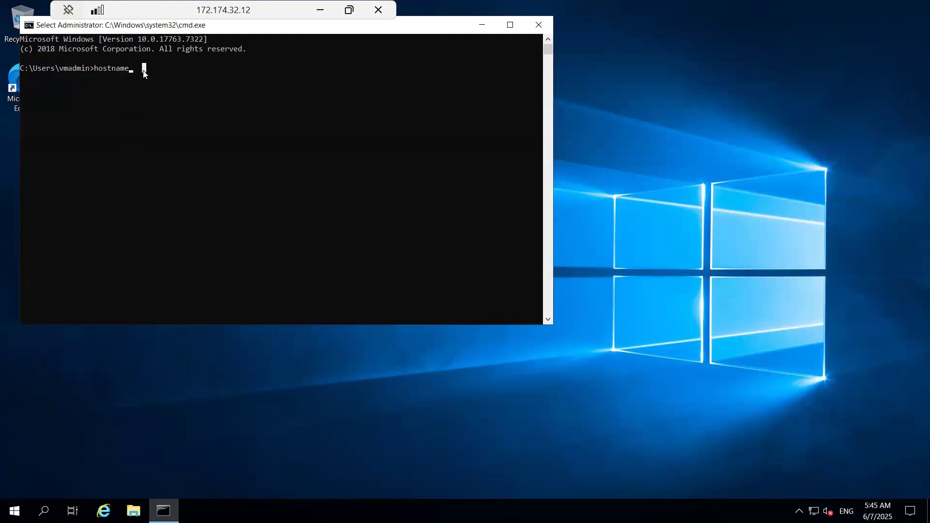
key(Return)
drag(113, 25, 165, 284)
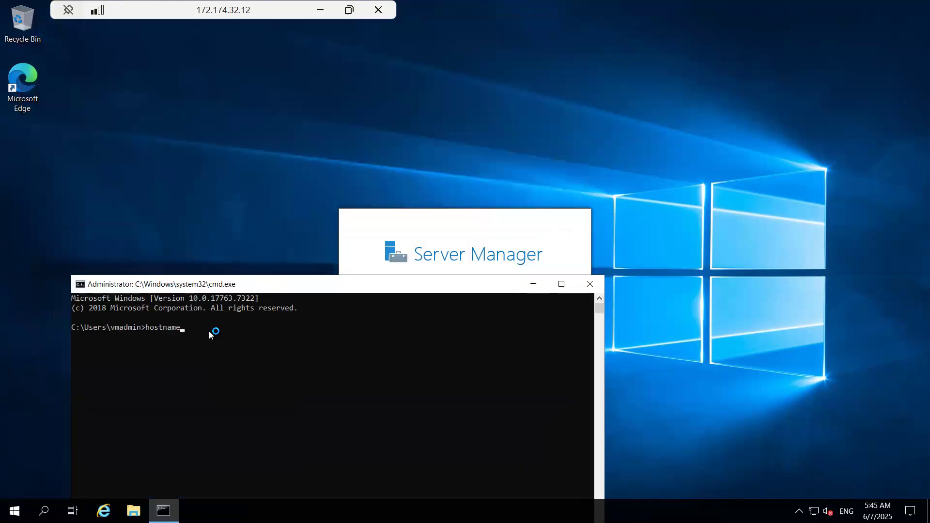
click(210, 331)
drag(251, 286, 267, 237)
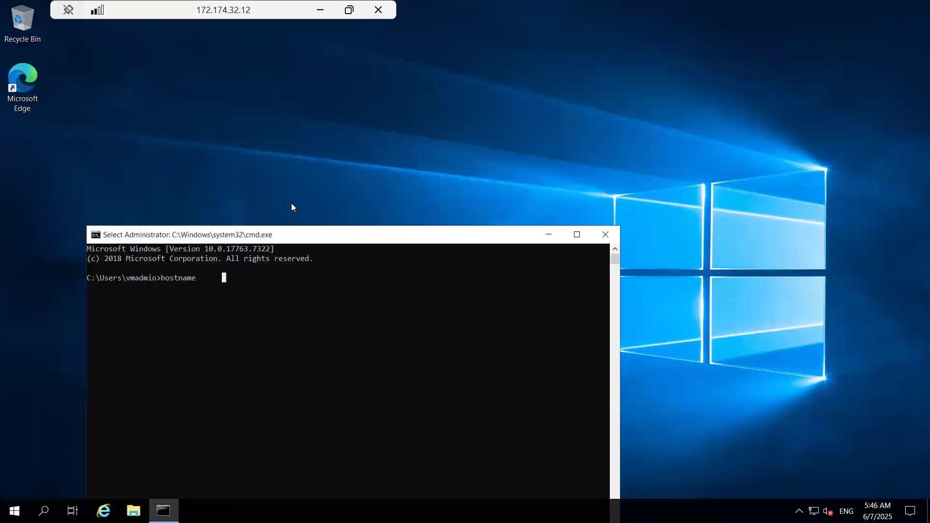
key(Escape)
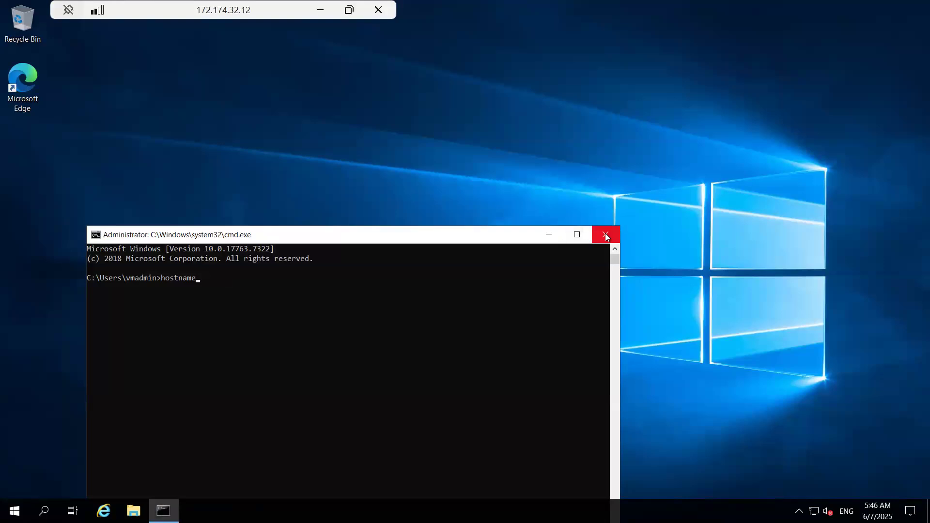
Step: Run hostname and ipconfig in an admin command prompt, confirming vm-02 and 192.168.0.4
key(super+r)
text(cmd)
key(Return)
text(hostname)
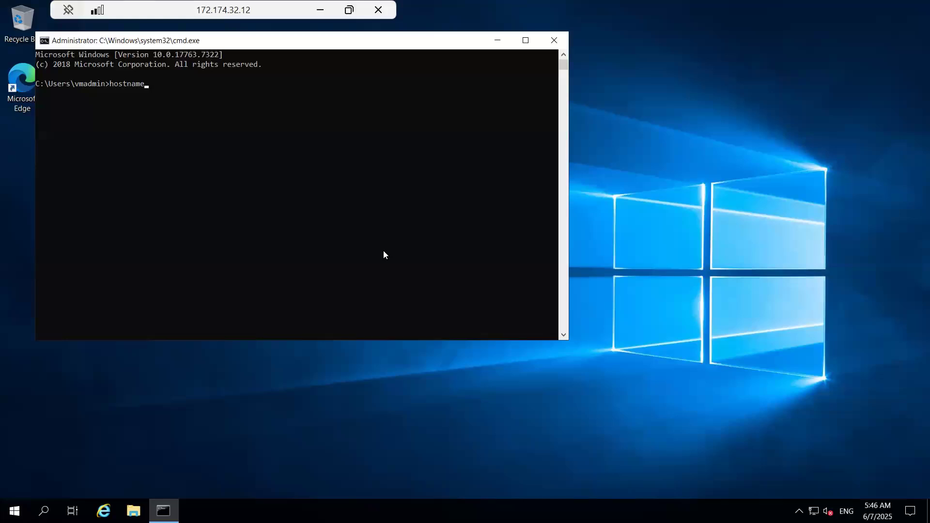
key(Return)
text(ipcpnf)
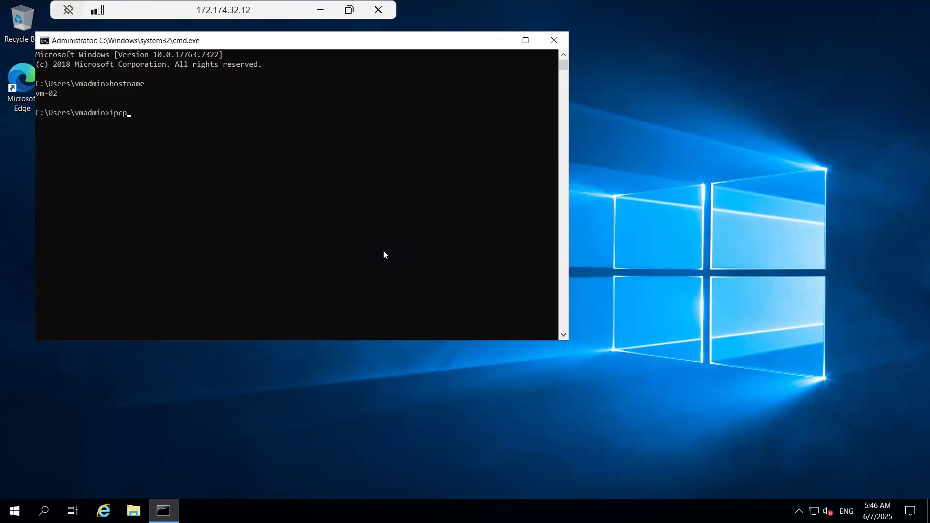
text(ig)
key(Return)
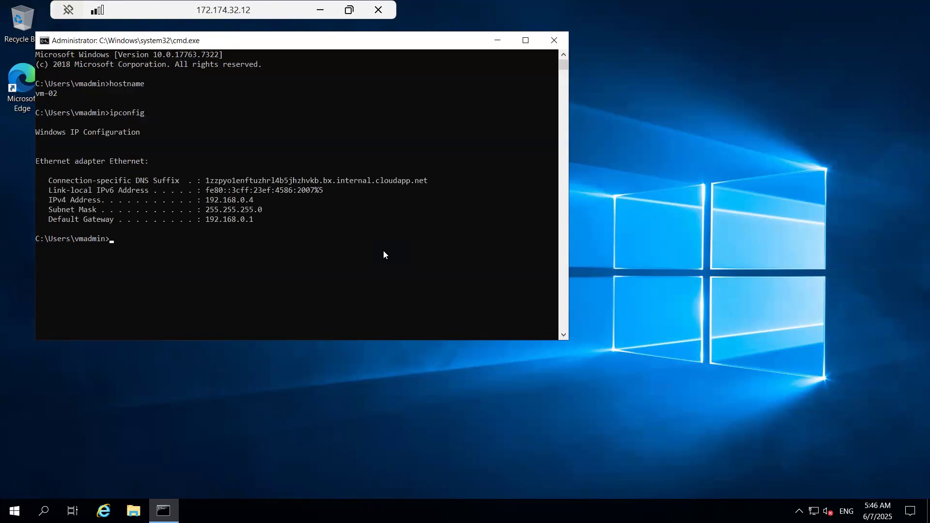
key(super+r)
Step: Enable the inbound File and Printer Sharing (Echo Request) rule through firewall.cpl
text(fir)
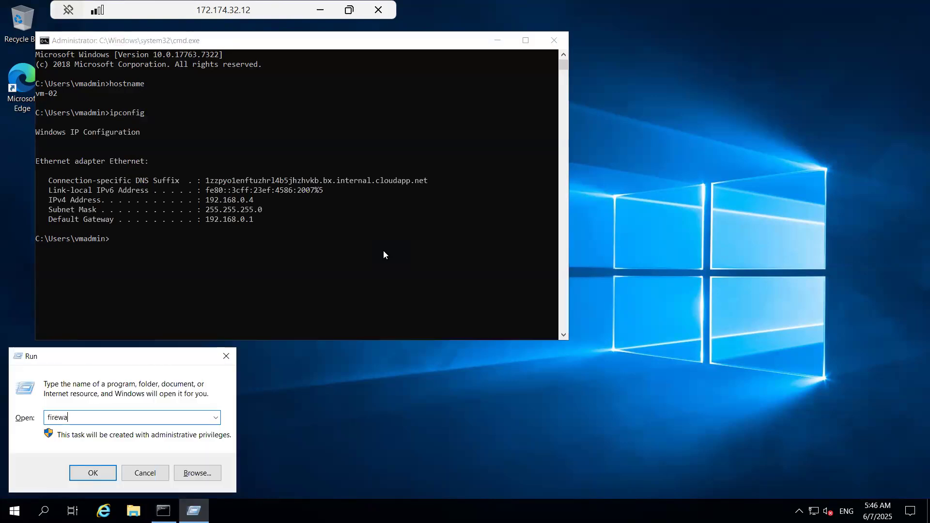
text(ewall.cpl)
key(Return)
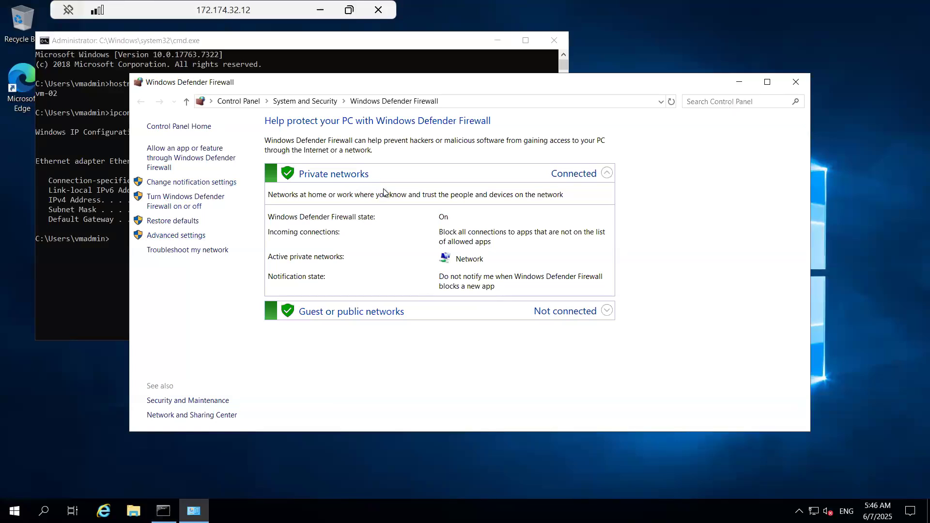
click(65, 81)
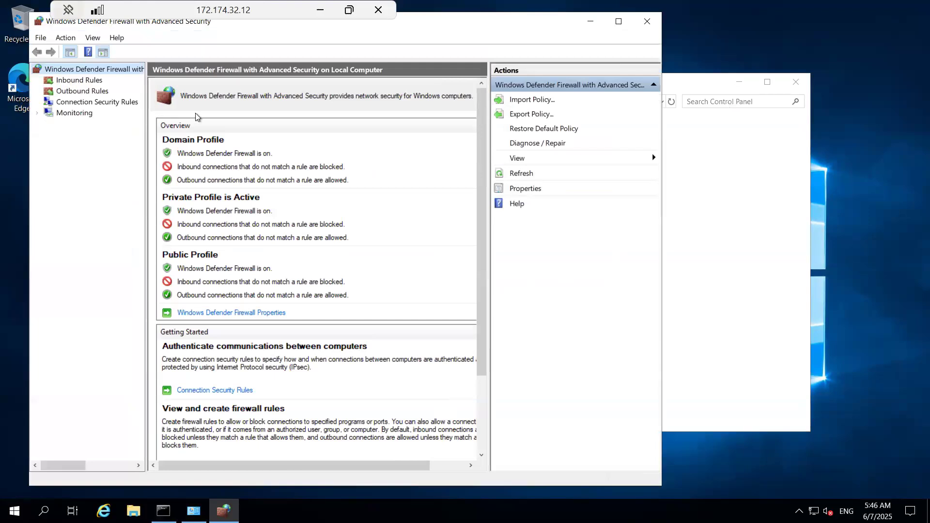
click(201, 180)
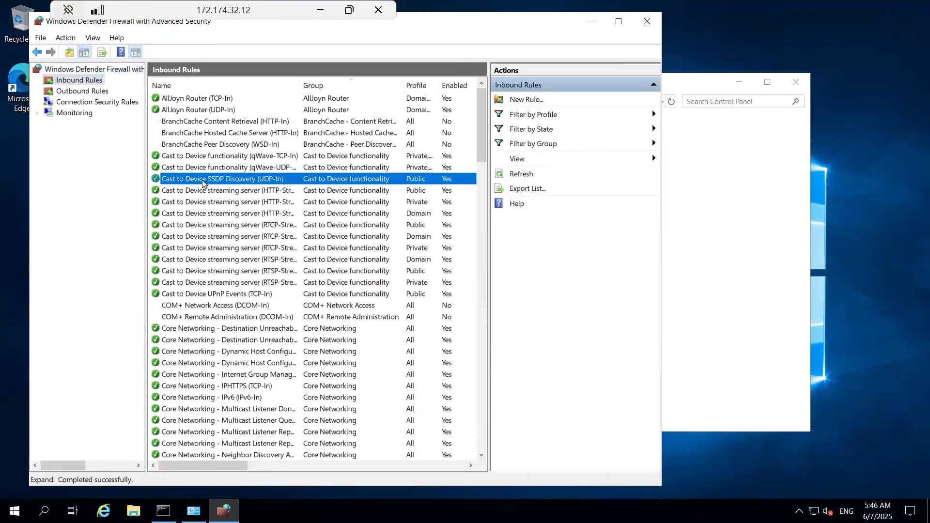
key(f)
key(i)
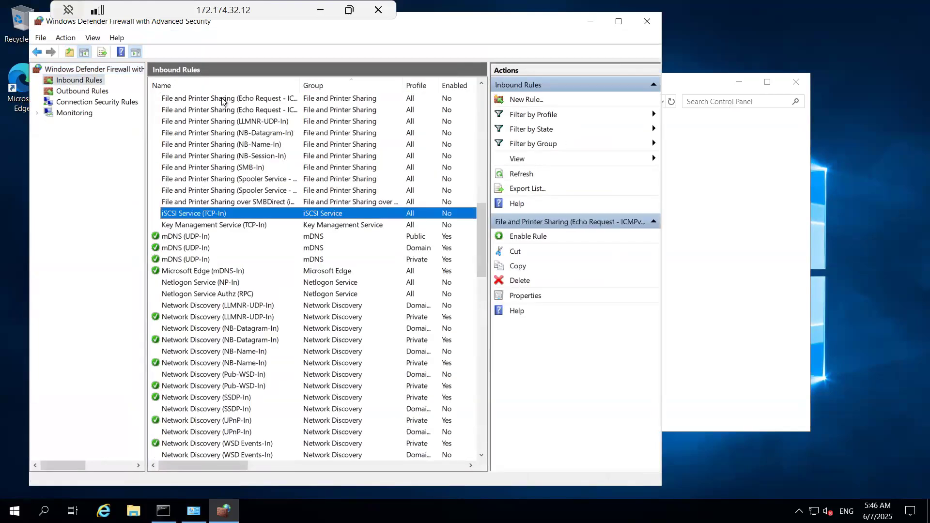
right_click(223, 99)
click(237, 106)
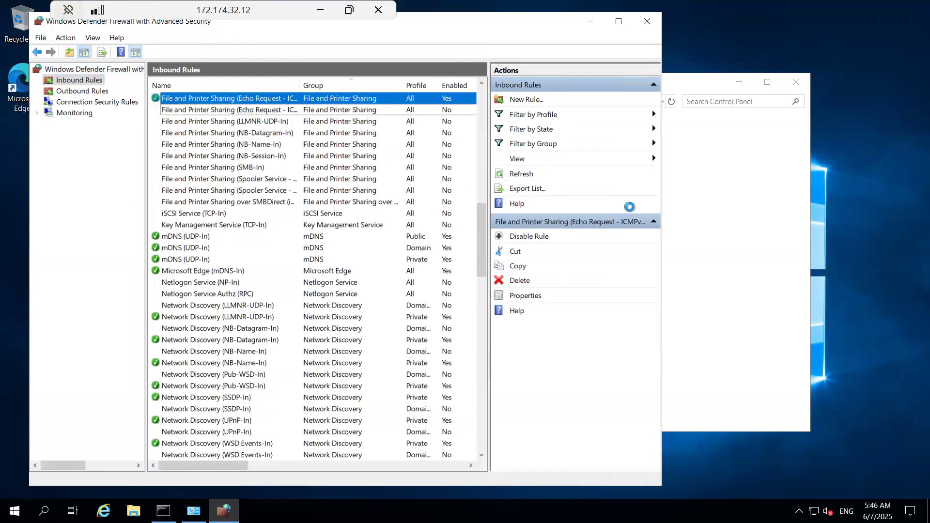
Step: Close the advanced firewall window and the firewall settings window
key(alt+space)
key(Escape)
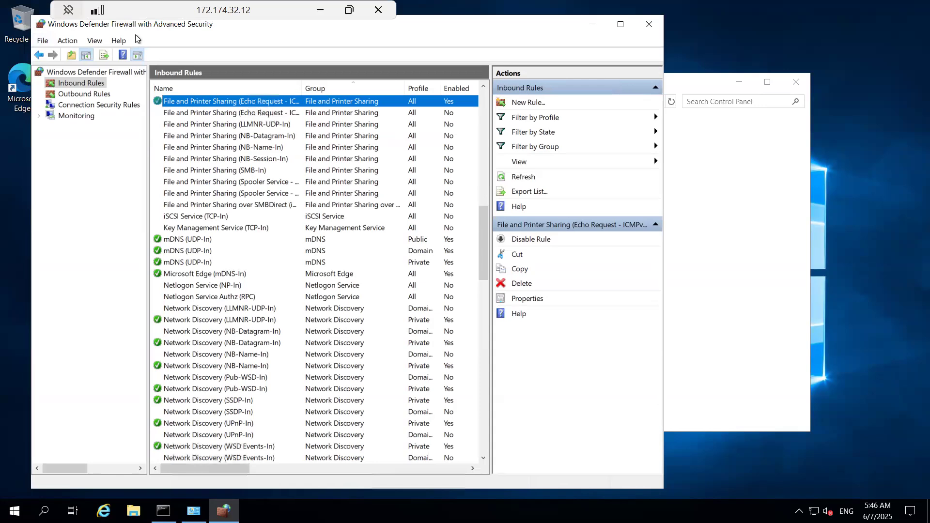
drag(137, 29, 1, 498)
click(449, 259)
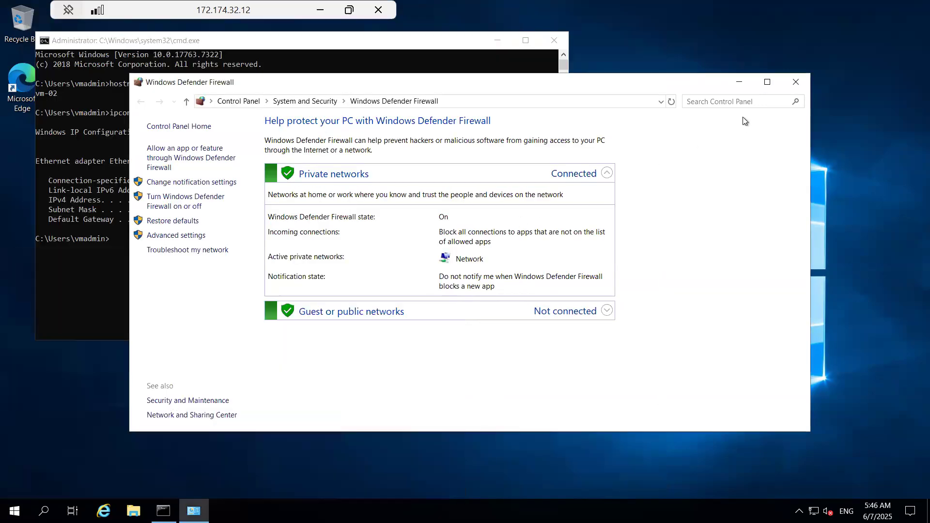
click(796, 83)
Step: Start a continuous ping from vm-02 with 'ping 10.0.0.4 -t'
click(265, 224)
text(ping )
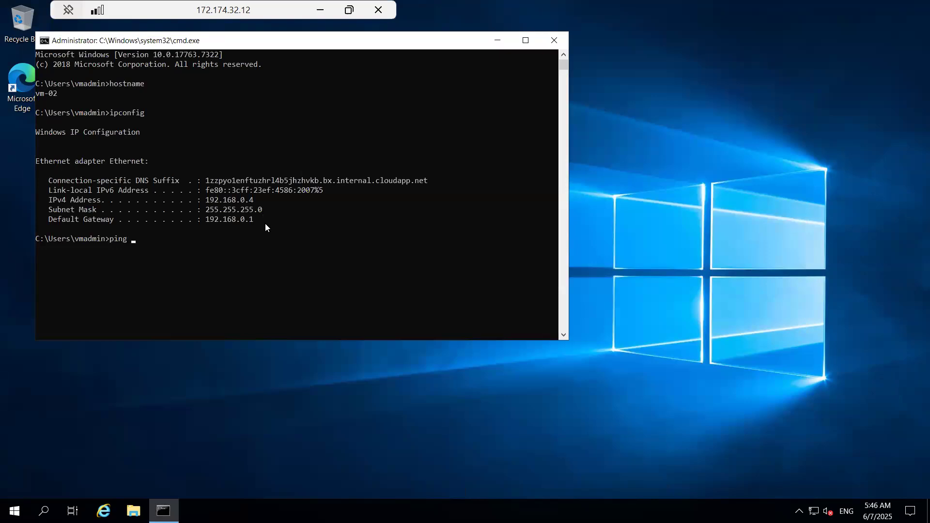
text(10.0.0.4 -t)
key(Return)
click(212, 199)
drag(269, 204, 268, 209)
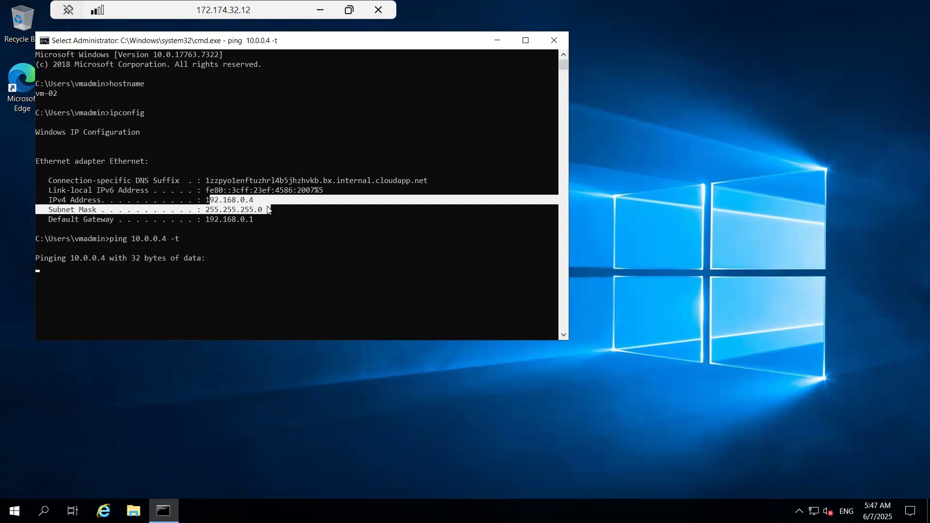
Step: On vm-01, close the old ping window and run 'ping 192.168.0.4 -t'
click(319, 10)
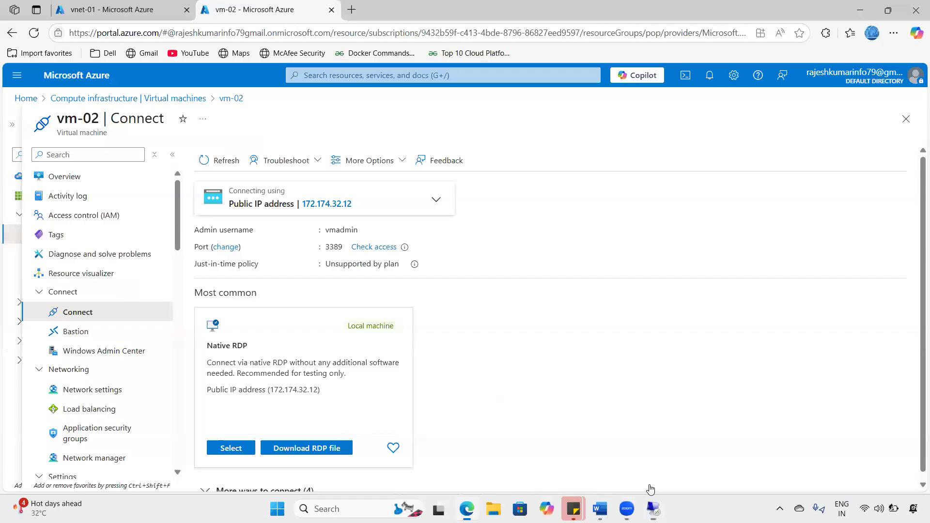
mouse_move(653, 508)
click(607, 478)
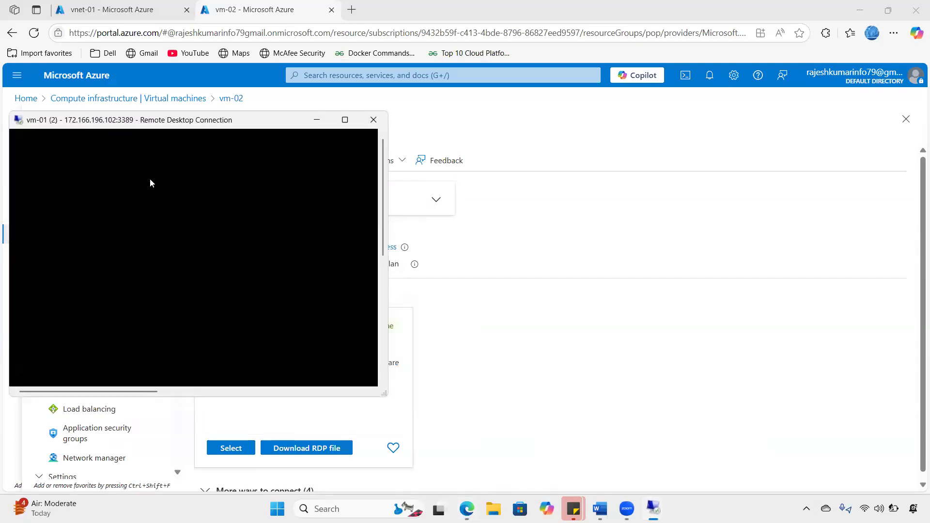
double_click(118, 125)
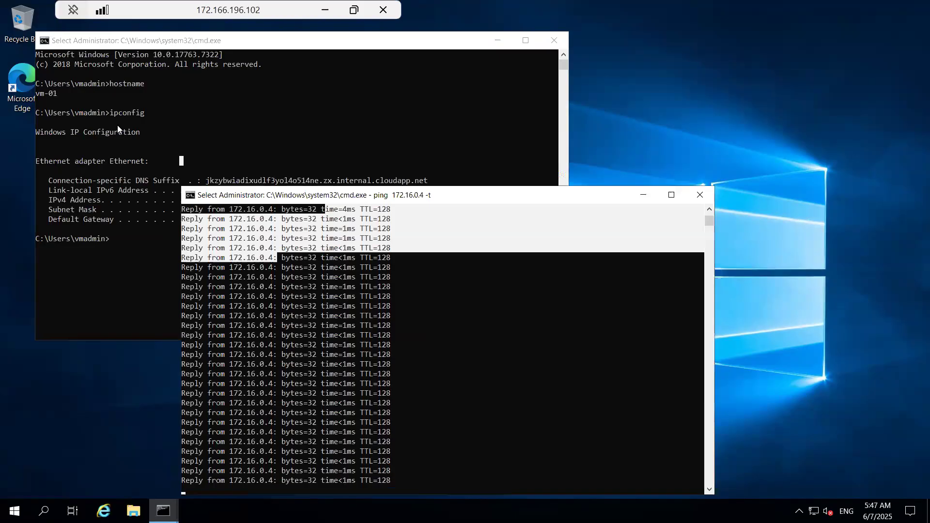
click(700, 194)
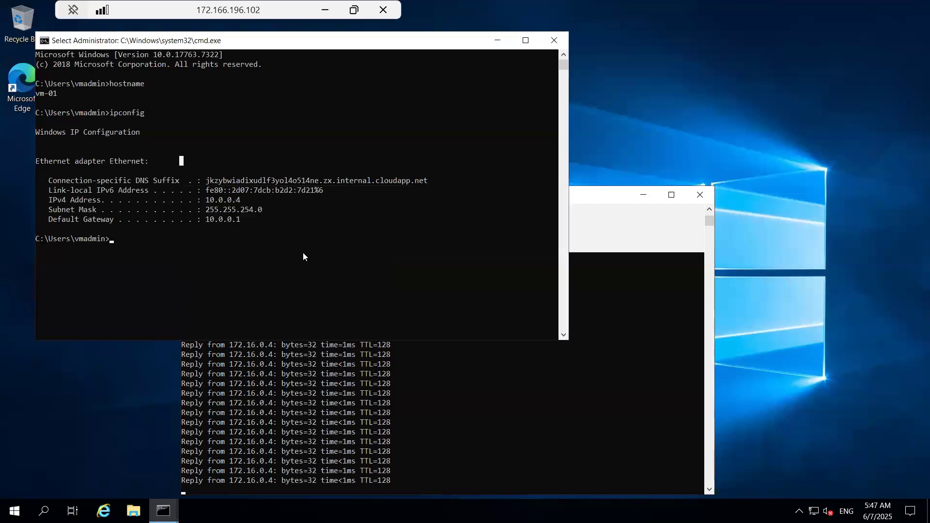
click(699, 195)
key(Escape)
text(ping 192)
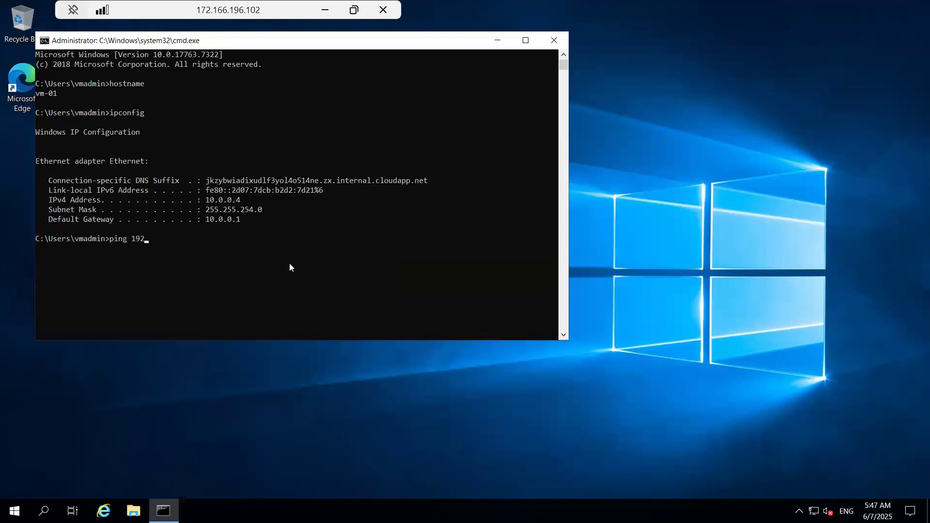
text(.168.0.4 -t)
key(Return)
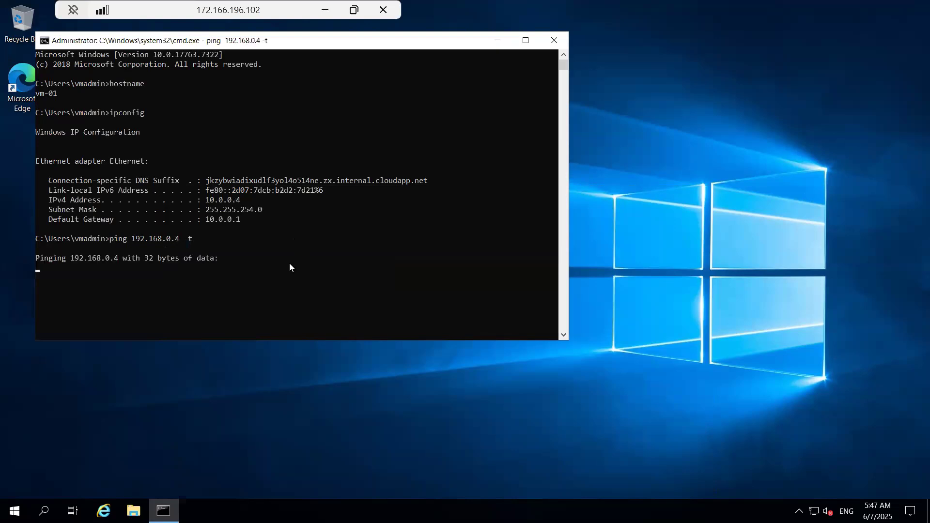
click(326, 9)
click(129, 5)
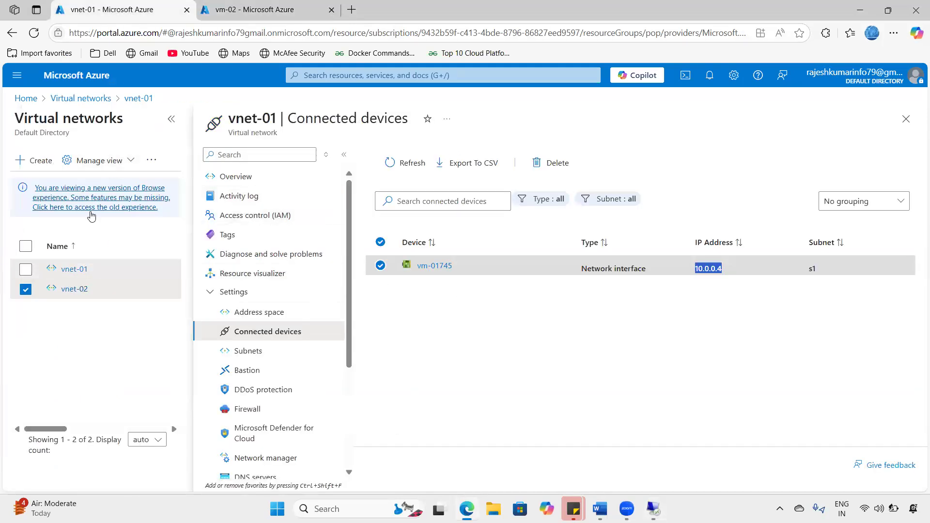
Step: Check vnet-01 in UK South and vnet-02 in East US in Virtual networks, then open vnet-01
click(90, 98)
drag(371, 271, 400, 292)
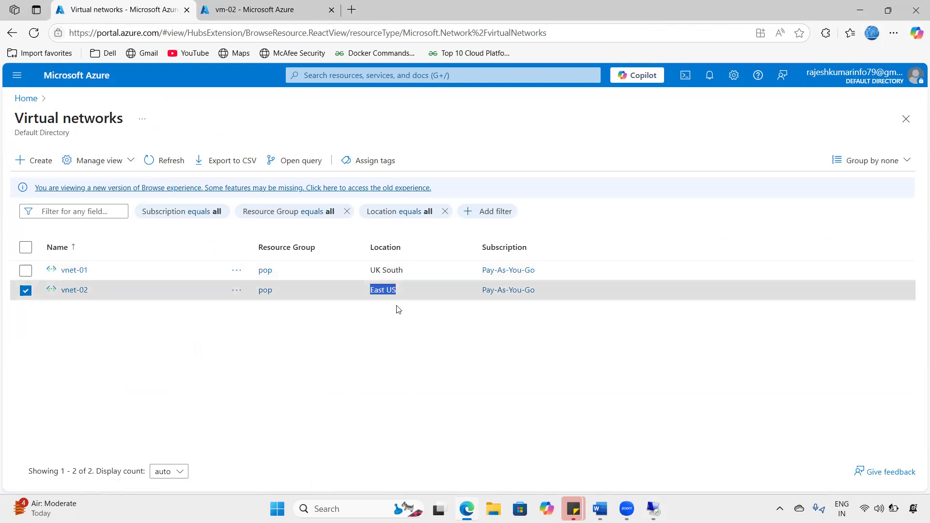
drag(372, 269, 431, 272)
drag(371, 291, 416, 298)
click(709, 141)
mouse_move(88, 251)
mouse_down()
mouse_move(108, 291)
mouse_move(77, 252)
mouse_move(122, 251)
mouse_up()
drag(107, 292, 121, 281)
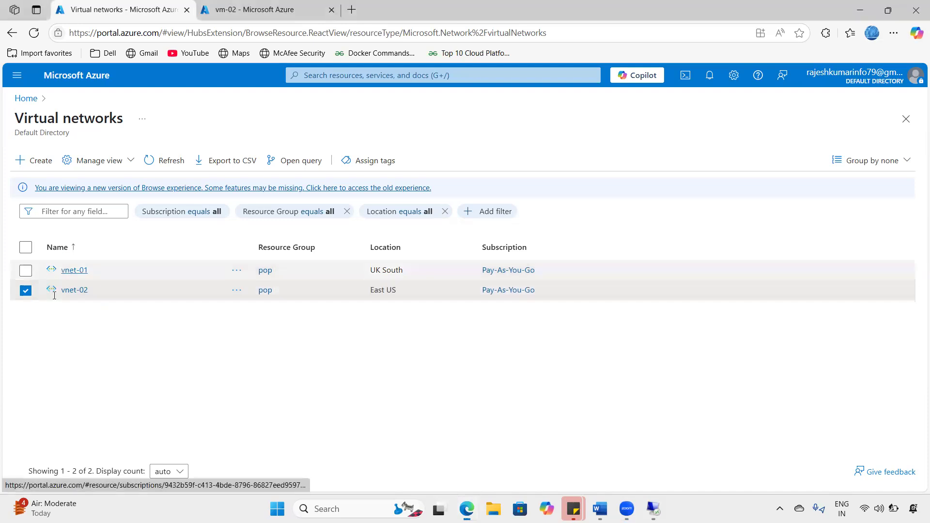
click(72, 270)
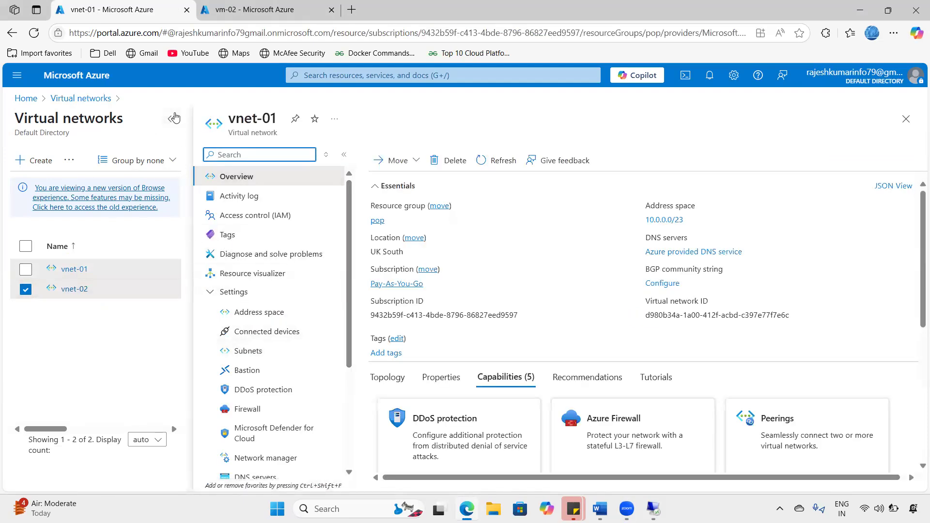
Step: Open vnet-01's Peerings page and refresh the list
click(171, 119)
scroll(156, 398, down, 1)
scroll(156, 398, down, 2)
click(87, 379)
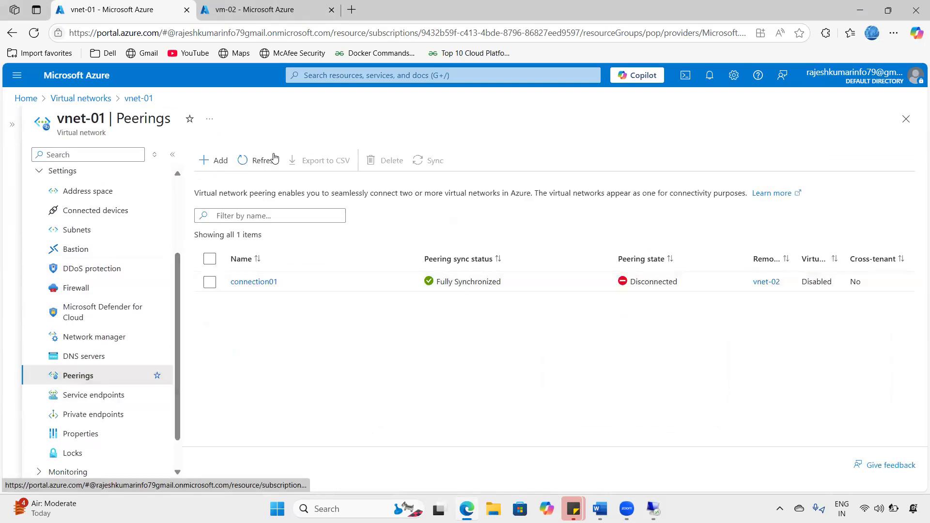
click(266, 160)
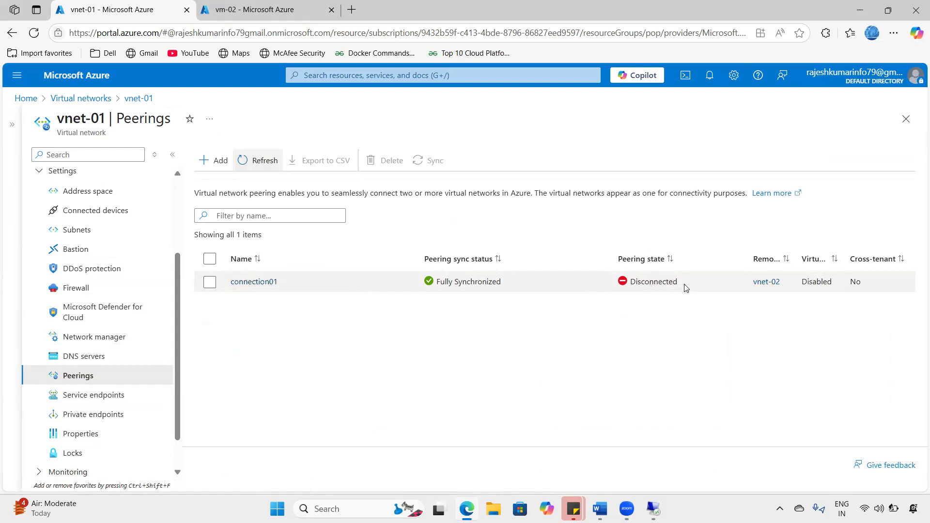
Step: Delete the connection01 peering, confirming with 'delete', then close notifications
click(210, 282)
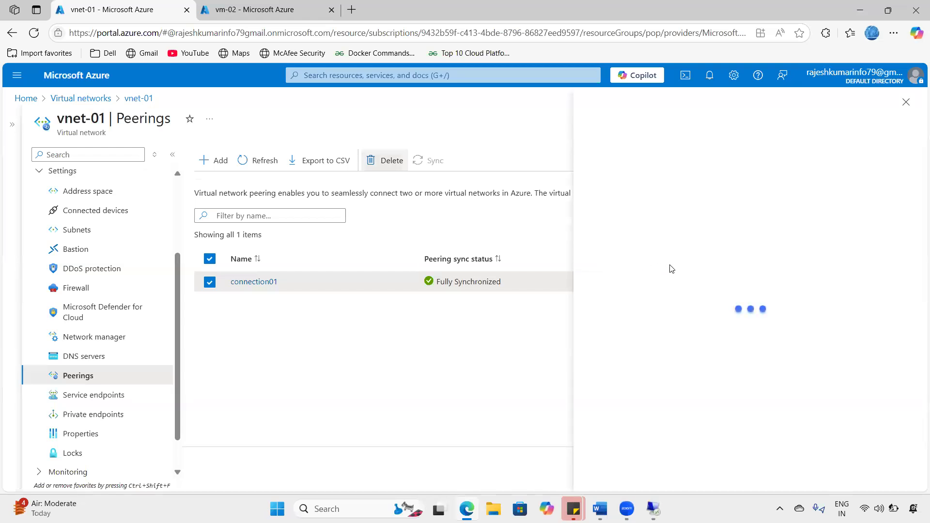
click(476, 432)
text(delete)
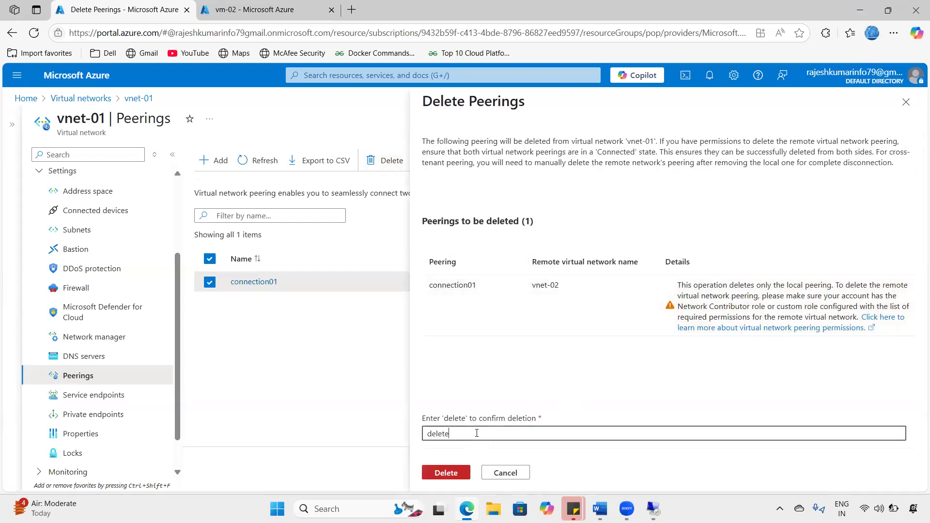
click(454, 476)
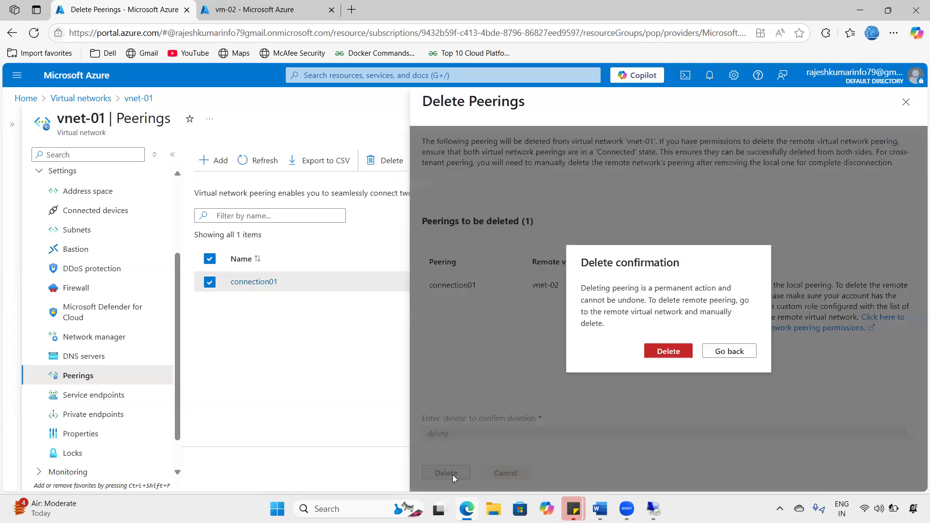
click(668, 351)
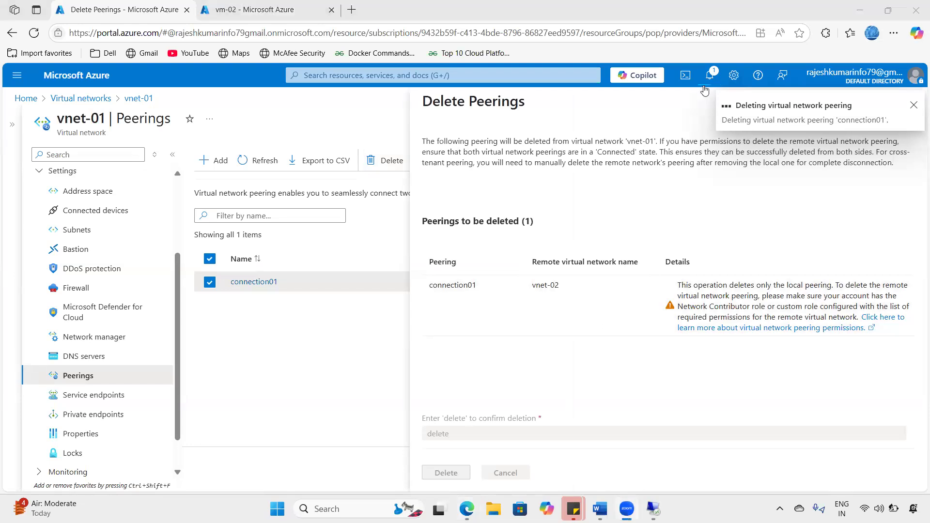
click(707, 81)
click(707, 81)
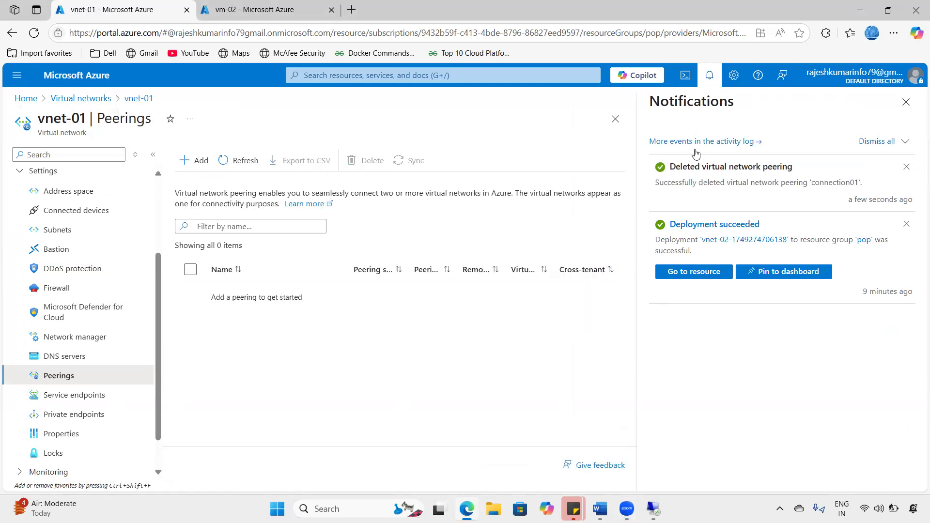
click(602, 144)
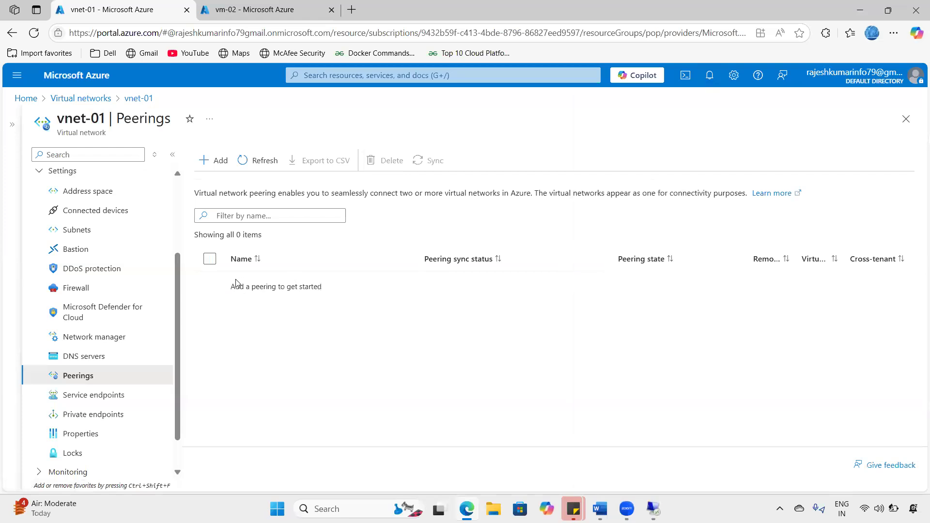
Step: Start a vnet-01 peering with remote link connection01 to vnet-02, allowing forwarded traffic
drag(236, 287, 339, 288)
click(218, 163)
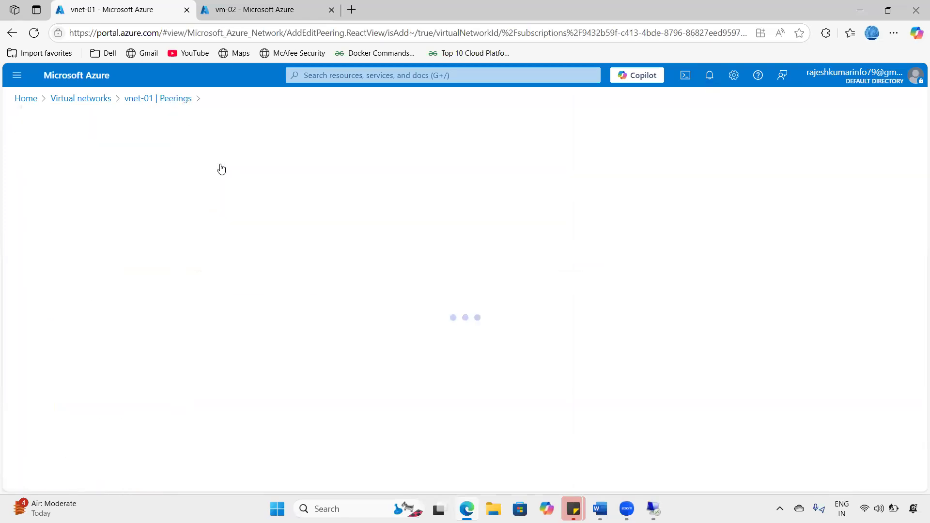
click(194, 225)
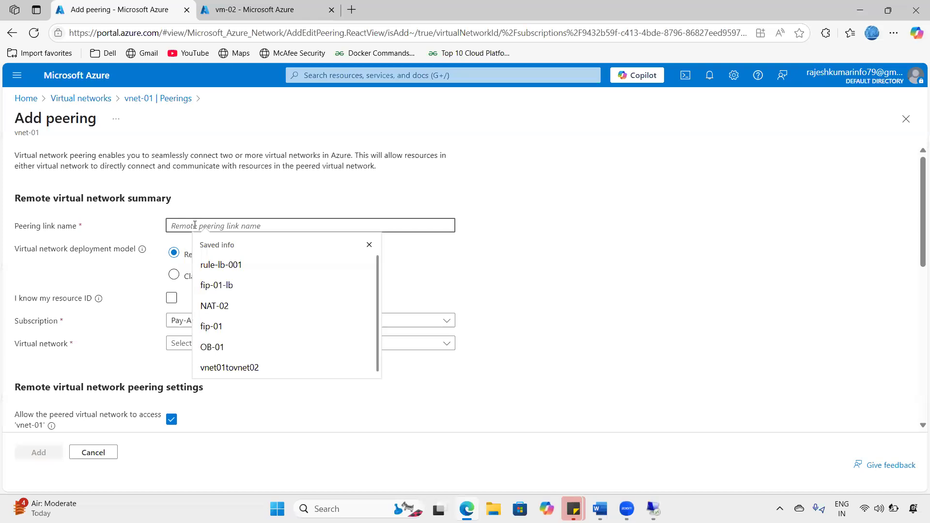
text(conne)
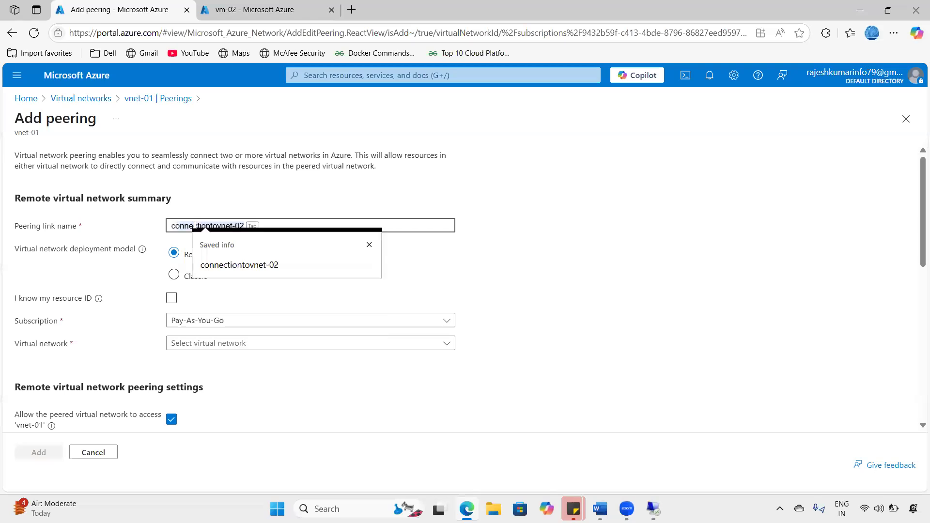
text(ction01)
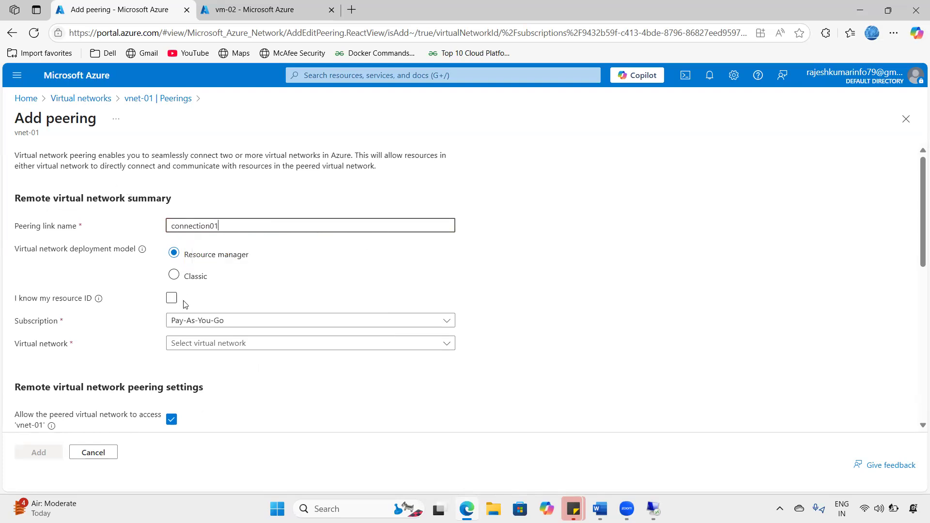
click(225, 344)
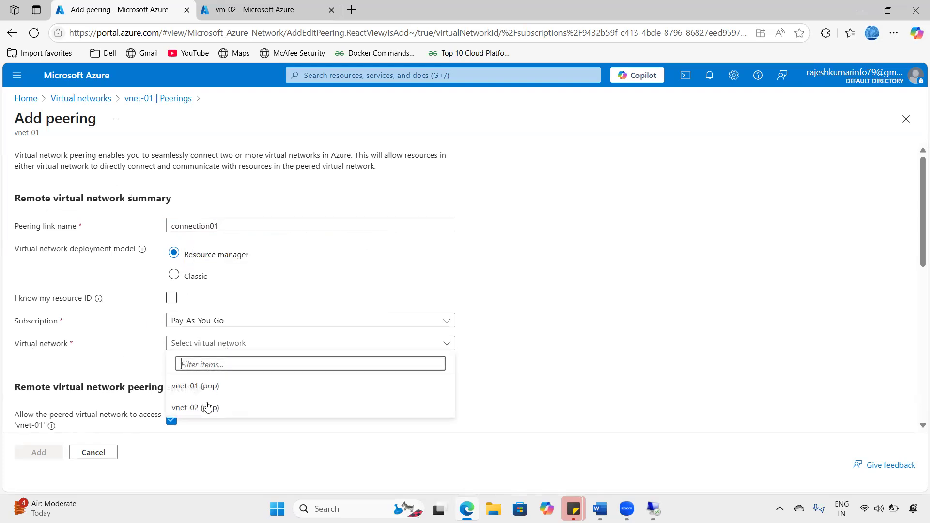
click(184, 407)
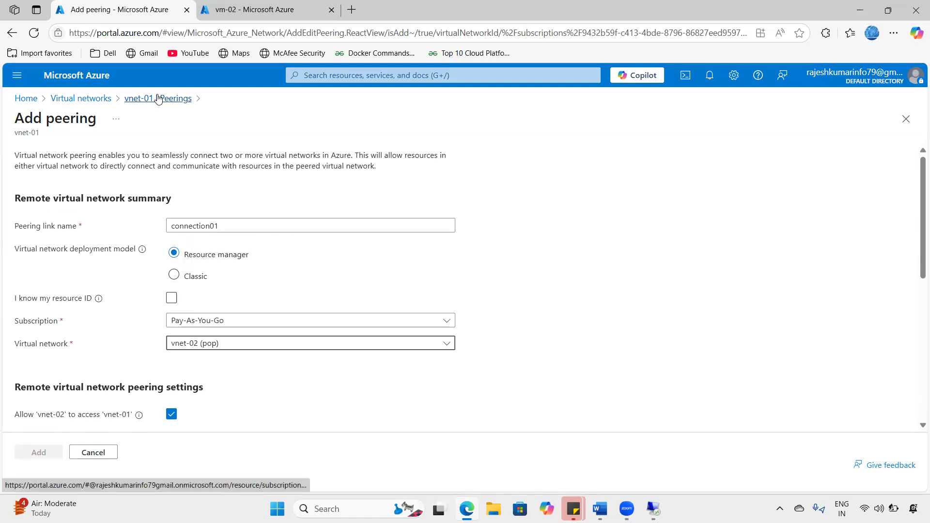
scroll(199, 352, down, 2)
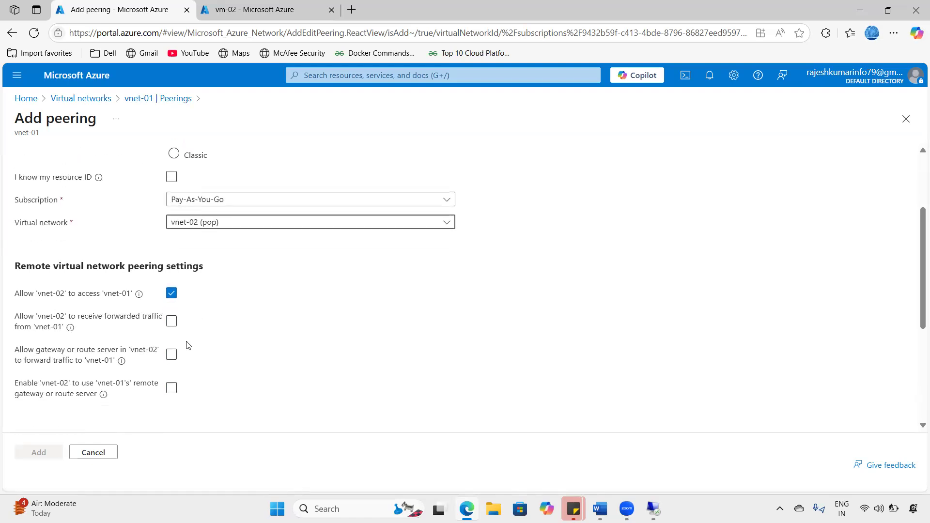
click(172, 321)
Step: Name the local peering link connection02 and create the peering
scroll(230, 341, down, 2)
scroll(229, 340, down, 1)
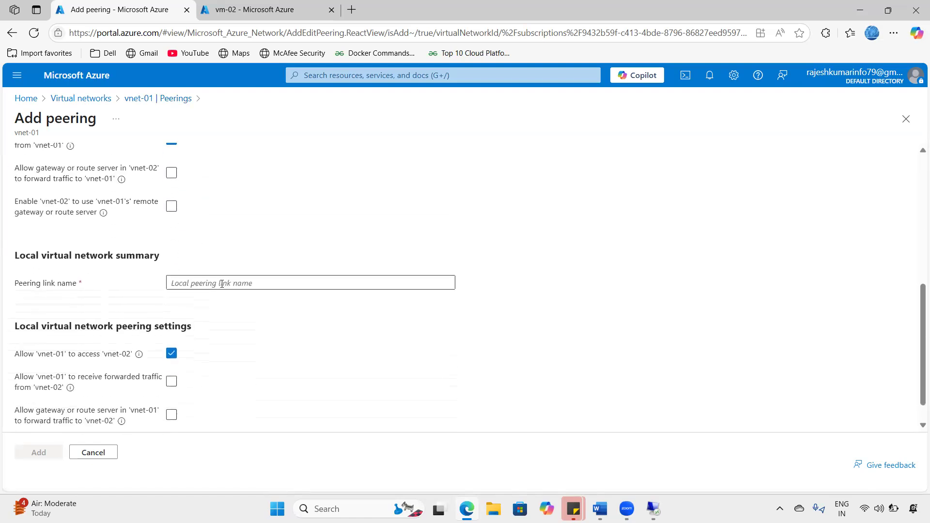
click(221, 283)
text(connec)
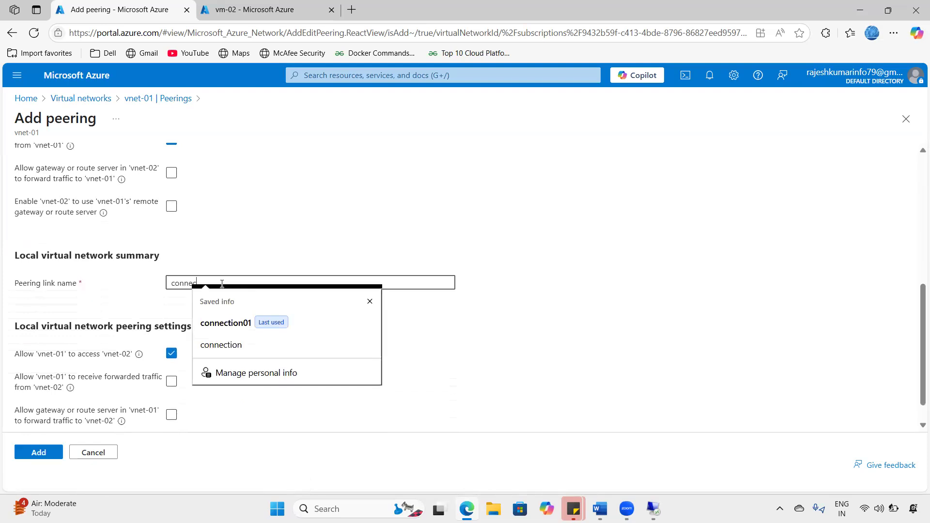
text(tyion)
key(BackSpace)
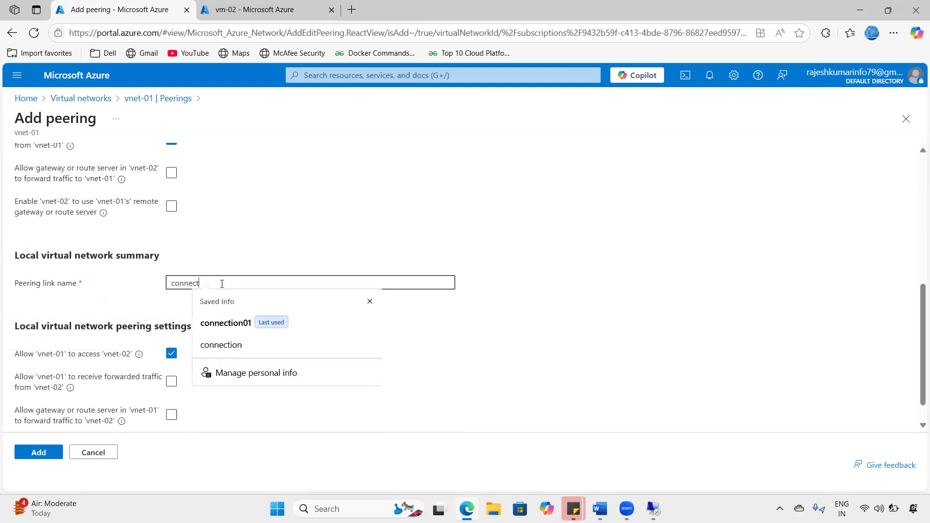
text(ion02)
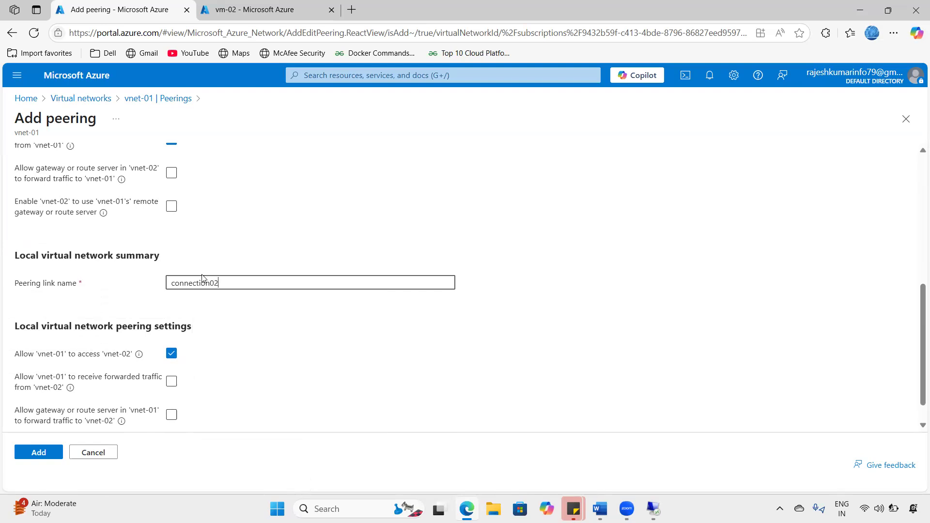
click(51, 456)
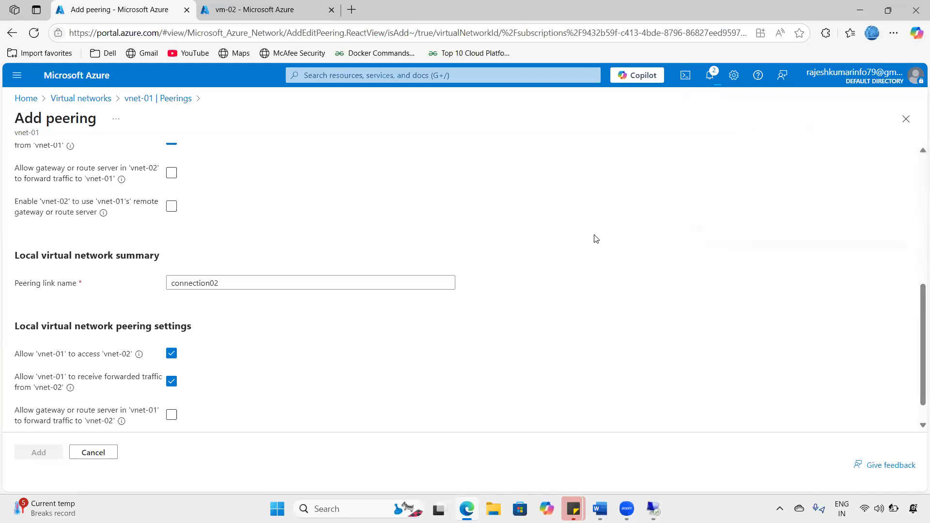
click(711, 75)
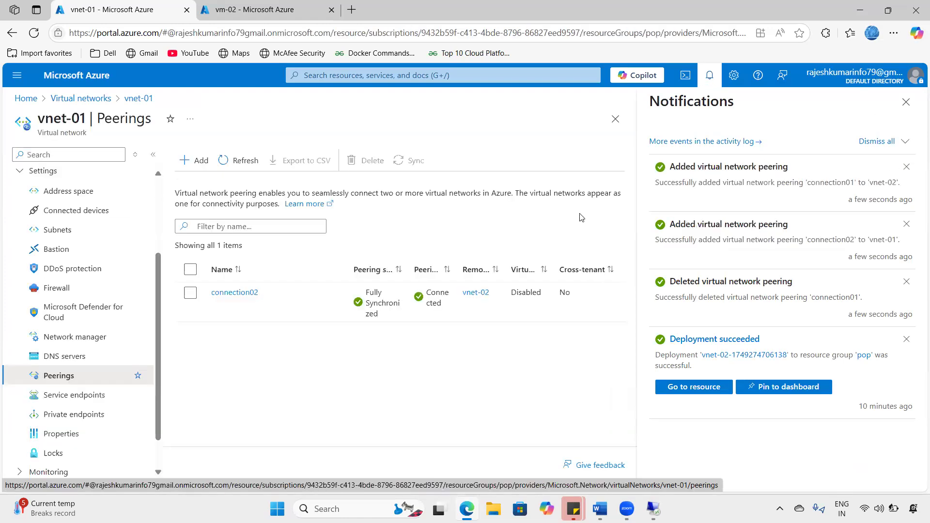
Step: Dismiss the notifications and open vnet-02 from the virtual networks list
click(709, 75)
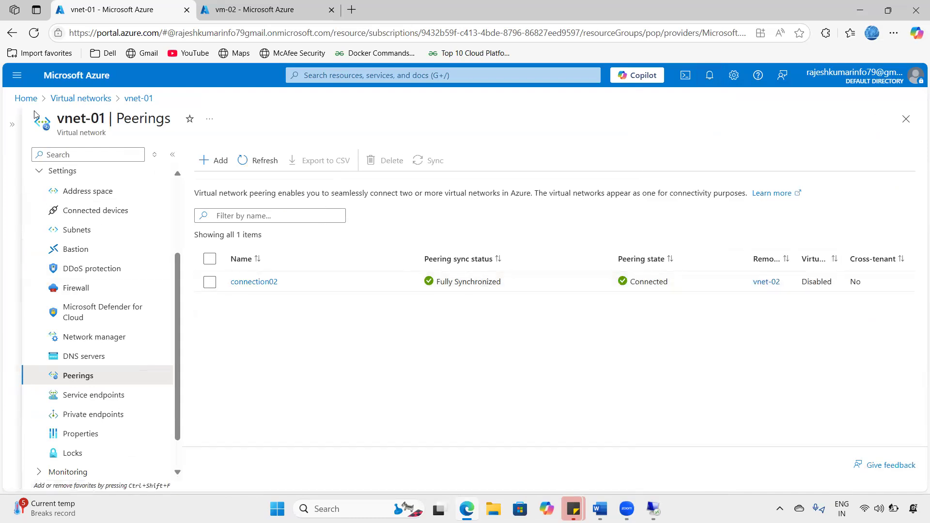
drag(36, 115, 124, 119)
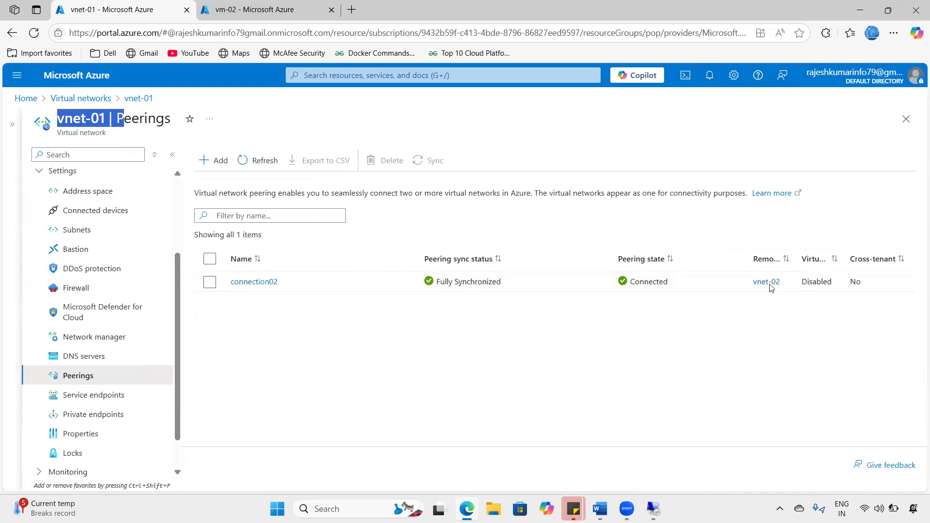
click(98, 99)
click(75, 289)
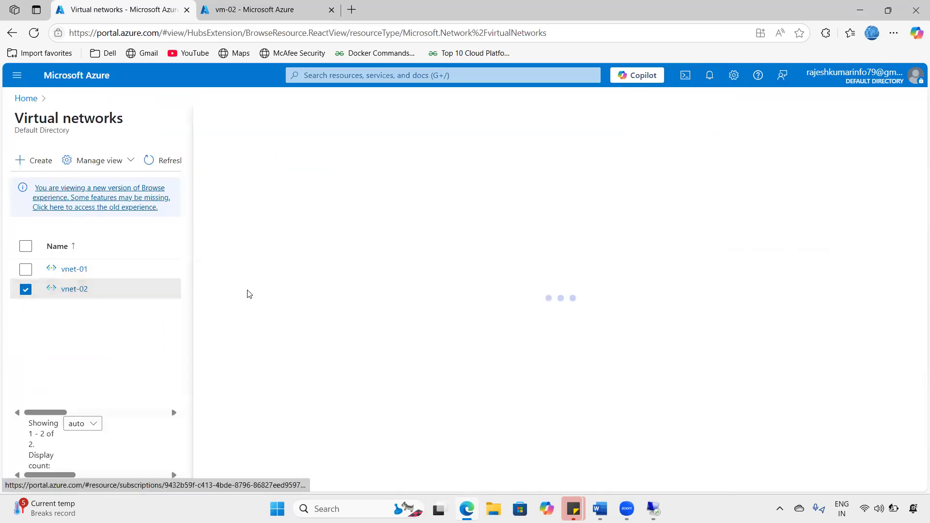
Step: Confirm vnet-02's connection01 peering to vnet-01 is Fully Synchronized and Connected
click(166, 127)
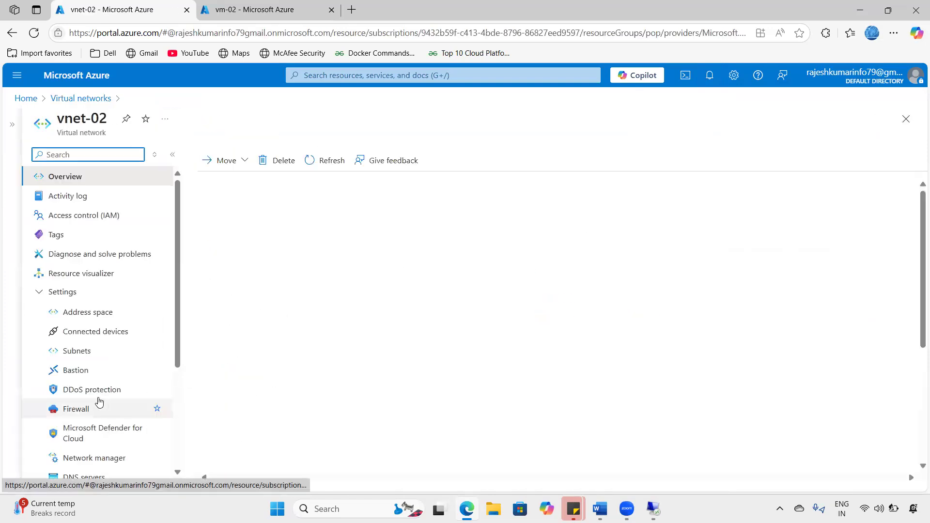
scroll(99, 401, down, 3)
click(78, 375)
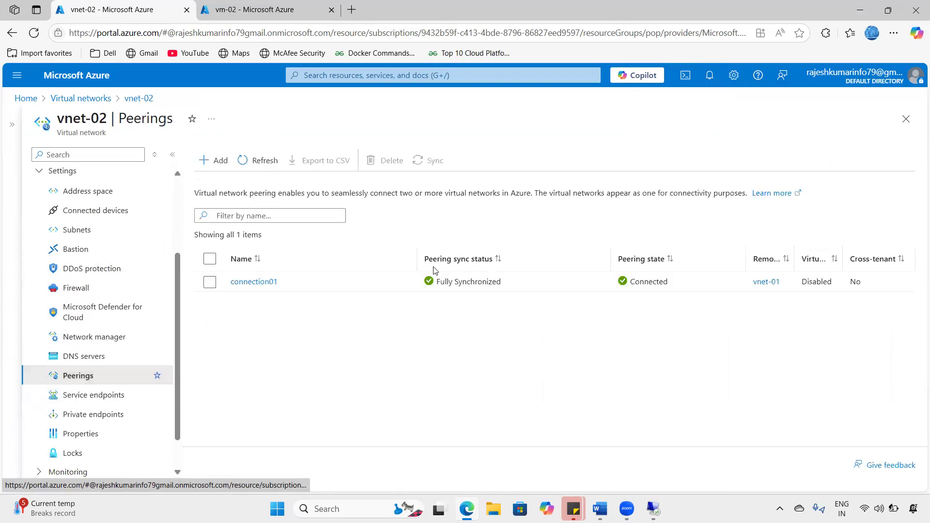
drag(745, 284, 780, 282)
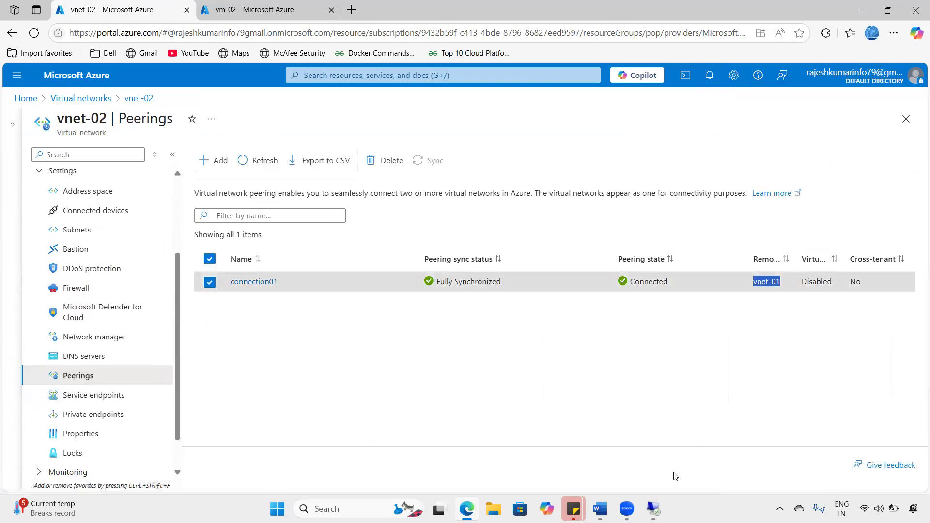
Step: In the vm-01 session, confirm ping replies from 192.168.0.4, then minimize it
mouse_move(653, 508)
click(586, 460)
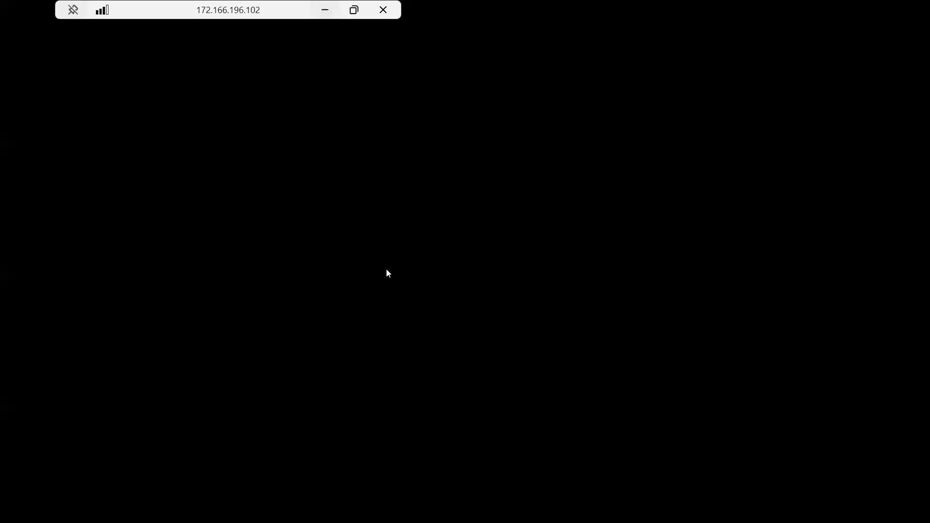
drag(288, 317, 96, 142)
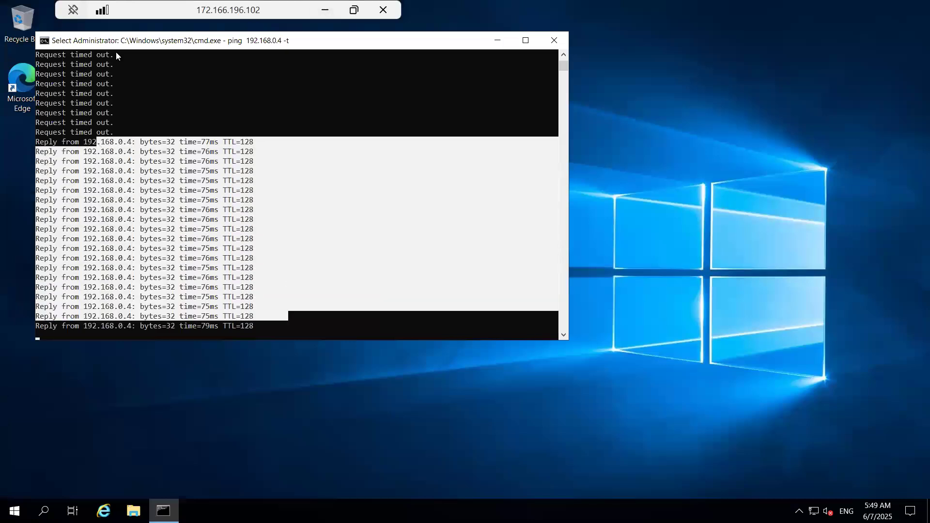
click(354, 10)
click(300, 151)
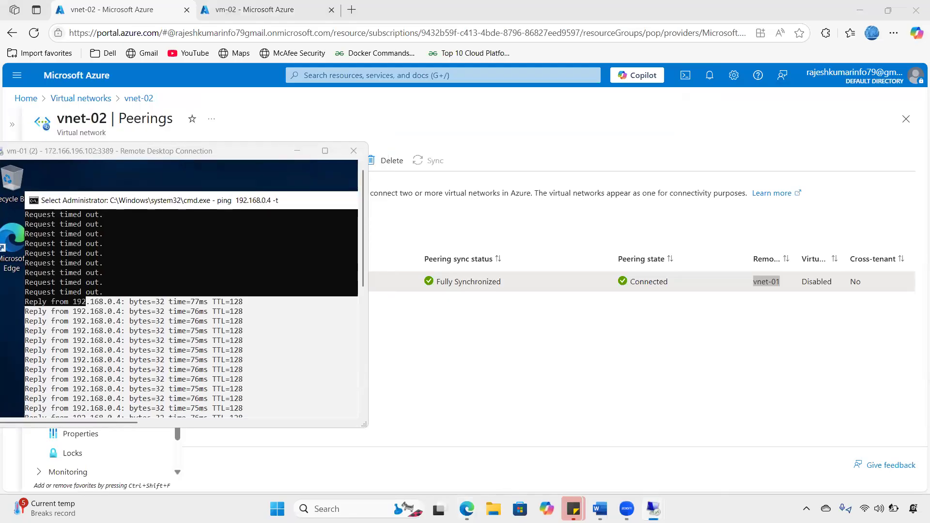
Step: In the vm-02 session, confirm steady ping replies from 10.0.0.4, then minimize it
mouse_move(653, 508)
click(703, 455)
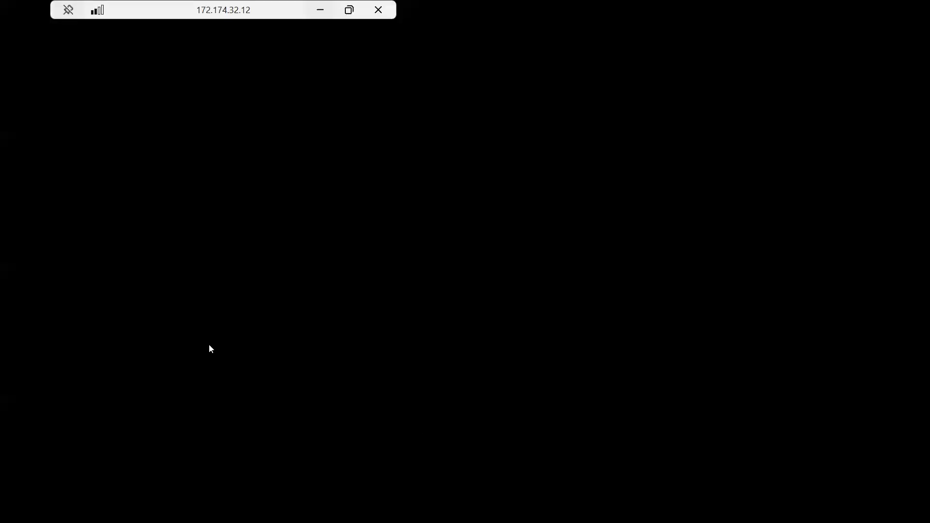
click(233, 280)
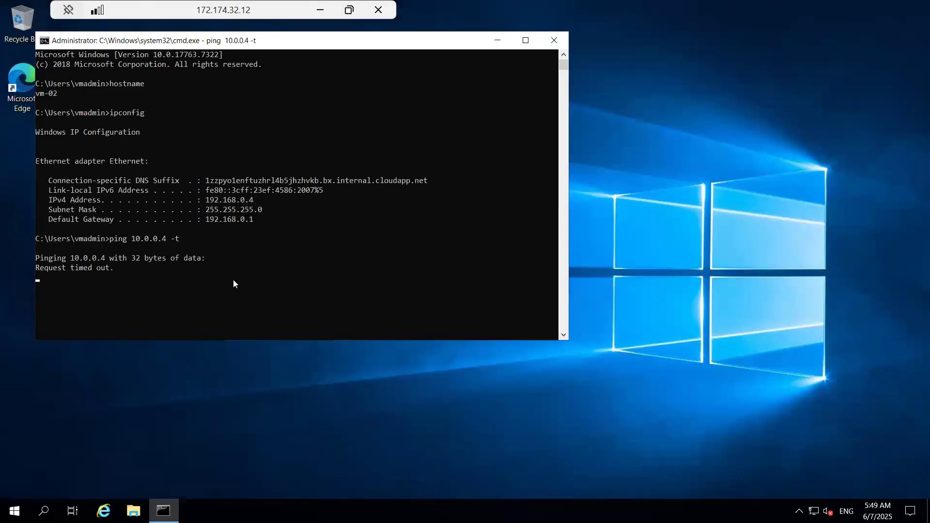
drag(136, 277, 266, 307)
click(293, 314)
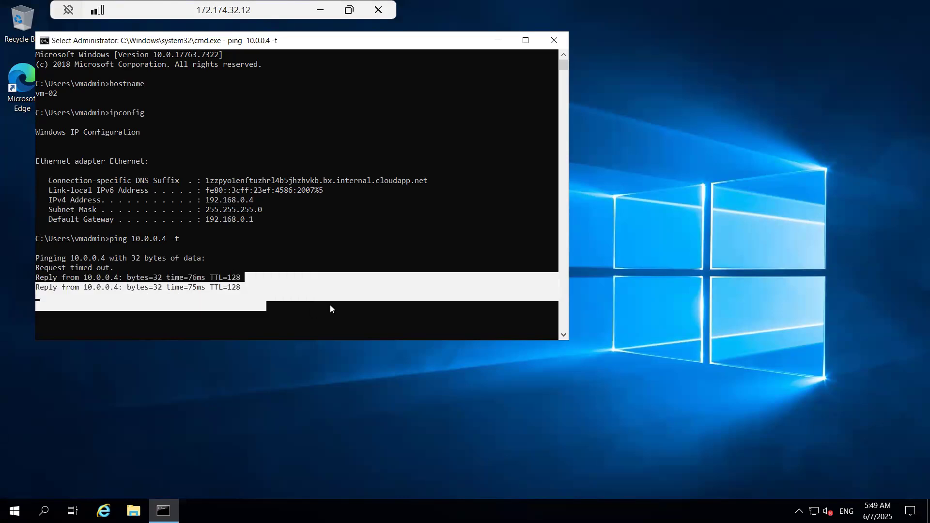
click(330, 308)
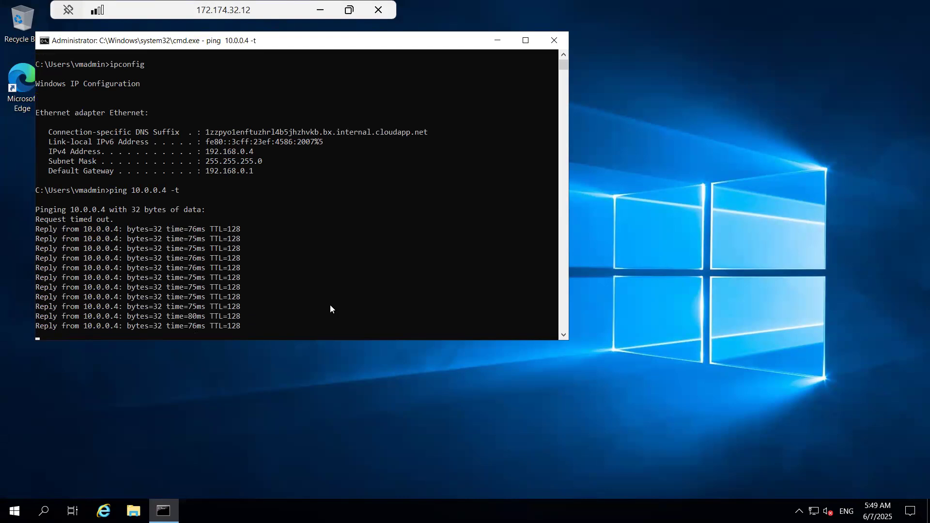
drag(202, 14, 207, 165)
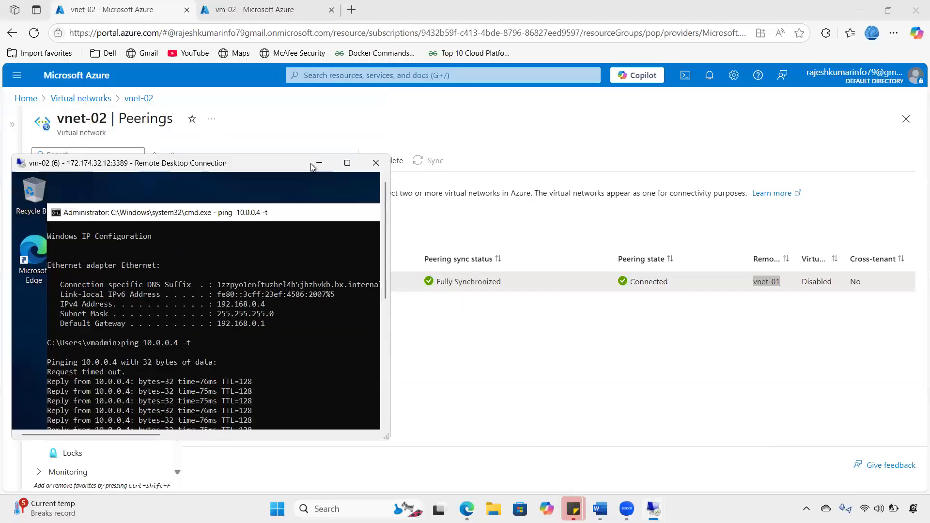
click(318, 163)
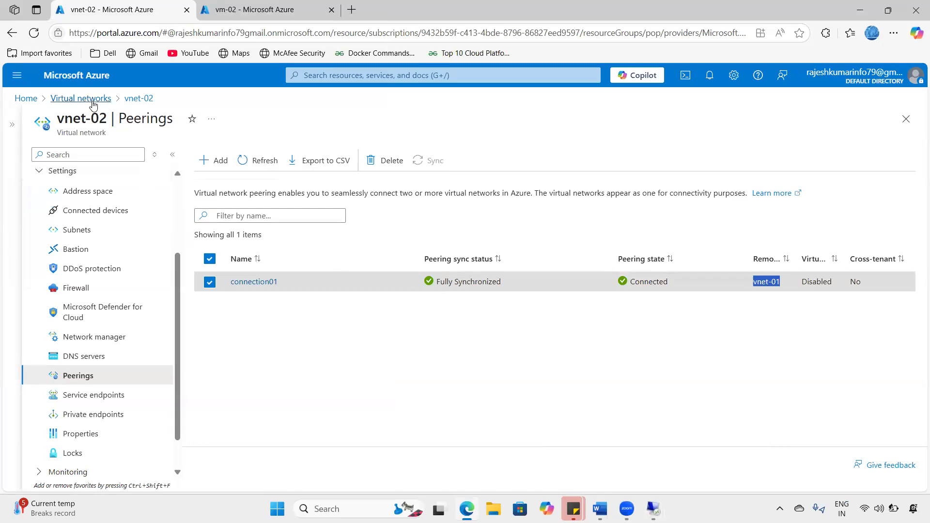